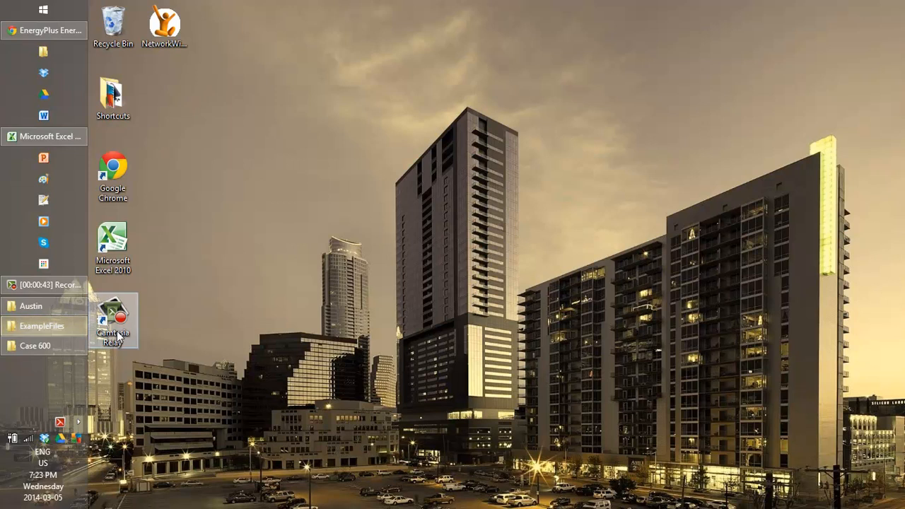
Open the Case600 Final IDF Editor document from the Case 600 folder to view its class list
left_click(55, 348)
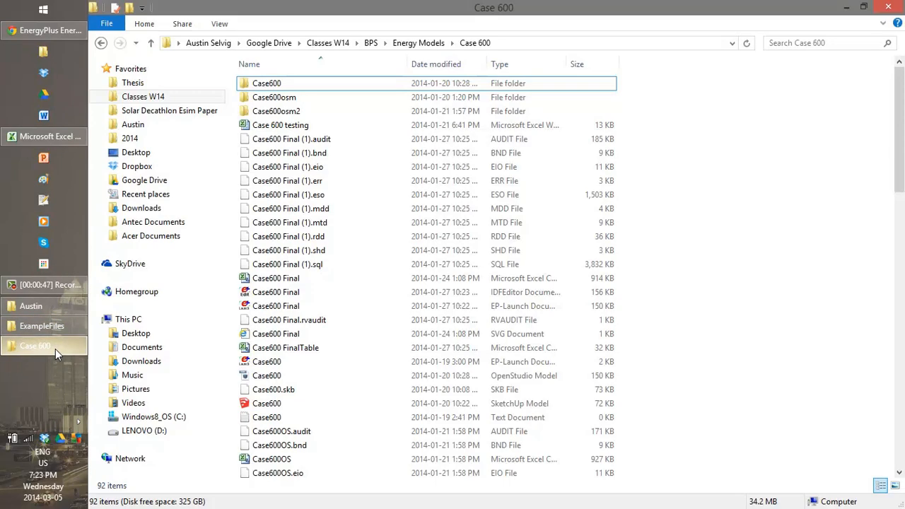
double_click(334, 296)
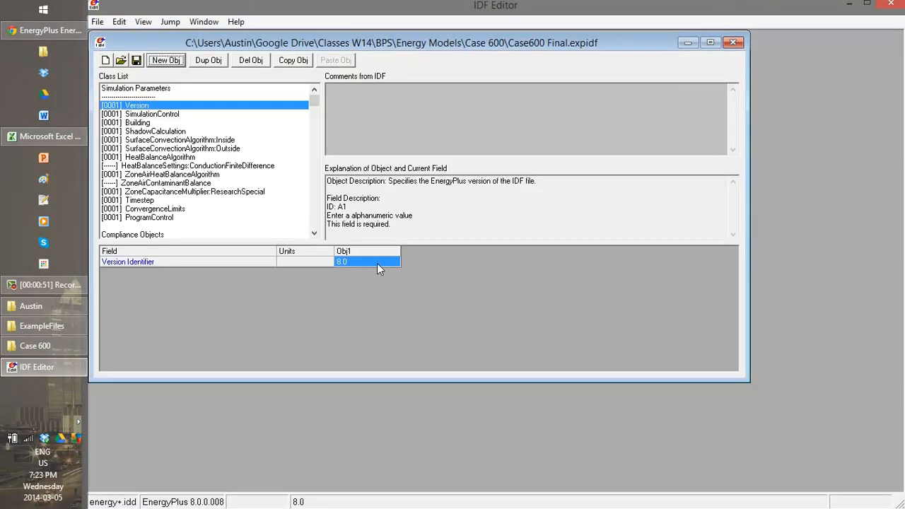
left_click_drag(634, 43, 661, 51)
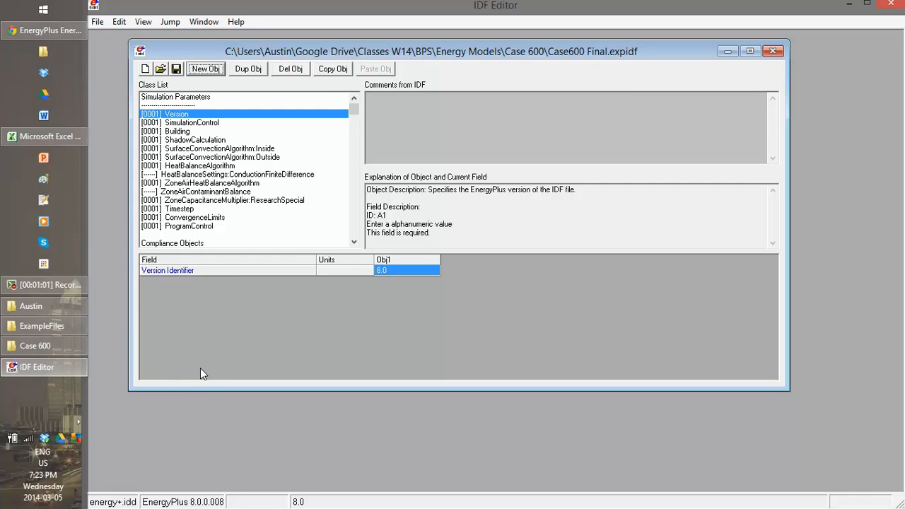
Open the Case600 Final input file in EP-Launch and close the IDF Editor and Case 600 folder windows
left_click(56, 350)
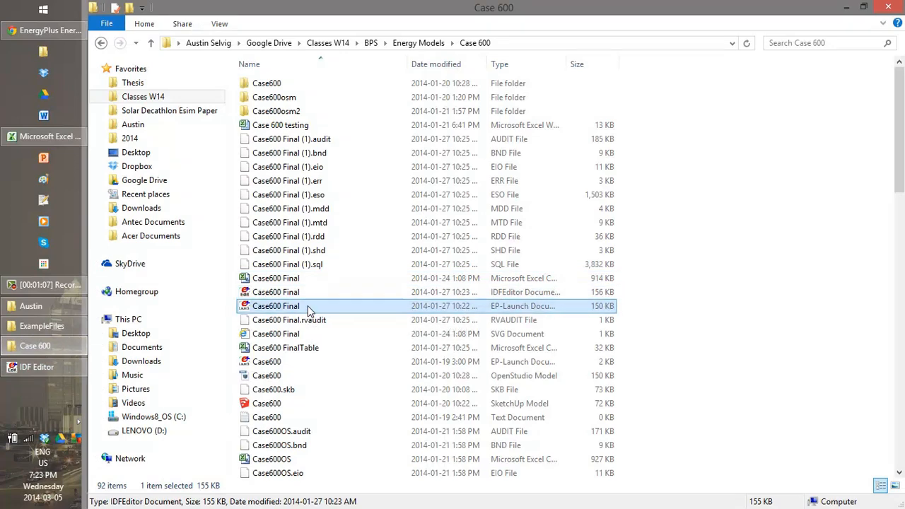
double_click(308, 308)
left_click(39, 369)
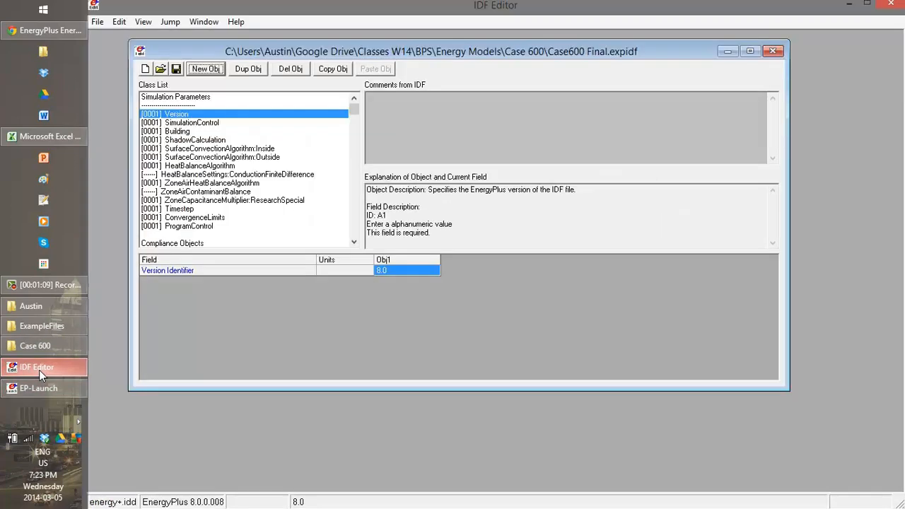
left_click(892, 7)
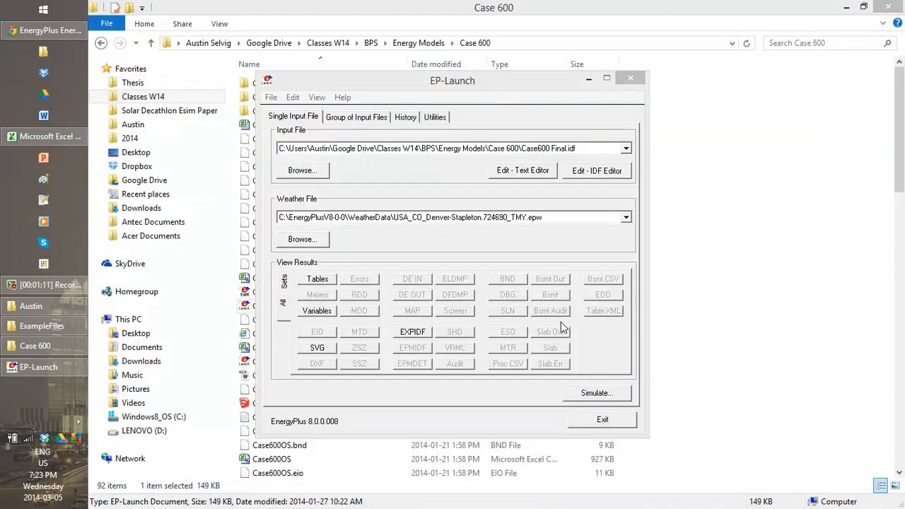
left_click(888, 6)
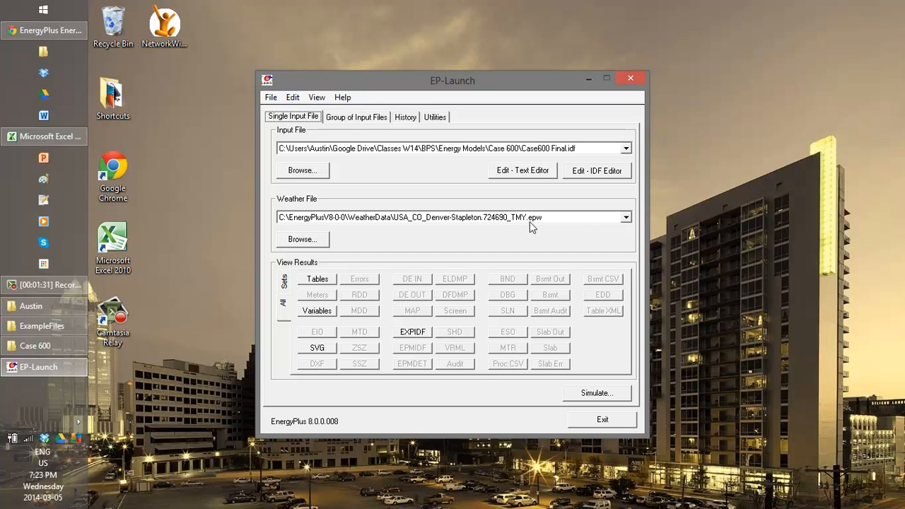
Choose USA_CO_Denver-Stapleton.724690_TMY.epw as the weather file and check the other files in the WeatherData folder
left_click(626, 217)
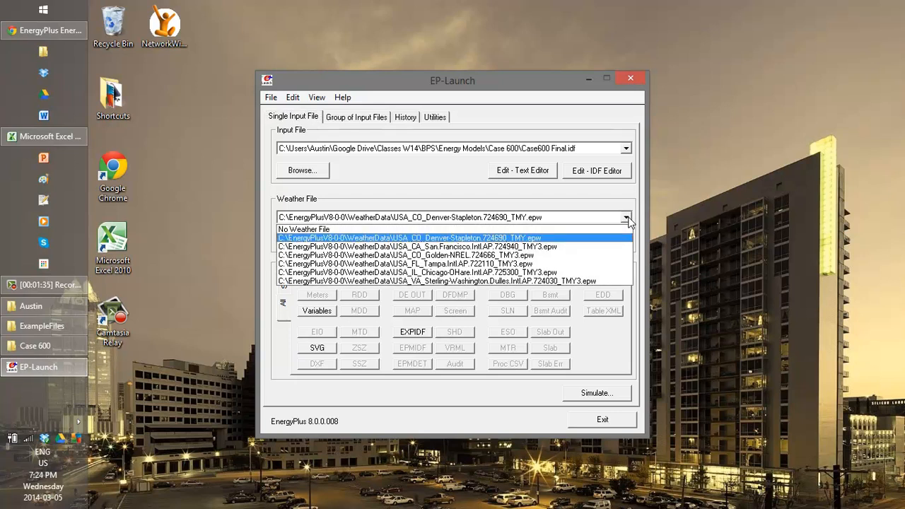
left_click(626, 218)
left_click(626, 218)
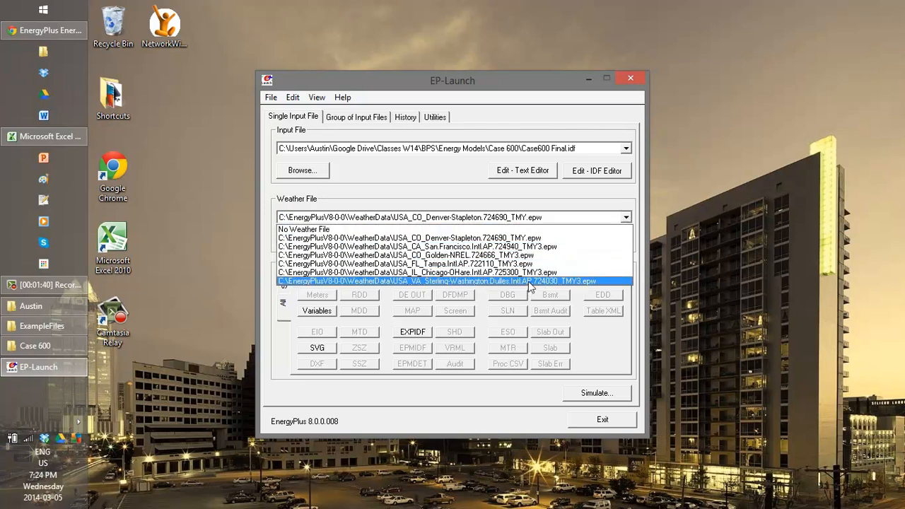
left_click(541, 239)
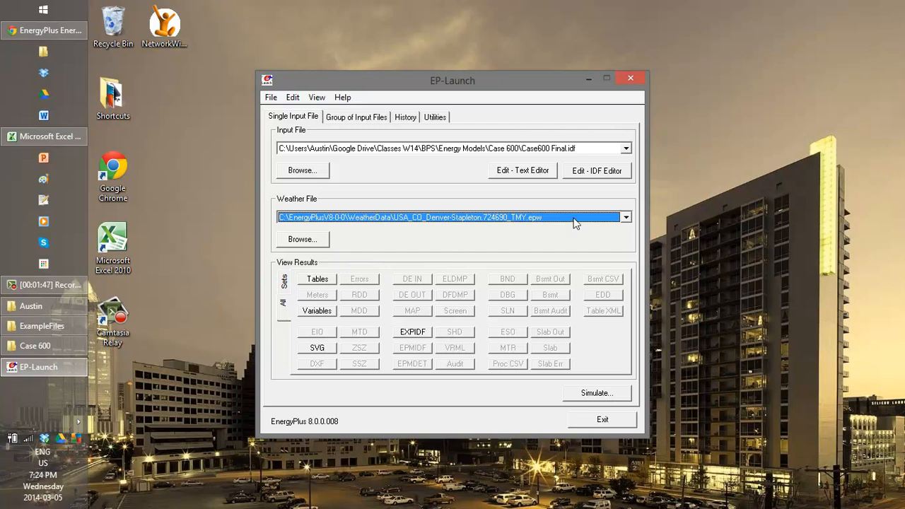
left_click(297, 242)
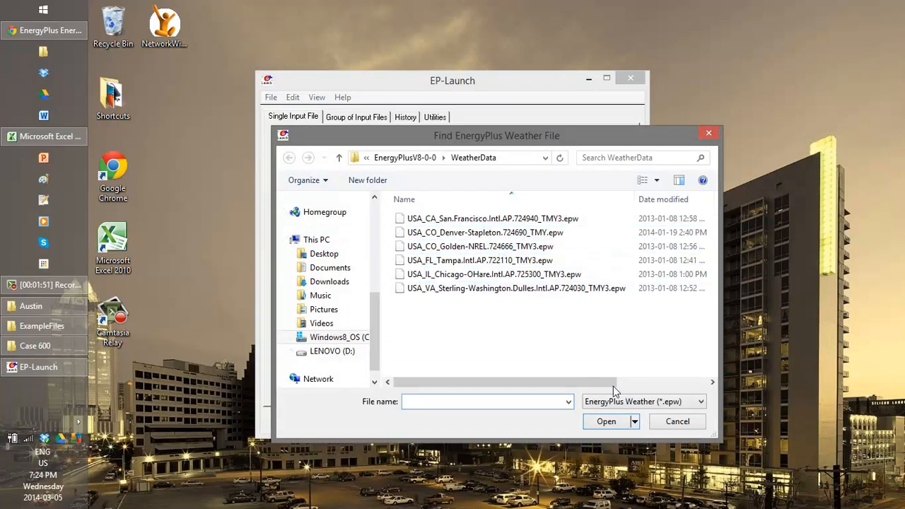
left_click(669, 423)
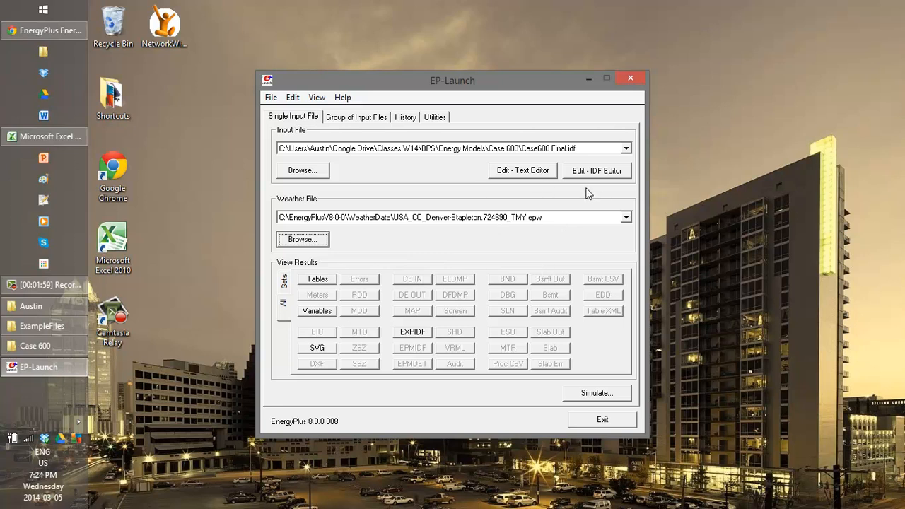
Open the input file in the text editor, skim its object definitions and close it
left_click(542, 176)
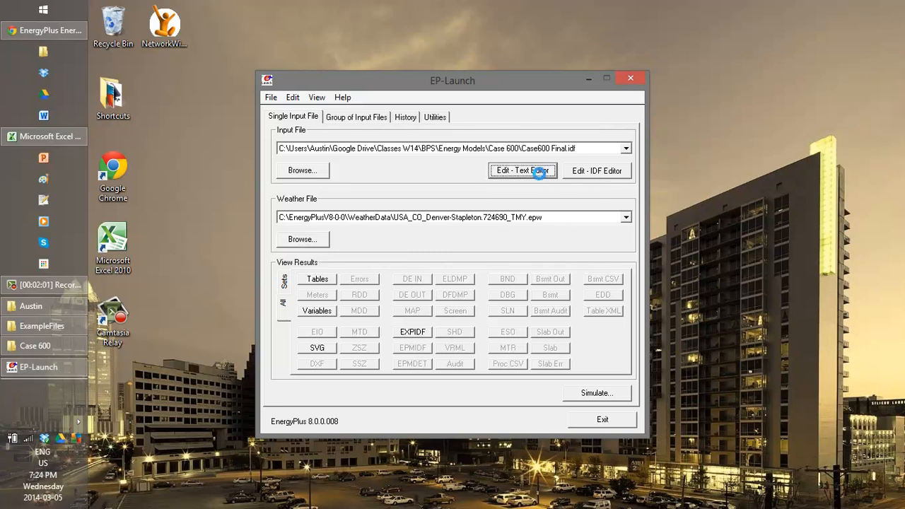
left_click_drag(706, 58, 708, 76)
scroll(461, 259, "down", 15)
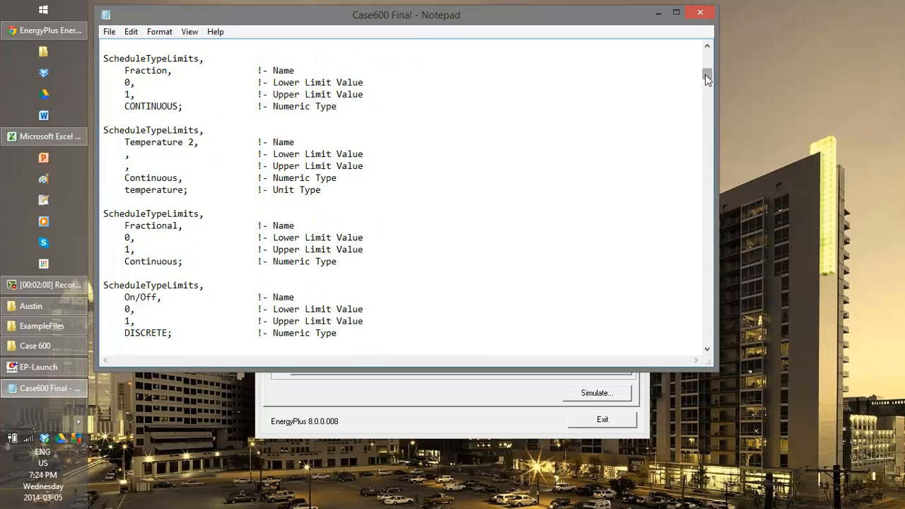
left_click_drag(704, 74, 700, 27)
left_click(700, 13)
Open the input file in the IDF Editor, maximize its document window and enlarge the class list area
left_click(601, 172)
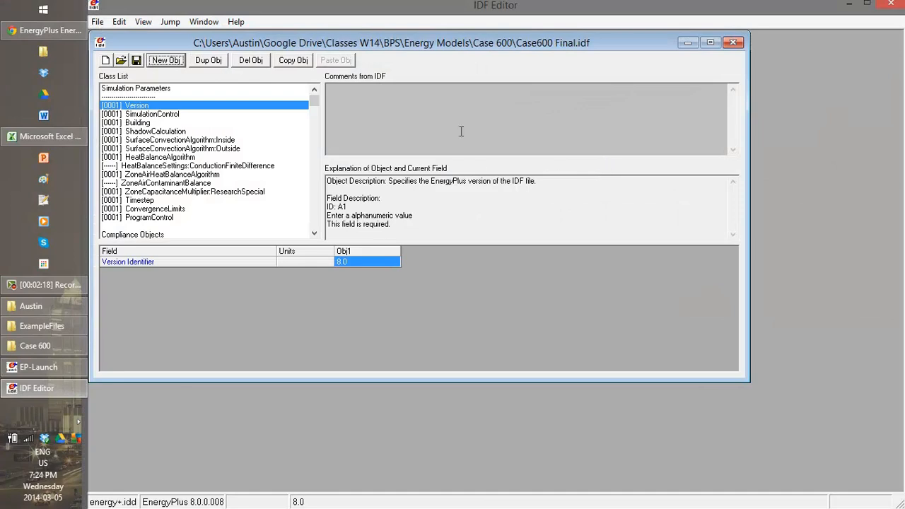
left_click_drag(321, 137, 514, 177)
left_click(709, 42)
left_click_drag(449, 222, 449, 332)
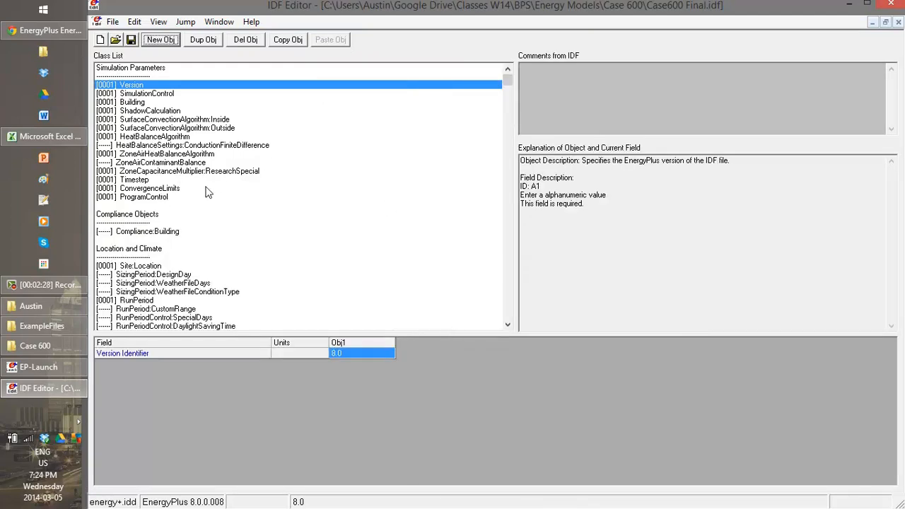
View the ConvergenceLimits object and the BuildingSurface:Detailed objects under Thermal Zones and Surfaces
left_click(226, 188)
mouse_move(508, 79)
left_mouse_down()
mouse_move(507, 126)
mouse_move(507, 115)
left_mouse_up()
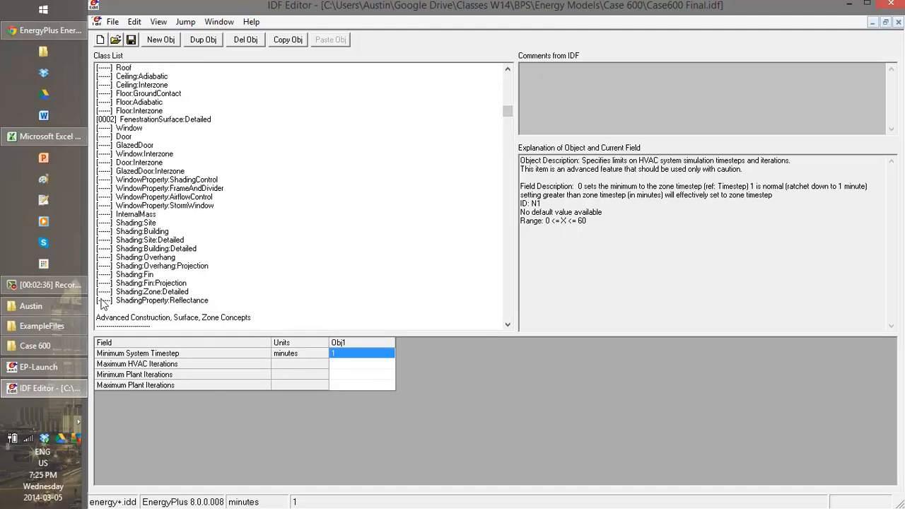
left_click_drag(506, 114, 506, 106)
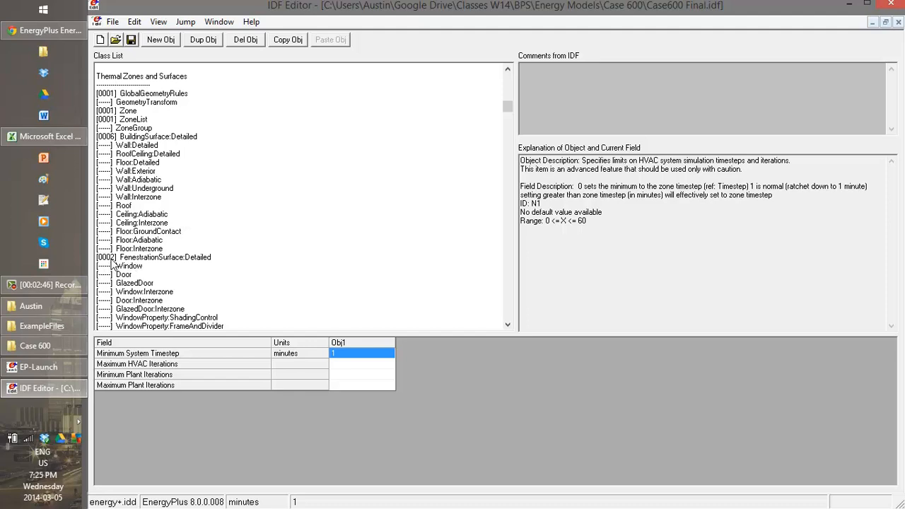
left_click(117, 137)
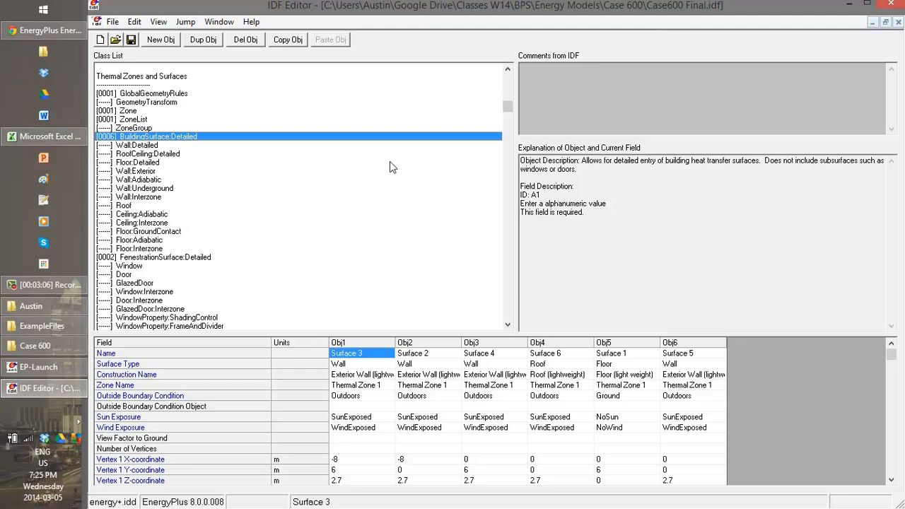
Look over the Surface Construction Elements classes and inspect the Construction Name field of Surface 3
left_click_drag(509, 107, 513, 81)
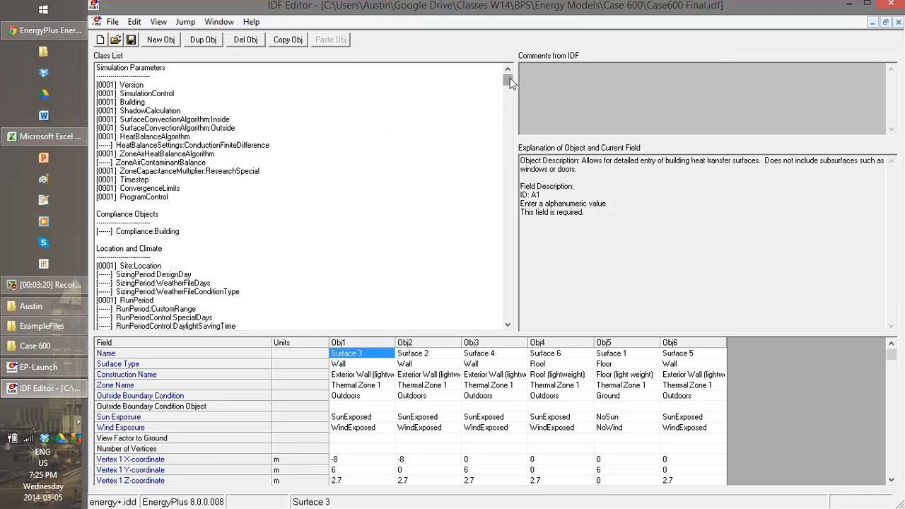
left_click_drag(509, 83, 509, 102)
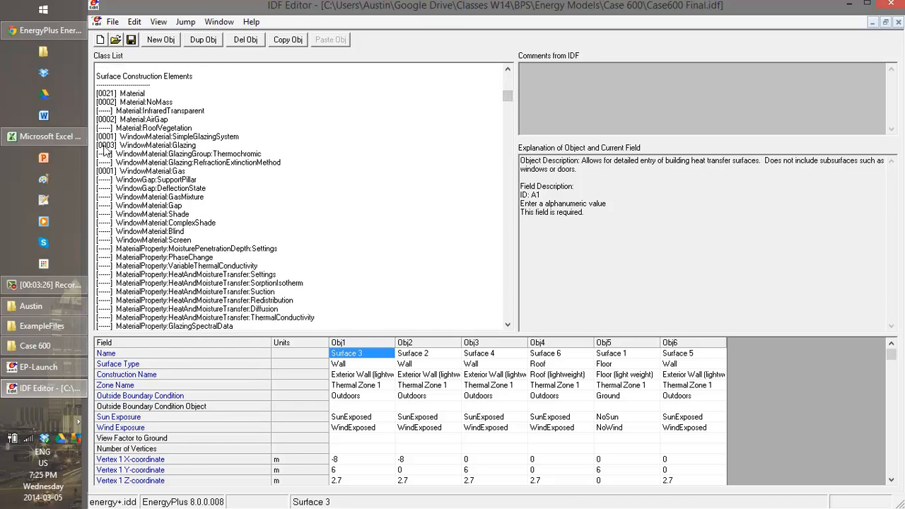
left_click_drag(506, 100, 506, 106)
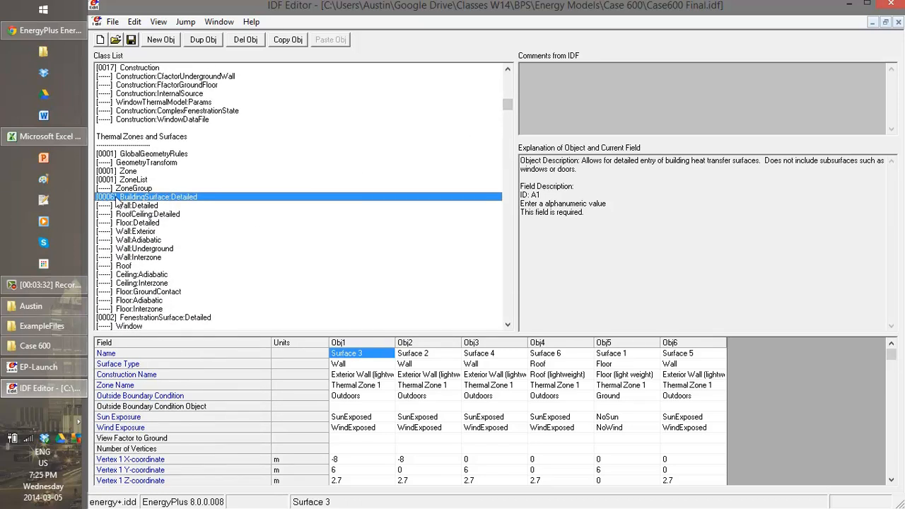
left_click(372, 374)
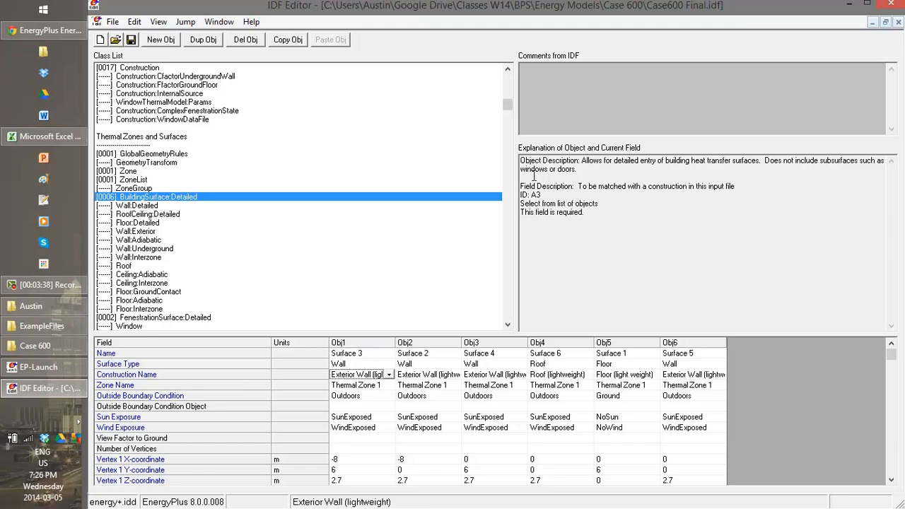
Display the Construction objects and examine their material layers through to the last object
left_click_drag(512, 110, 512, 100)
left_click(122, 214)
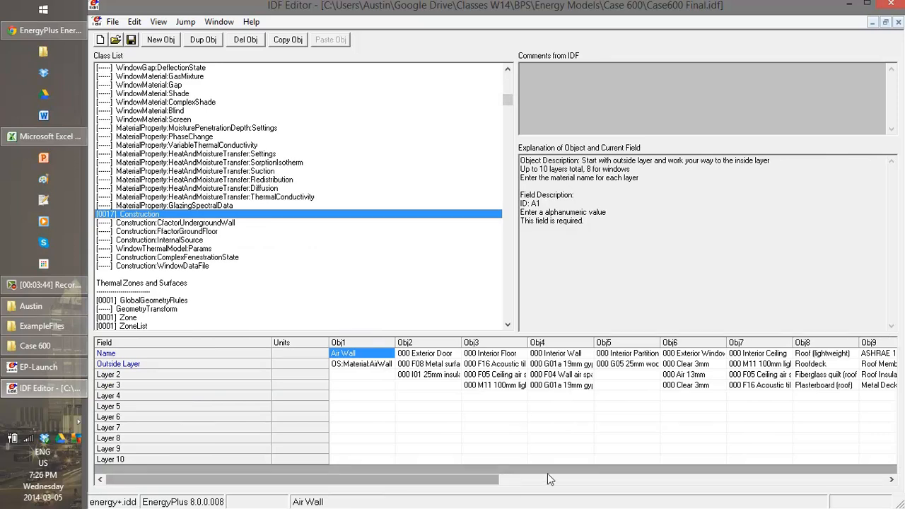
left_click_drag(485, 480, 876, 478)
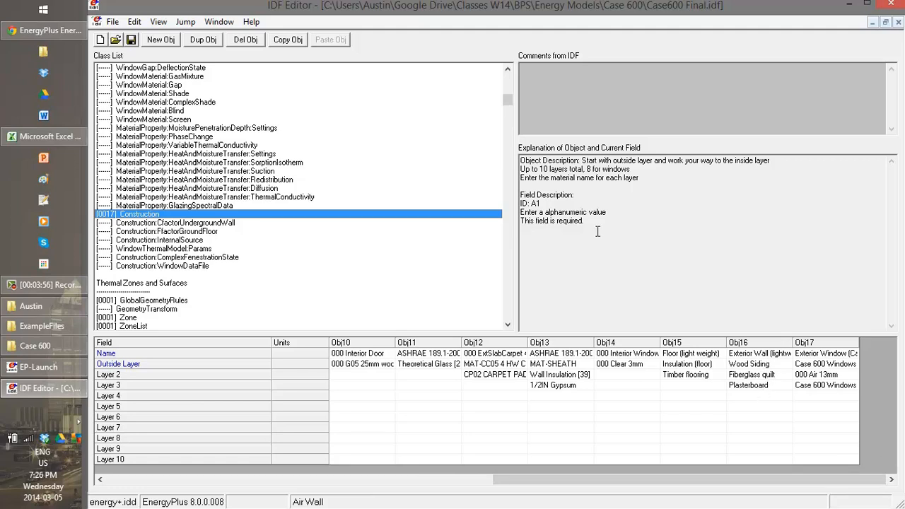
Display the Material objects and examine their thickness, conductivity, density and specific heat properties
left_click_drag(509, 99, 509, 98)
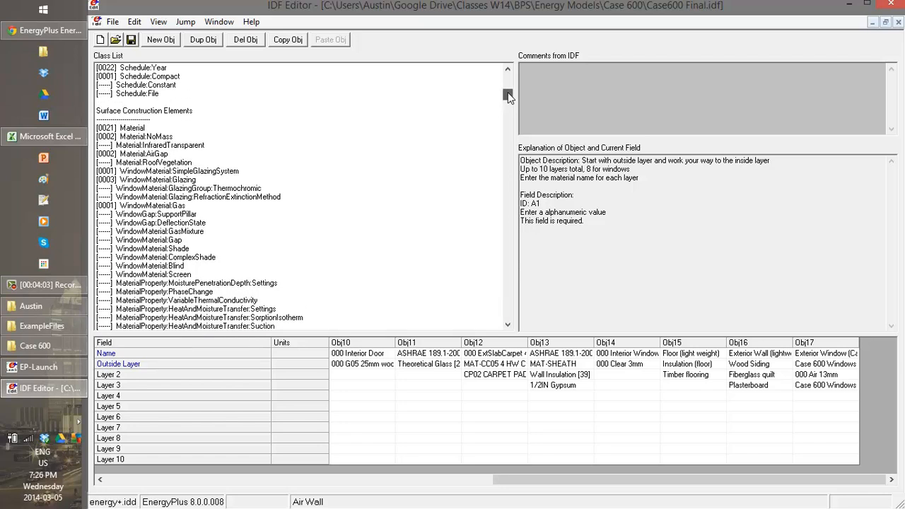
left_click(141, 129)
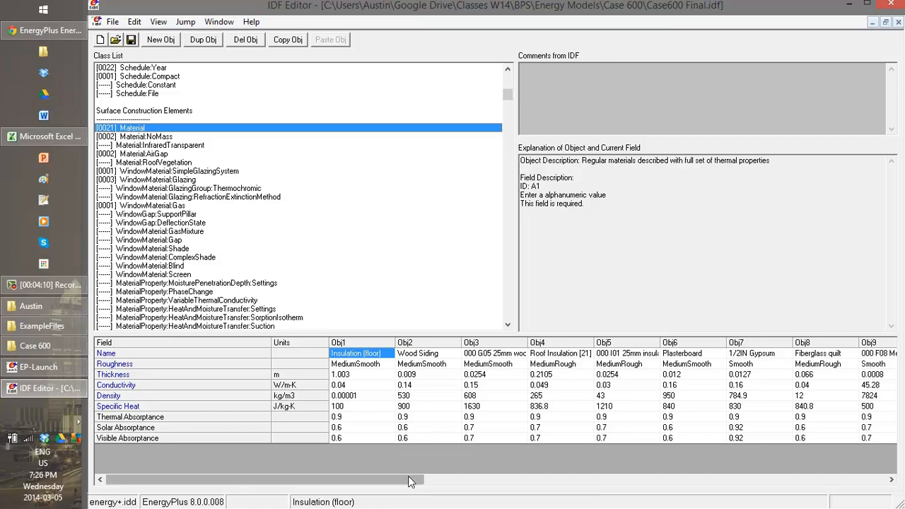
left_click_drag(410, 475, 539, 485)
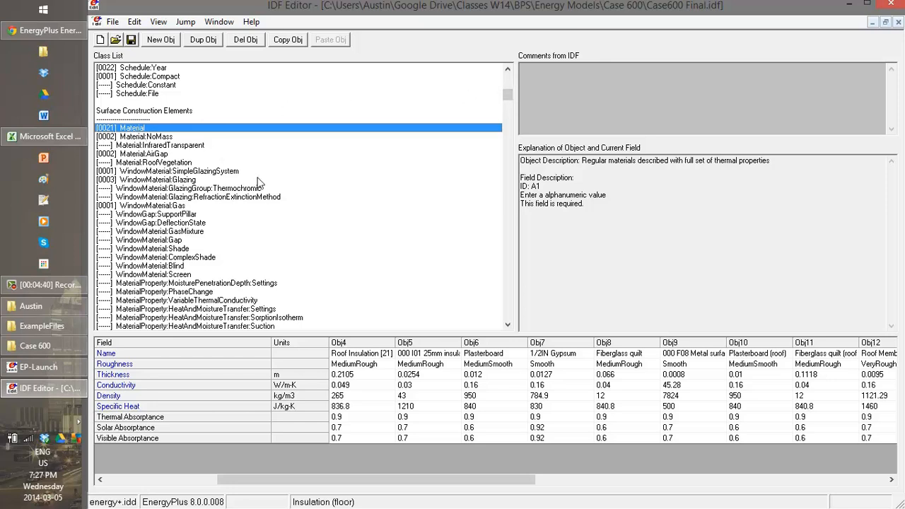
Review the Construction and BuildingSurface:Detailed objects again and look over the Location and Climate and Schedules classes
left_click(508, 286)
left_click(162, 111)
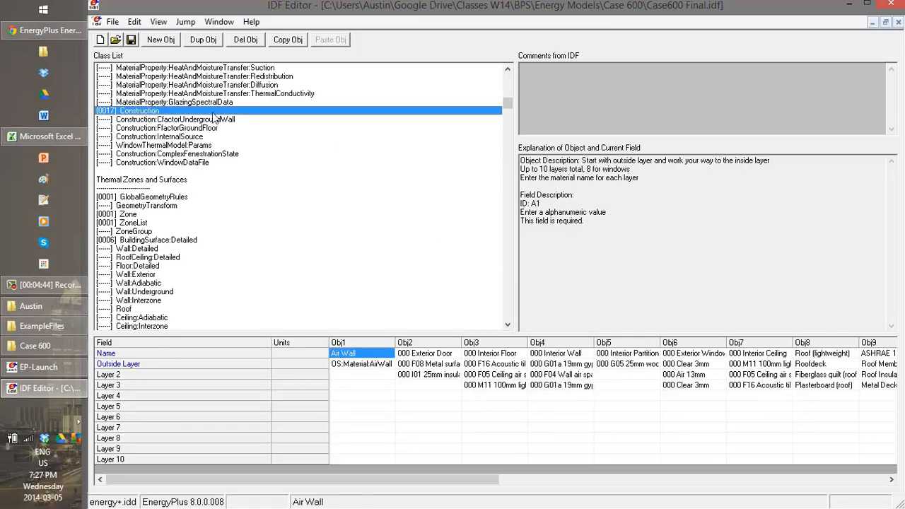
left_click(130, 241)
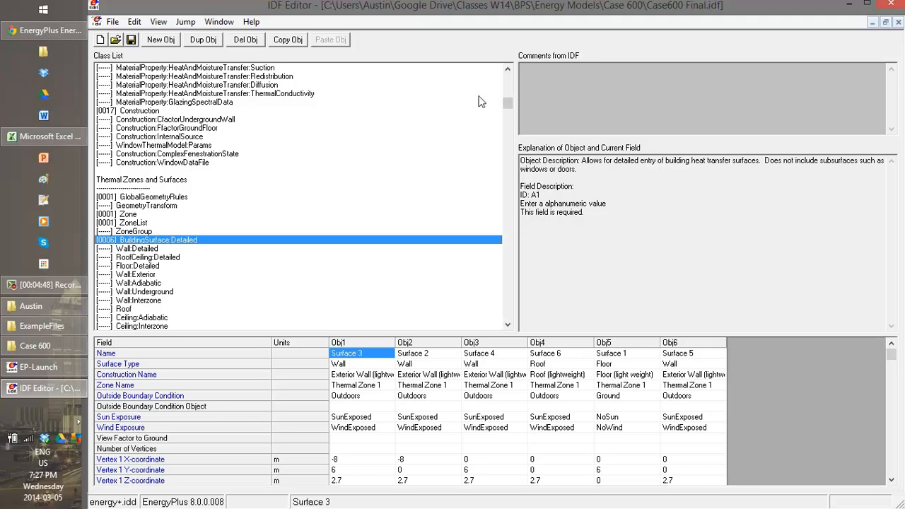
mouse_move(509, 104)
left_mouse_down()
mouse_move(513, 75)
mouse_move(513, 87)
left_mouse_up()
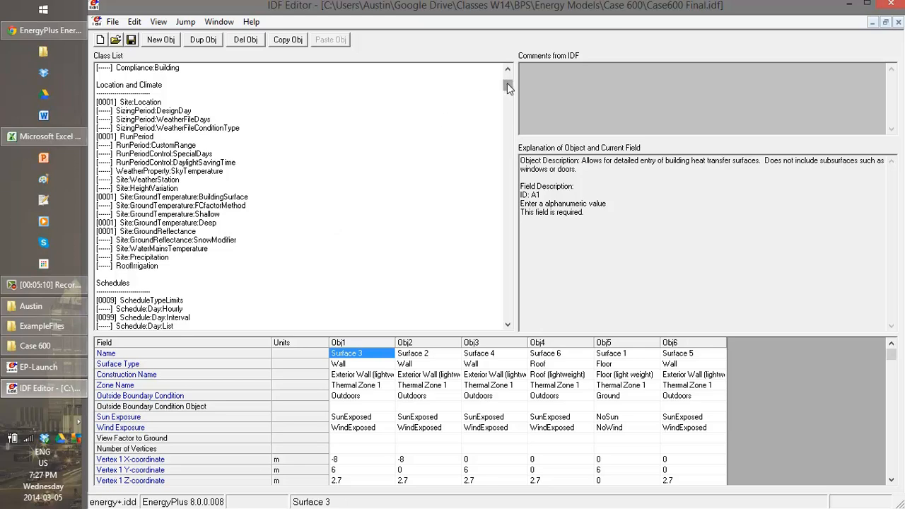
left_click_drag(507, 83, 510, 91)
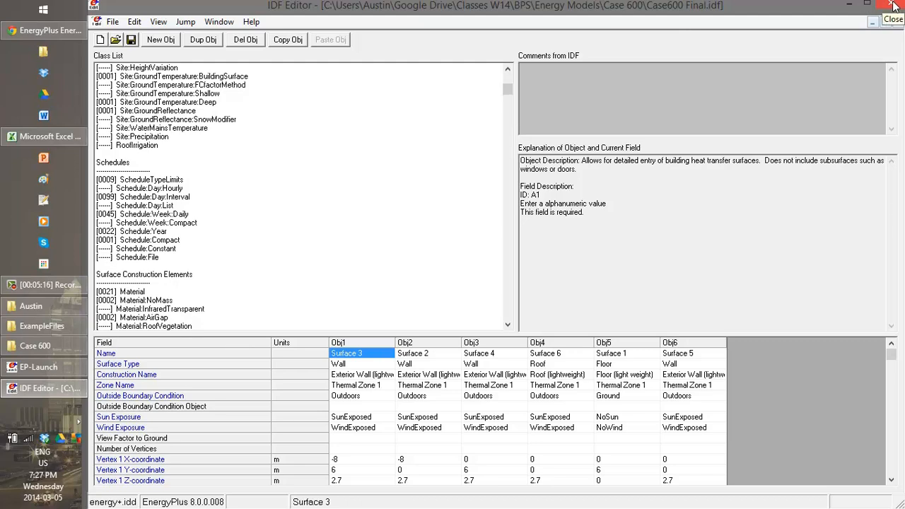
Minimize the IDF Editor and launch BEopt 2.0
left_click(852, 5)
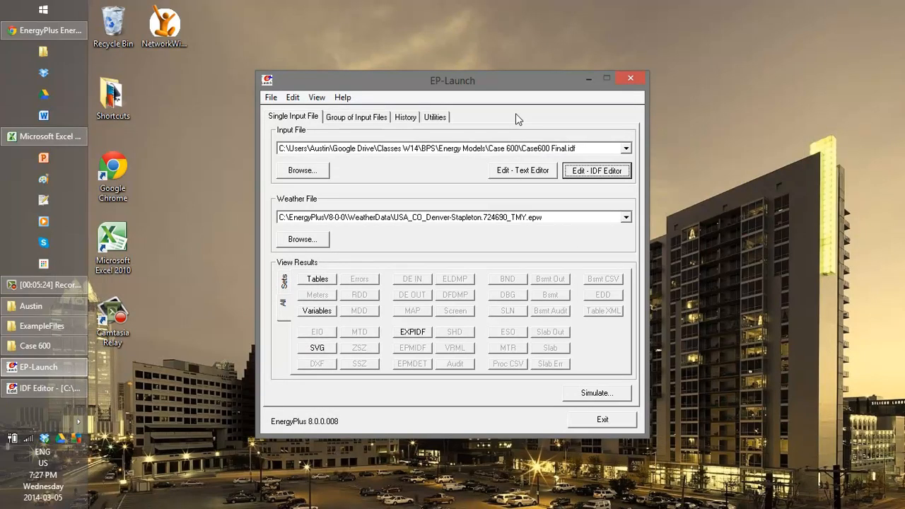
left_click(42, 10)
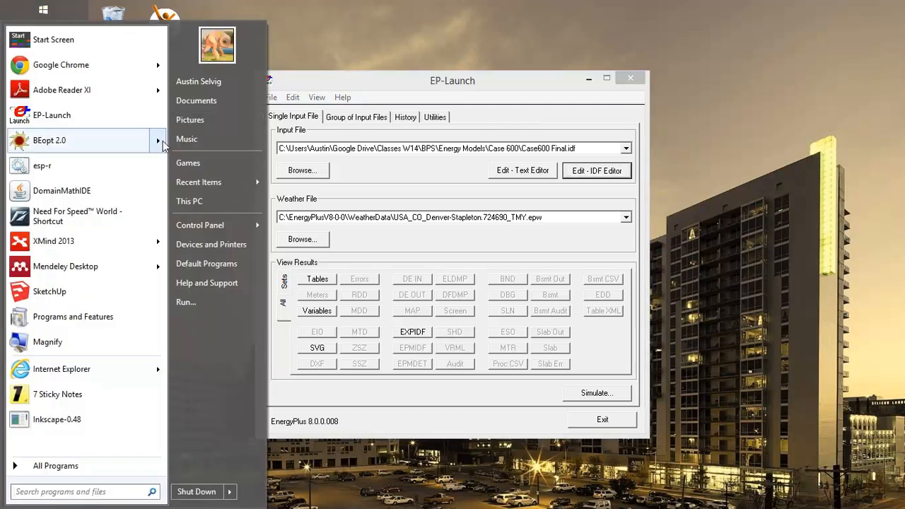
left_click(121, 146)
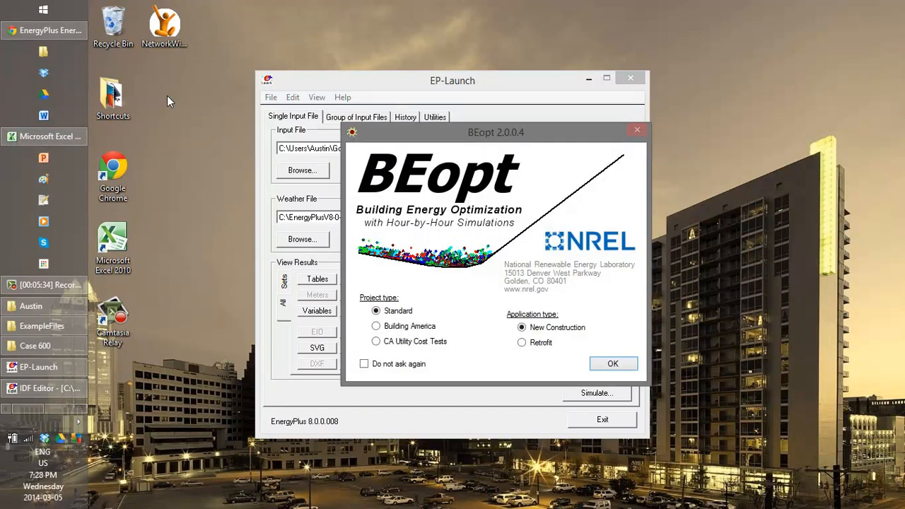
Create a Standard, New Construction project in BEopt and draw a 26 x 27 ft living space on the first level
left_click(588, 78)
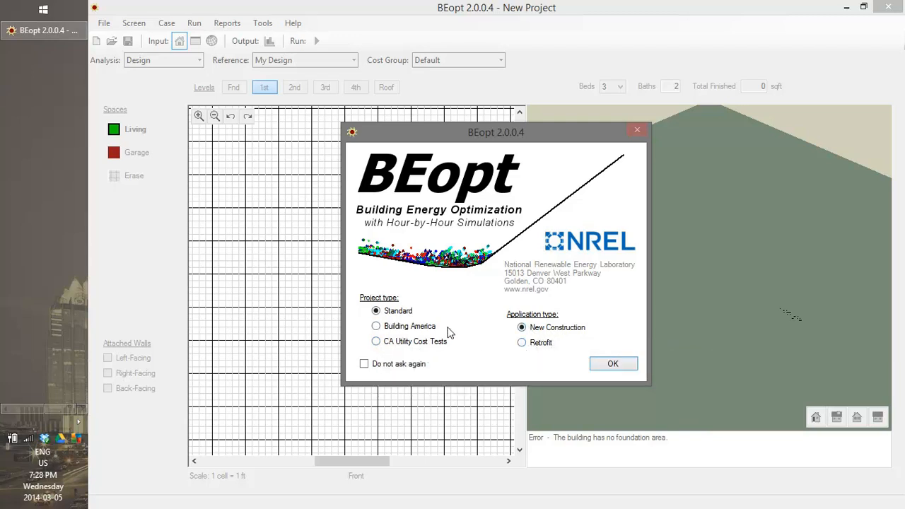
left_click(612, 365)
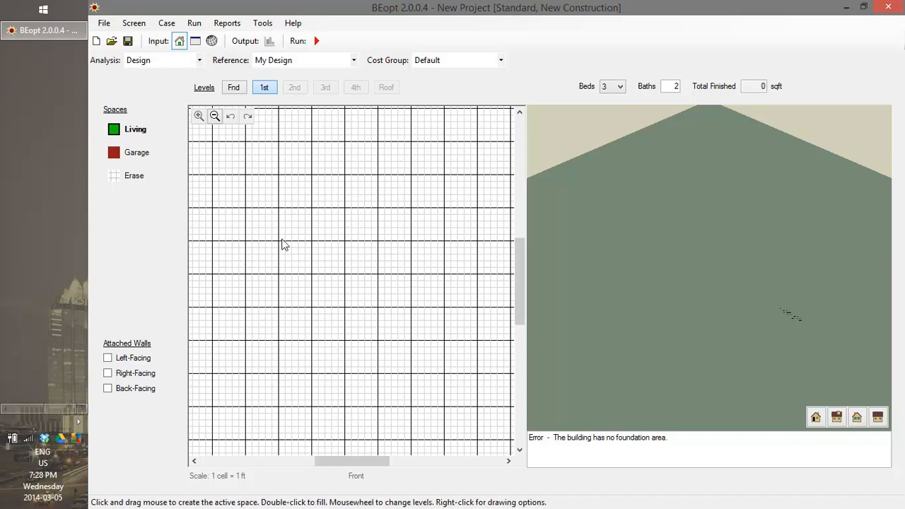
left_click_drag(742, 294, 729, 278)
left_click_drag(249, 182, 417, 357)
left_click_drag(689, 371, 682, 324)
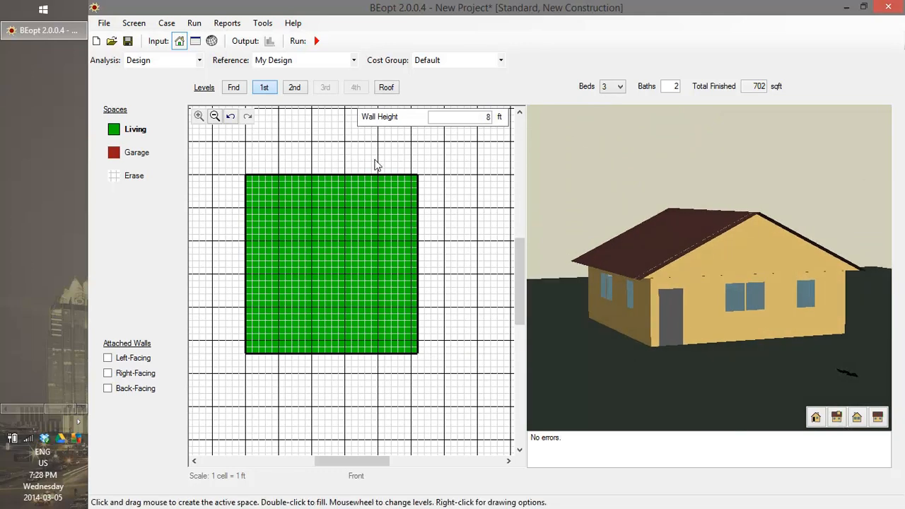
Replace the slab on the foundation level with a finished basement across the entire 26 x 27 ft footprint
left_click(234, 89)
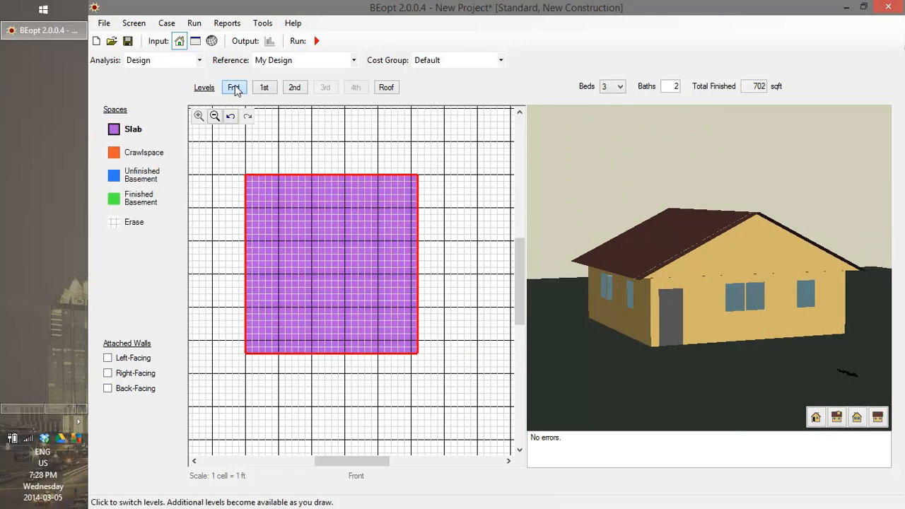
left_click_drag(725, 346, 727, 383)
left_click(135, 198)
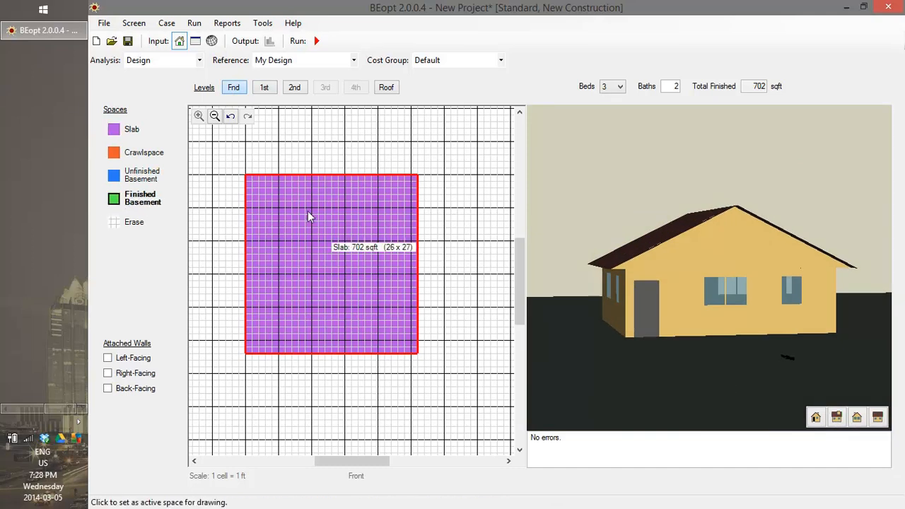
left_click_drag(248, 179, 414, 353)
left_click_drag(674, 281, 668, 335)
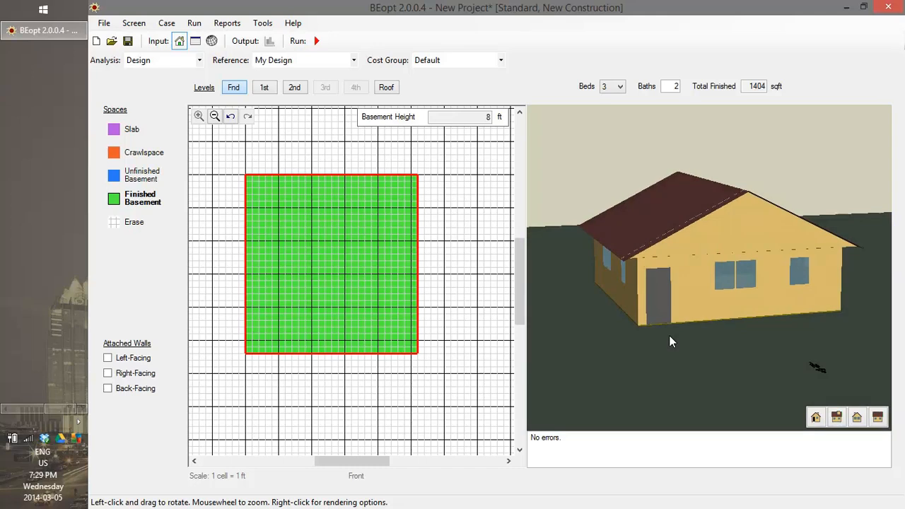
Draw full-depth living spaces on both sides of the second level, leaving a 7 x 27 ft unfinished attic strip between them
left_click(293, 89)
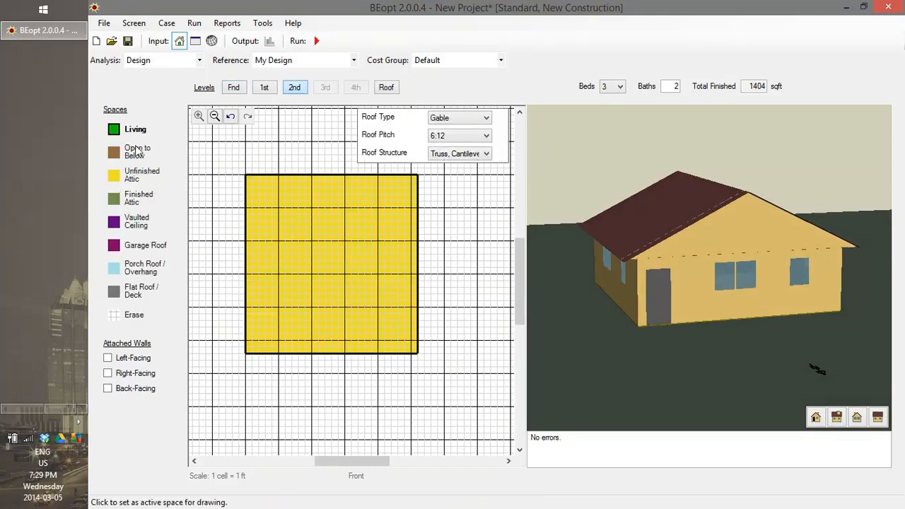
left_click_drag(248, 185, 311, 353)
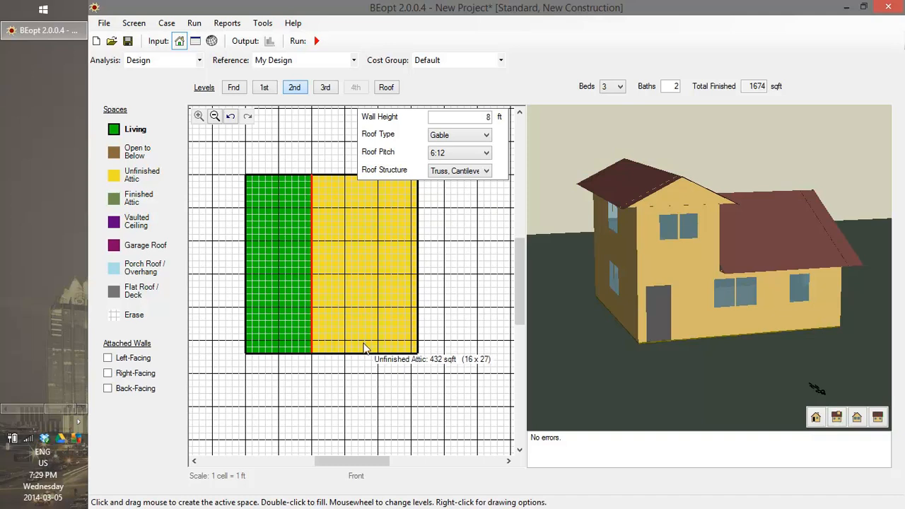
left_click_drag(520, 302, 519, 291)
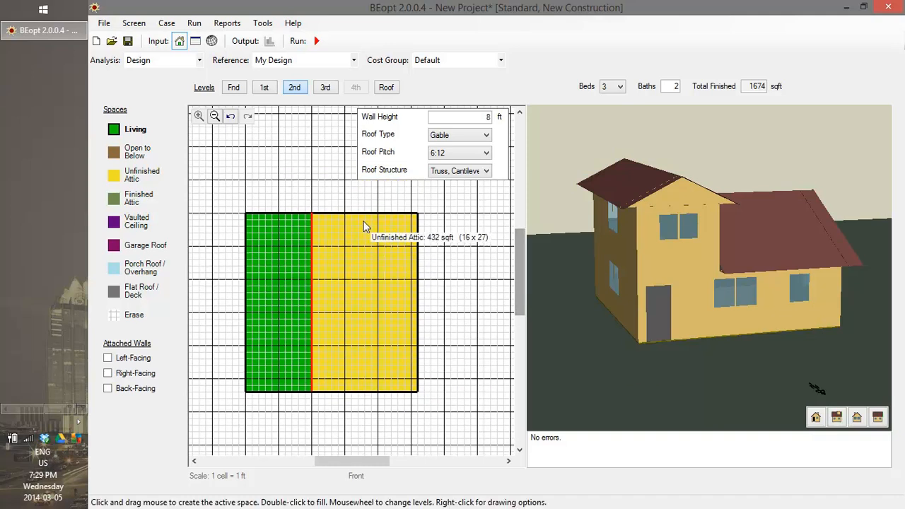
mouse_move(360, 215)
left_mouse_down()
mouse_move(407, 335)
mouse_move(414, 394)
left_mouse_up()
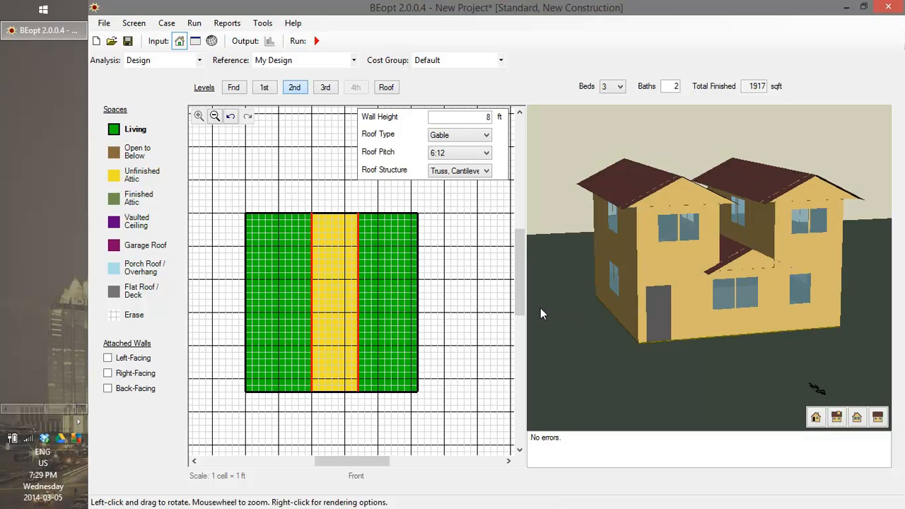
Set the second level's roof type to Hip and its roof pitch to 12:12
left_click(487, 133)
left_click(487, 137)
left_click(487, 171)
left_click(486, 173)
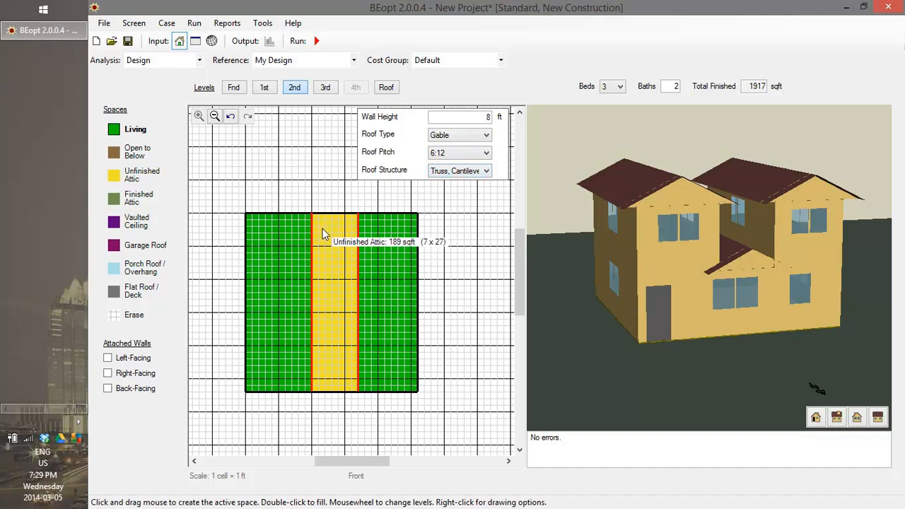
left_click(486, 135)
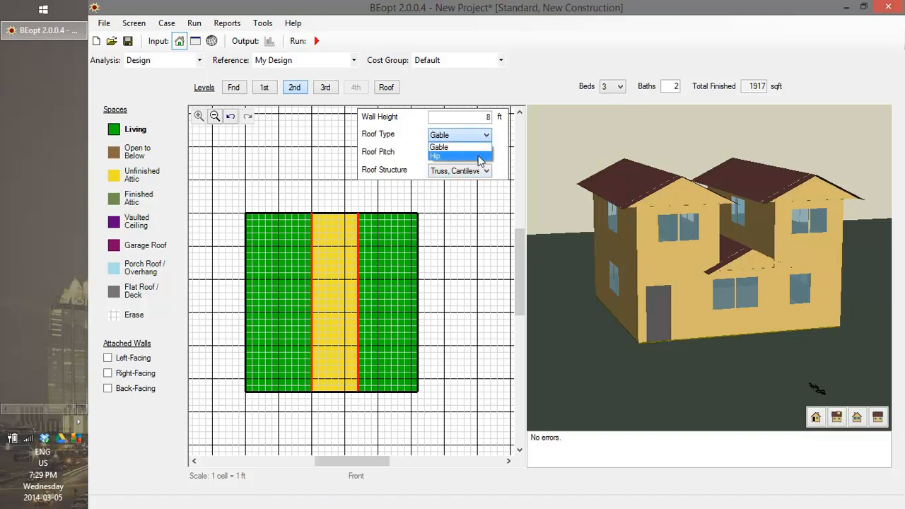
left_click(480, 153)
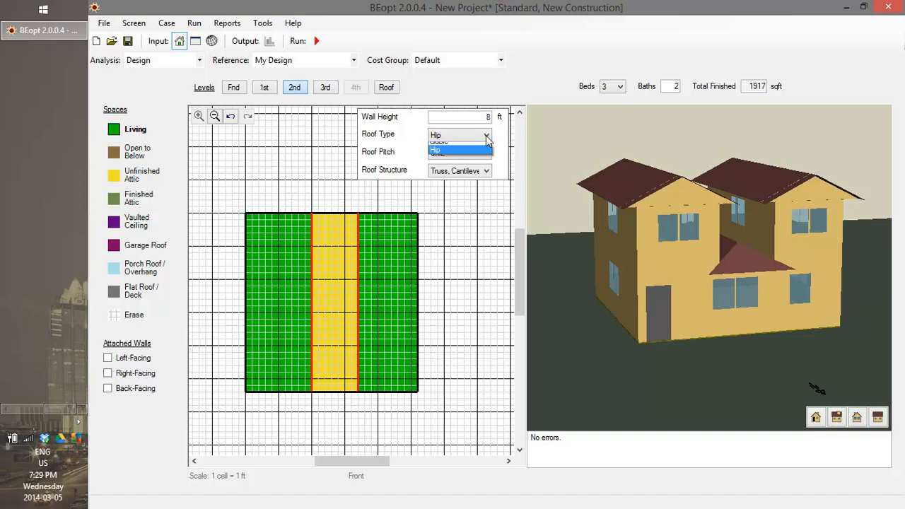
left_click(484, 153)
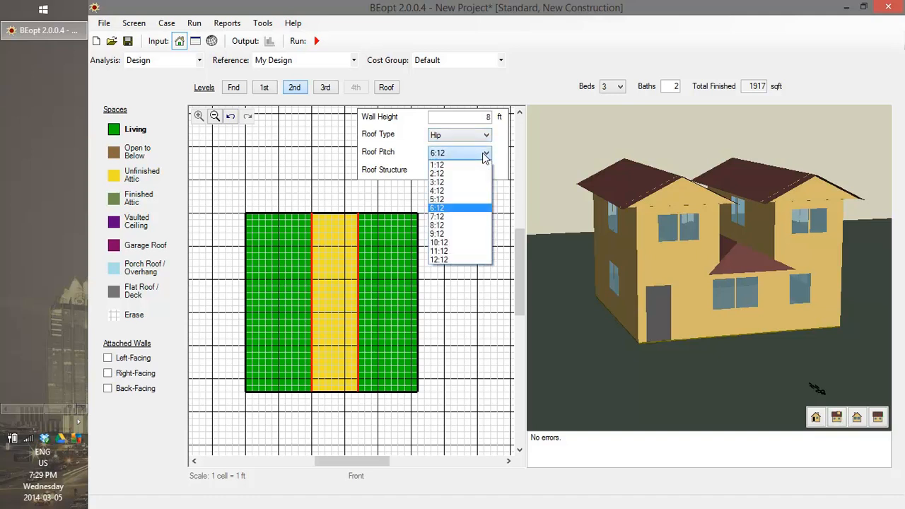
left_click(470, 259)
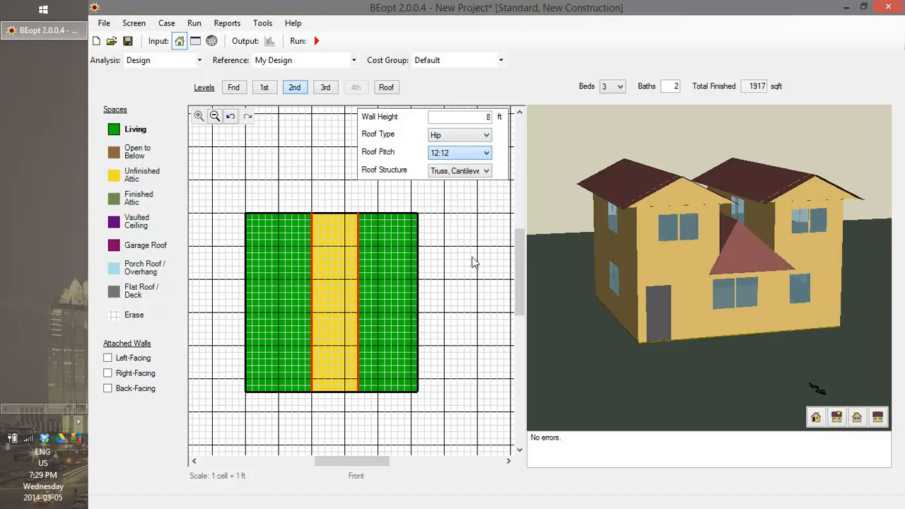
left_click(485, 155)
left_click(485, 155)
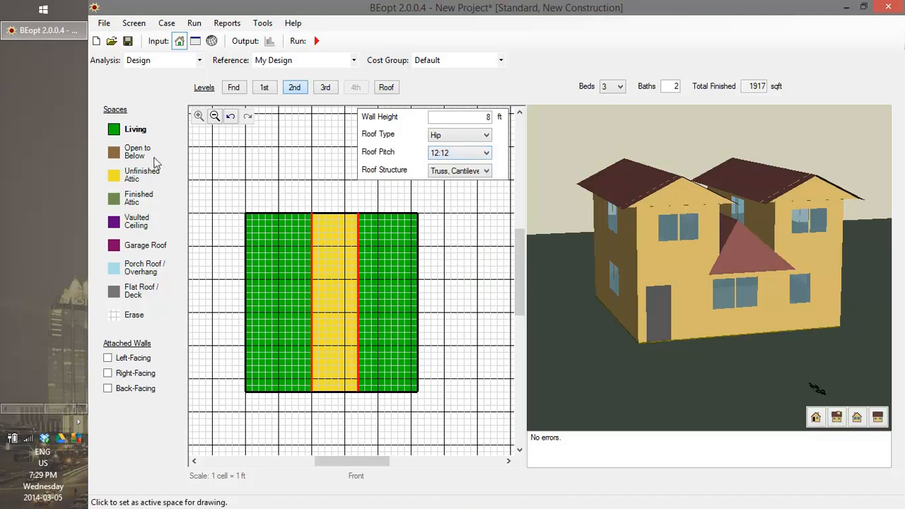
Replace the unfinished attic strip between the second-level living spaces with a flat roof/deck
left_click(115, 291)
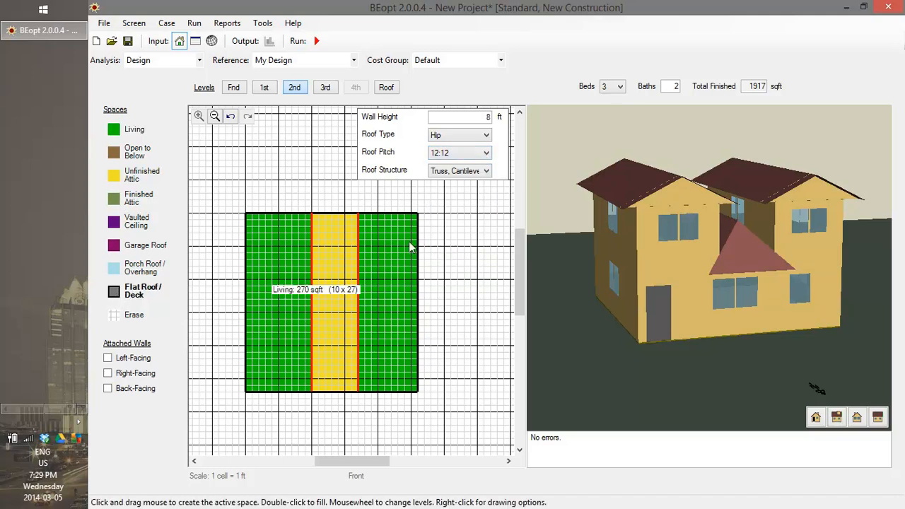
left_click_drag(317, 216, 357, 396)
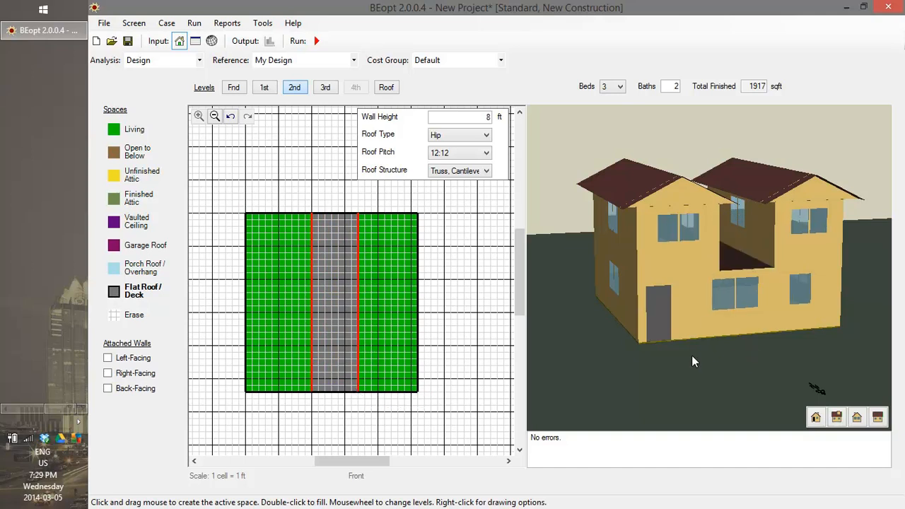
left_click_drag(727, 356, 775, 351)
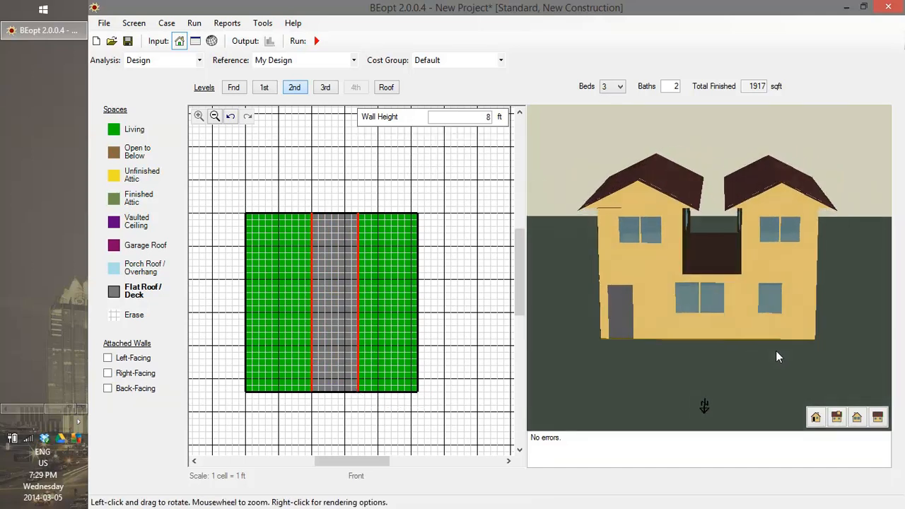
Cover both attic areas on the third level with flat roof/deck and inspect the resulting house in 3D
left_click(325, 88)
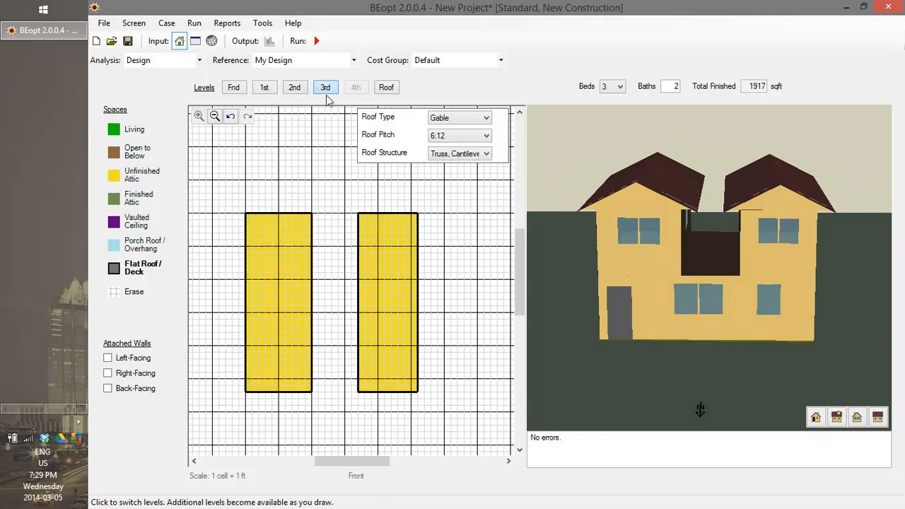
left_click_drag(252, 218, 308, 396)
left_click_drag(676, 375, 654, 372)
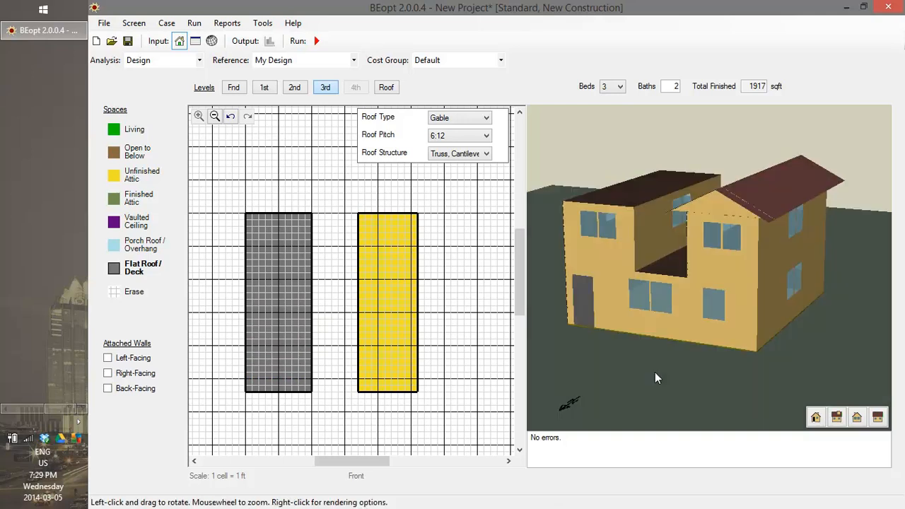
left_click_drag(360, 217, 415, 396)
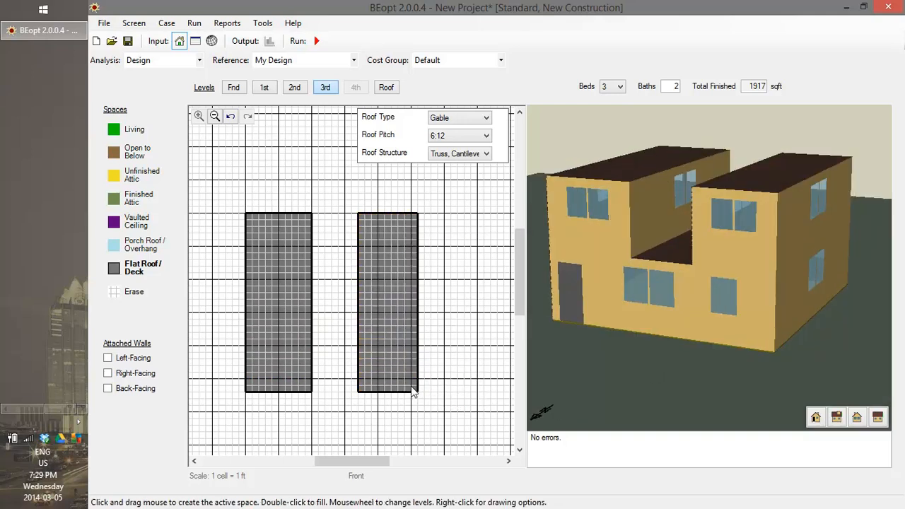
left_click_drag(661, 366, 695, 368)
left_click_drag(581, 363, 565, 385)
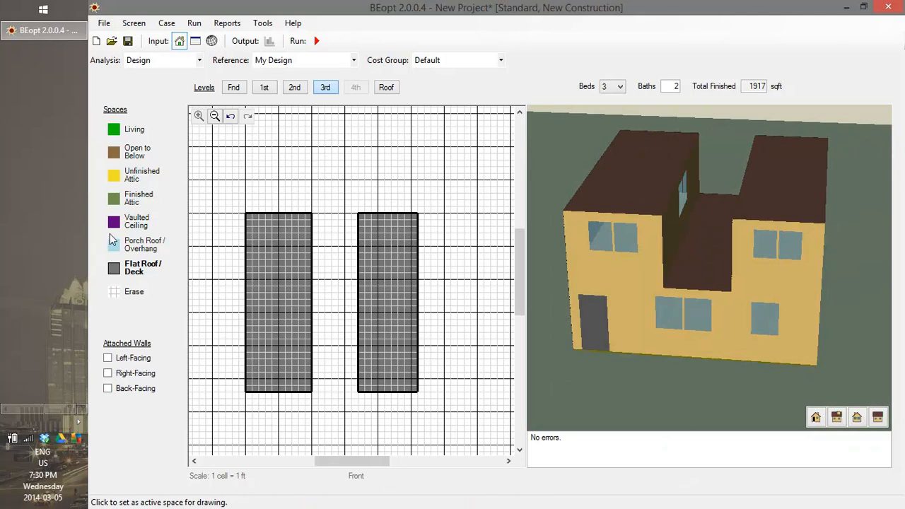
Draw a porch roof/overhang about 4 ft deep along the full front of the second level
left_click(294, 87)
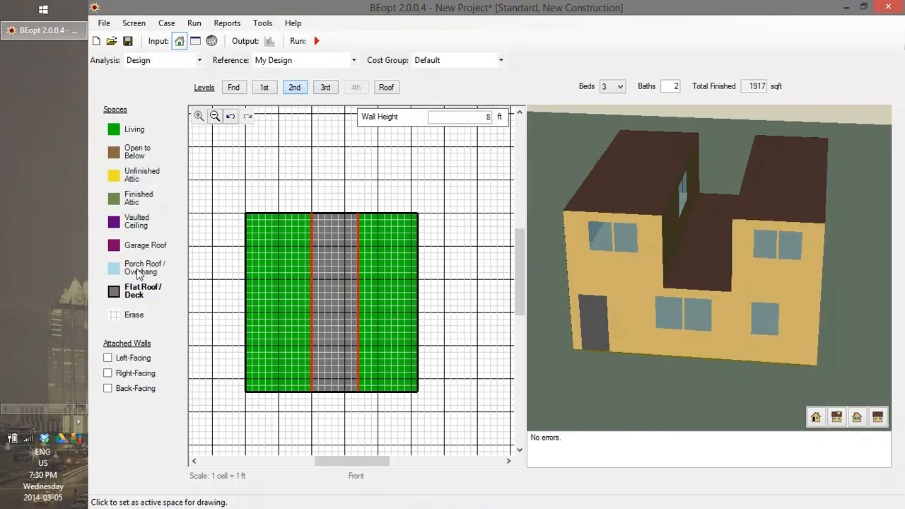
left_click(123, 269)
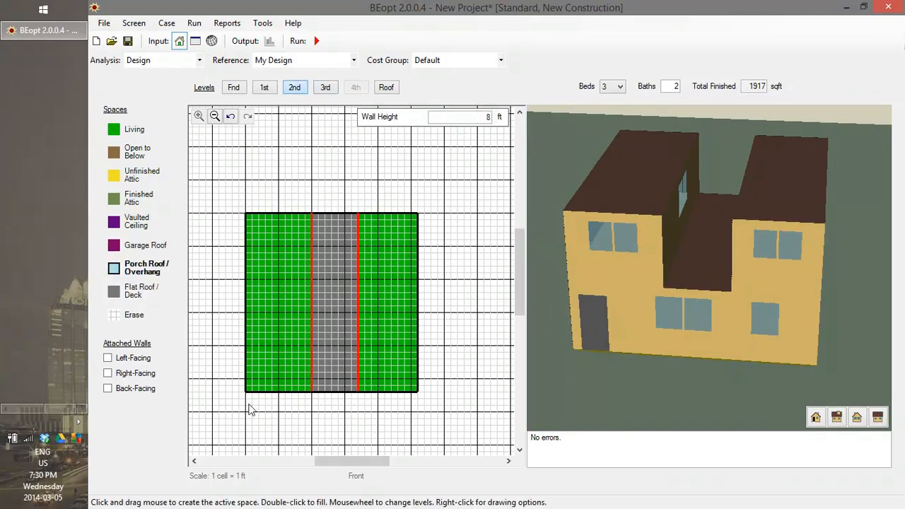
left_click_drag(248, 402, 416, 421)
mouse_move(615, 374)
left_mouse_down()
mouse_move(635, 344)
mouse_move(632, 357)
mouse_move(635, 312)
mouse_move(629, 349)
mouse_move(667, 373)
mouse_move(647, 374)
mouse_move(623, 353)
left_mouse_up()
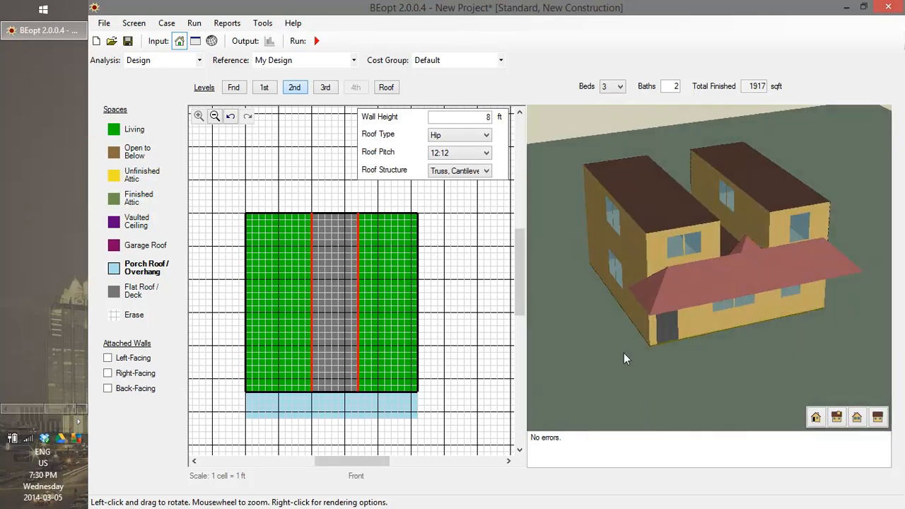
Erase the porch roof/overhang along the front of the second level
left_click(114, 320)
mouse_move(249, 397)
left_mouse_down()
mouse_move(260, 409)
mouse_move(424, 422)
left_mouse_up()
left_click_drag(613, 382, 725, 366)
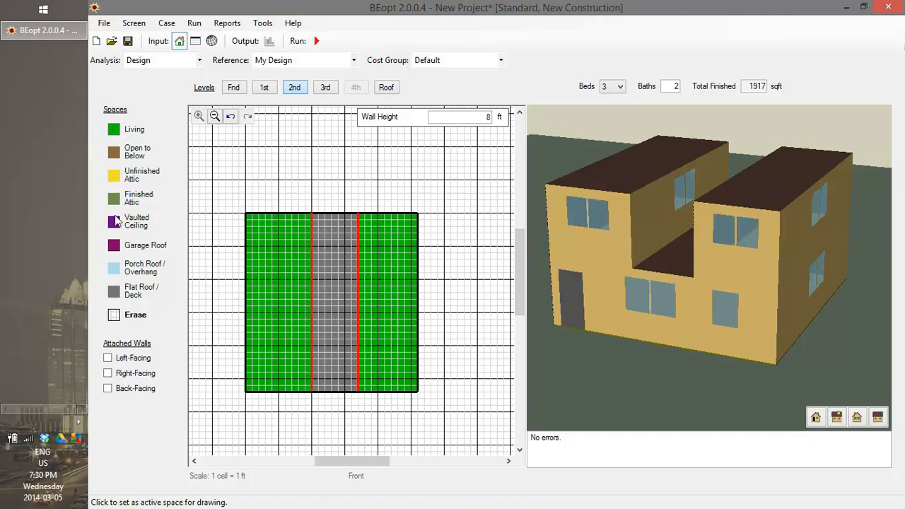
mouse_move(662, 365)
left_mouse_down()
mouse_move(726, 352)
mouse_move(658, 369)
mouse_move(644, 333)
mouse_move(676, 363)
left_mouse_up()
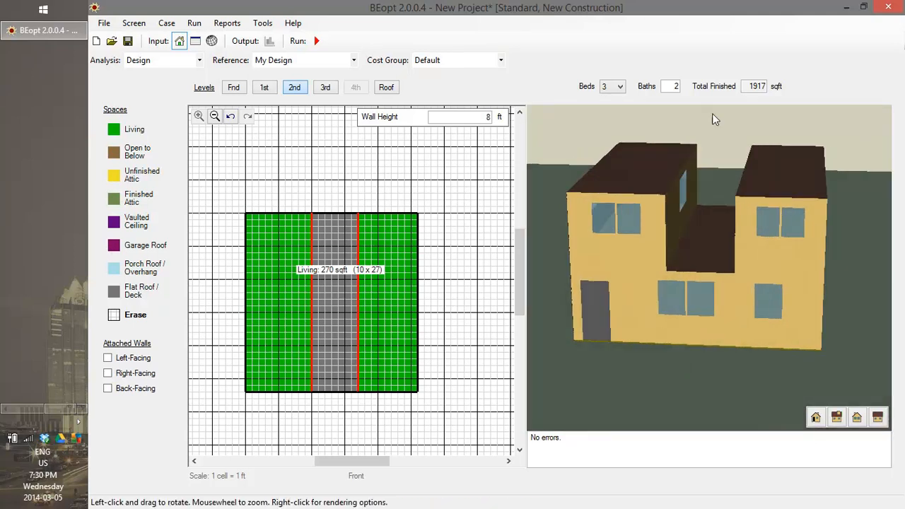
Open the design options and expand the Walls and Ceilings/Roofs categories to examine their settings
left_click(195, 41)
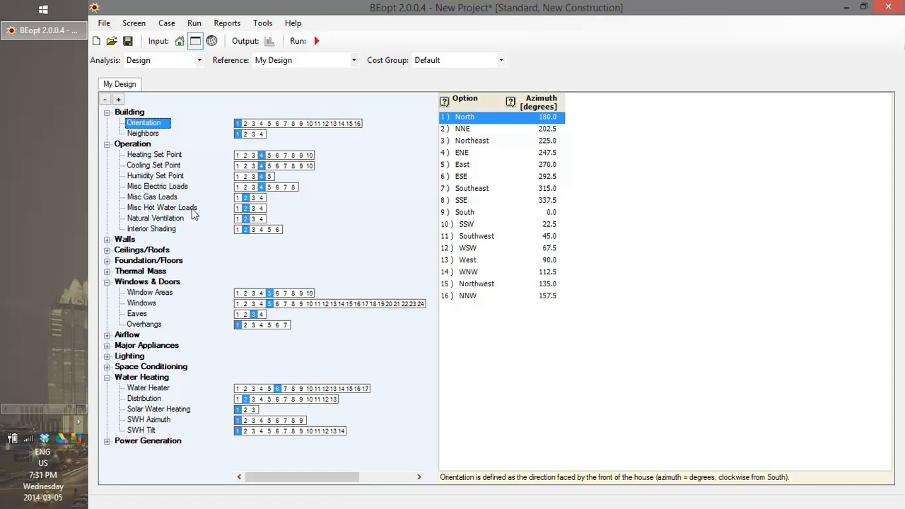
left_click(107, 239)
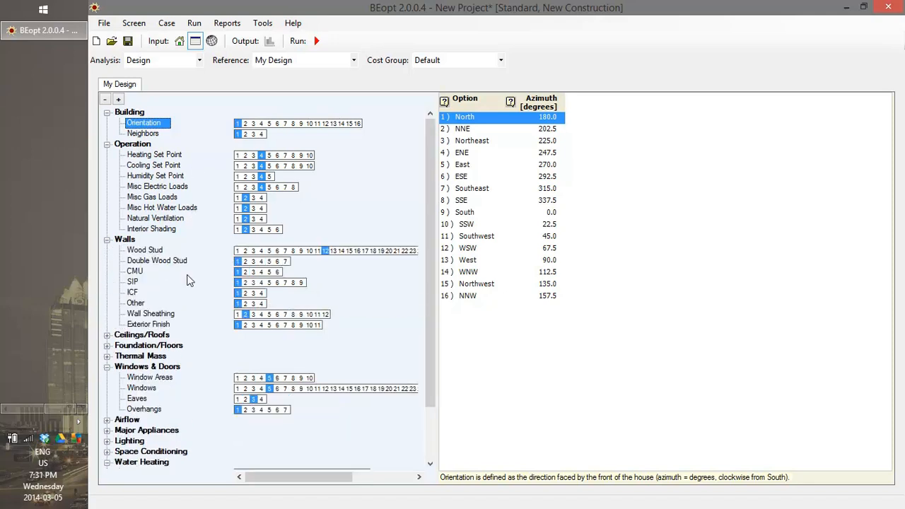
left_click_drag(429, 240, 424, 302)
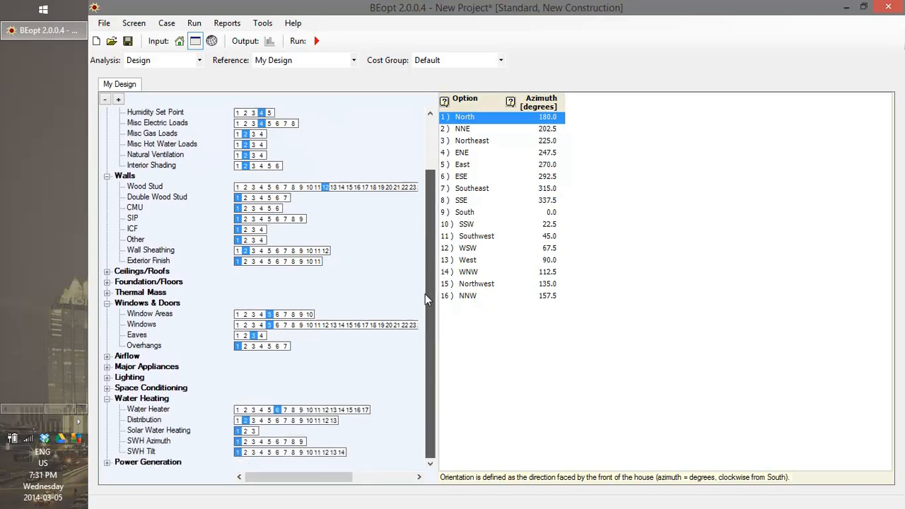
left_click(107, 272)
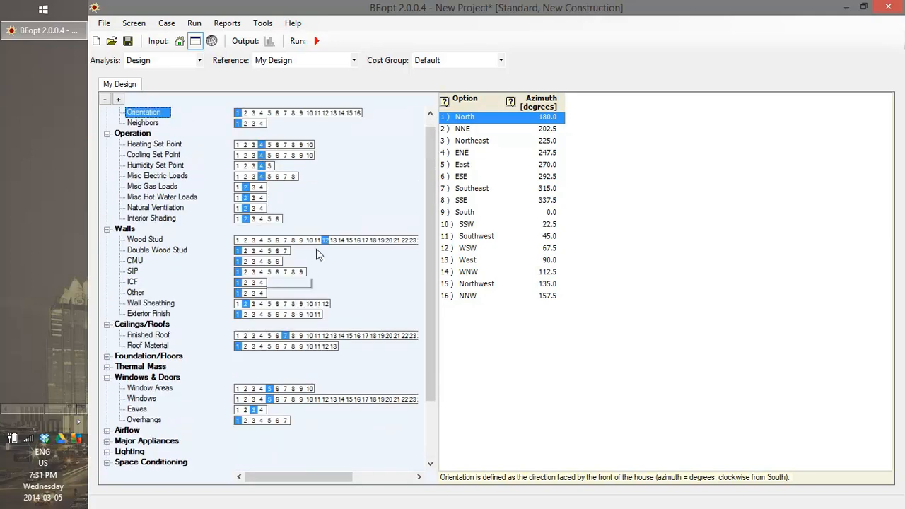
left_click_drag(427, 191, 429, 170)
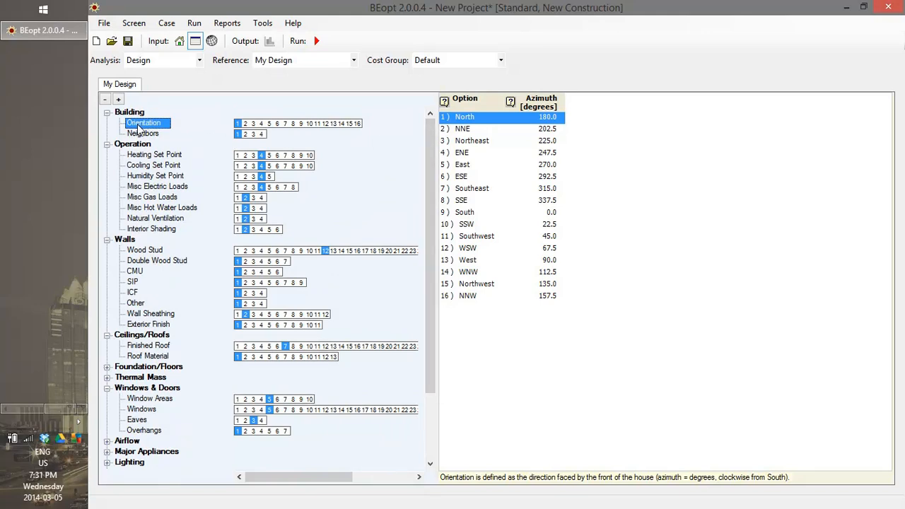
Check which way the house faces in the 3D geometry view, and return to the orientation options
left_click(179, 41)
mouse_move(642, 388)
left_mouse_down()
mouse_move(786, 379)
mouse_move(674, 395)
mouse_move(627, 386)
mouse_move(750, 387)
mouse_move(796, 367)
mouse_move(759, 390)
mouse_move(776, 388)
mouse_move(679, 395)
mouse_move(639, 388)
left_mouse_up()
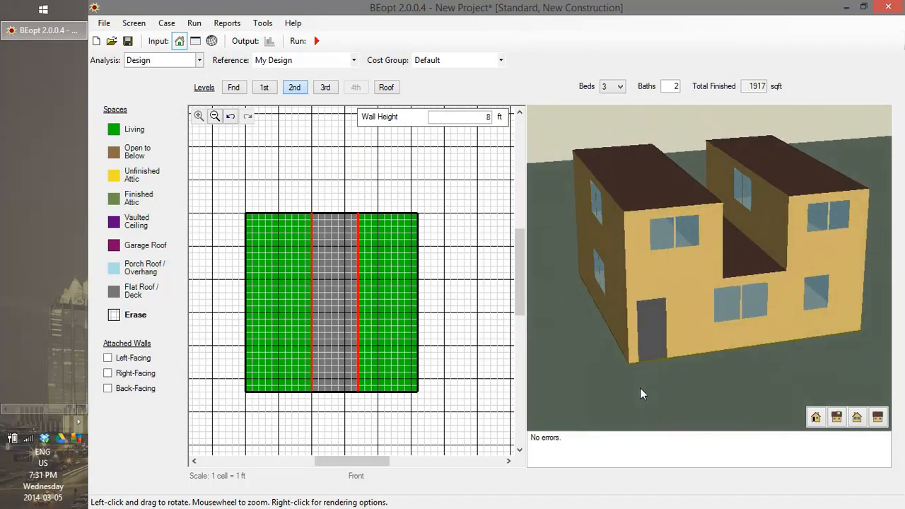
left_click(195, 40)
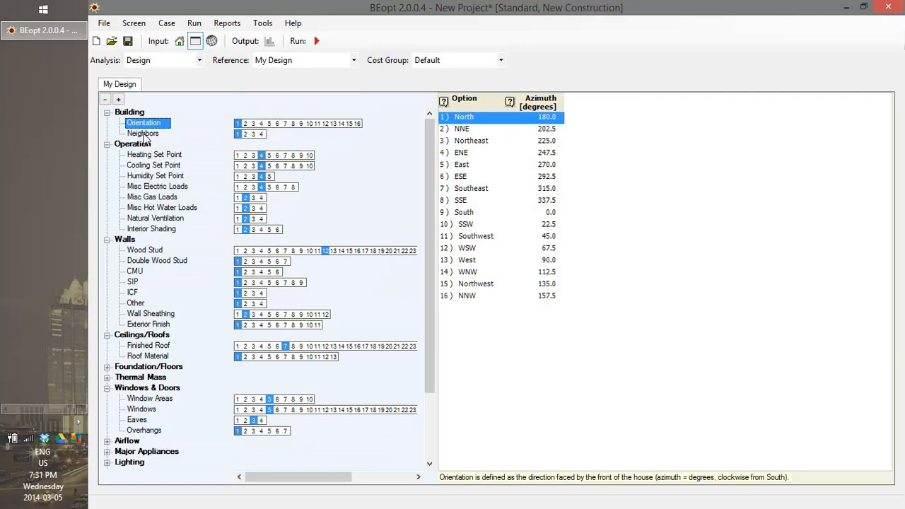
Examine the available options for Neighbors and Heating Set Point
left_click(143, 134)
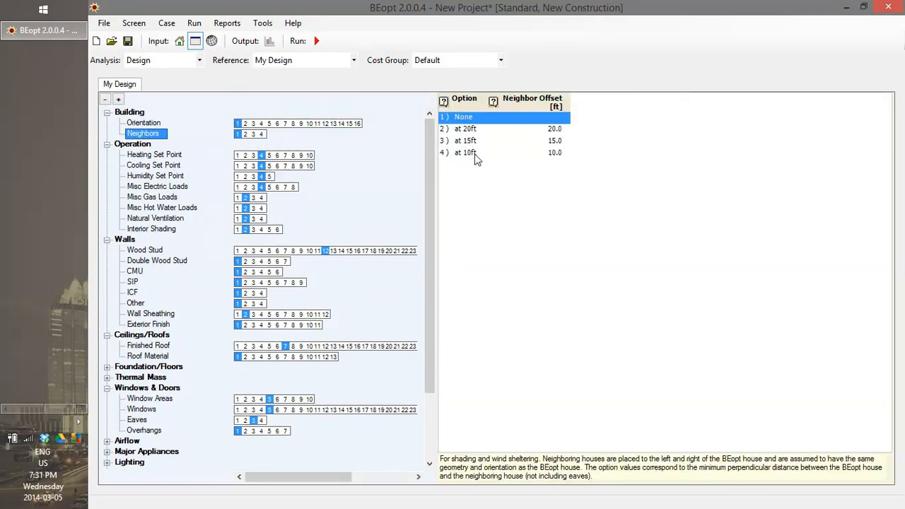
left_click(171, 156)
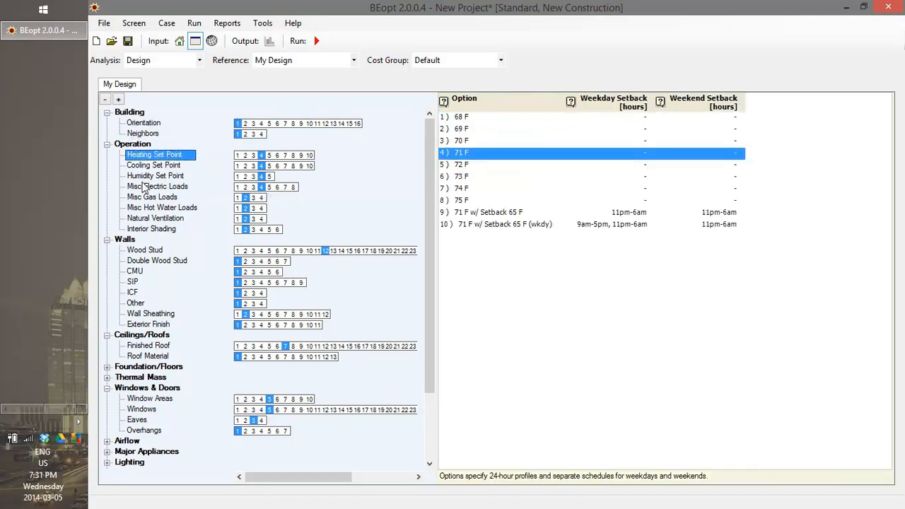
Expand the Foundation/Floors, Thermal Mass, Airflow, Major Appliances, Lighting and Space Conditioning categories to examine their settings
left_click_drag(430, 181, 421, 267)
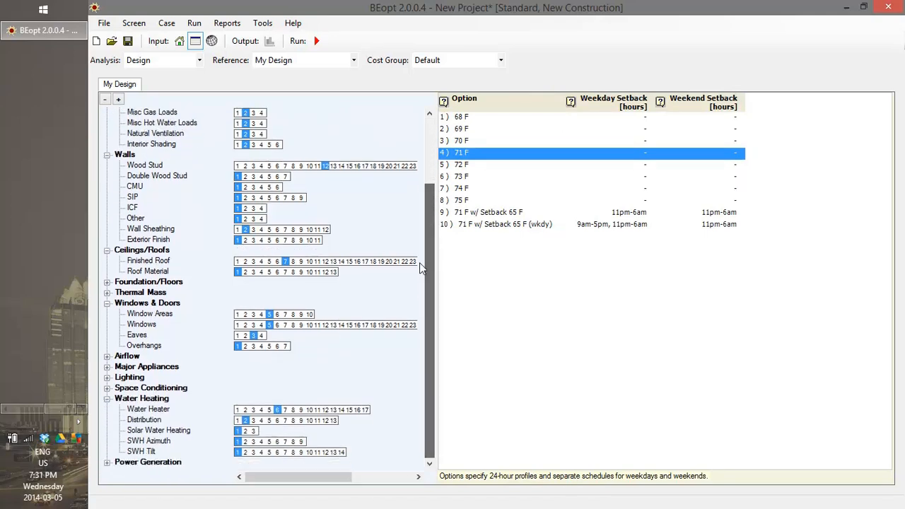
left_click(107, 282)
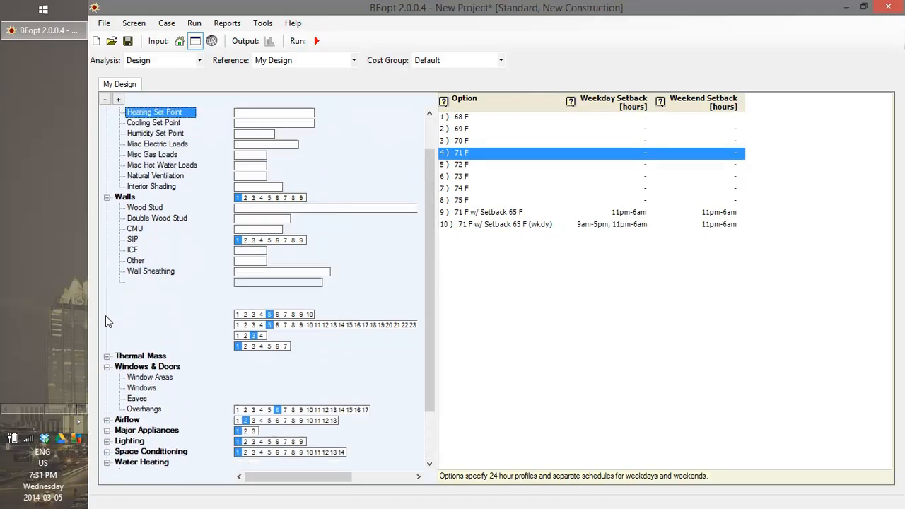
left_click(107, 356)
left_click_drag(430, 277, 410, 395)
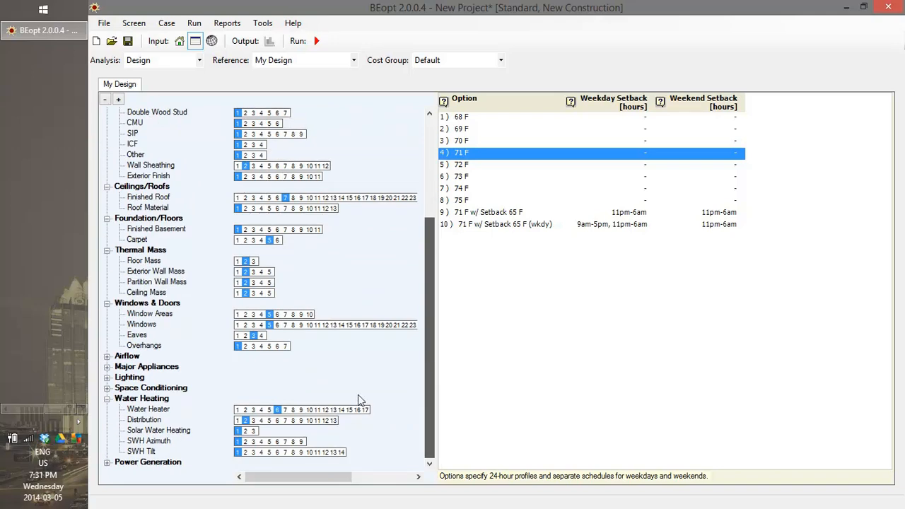
left_click(107, 356)
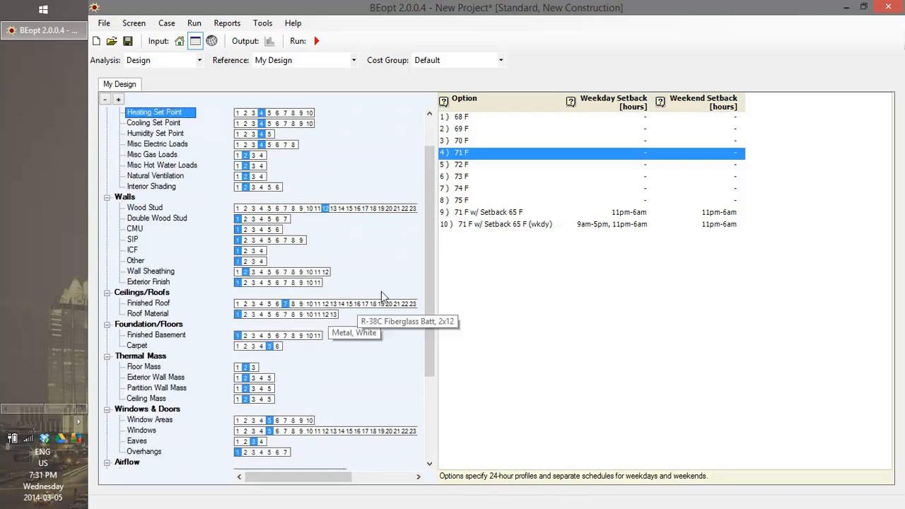
left_click_drag(431, 282, 424, 406)
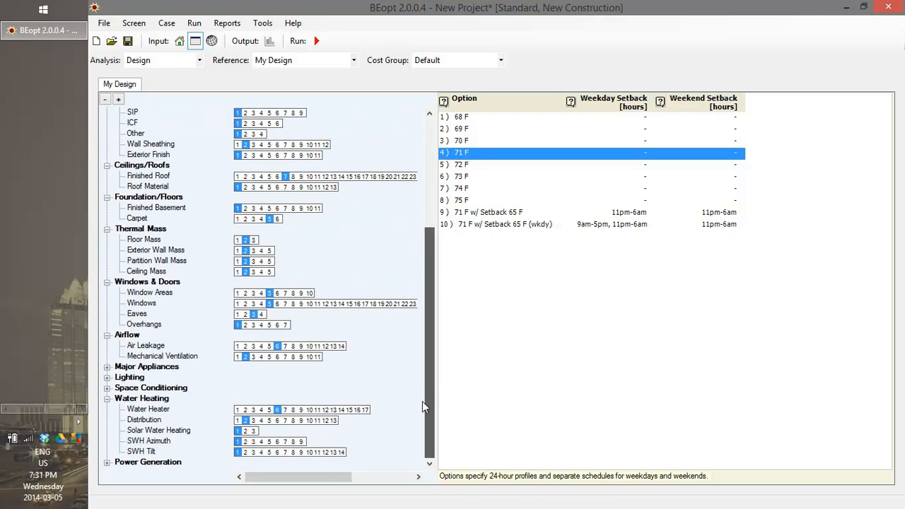
left_click(106, 377)
left_click_drag(430, 296, 414, 408)
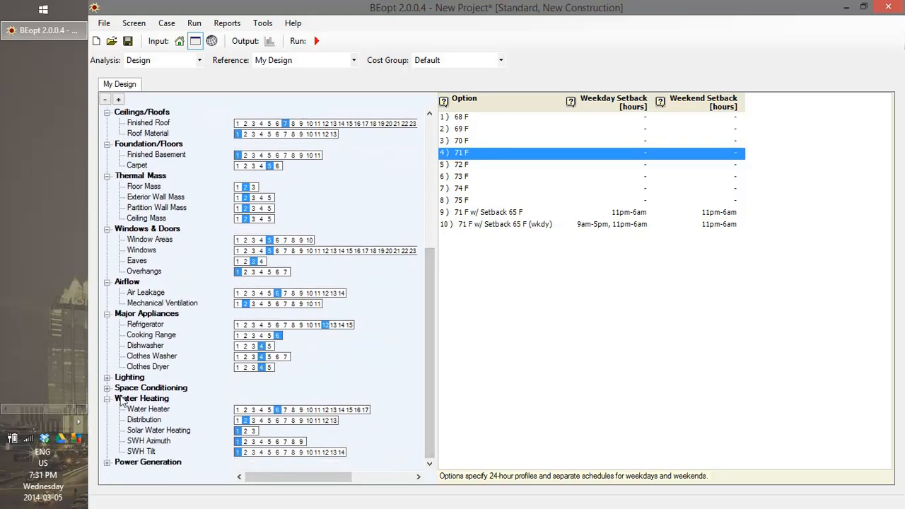
left_click(106, 378)
left_click_drag(427, 300, 417, 436)
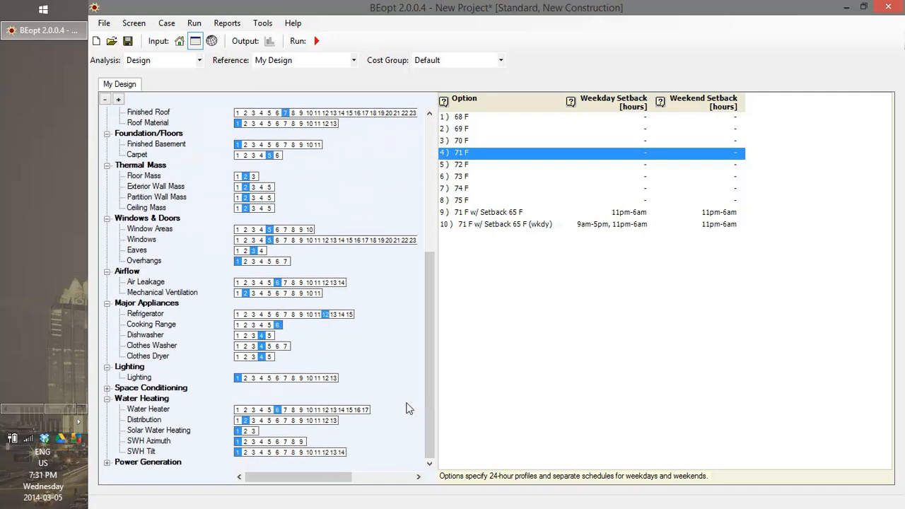
left_click(107, 388)
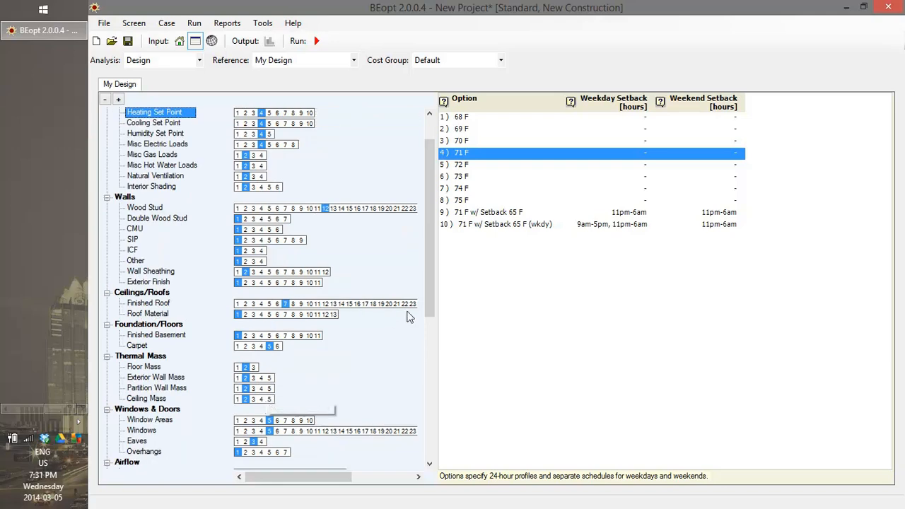
left_click_drag(430, 282, 413, 449)
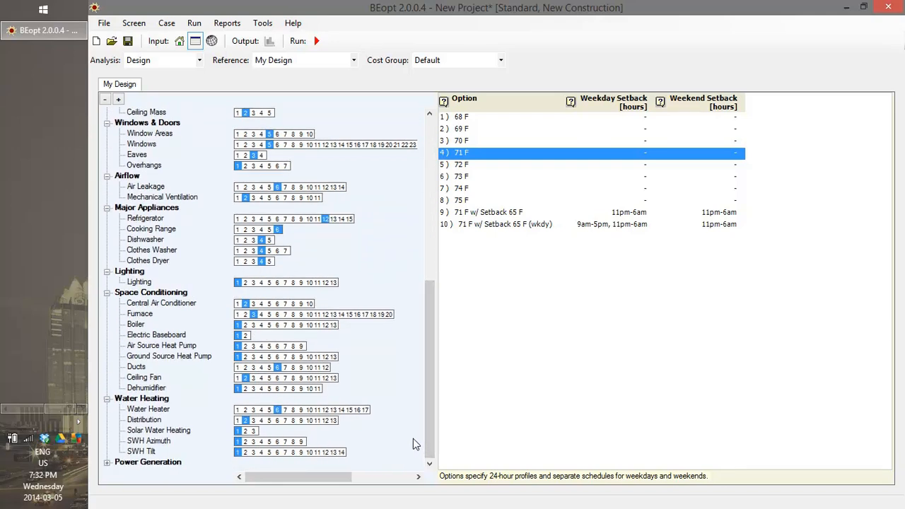
Examine the options for the furnace, central air conditioner and air source heat pump
left_click(140, 316)
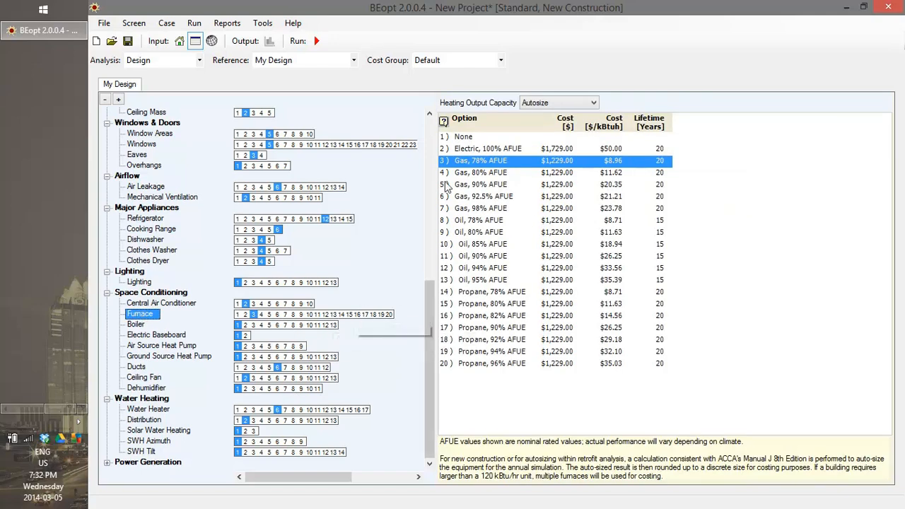
left_click(164, 305)
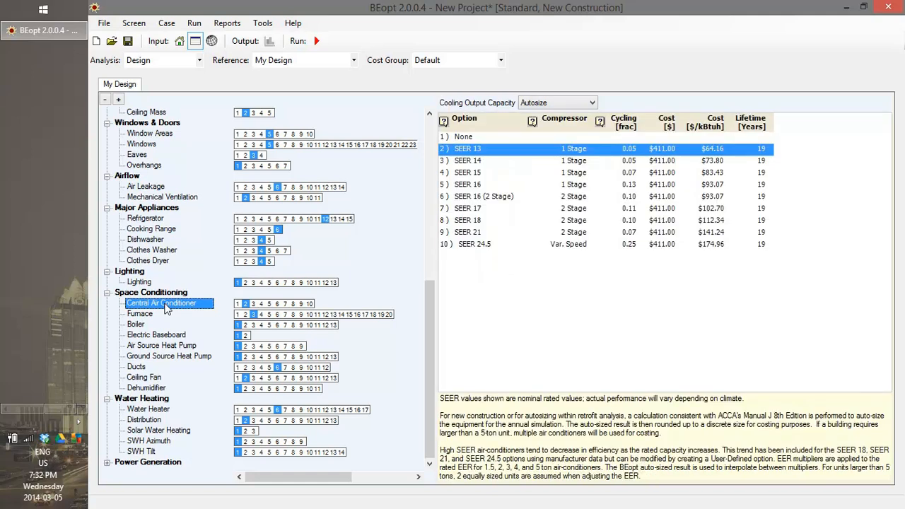
left_click(165, 346)
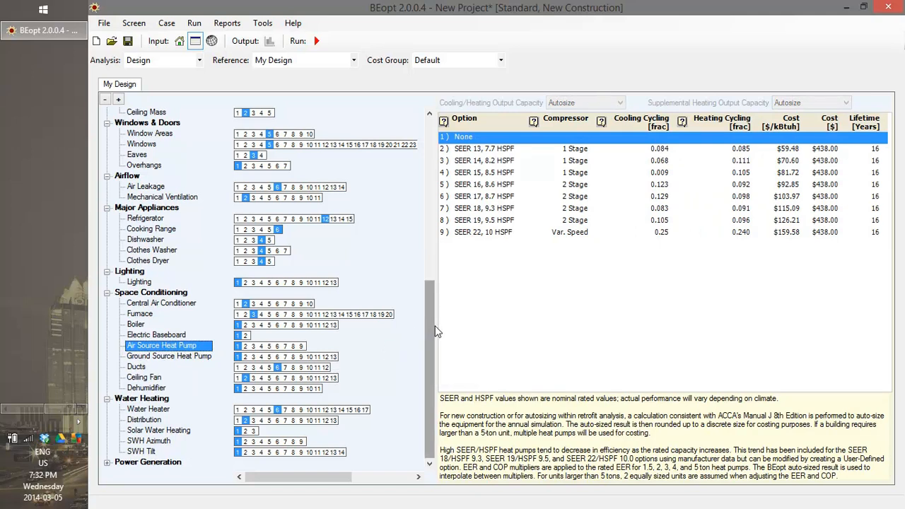
left_click_drag(427, 327, 420, 141)
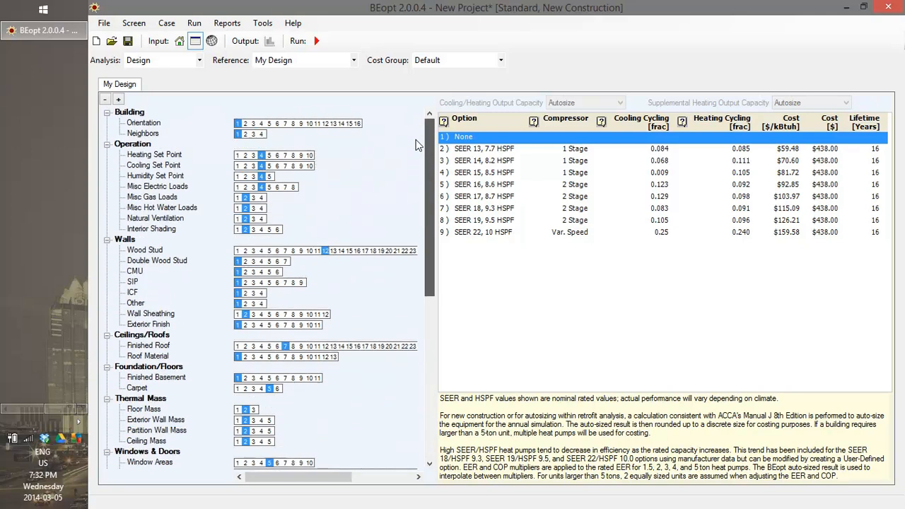
In the site inputs, set the EPW location to CAN_ON_Ottawa.716280_CWEC.epw and keep the terrain as Suburban
left_click(212, 42)
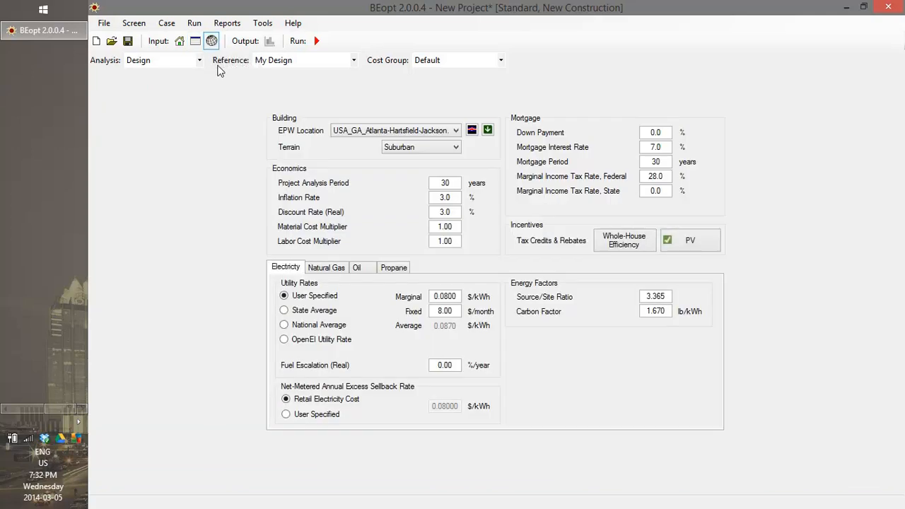
left_click(456, 132)
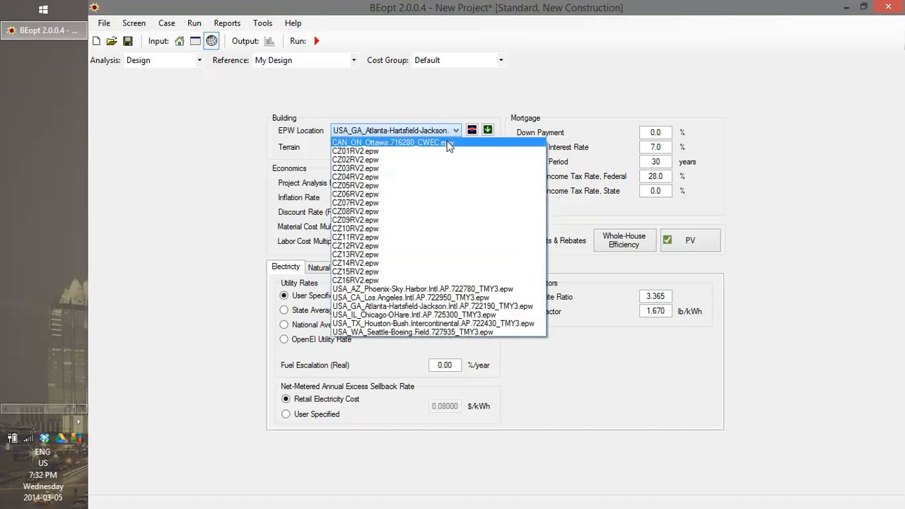
left_click(448, 143)
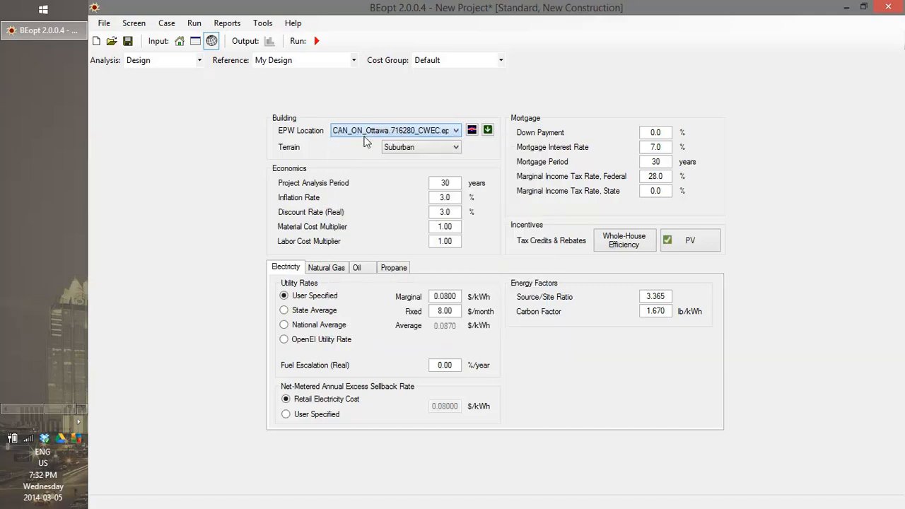
left_click(453, 148)
left_click(453, 150)
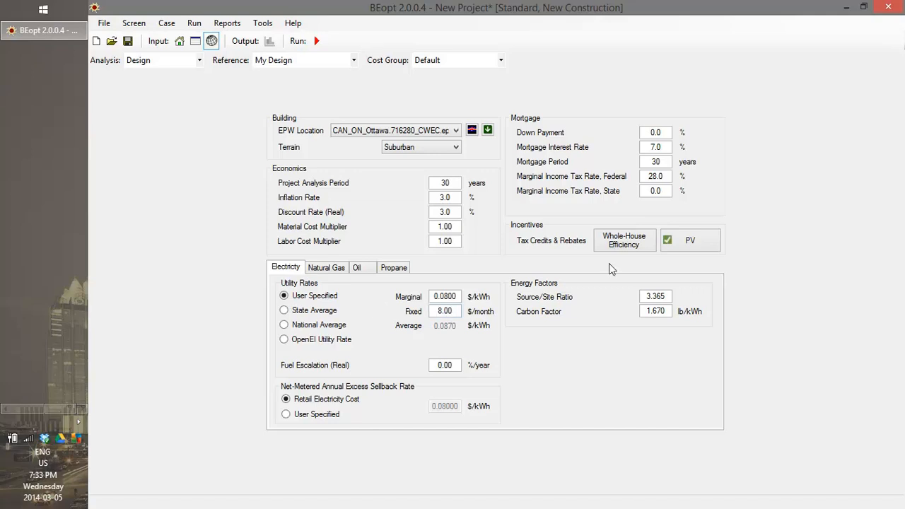
Examine the PV incentives for tax credits and rebates, and close the dialog without changes
left_click(691, 242)
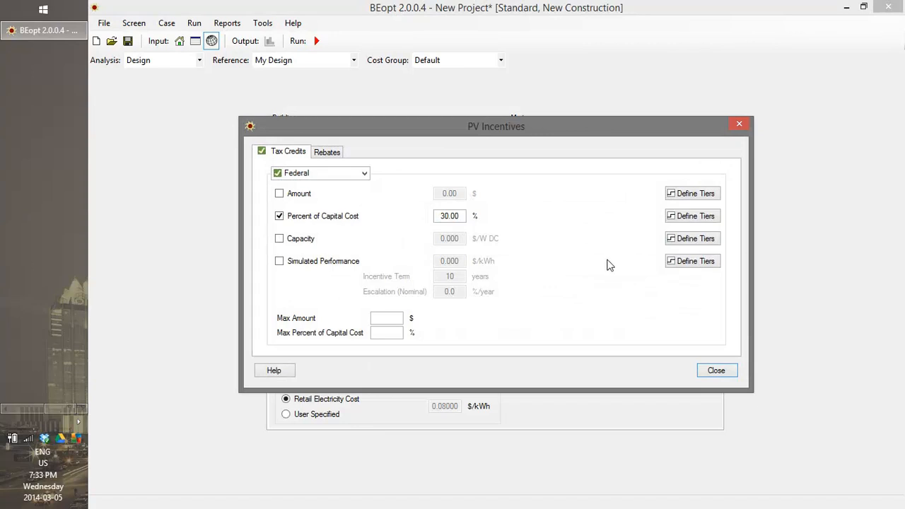
left_click(328, 155)
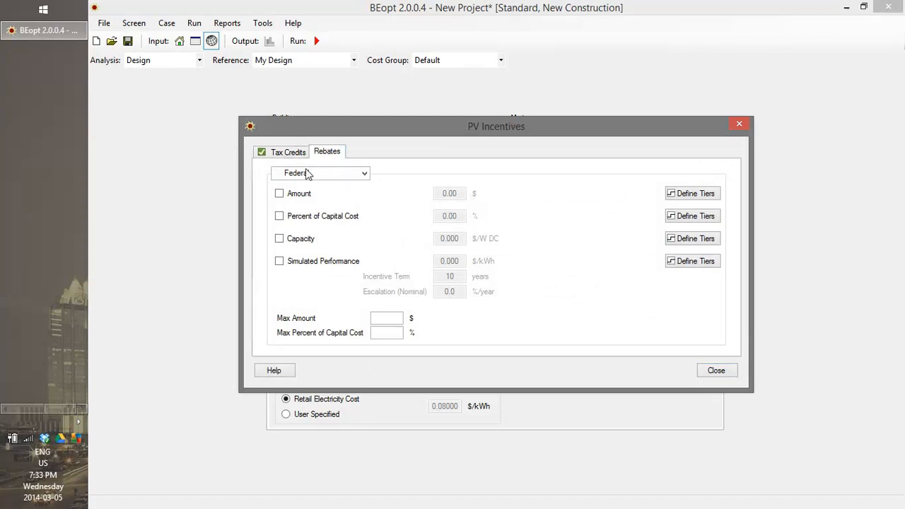
left_click(287, 154)
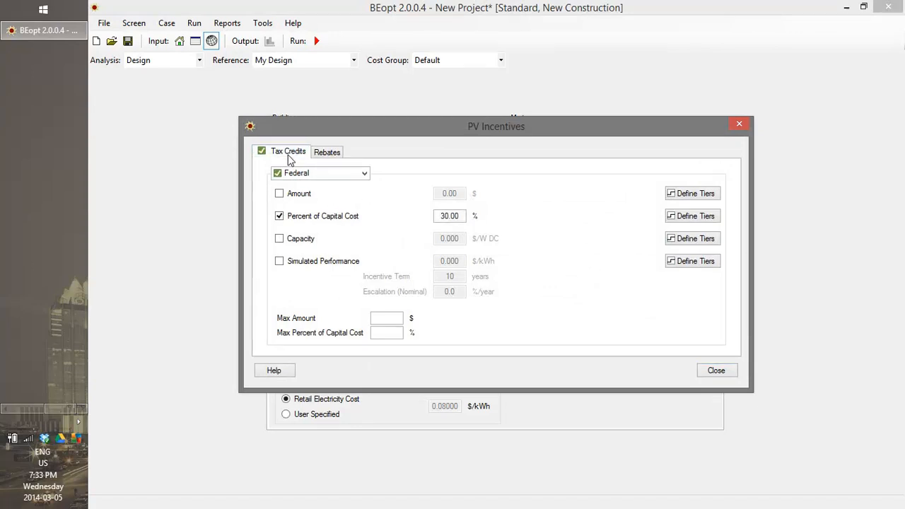
left_click(717, 370)
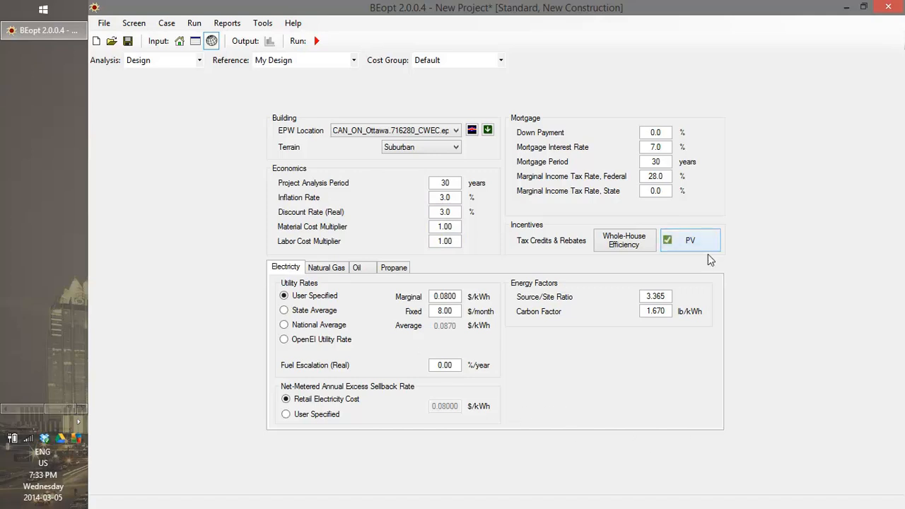
Return to the design options and choose Design as the analysis mode
left_click(199, 45)
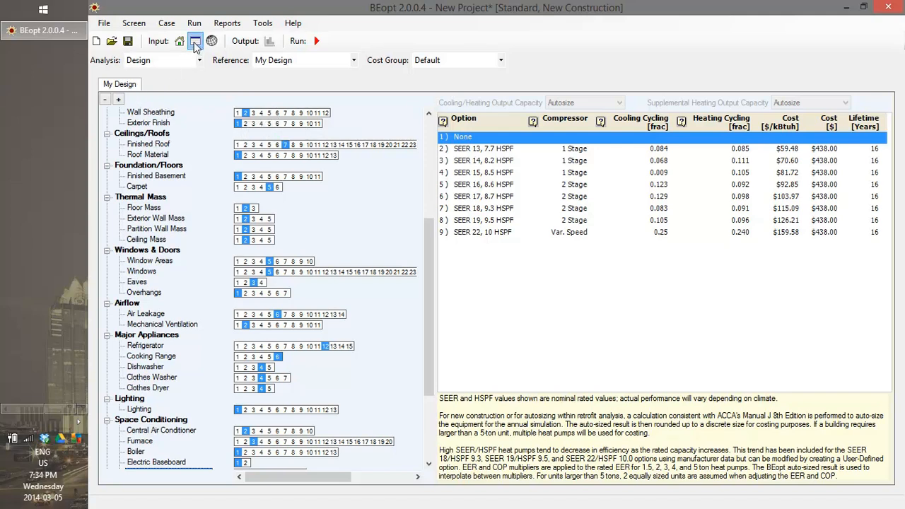
left_click(181, 61)
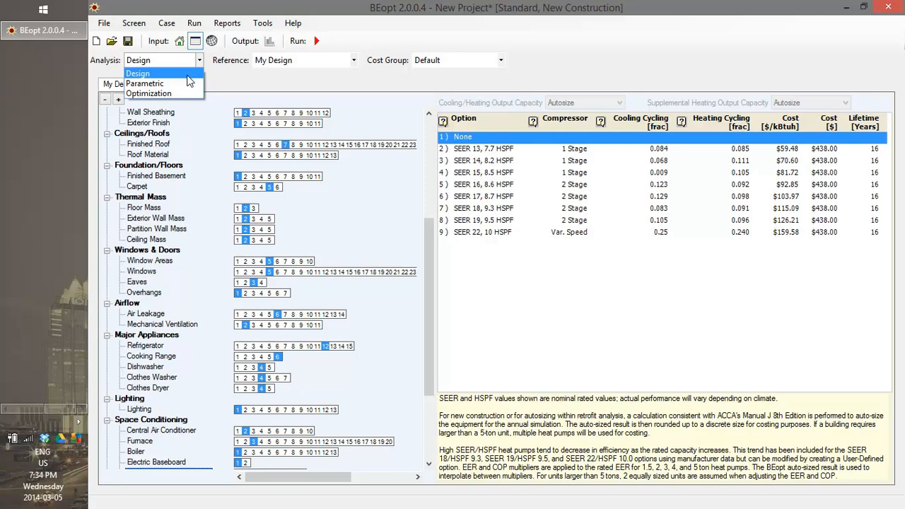
left_click(187, 74)
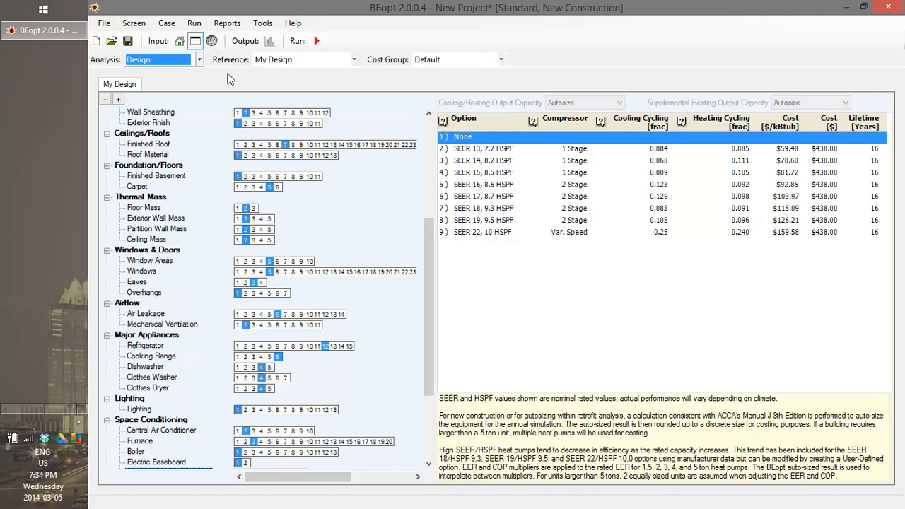
Recheck the site inputs, return to the design options, and run the Design simulation for My Case
left_click(212, 42)
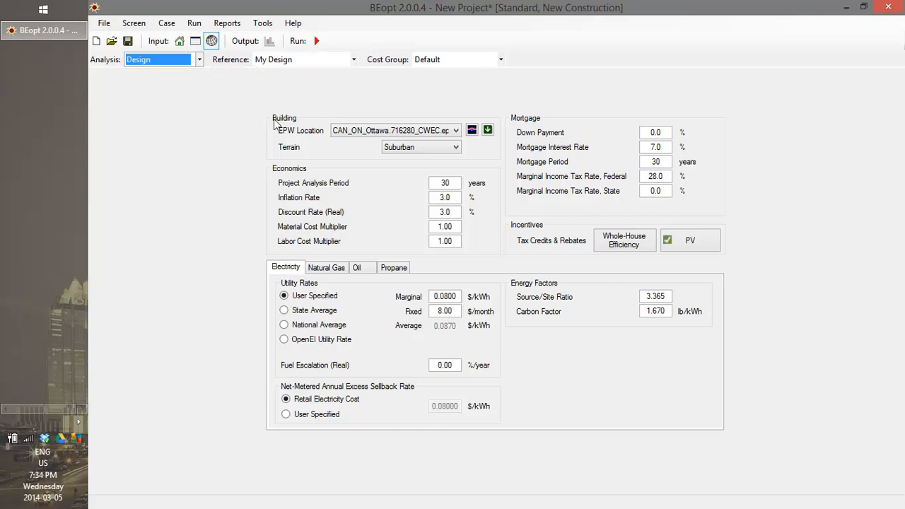
left_click(195, 41)
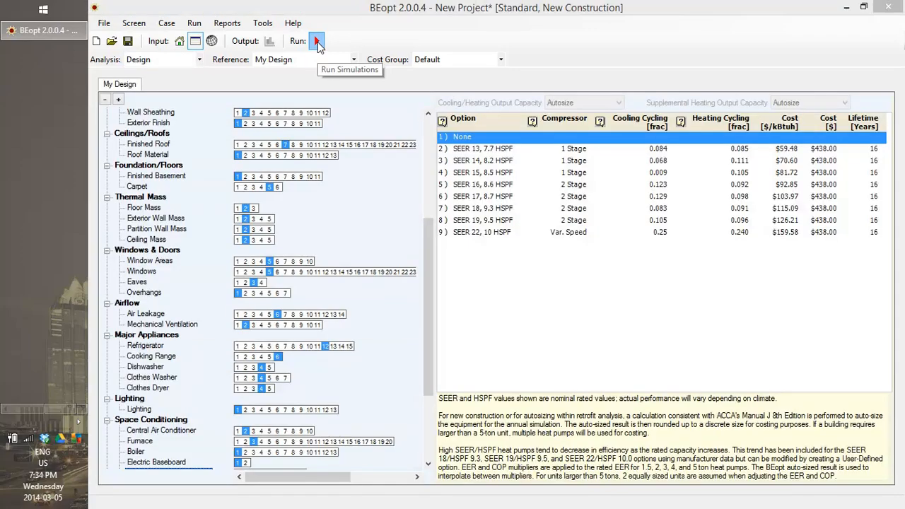
left_click(317, 42)
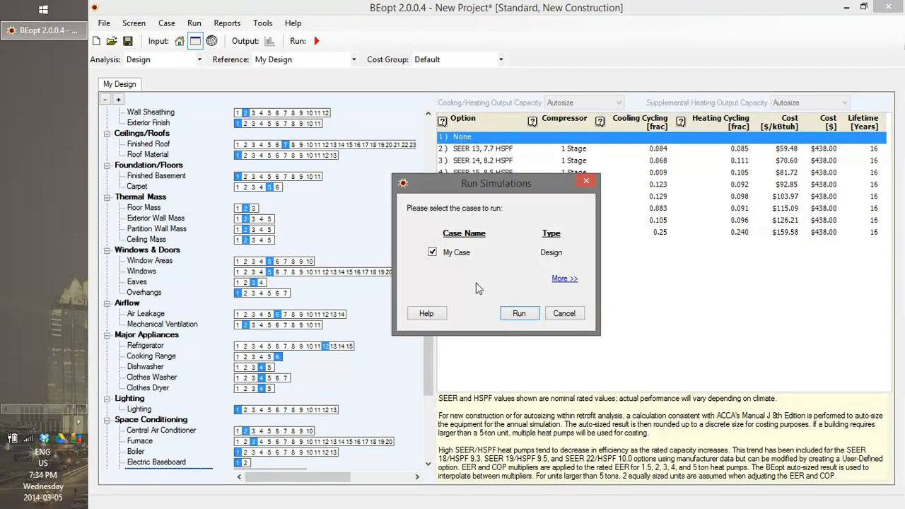
left_click(520, 313)
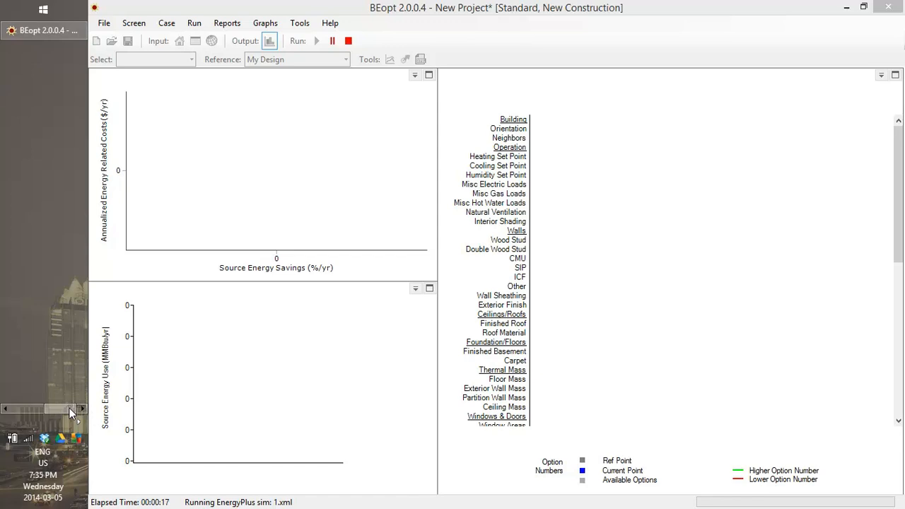
Switch to File Explorer and open the TEMP1 folder inside Documents > BEopt_2.0.0 to examine the simulation files
left_click_drag(69, 408, 38, 406)
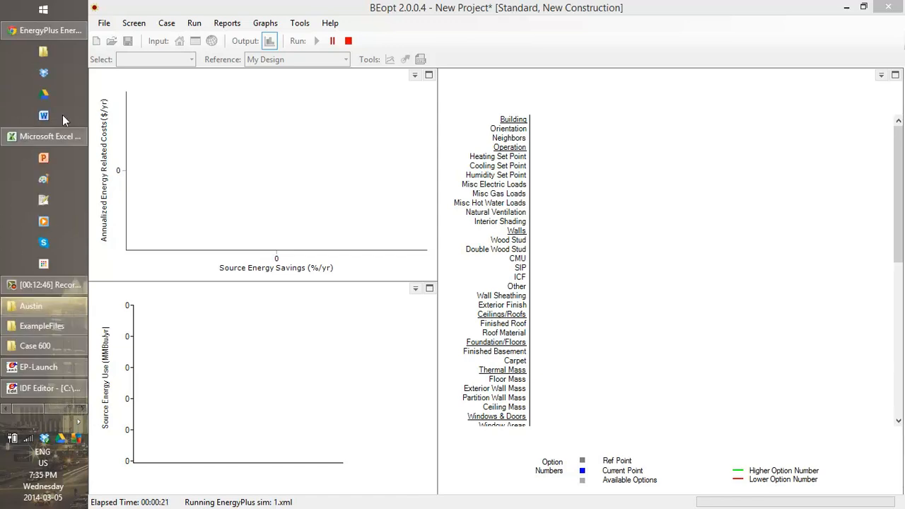
left_click(45, 55)
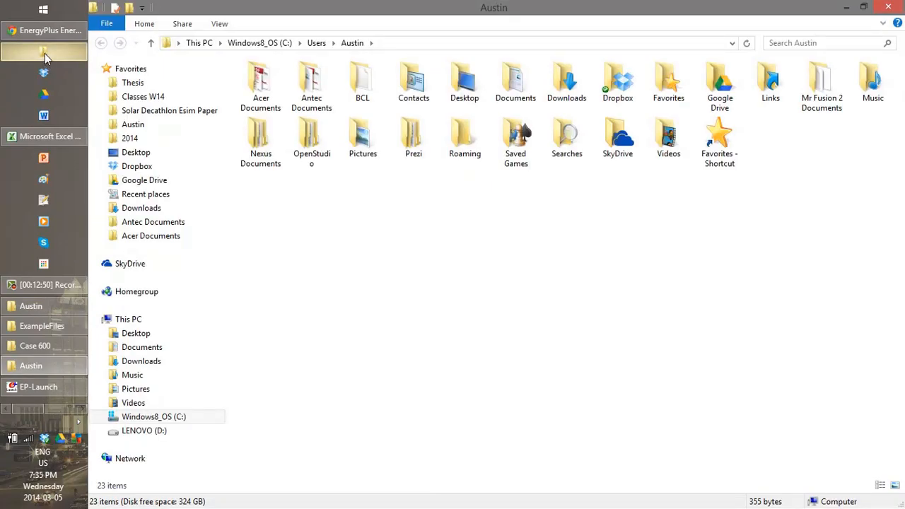
left_click(149, 348)
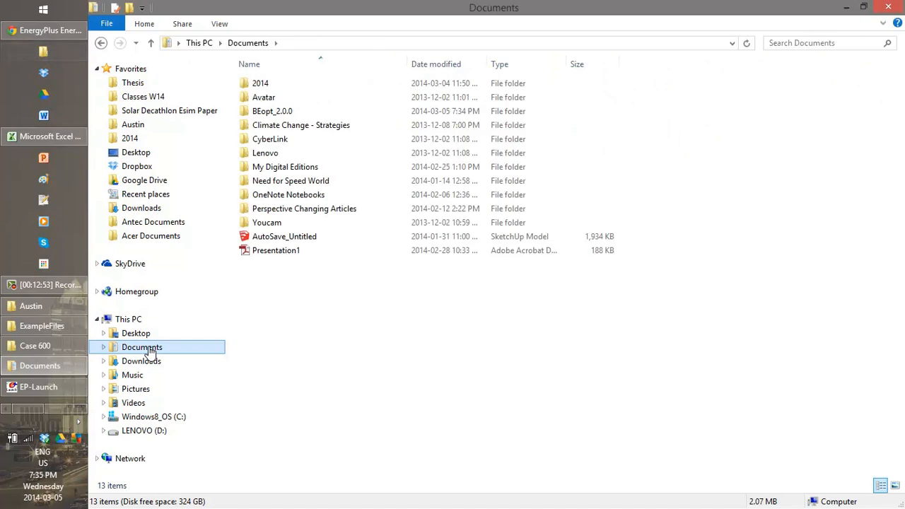
double_click(286, 113)
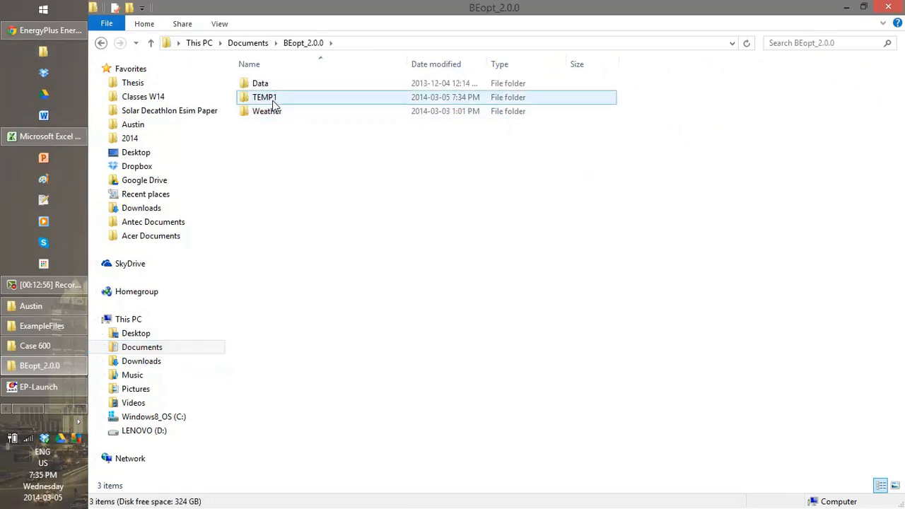
double_click(276, 100)
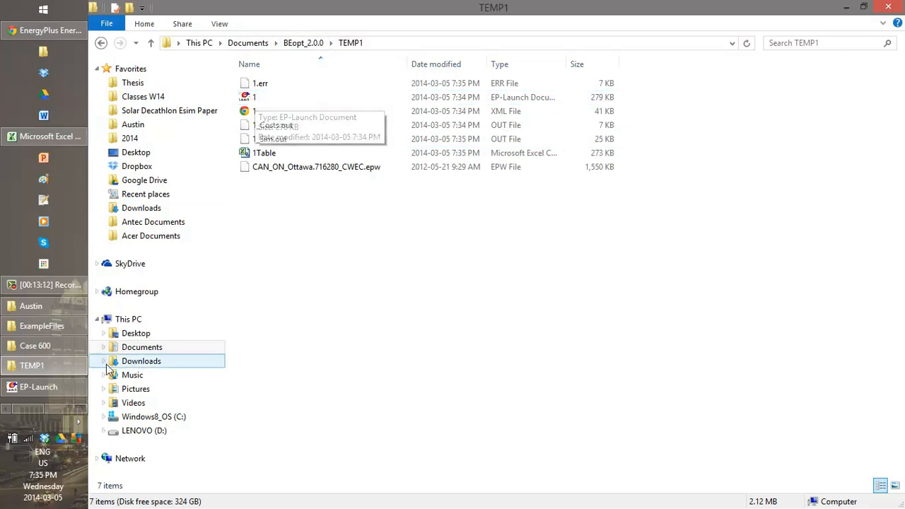
Switch back to BEopt, acknowledge the finished simulation, and examine the output graphs and the full option and cost list for My Design
left_click(62, 384)
left_click(62, 385)
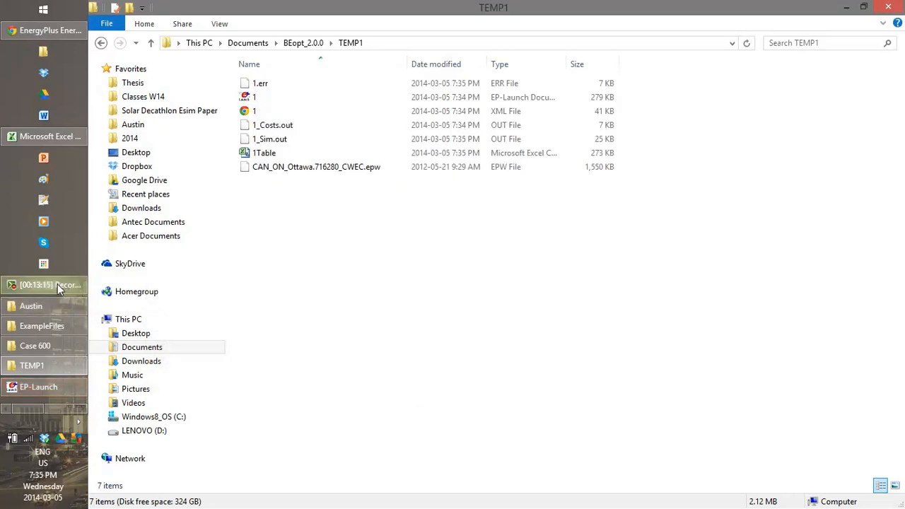
left_click_drag(34, 408, 67, 404)
left_click(59, 53)
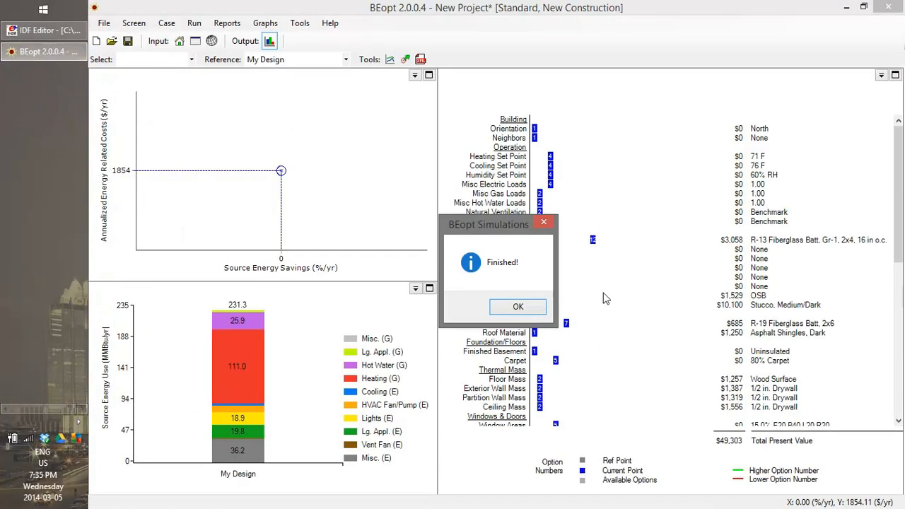
left_click(506, 311)
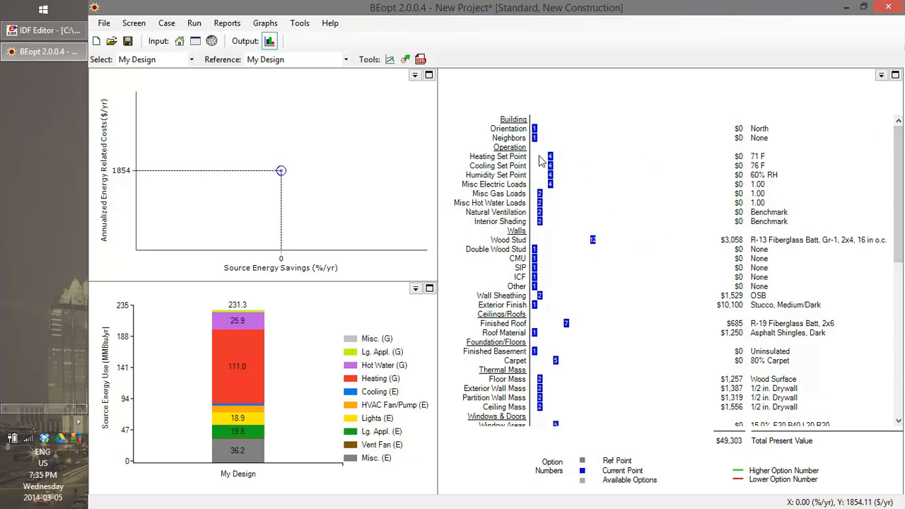
left_click_drag(898, 201, 889, 354)
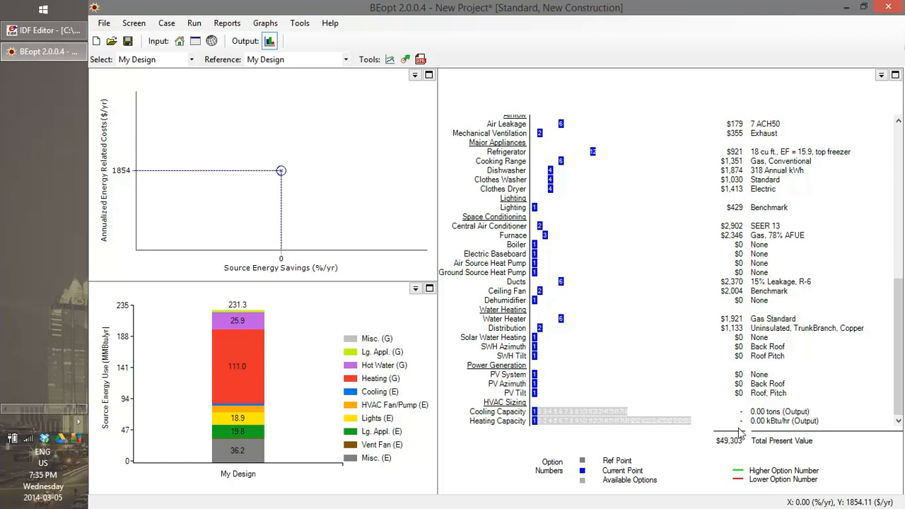
left_click(539, 290)
Return to the TEMP1 folder, open the EP-Launch document 1, and load 1.idf into the IDF Editor
left_click_drag(63, 409, 30, 407)
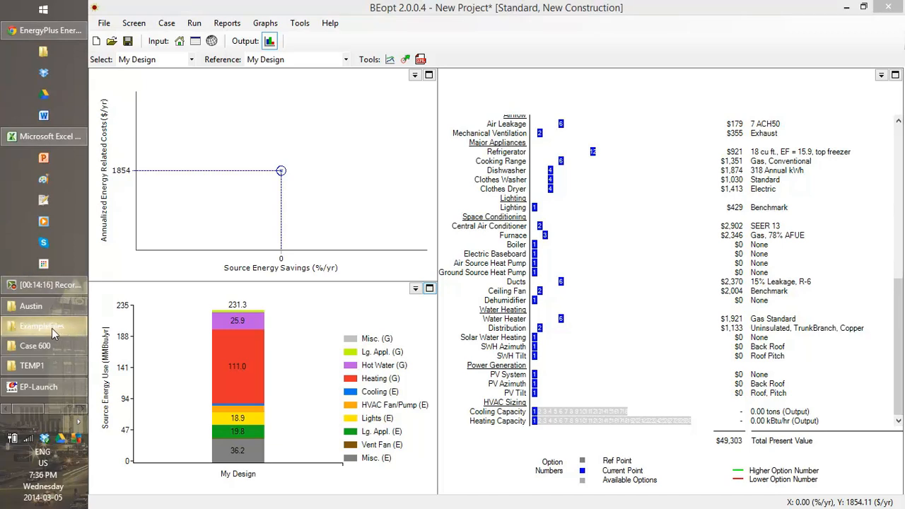
left_click(48, 369)
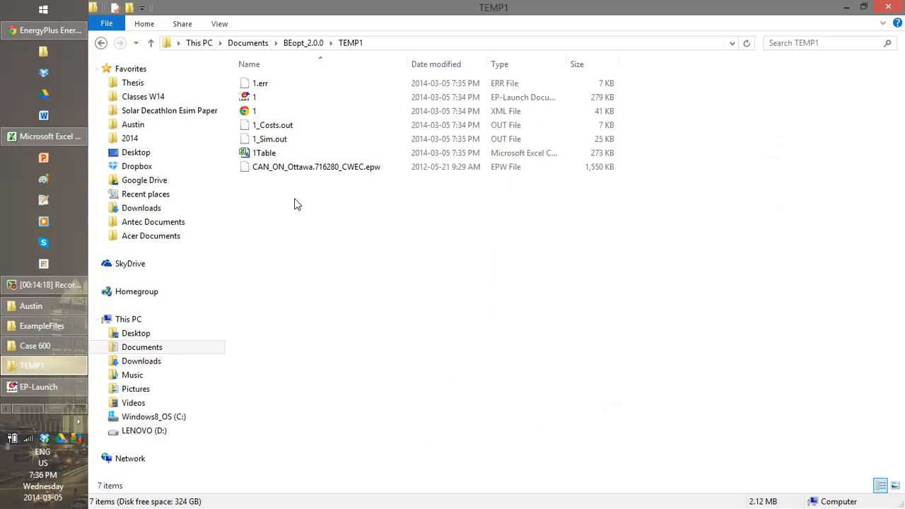
left_click(255, 100)
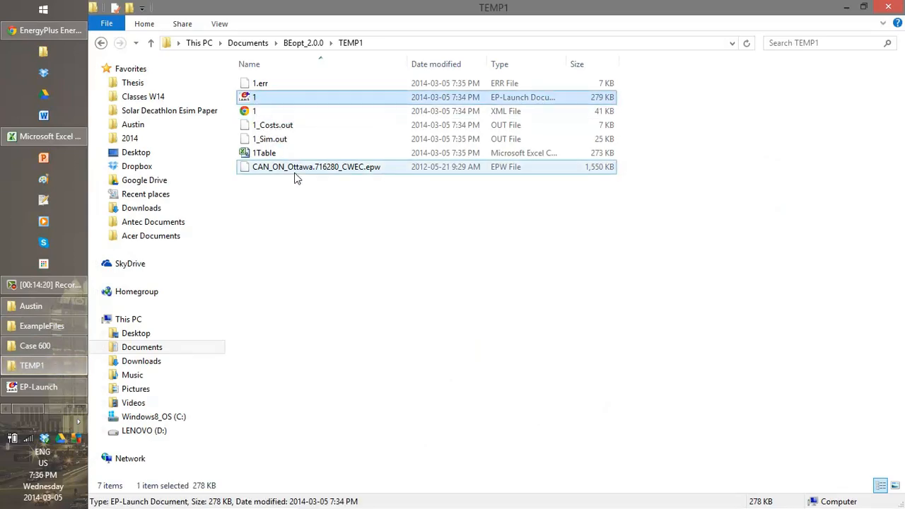
double_click(251, 100)
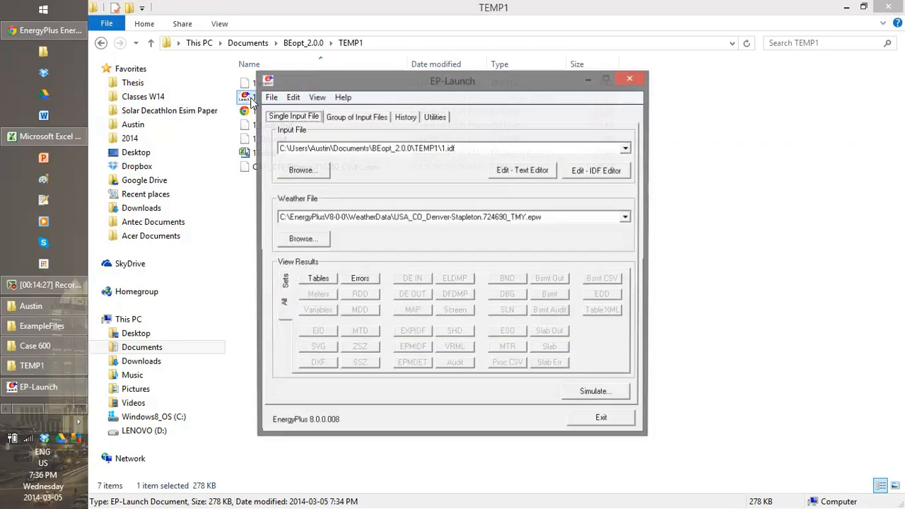
left_click(602, 171)
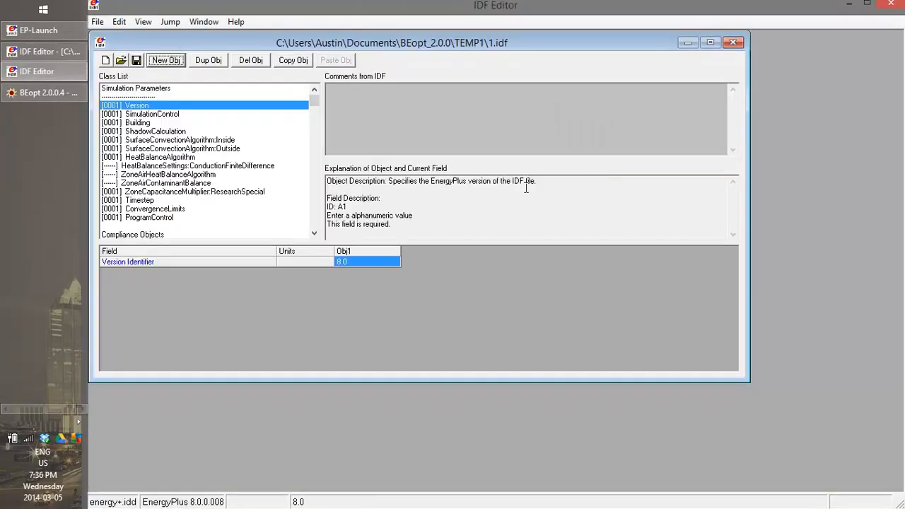
Examine the SimulationControl and Site:WaterMainsTemperature objects of 1.idf, and close that IDF Editor window
mouse_move(314, 101)
left_mouse_down()
mouse_move(307, 127)
mouse_move(313, 97)
left_mouse_up()
left_click(126, 114)
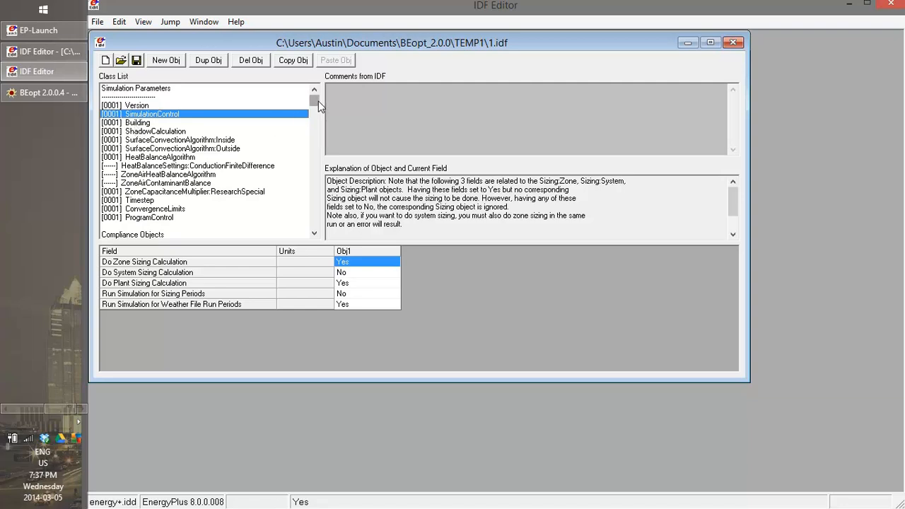
left_click_drag(318, 103, 318, 107)
left_click(158, 157)
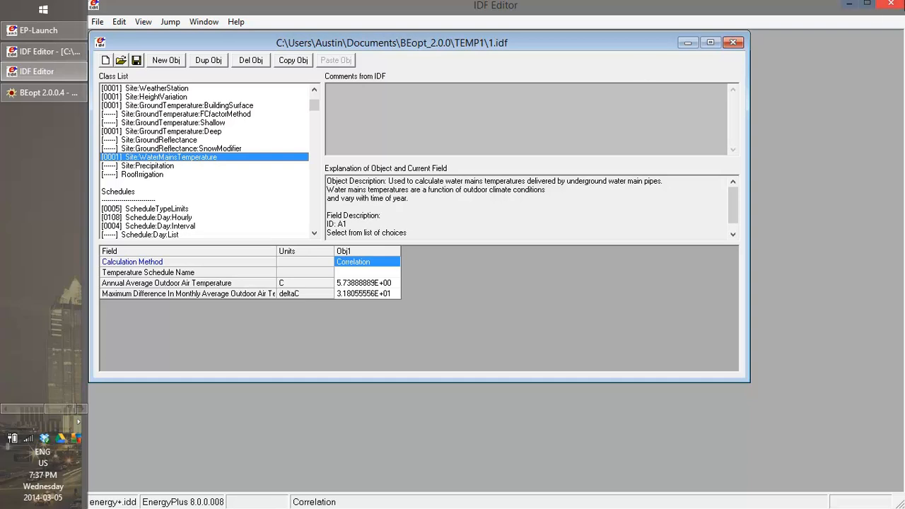
left_click(888, 5)
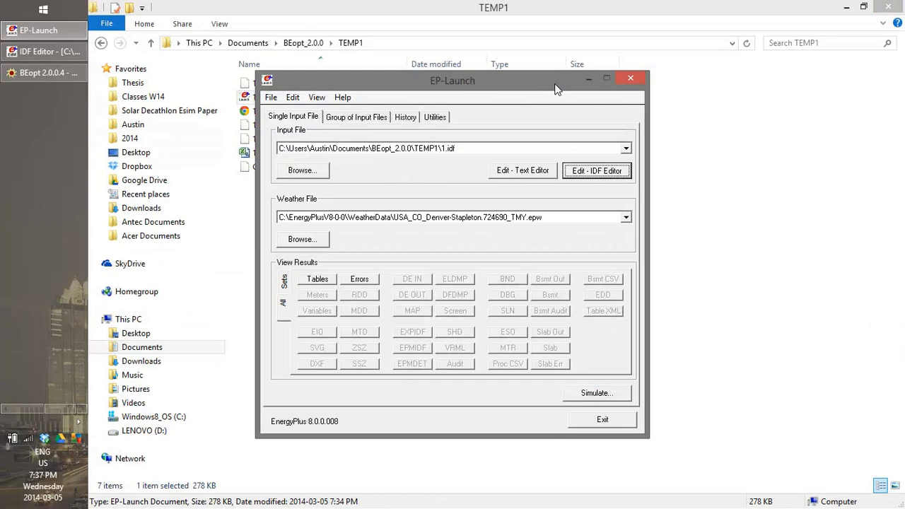
Search the installed programs for "open" and launch OpenStudio
left_click_drag(54, 409, 16, 410)
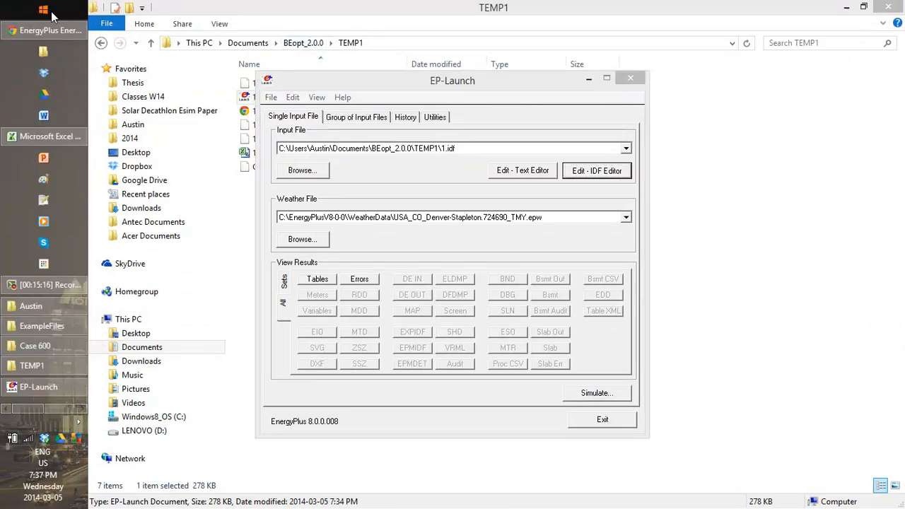
left_click(43, 9)
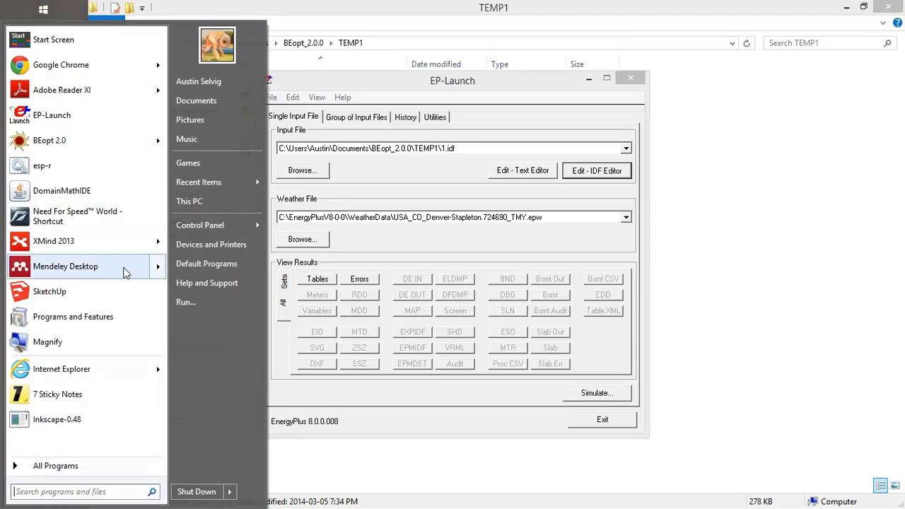
mouse_move(122, 273)
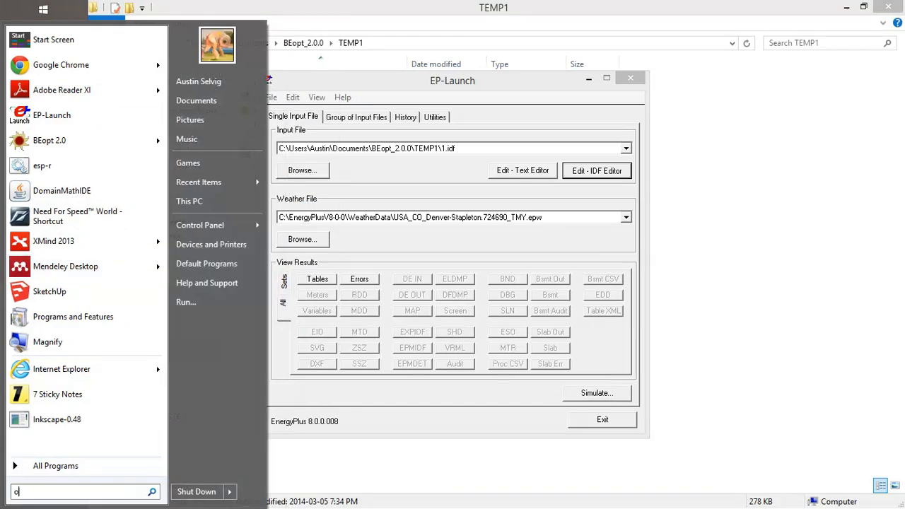
type("open")
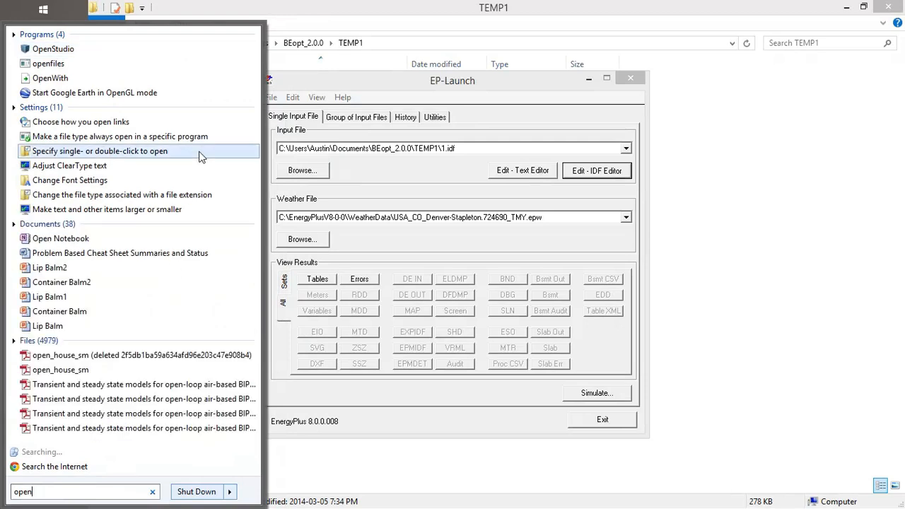
left_click(58, 51)
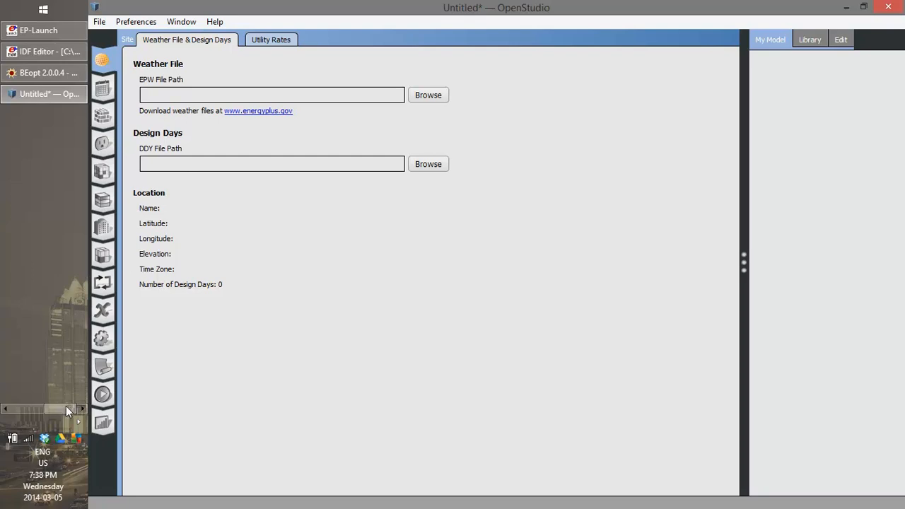
Launch SketchUp and start a blank model with the default Simple Template - Meters
left_click_drag(65, 408, 16, 408)
left_click(43, 9)
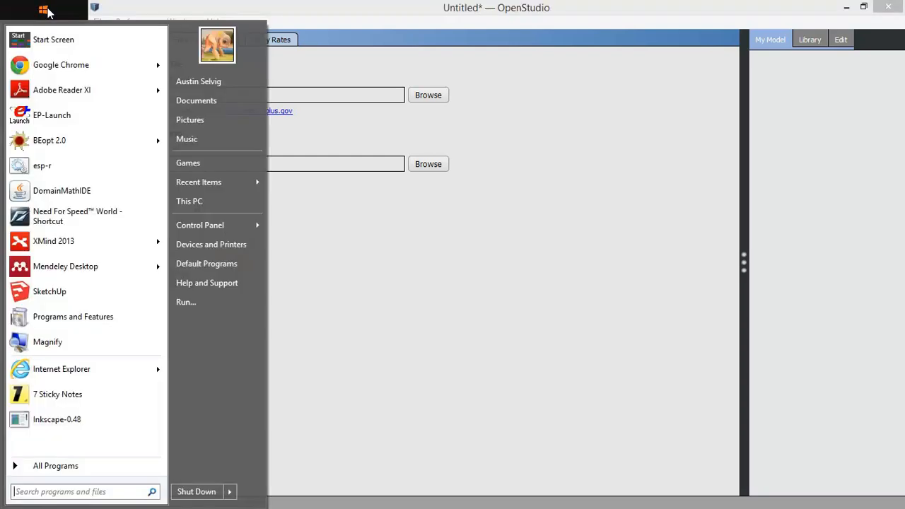
left_click(112, 290)
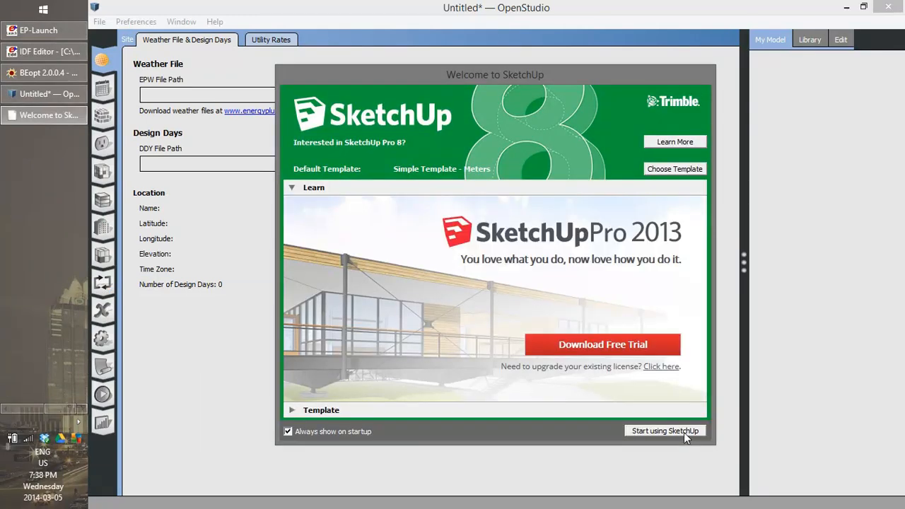
left_click(683, 431)
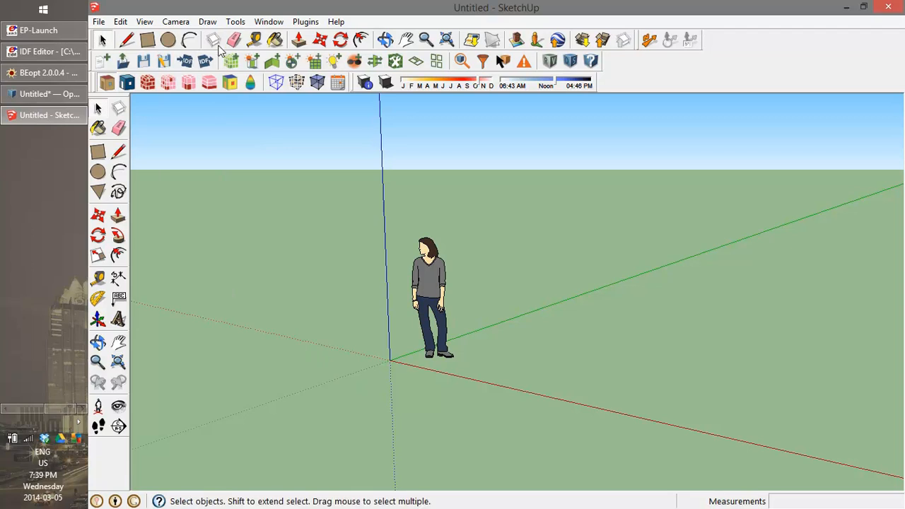
Import the EnergyPlus file 1.idf from Documents > BEopt_2.0.0 > TEMP1 without saving the current OpenStudio model
left_click(190, 65)
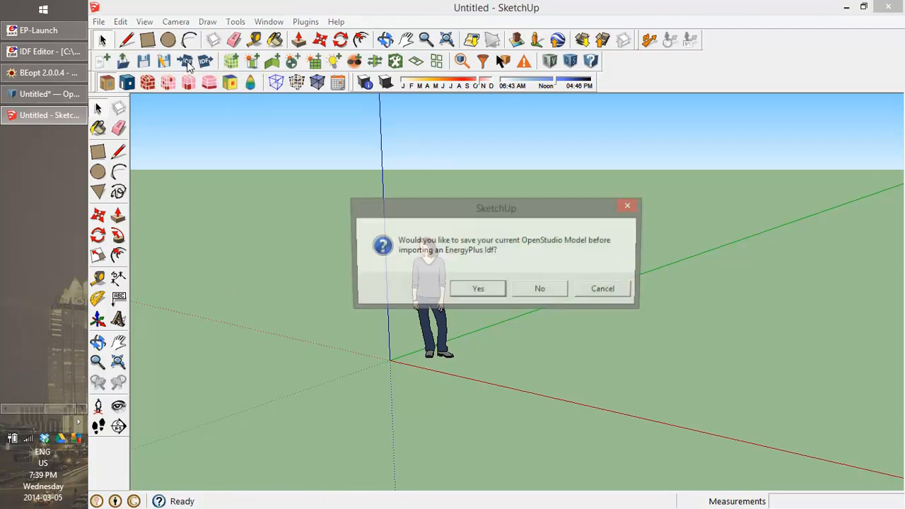
left_click(541, 292)
left_click_drag(670, 209, 663, 304)
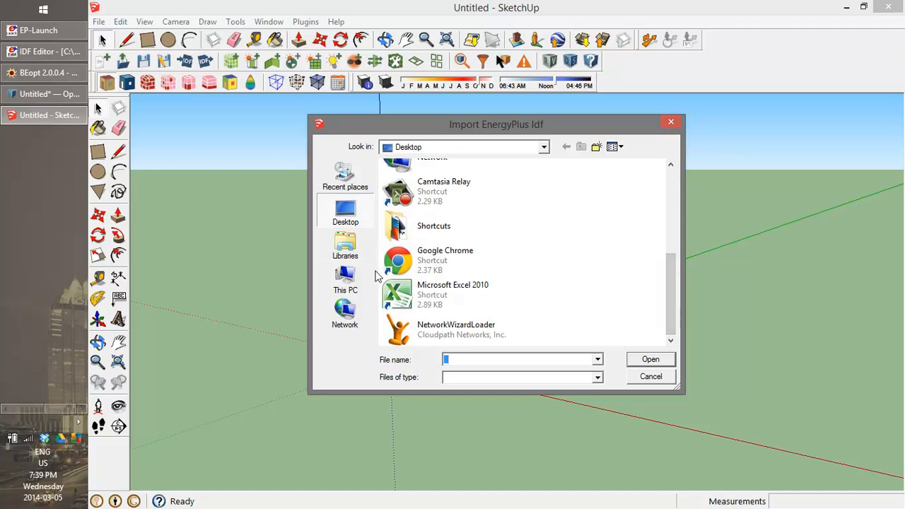
left_click(353, 283)
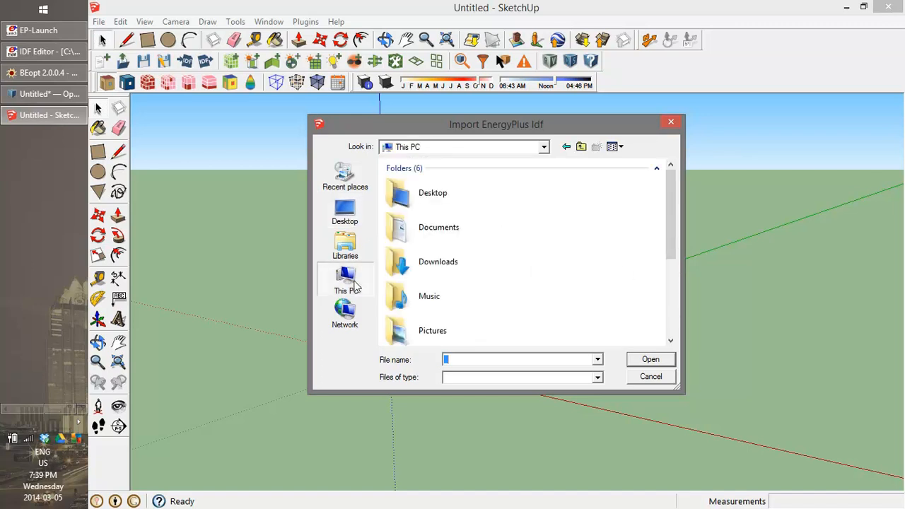
double_click(441, 240)
double_click(423, 206)
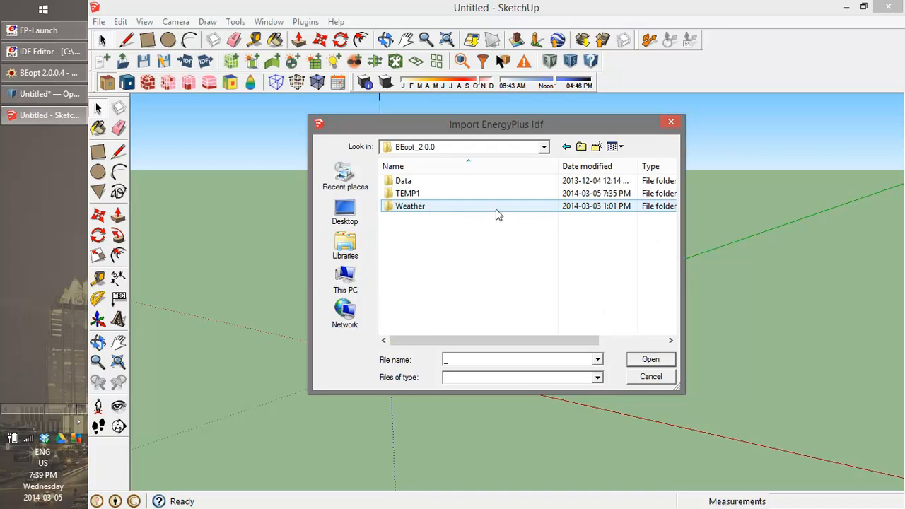
double_click(422, 194)
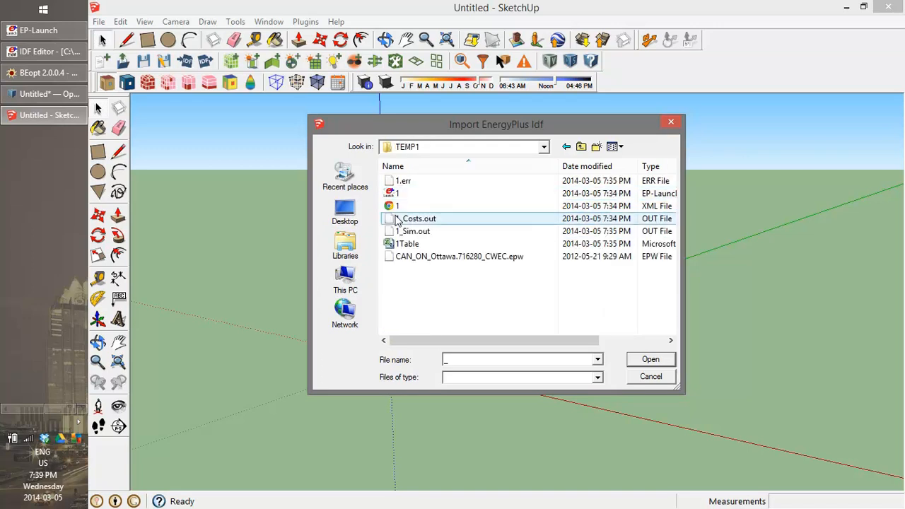
double_click(403, 194)
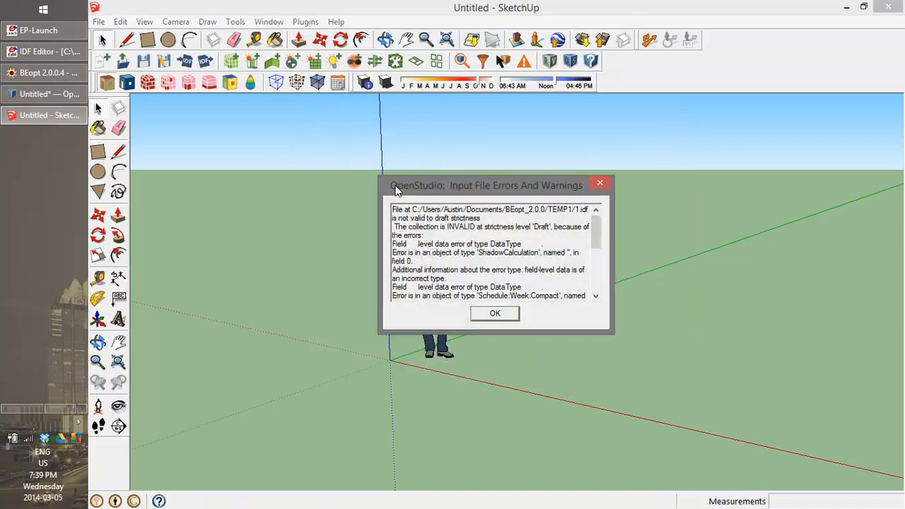
Review the input file errors and warnings from the IDF import and dismiss both messages
mouse_move(597, 229)
left_mouse_down()
mouse_move(589, 292)
mouse_move(596, 226)
left_mouse_up()
left_click(495, 314)
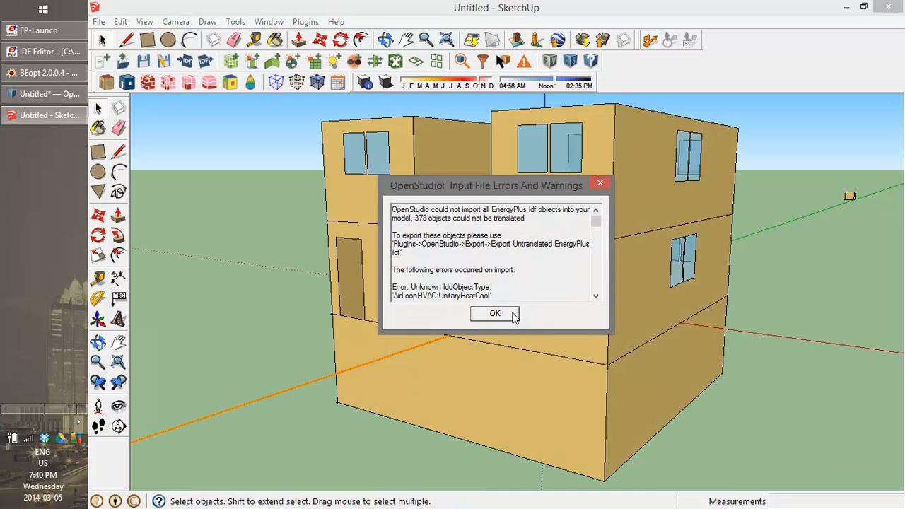
left_click(508, 313)
Examine the imported house geometry from several sides, including its storeys, roofs, windows, door and the small separate block
left_click_drag(438, 321, 636, 346)
scroll(495, 349, "down", 3)
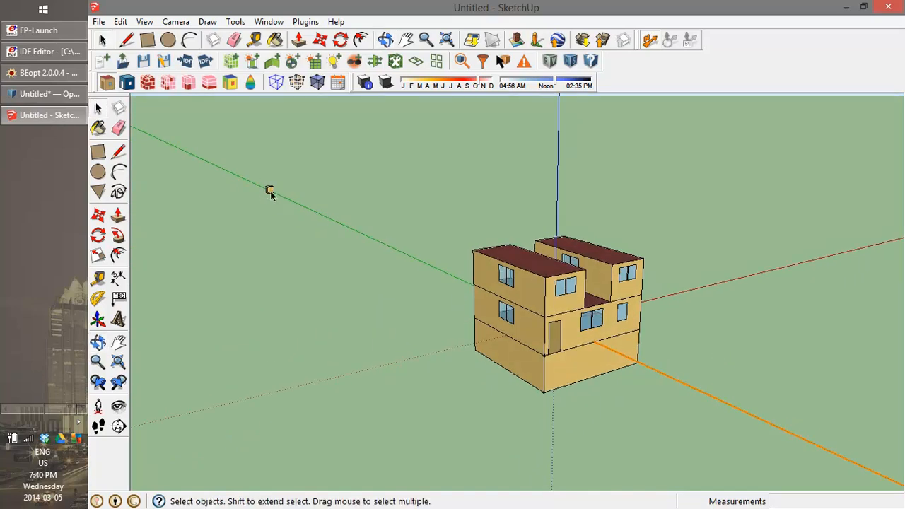
left_click_drag(595, 339, 572, 341)
scroll(572, 342, "up", 1)
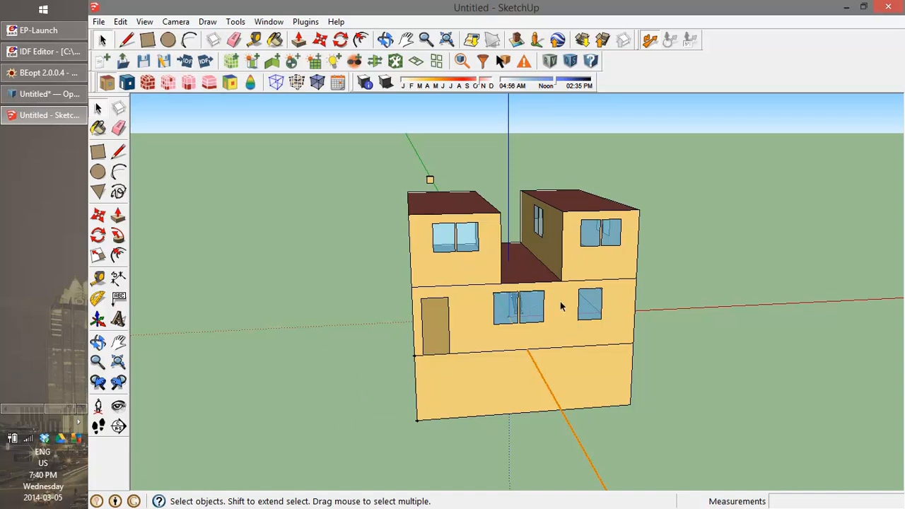
scroll(741, 323, "down", 6)
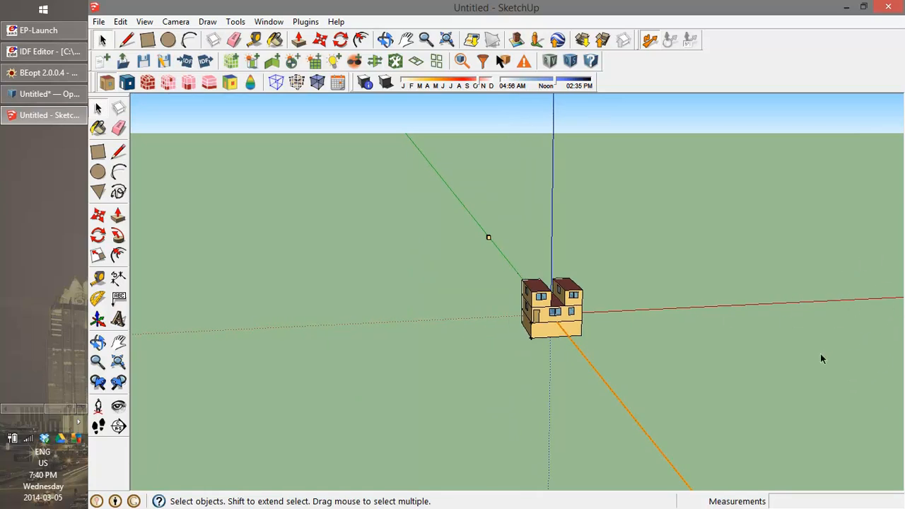
scroll(551, 321, "up", 6)
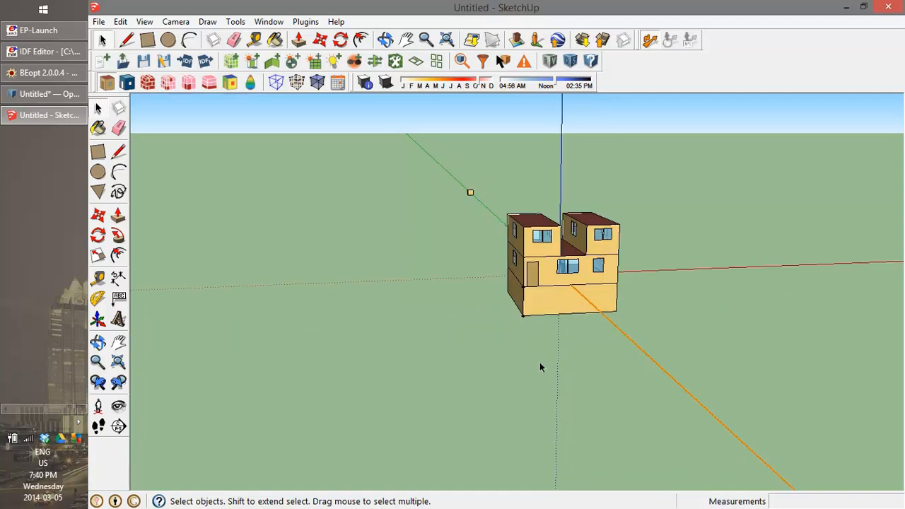
left_click_drag(565, 298, 598, 363)
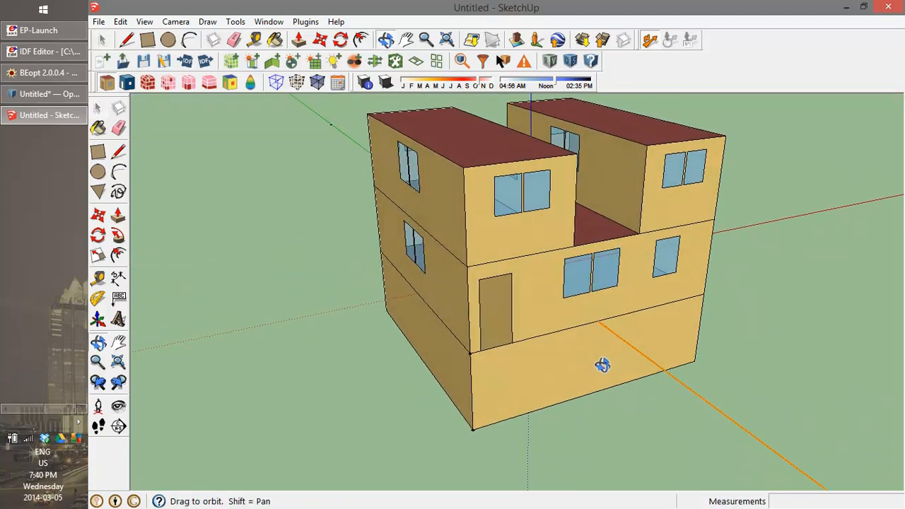
scroll(592, 337, "down", 3)
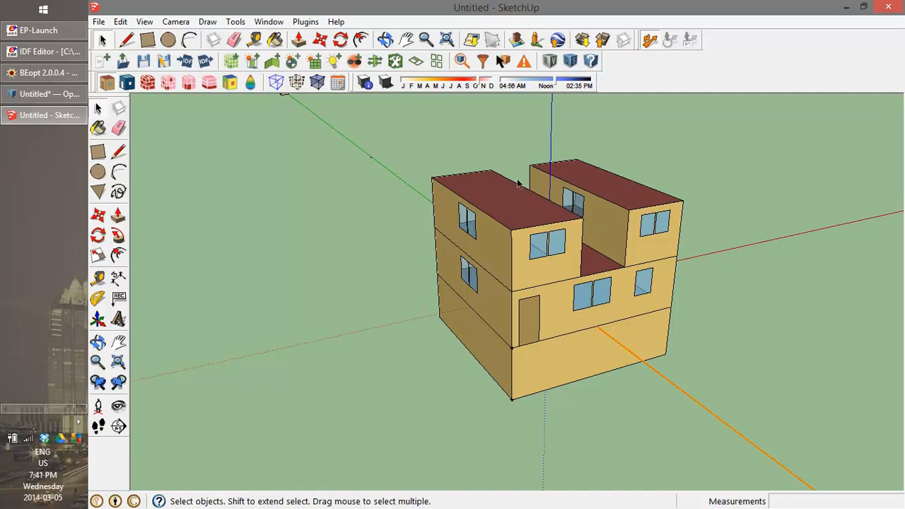
scroll(447, 307, "down", 3)
scroll(606, 318, "up", 5)
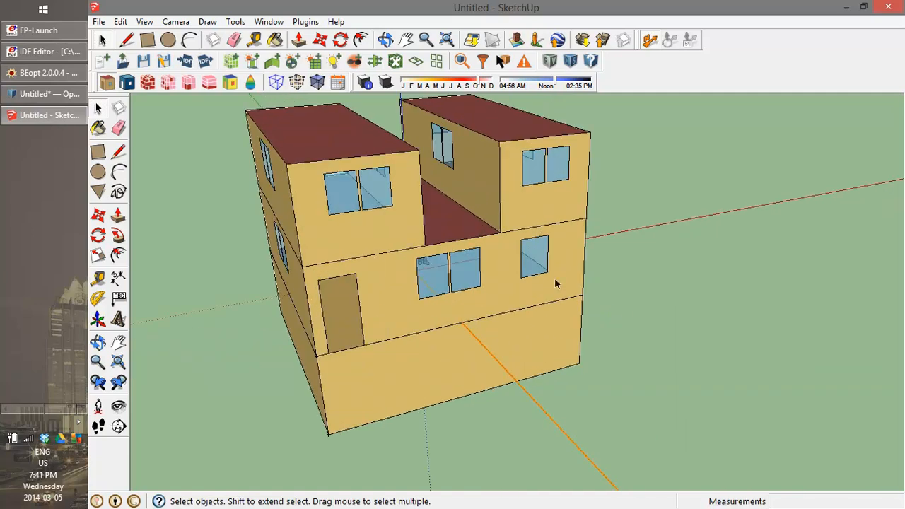
scroll(580, 299, "down", 2)
Render the imported house's surfaces by boundary condition
left_click(127, 82)
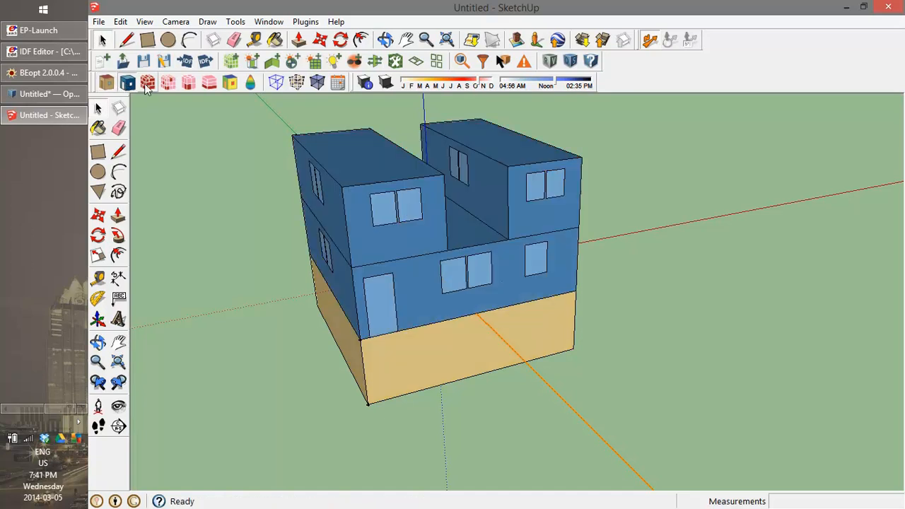
Compare the house rendered by construction, surface type, boundary condition, space type, thermal zone, building story and data value
left_click(153, 84)
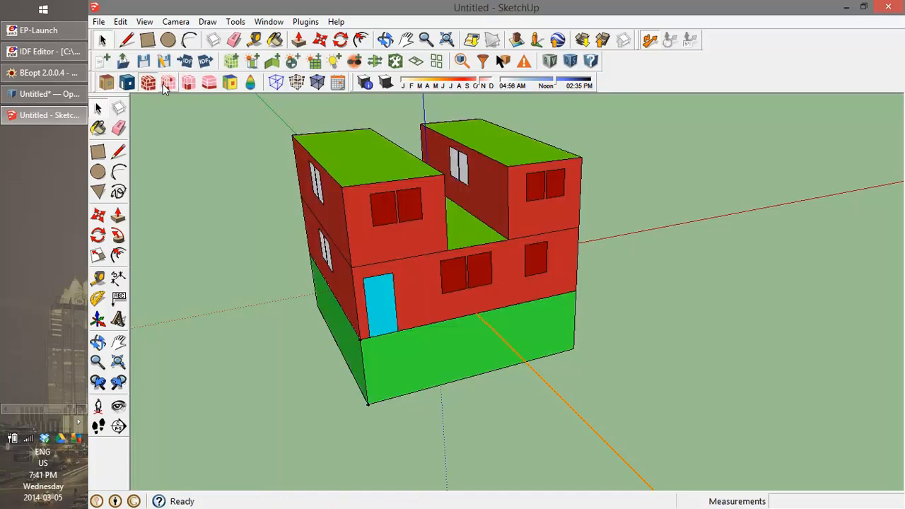
left_click(107, 84)
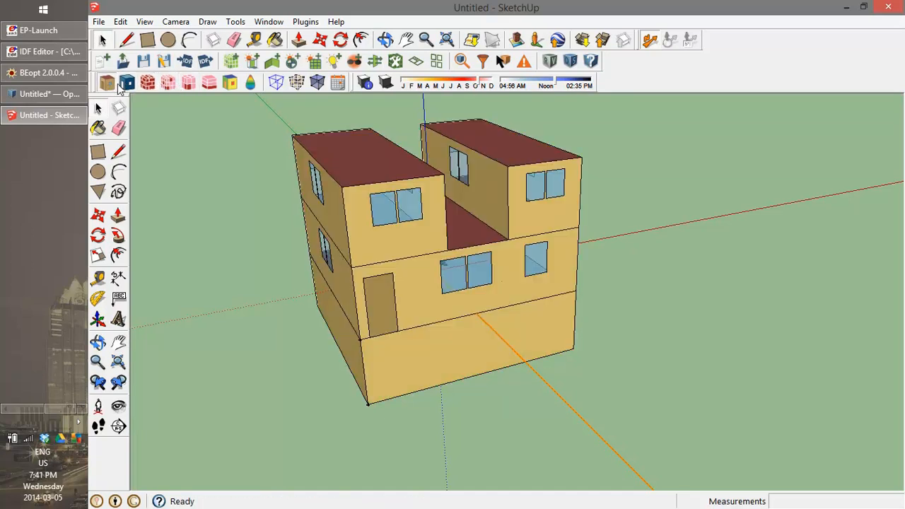
left_click(127, 82)
left_click(147, 83)
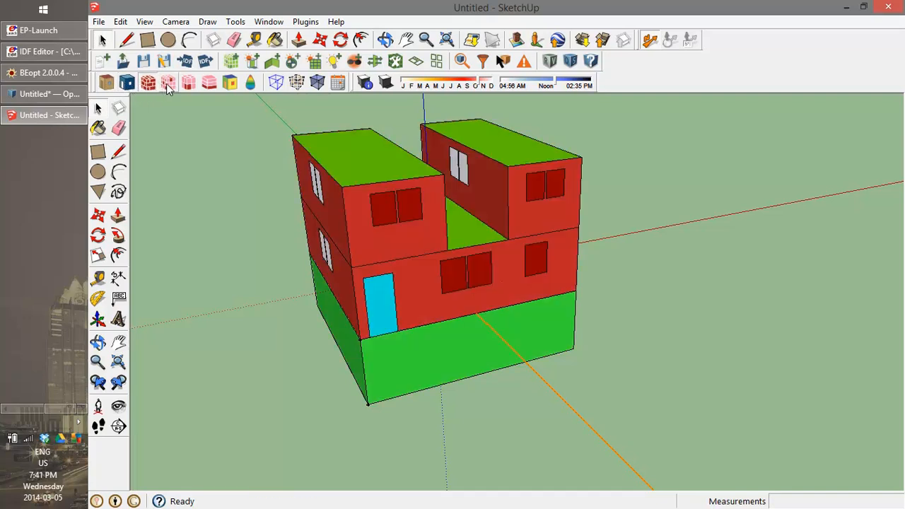
left_click(167, 84)
left_click(188, 83)
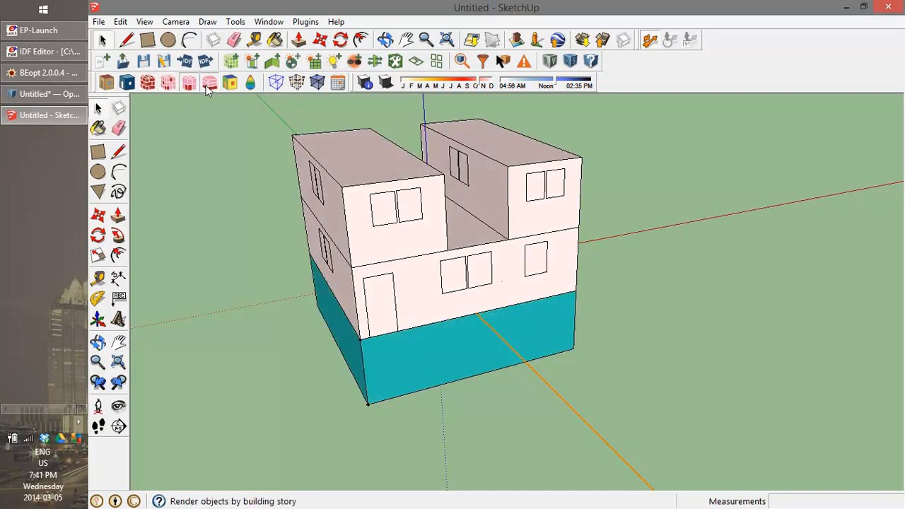
left_click(209, 84)
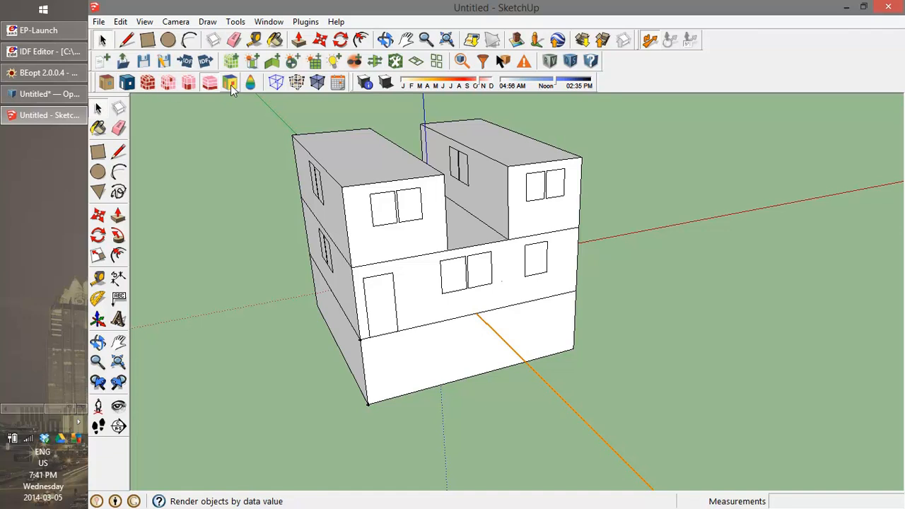
left_click(229, 84)
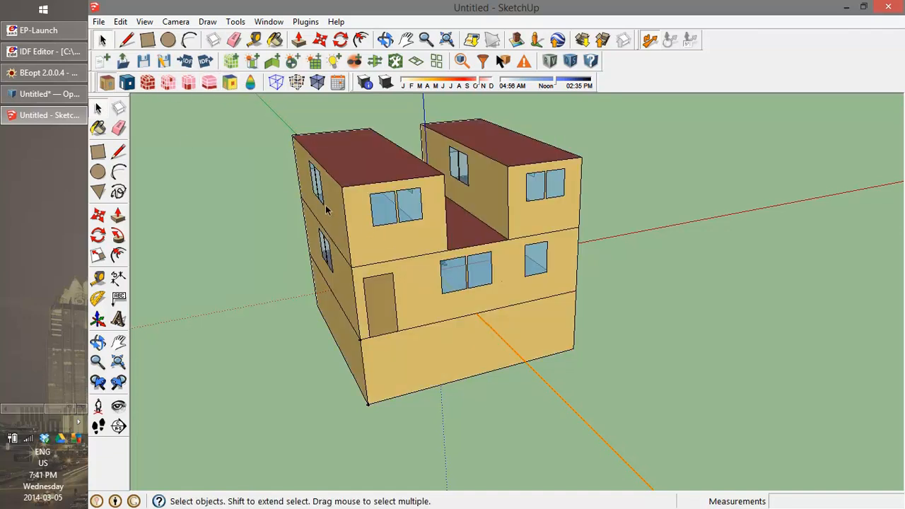
left_click(128, 83)
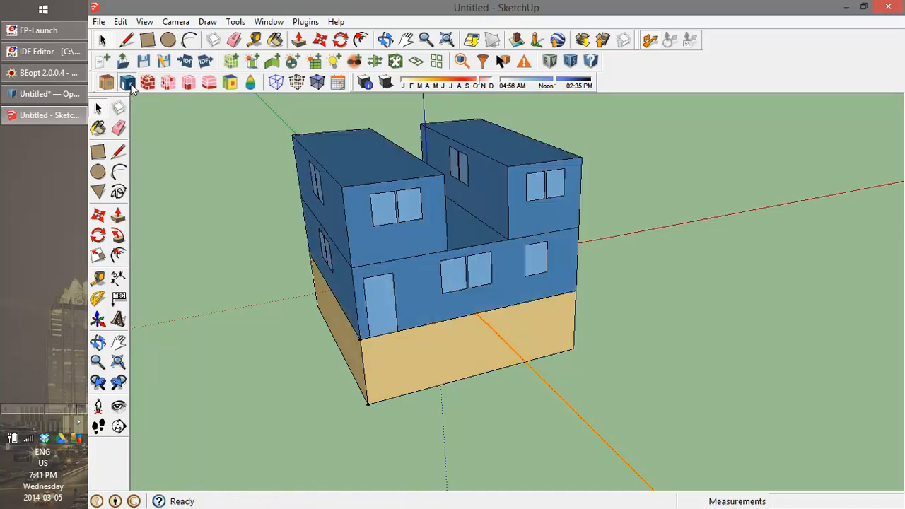
left_click_drag(414, 420, 402, 335)
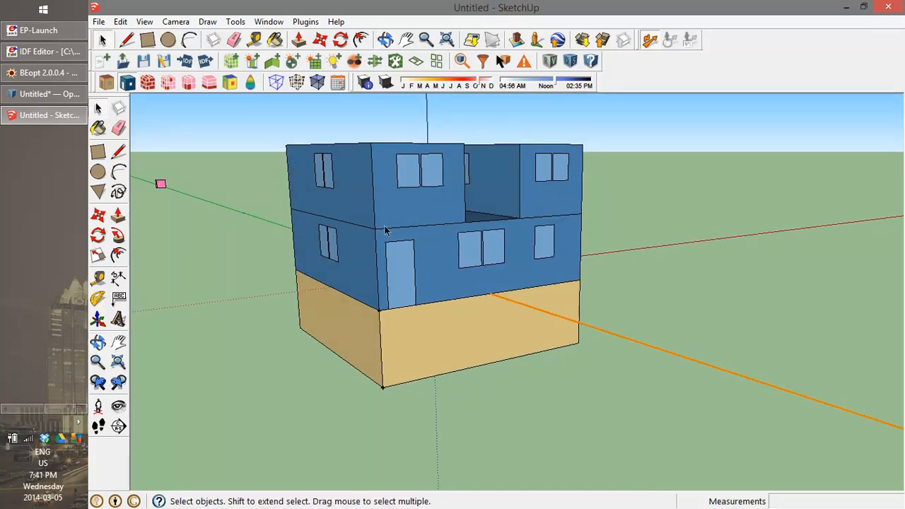
Render the house by construction and examine its walls, roofs, windows and door from the front, sides and back
left_click(147, 84)
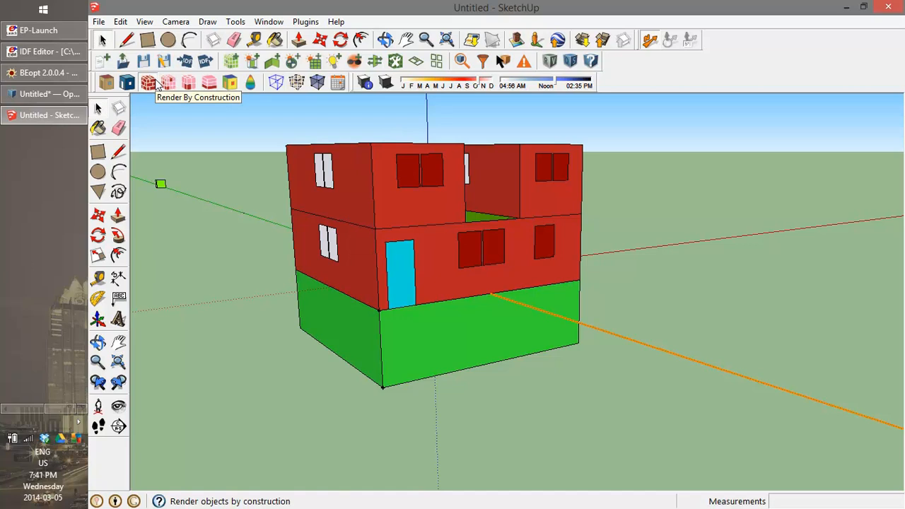
left_click_drag(343, 258, 256, 329)
key("space")
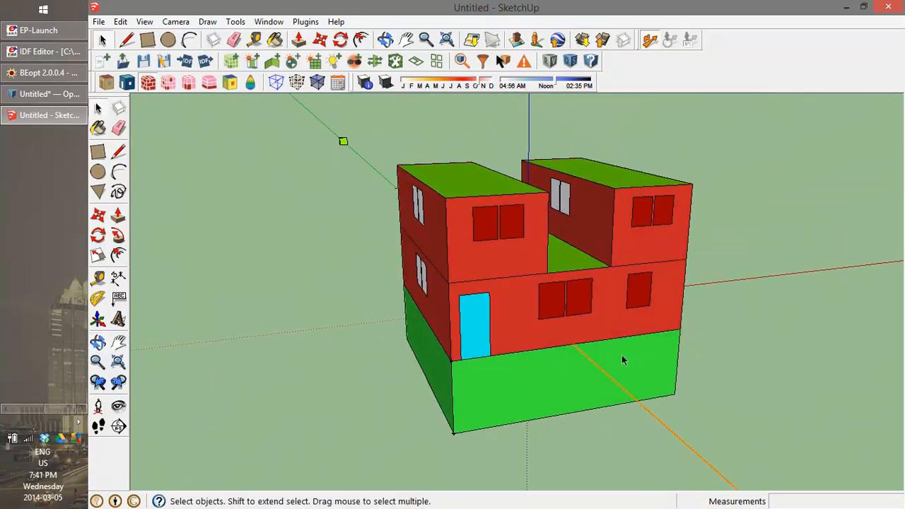
left_click_drag(622, 356, 499, 298)
left_click_drag(503, 341, 572, 253)
key("space")
key("o")
key("space")
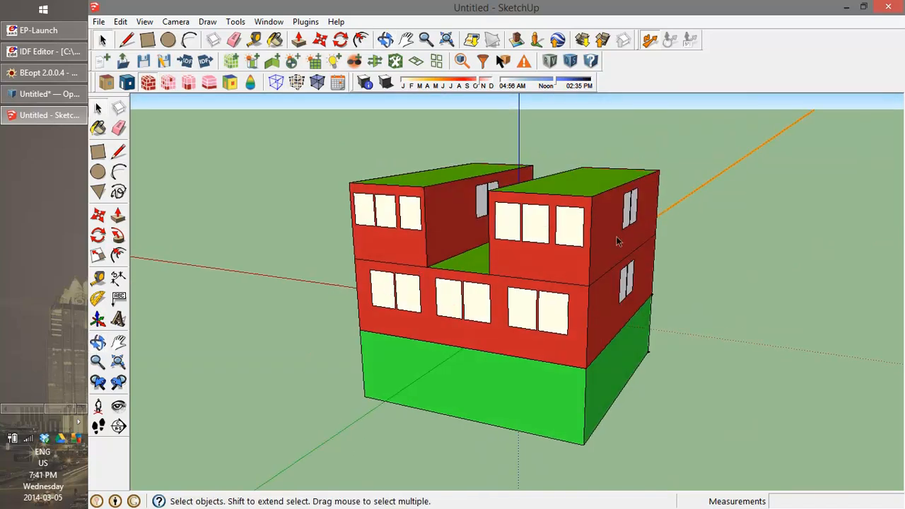
left_click_drag(407, 307, 600, 353)
left_click_drag(289, 290, 632, 338)
left_click_drag(385, 307, 495, 318)
key("space")
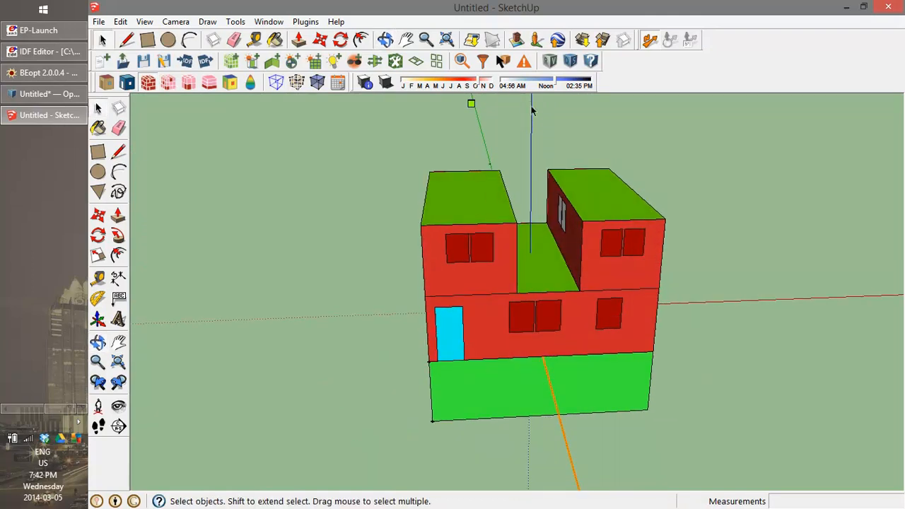
Open the OpenStudio Inspector, enlarge its window, and bring the house into view beside it
left_click(469, 64)
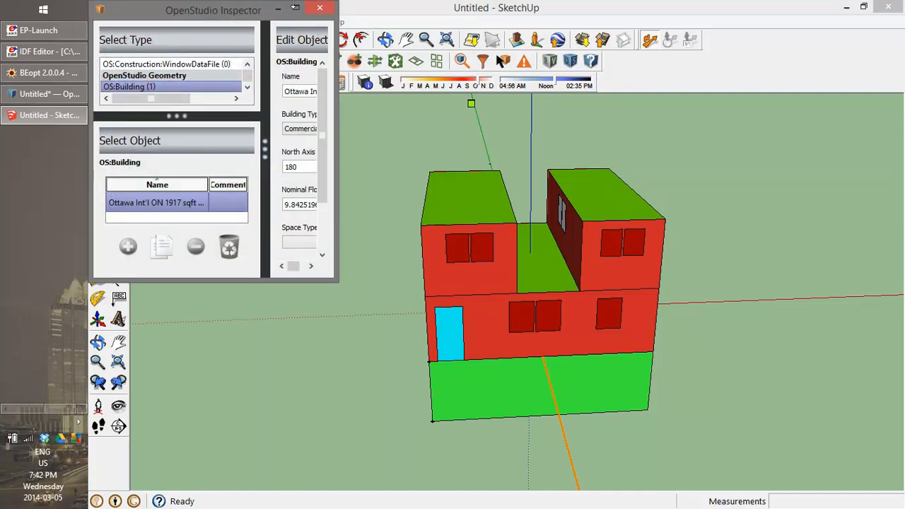
left_click_drag(336, 279, 553, 437)
mouse_move(623, 428)
left_mouse_down()
mouse_move(513, 404)
mouse_move(613, 410)
mouse_move(738, 400)
left_mouse_up()
scroll(761, 374, "down", 3)
scroll(629, 365, "up", 5)
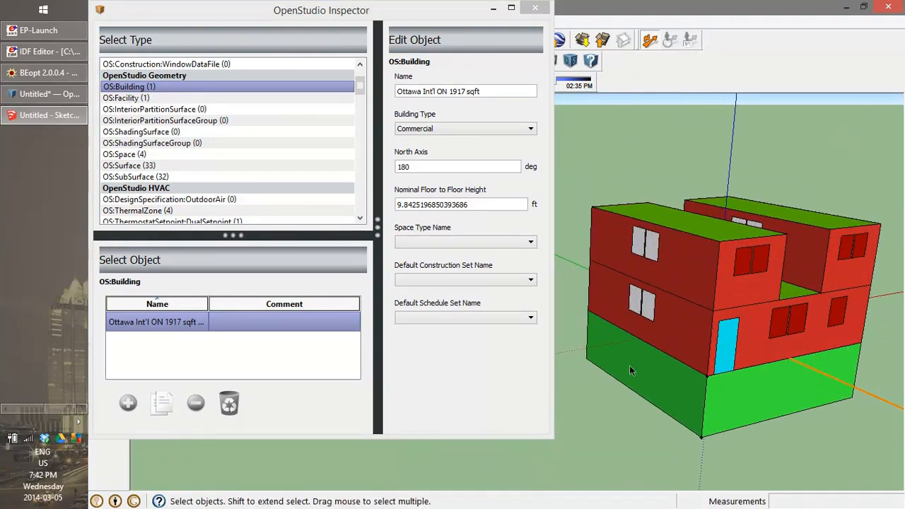
Inspect the properties of the house's living space, then the construction of its ground-floor side wall
left_click(687, 325)
mouse_move(696, 344)
left_mouse_down()
mouse_move(666, 370)
mouse_move(675, 370)
left_mouse_up()
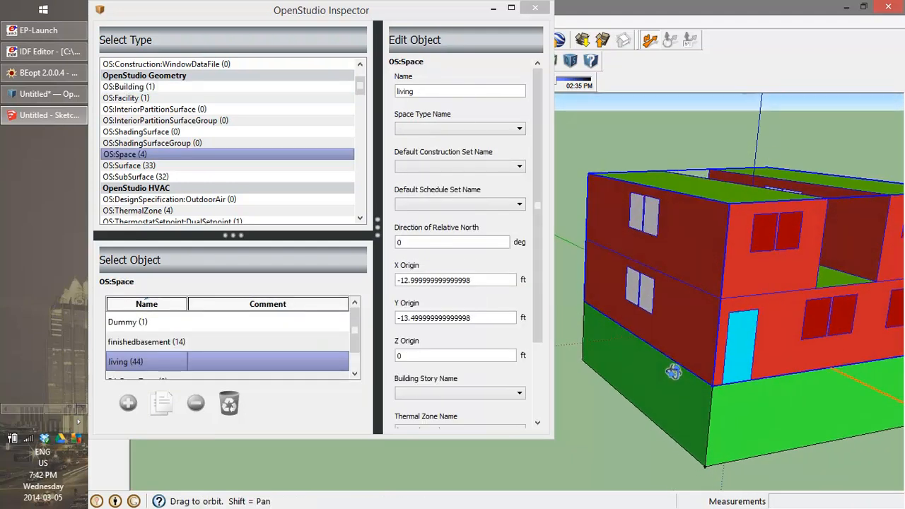
double_click(690, 338)
left_click(686, 331)
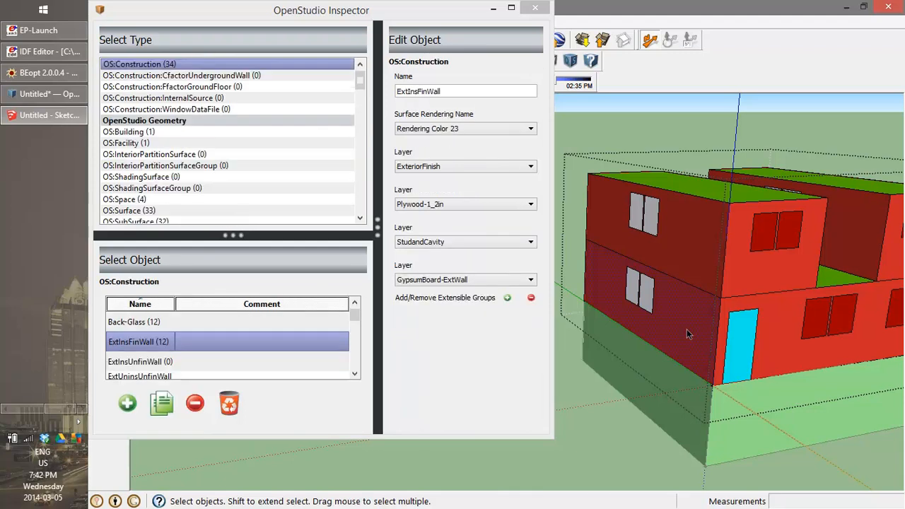
left_click(406, 91)
Inspect the constructions of the front door, an upper front window and an upper side window
left_click(746, 348)
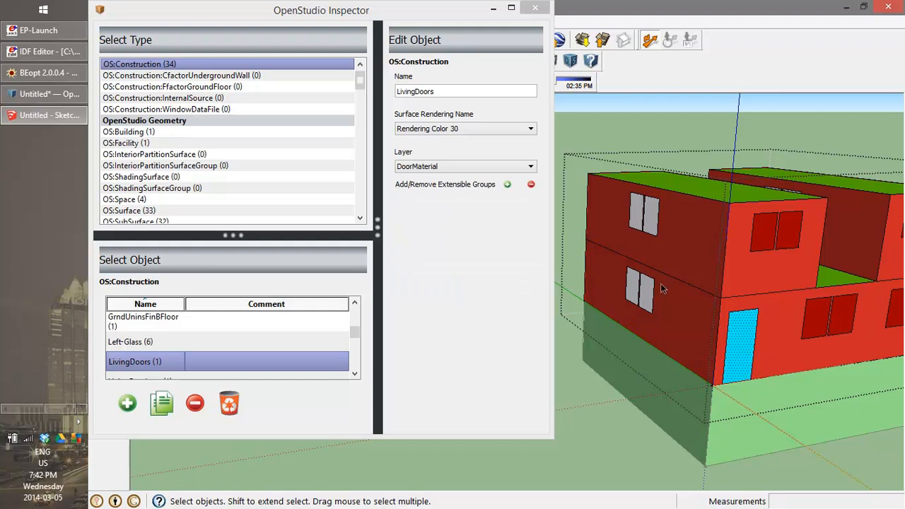
left_click(780, 232)
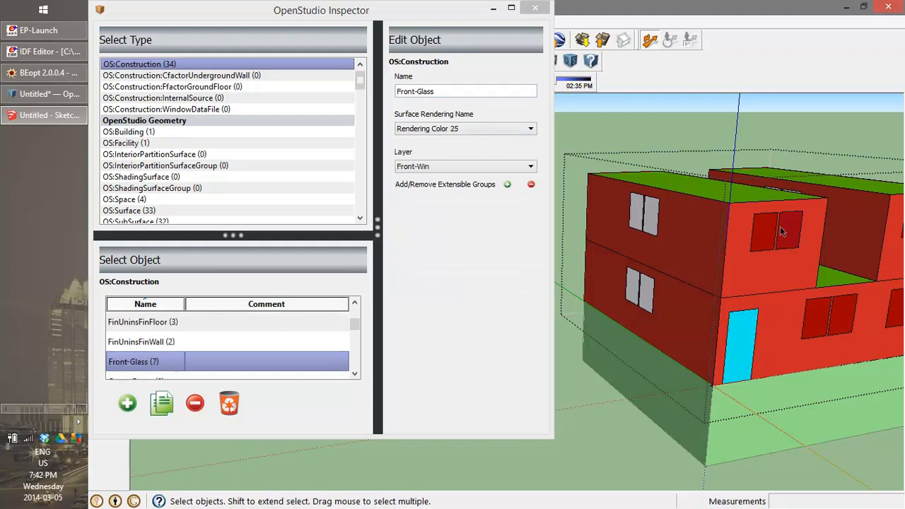
left_click(649, 217)
left_click_drag(797, 251, 667, 228)
left_click(656, 231)
left_click_drag(598, 274, 654, 200)
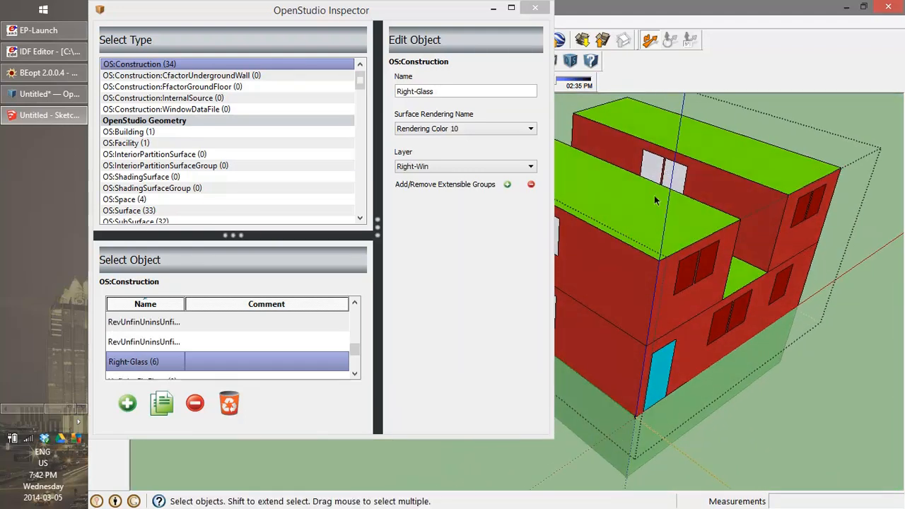
Inspect the construction layers of the upper-storey roof, then close the OpenStudio Inspector
left_click(610, 206)
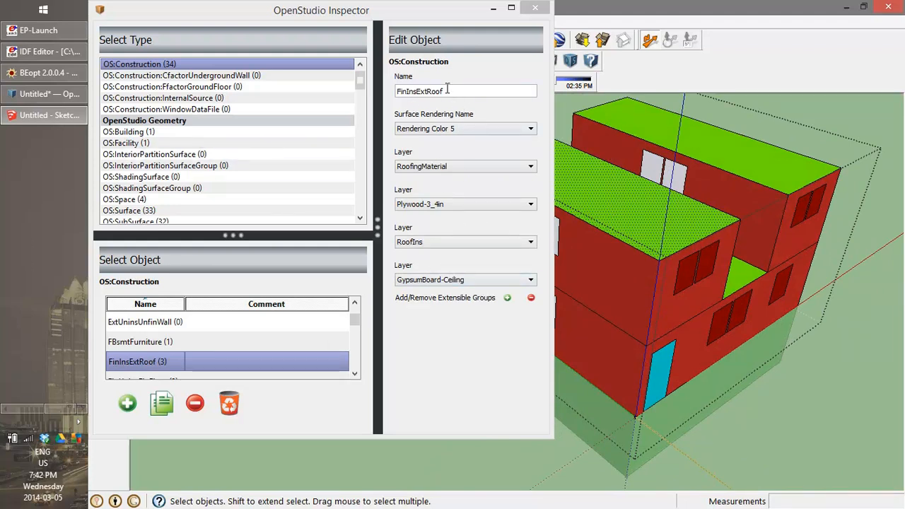
scroll(465, 315, "up", 1)
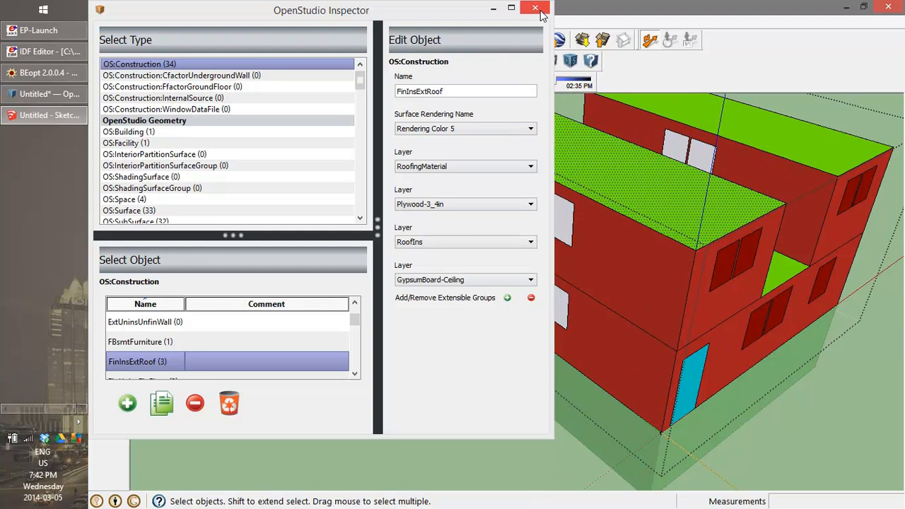
mouse_move(735, 340)
left_mouse_down()
mouse_move(709, 323)
mouse_move(741, 261)
mouse_move(743, 206)
left_mouse_up()
mouse_move(742, 367)
left_mouse_down()
mouse_move(702, 228)
mouse_move(717, 446)
left_mouse_up()
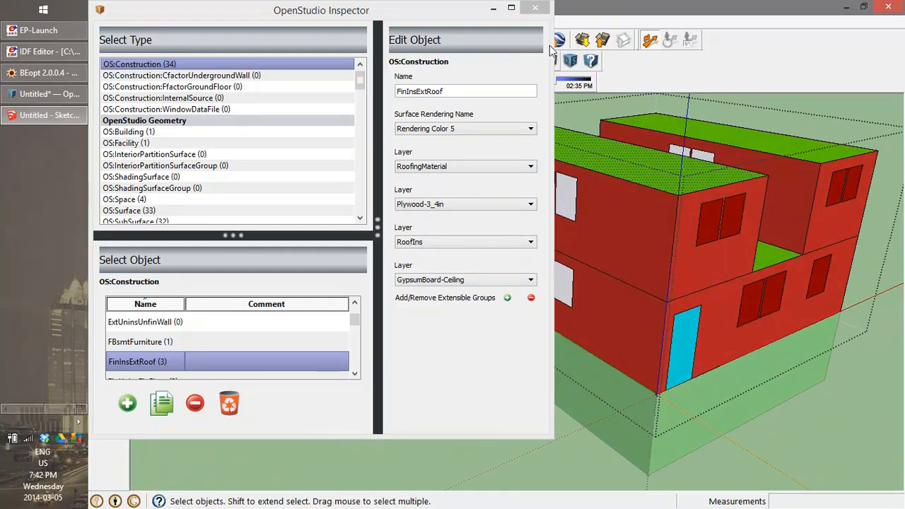
left_click(536, 9)
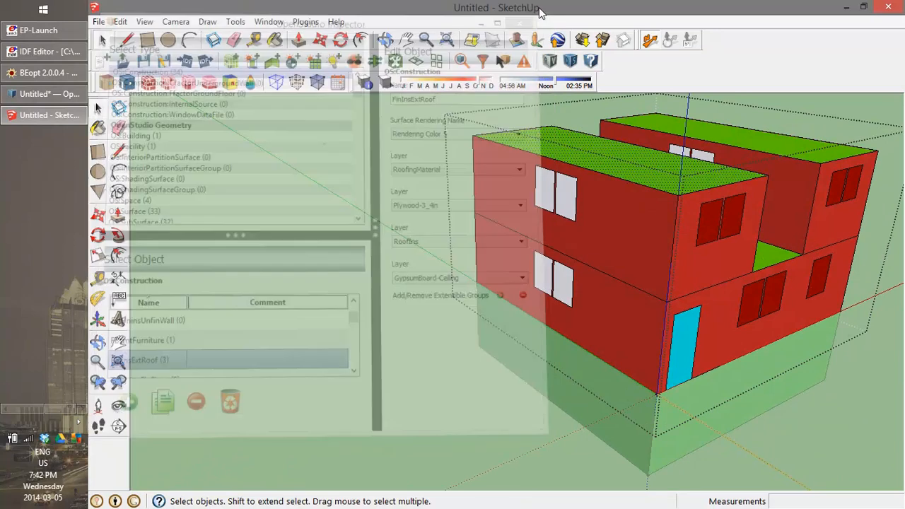
Start a new blank model without saving the changes to the imported house
left_click_drag(653, 310, 473, 308)
scroll(473, 308, "down", 5)
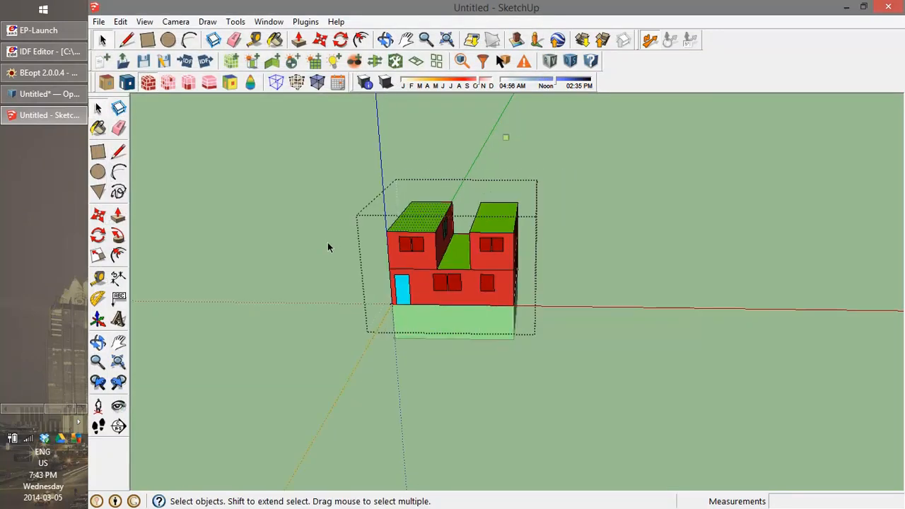
scroll(541, 323, "up", 3)
left_click_drag(541, 323, 557, 314)
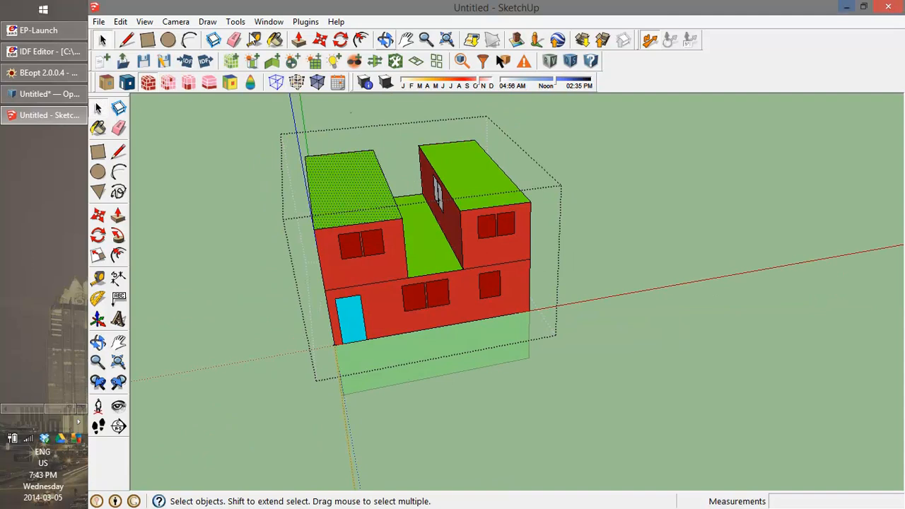
left_click(102, 22)
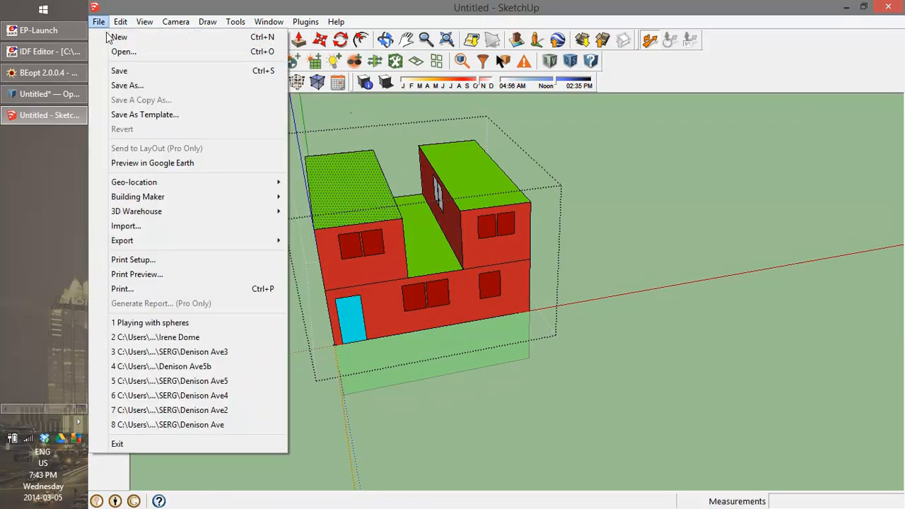
left_click(124, 52)
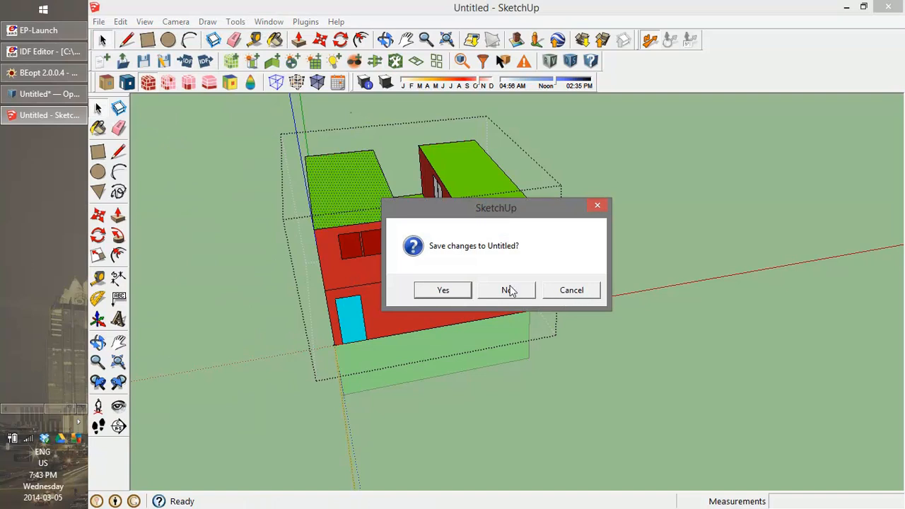
left_click(507, 290)
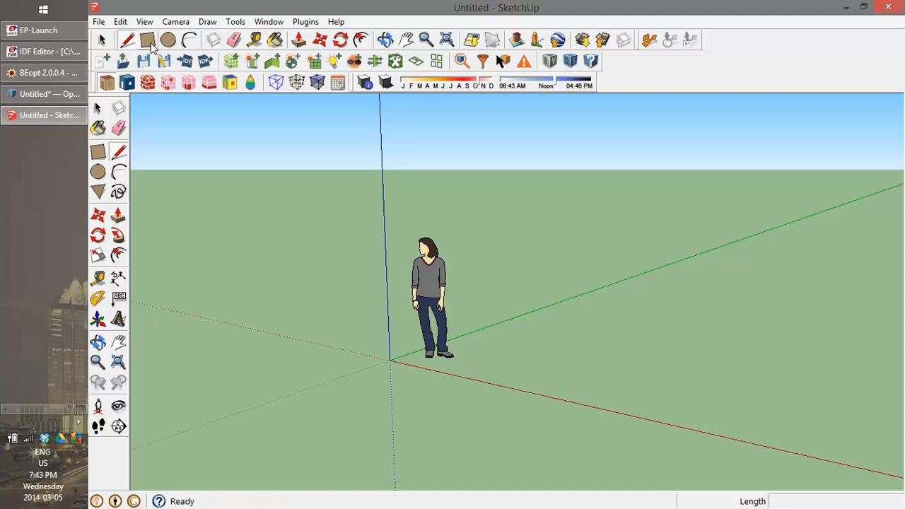
left_click(128, 41)
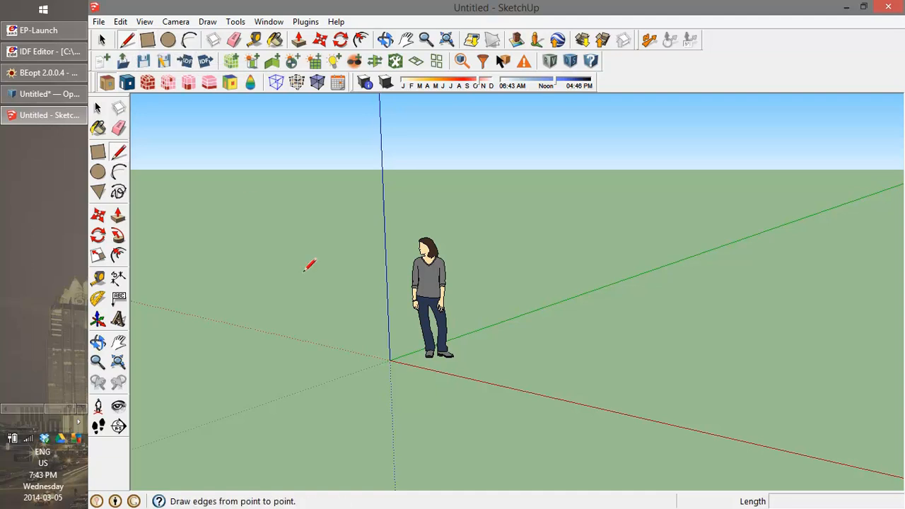
scroll(309, 272, "down", 2)
scroll(309, 272, "down", 2)
mouse_move(308, 269)
left_mouse_down()
mouse_move(318, 308)
mouse_move(481, 358)
mouse_move(440, 346)
mouse_move(445, 335)
left_mouse_up()
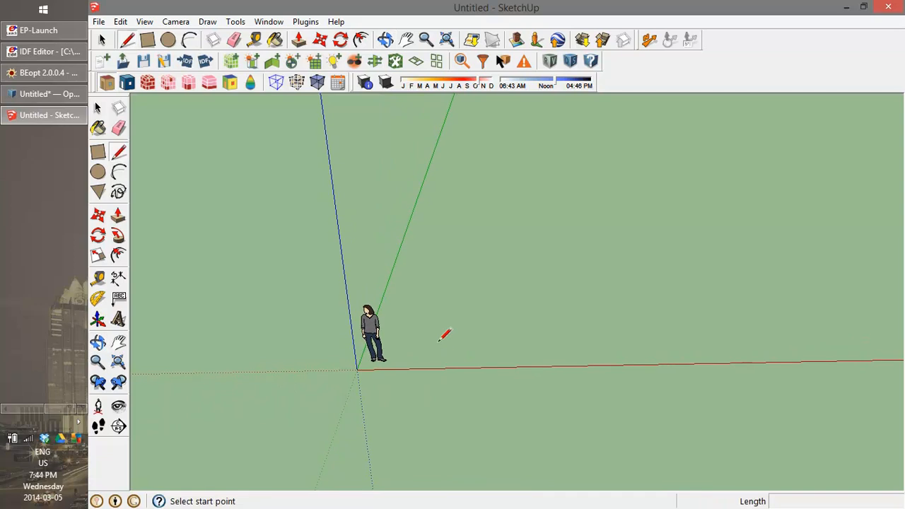
left_click(356, 368)
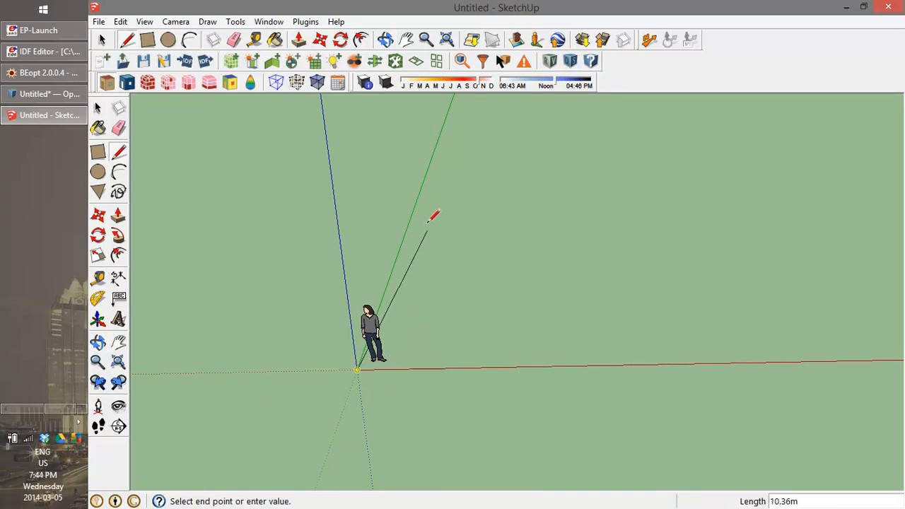
key("Escape")
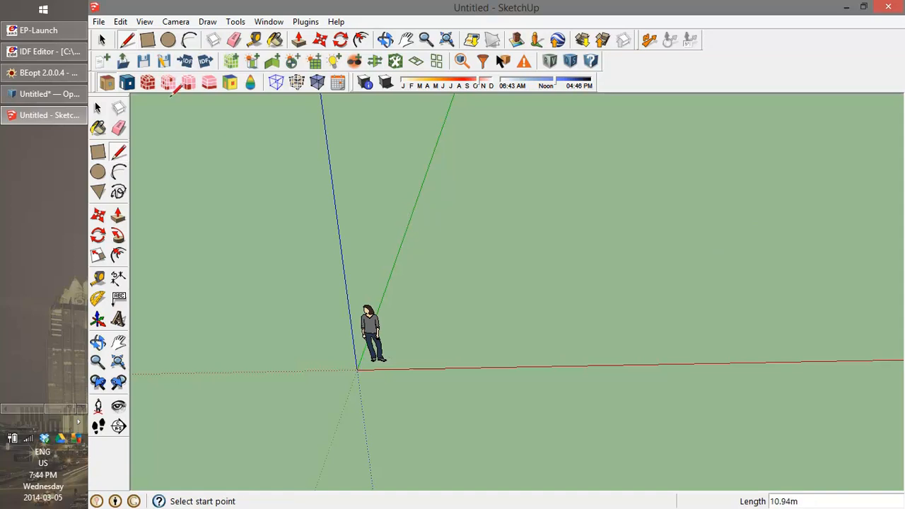
Draw a ground rectangle from the origin along the red and green axes, about 13.72 m by 15.06 m
left_click(148, 41)
left_click(357, 369)
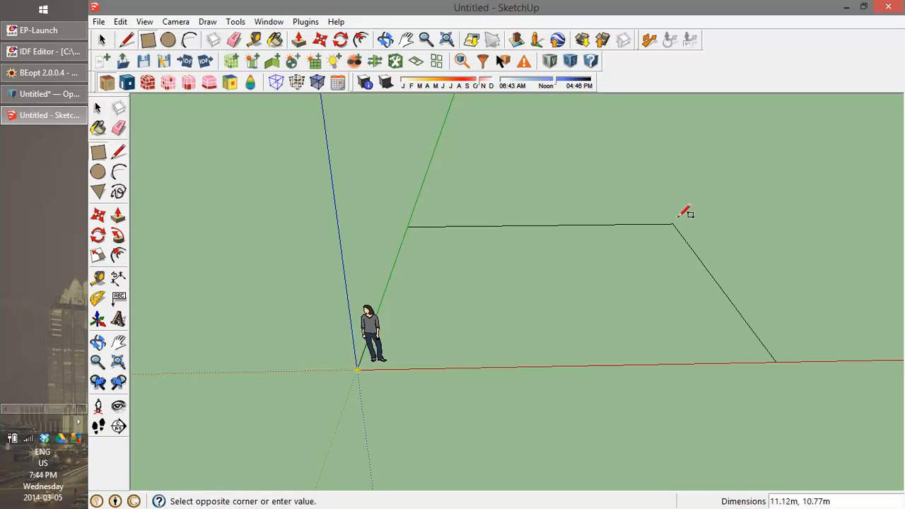
left_click(704, 192)
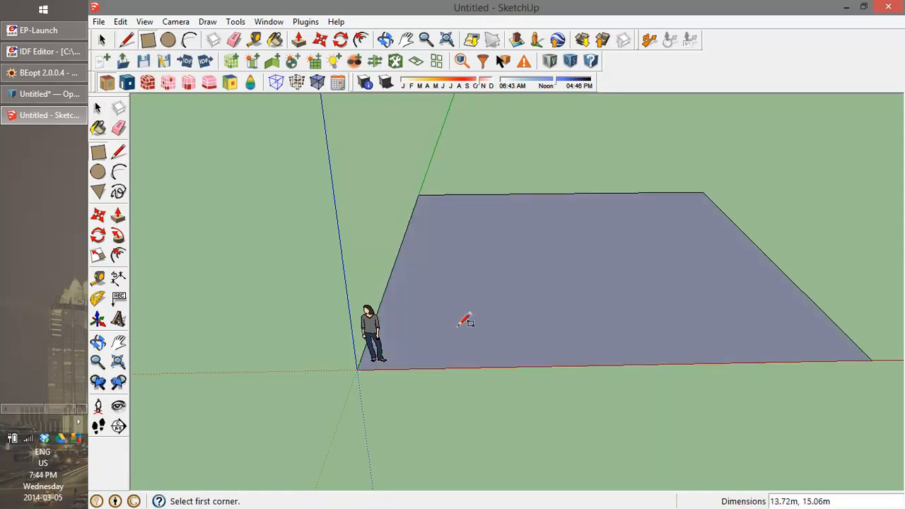
scroll(306, 294, "down", 5)
left_click_drag(542, 237, 551, 317)
scroll(507, 247, "up", 4)
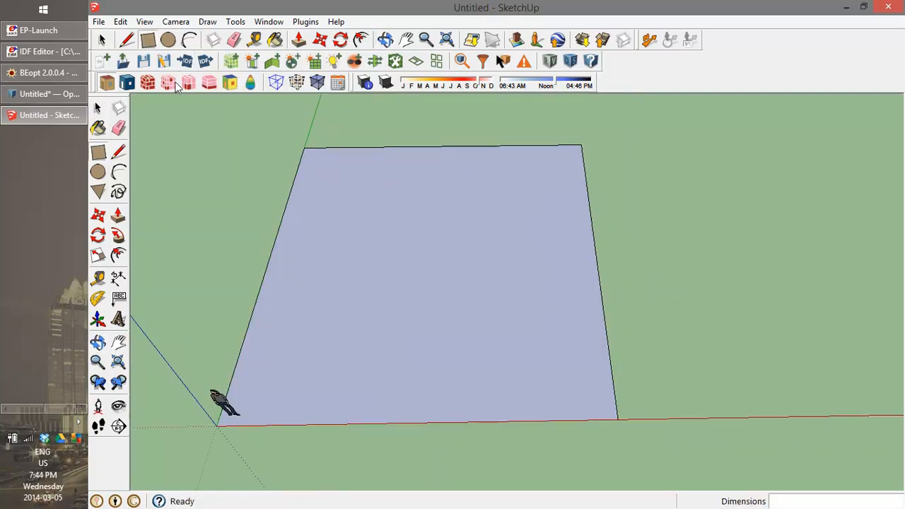
Divide the ground rectangle with a full-width line about 13.72 m long and an L-shaped line enclosing the corner at the origin
left_click(127, 40)
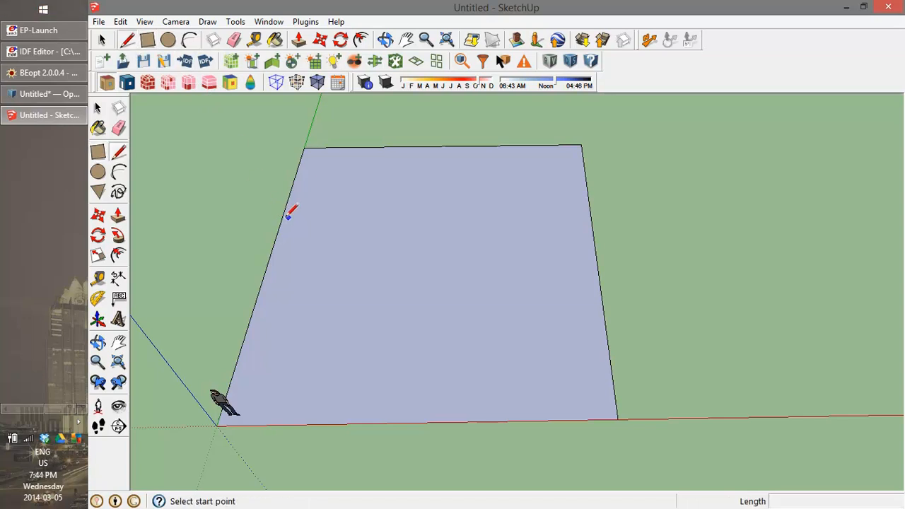
left_click(283, 217)
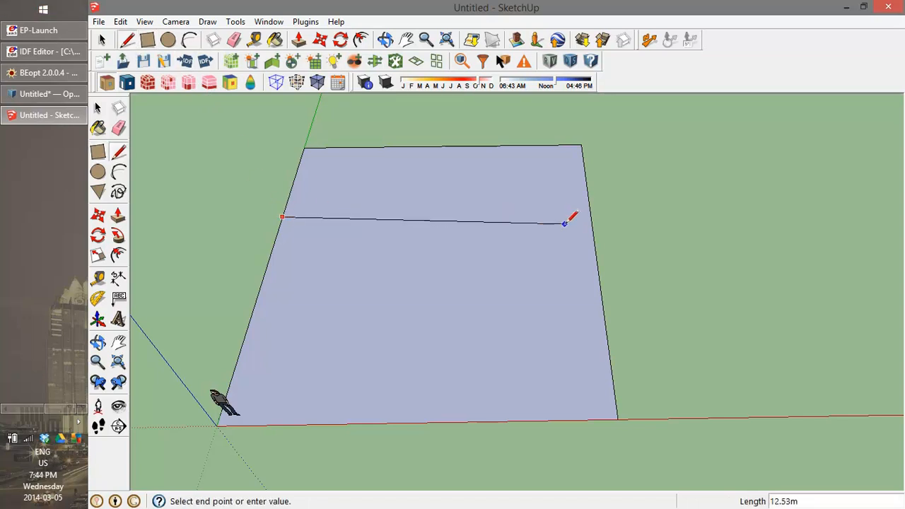
left_click(589, 213)
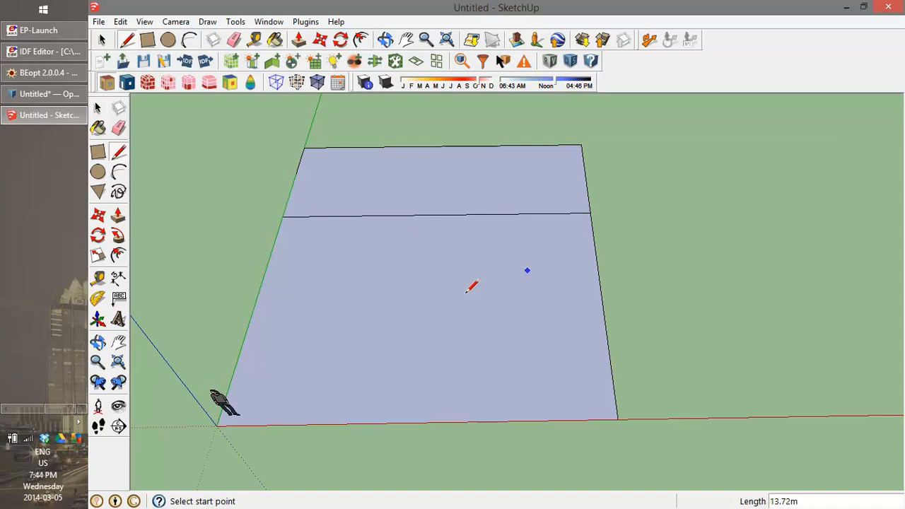
left_click(254, 308)
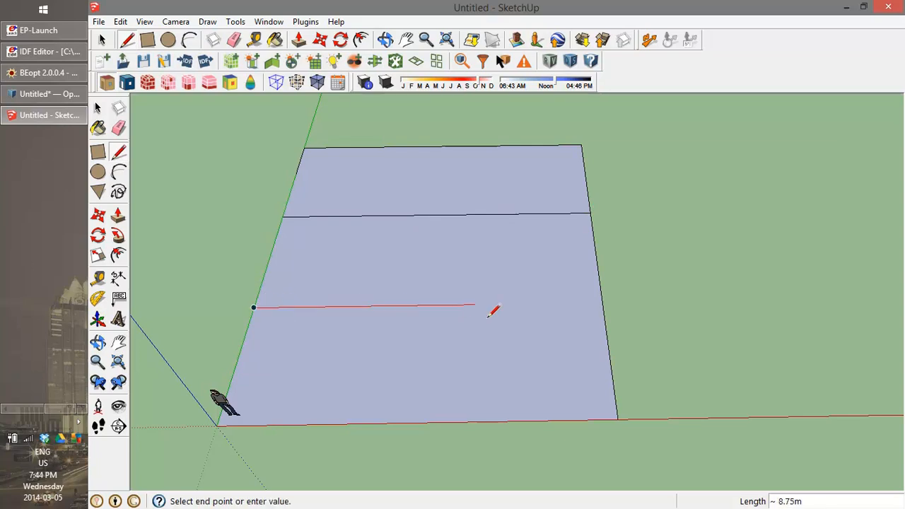
left_click(519, 304)
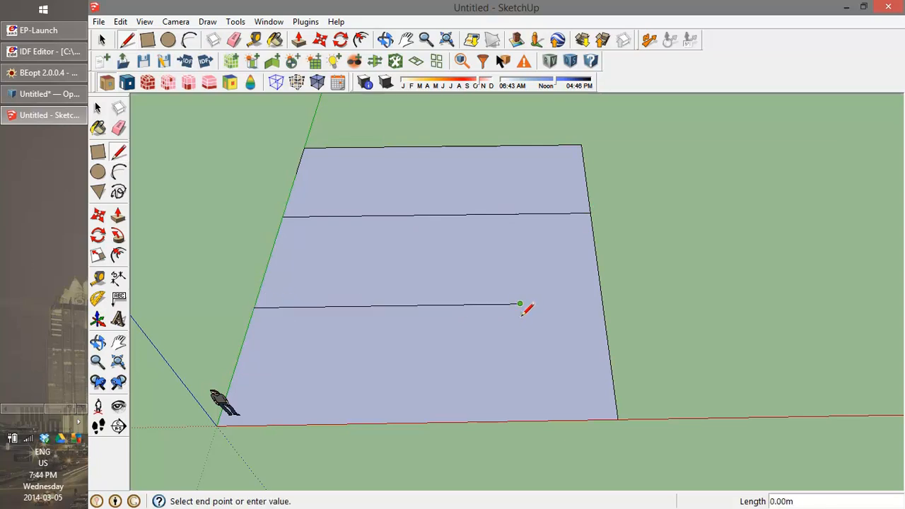
left_click(522, 421)
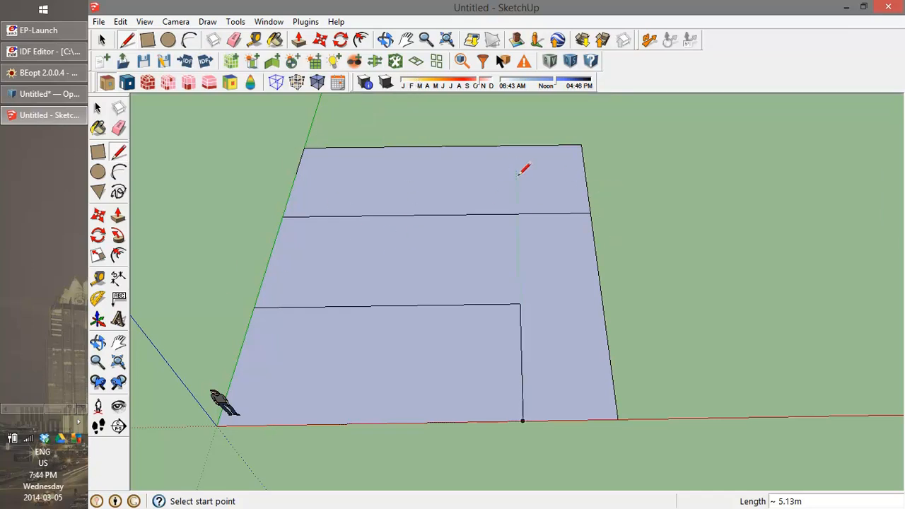
Select the whole floor plan and create OpenStudio spaces from it with a 10' floor height and 4 floors
scroll(565, 203, "down", 2)
scroll(571, 198, "down", 1)
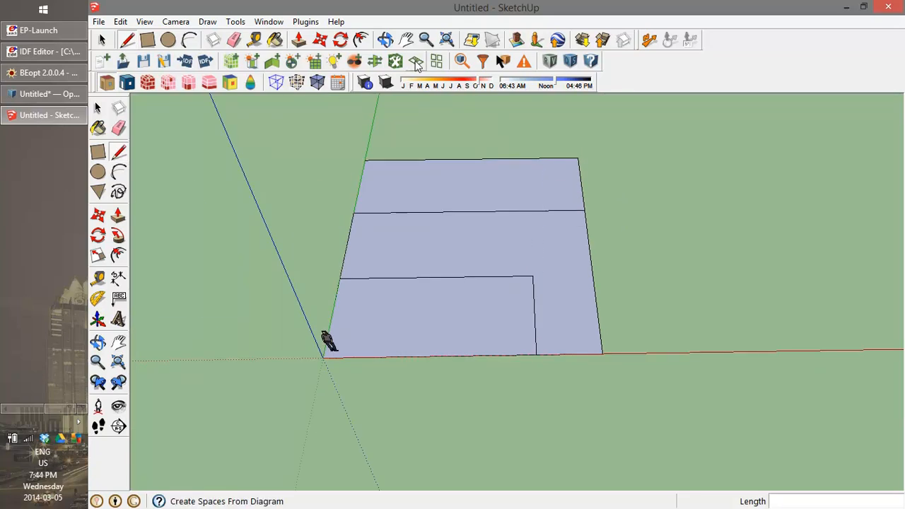
key("space")
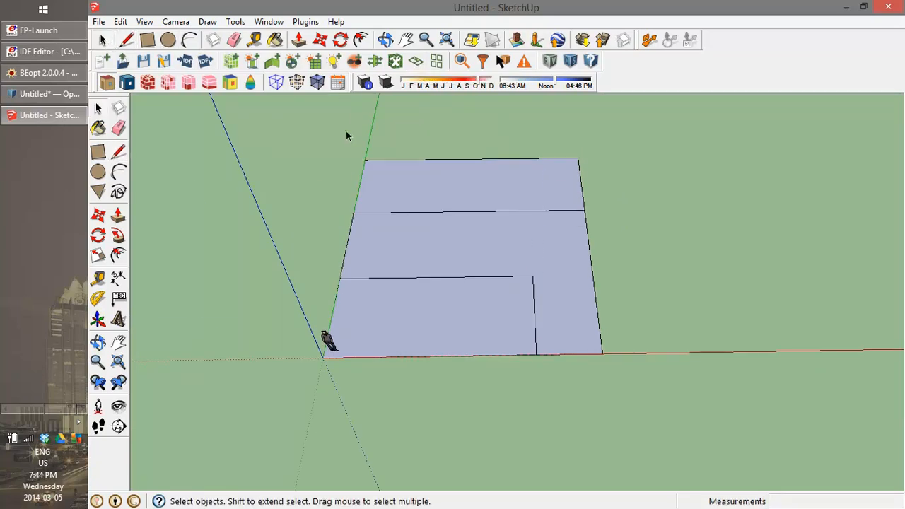
left_click(415, 60)
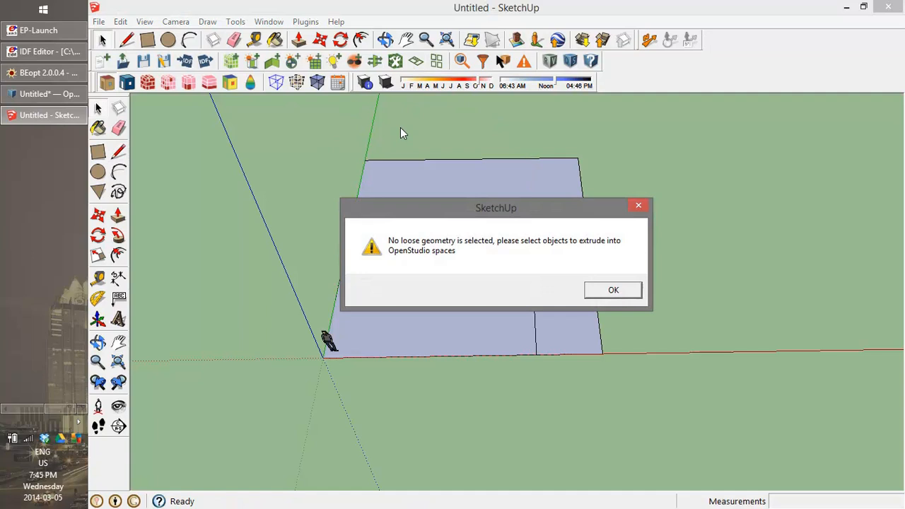
left_click(638, 297)
left_click_drag(256, 140, 671, 375)
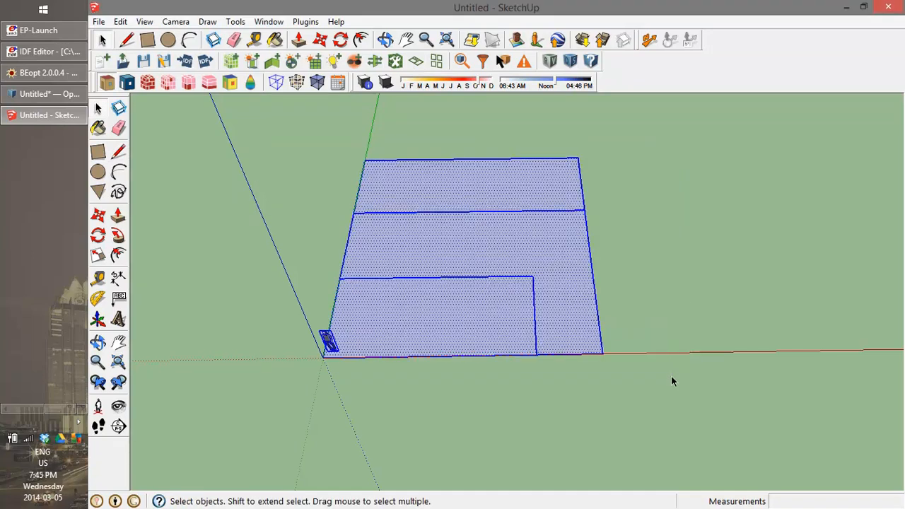
left_click(416, 62)
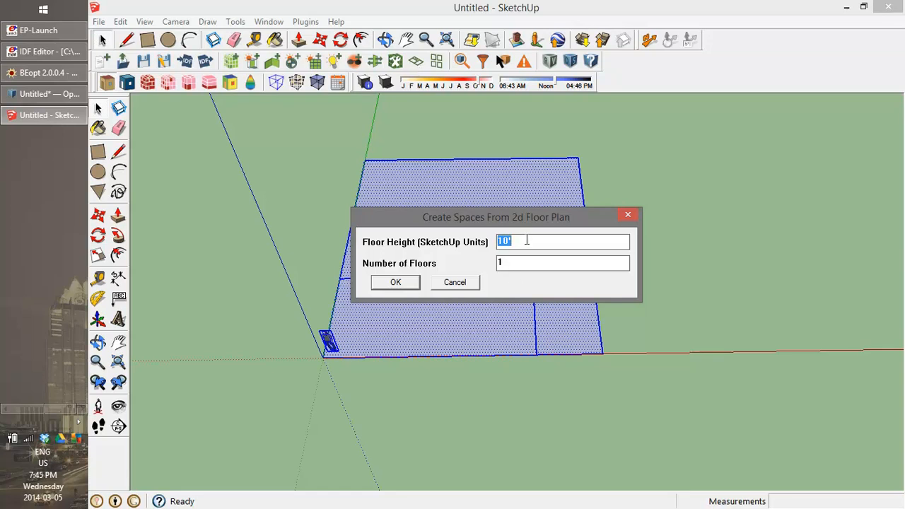
key("Tab")
type("4")
left_click(395, 283)
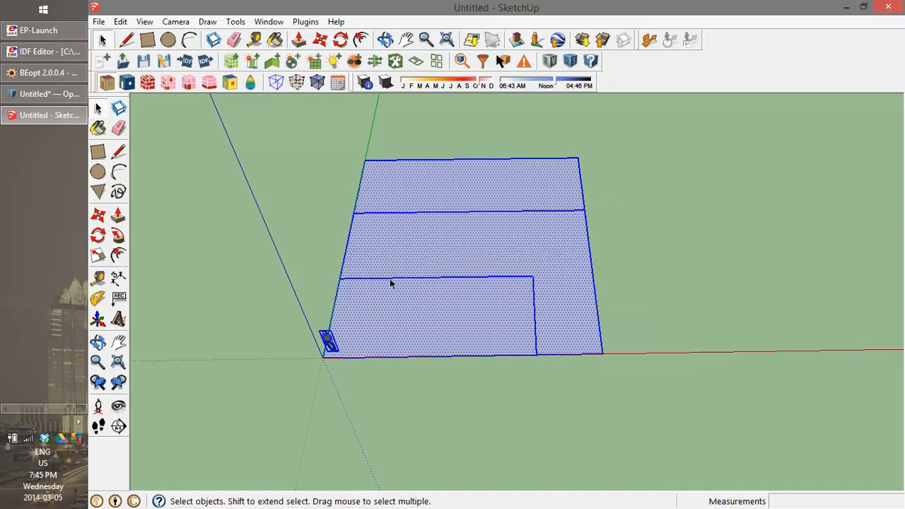
Select the whole building and apply a window-to-wall ratio of 0.4 with a 0.76 m offset above floor
left_click_drag(697, 299, 587, 332)
scroll(554, 276, "down", 6)
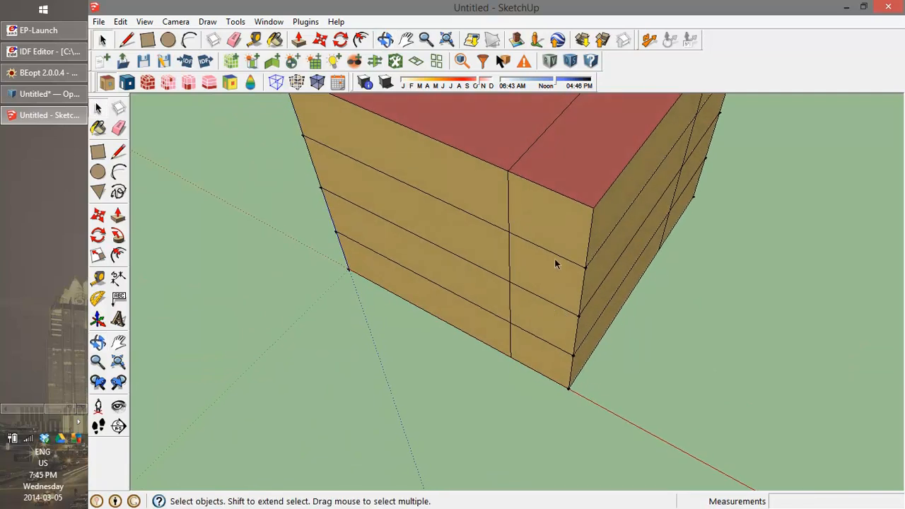
left_click_drag(619, 265, 666, 190)
key("space")
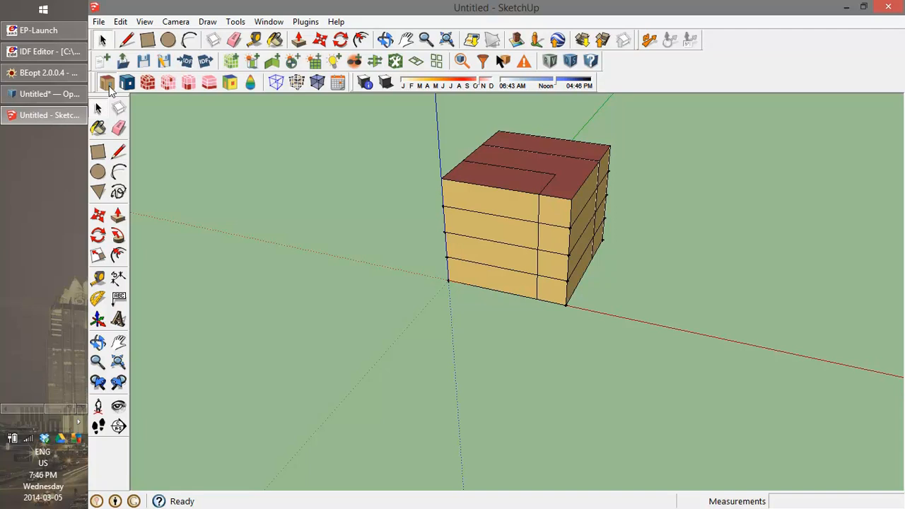
left_click_drag(386, 112, 673, 353)
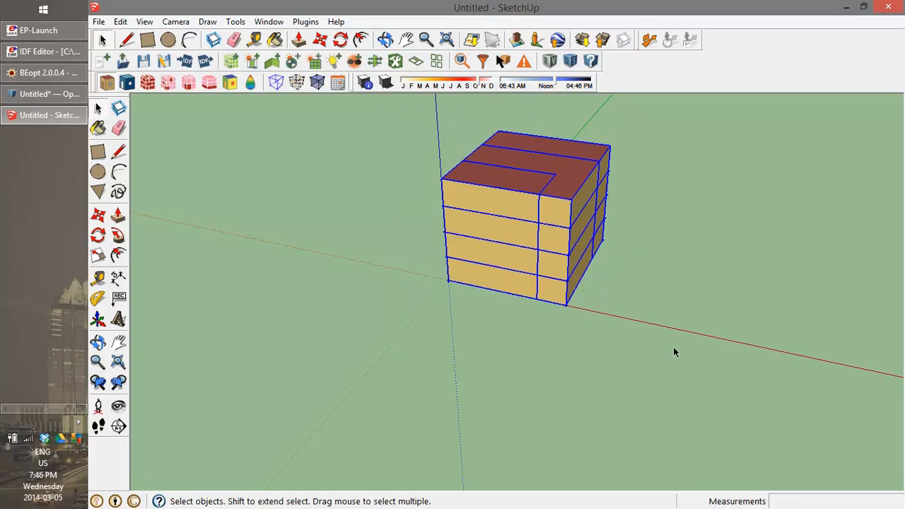
left_click(305, 24)
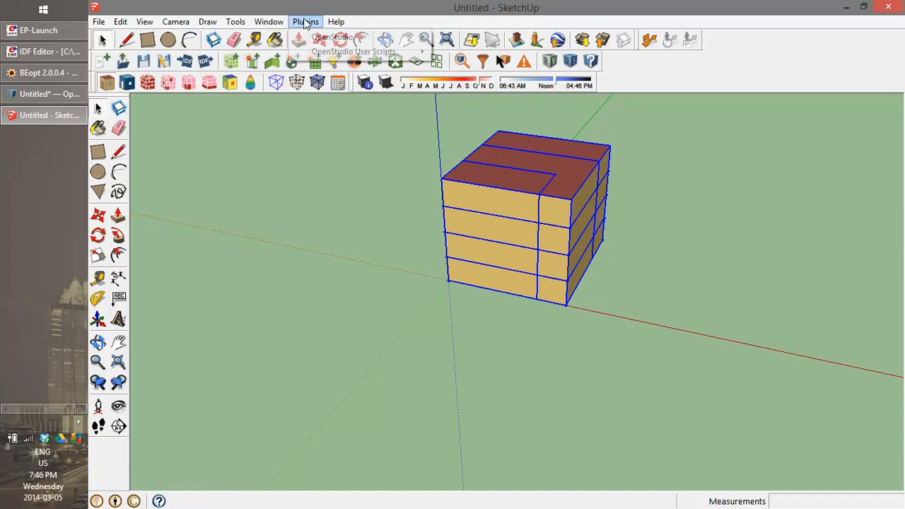
mouse_move(354, 41)
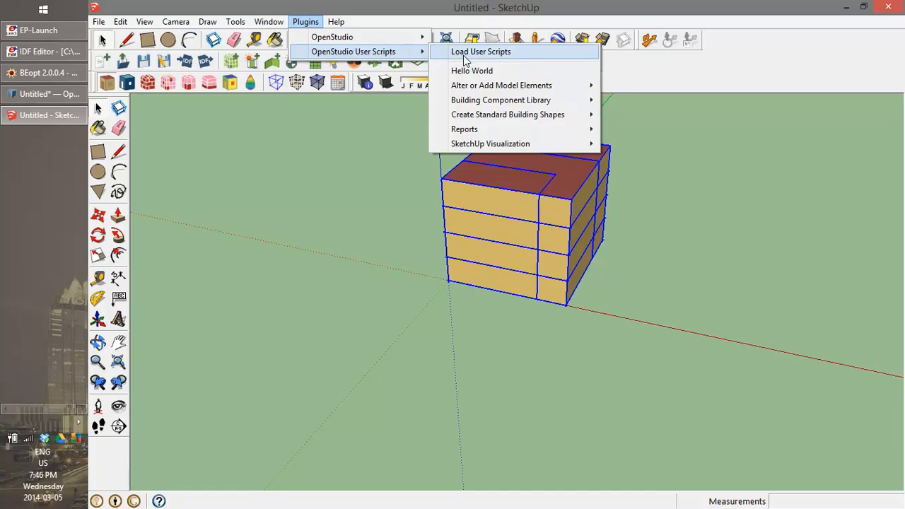
mouse_move(556, 91)
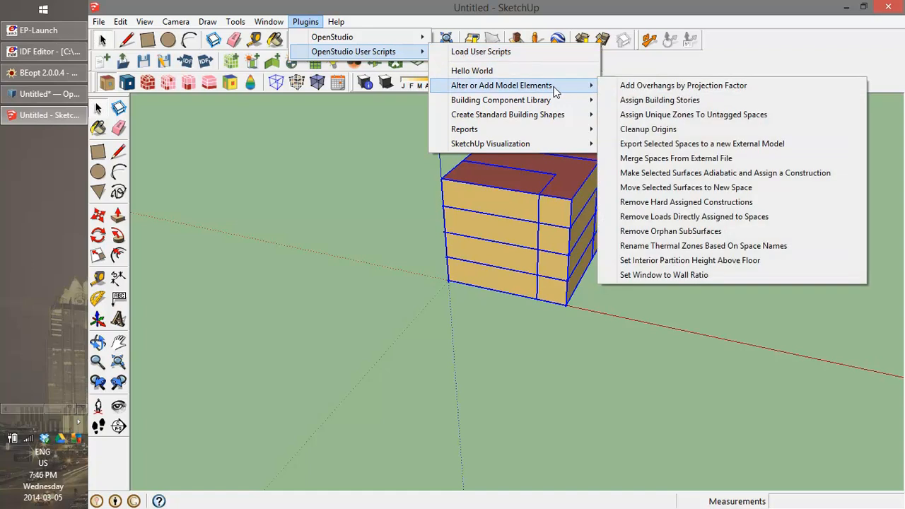
left_click(696, 275)
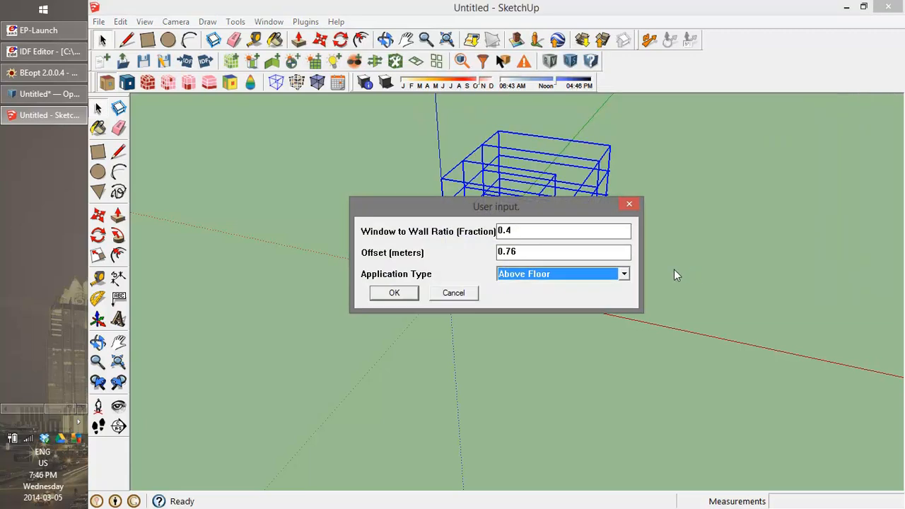
left_click(403, 297)
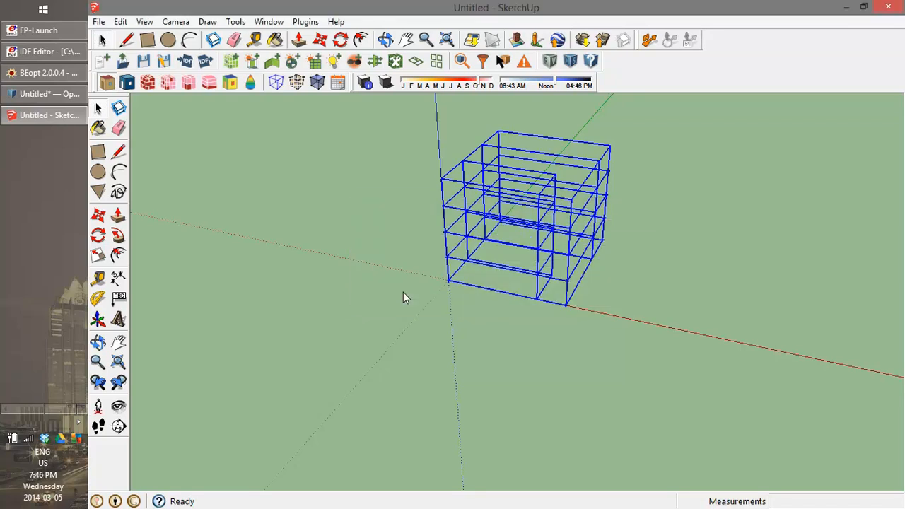
Clear the selection and examine the window bands on the building's facades from several angles
left_click(405, 284)
mouse_move(559, 301)
left_mouse_down()
mouse_move(489, 196)
mouse_move(373, 204)
mouse_move(575, 197)
mouse_move(685, 213)
mouse_move(646, 294)
mouse_move(320, 291)
left_mouse_up()
left_click_drag(494, 266, 502, 352)
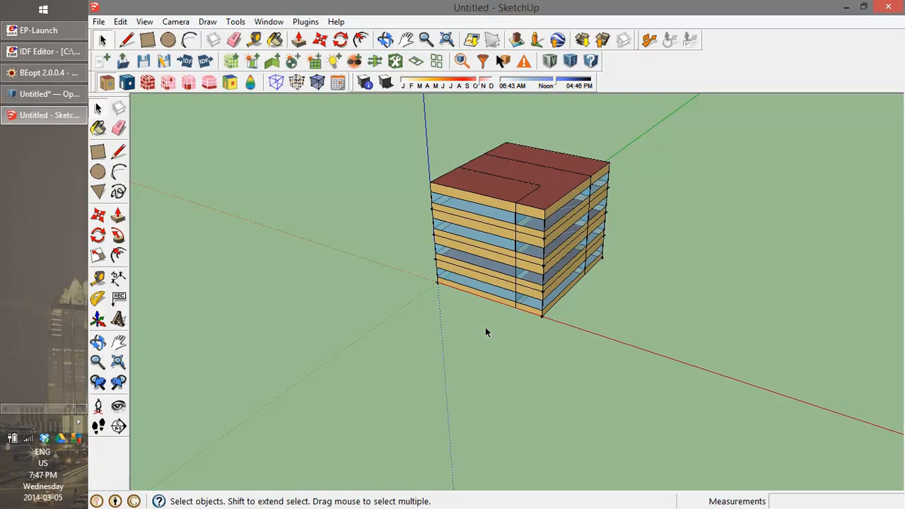
key("o")
left_click_drag(549, 309, 631, 316)
key("space")
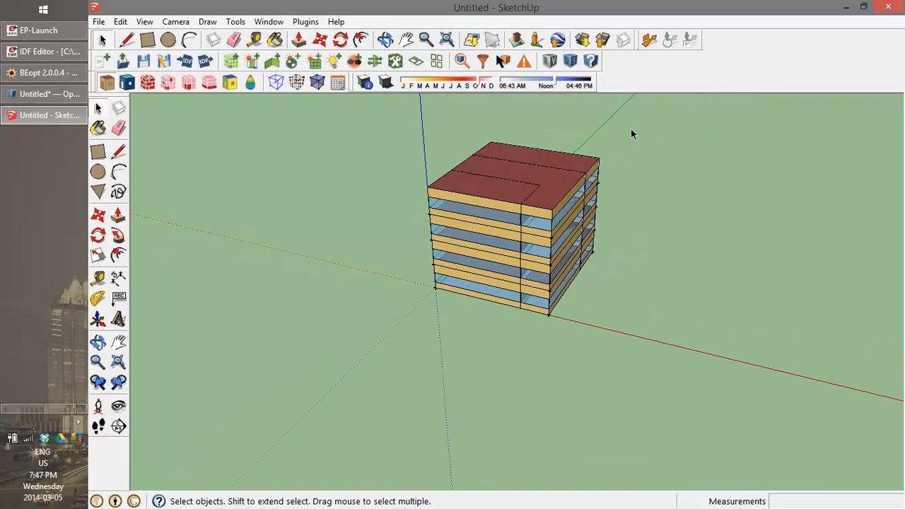
key("o")
left_click_drag(624, 228, 654, 192)
key("space")
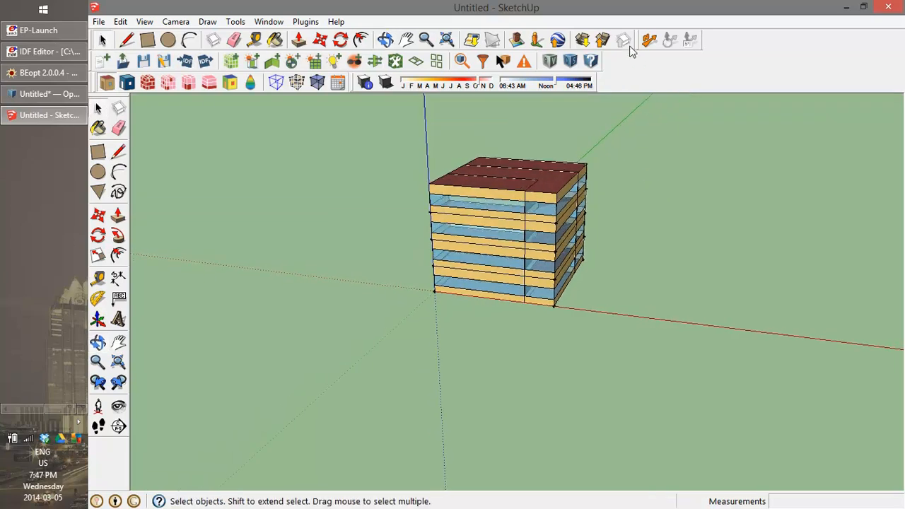
Start a surface search and set its class to OS:SubSurface
left_click(485, 62)
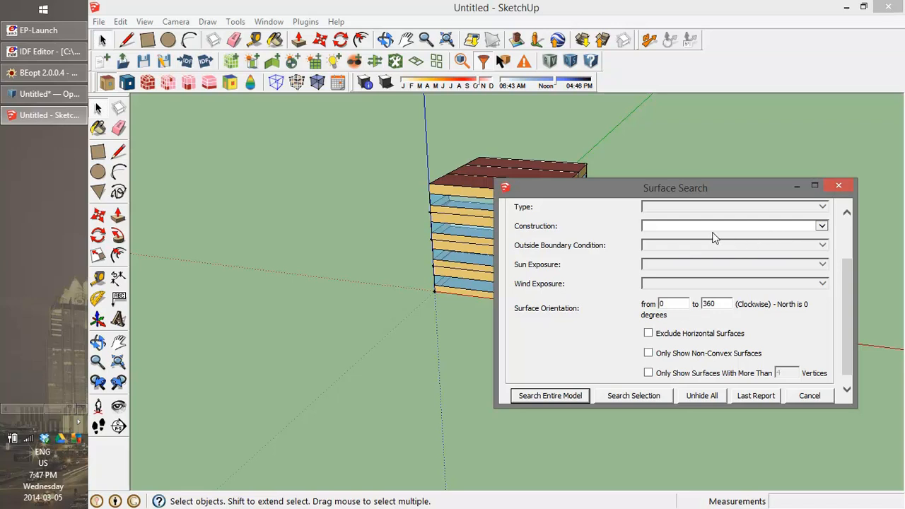
left_click_drag(848, 268, 851, 221)
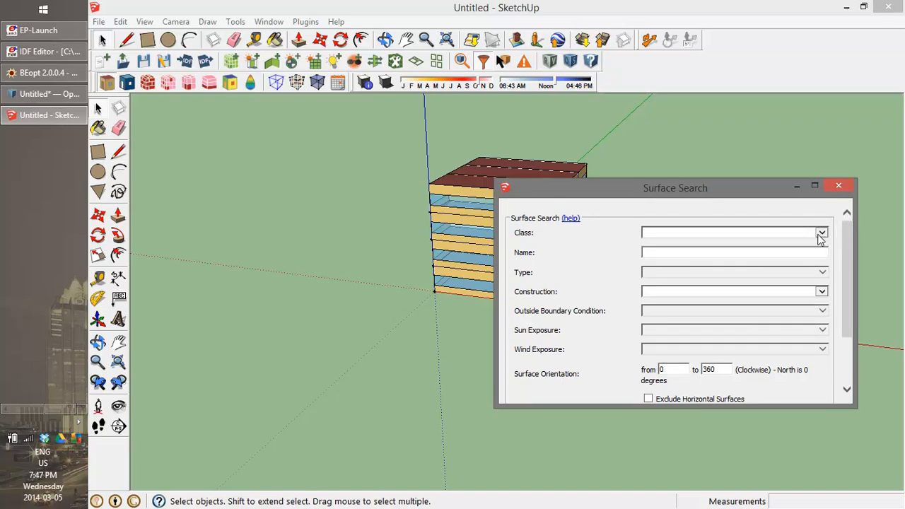
left_click(821, 235)
left_click(802, 260)
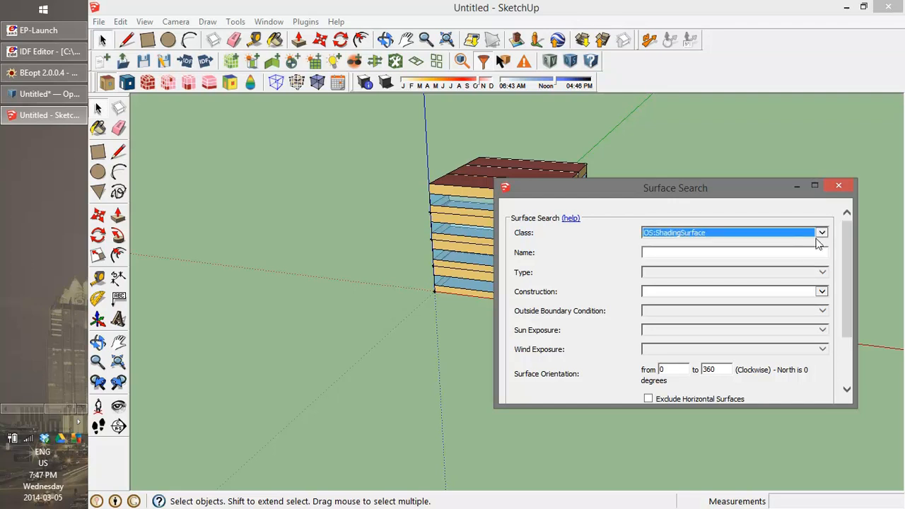
left_click(805, 235)
left_click(793, 224)
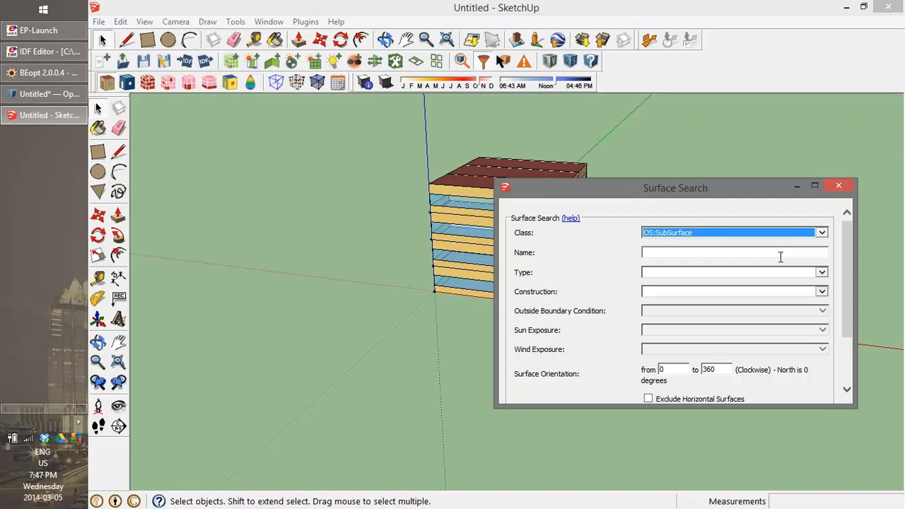
Limit the search to surface orientations from 180 to 180 degrees, exclude horizontal surfaces, and search the entire model
left_click_drag(851, 289, 849, 309)
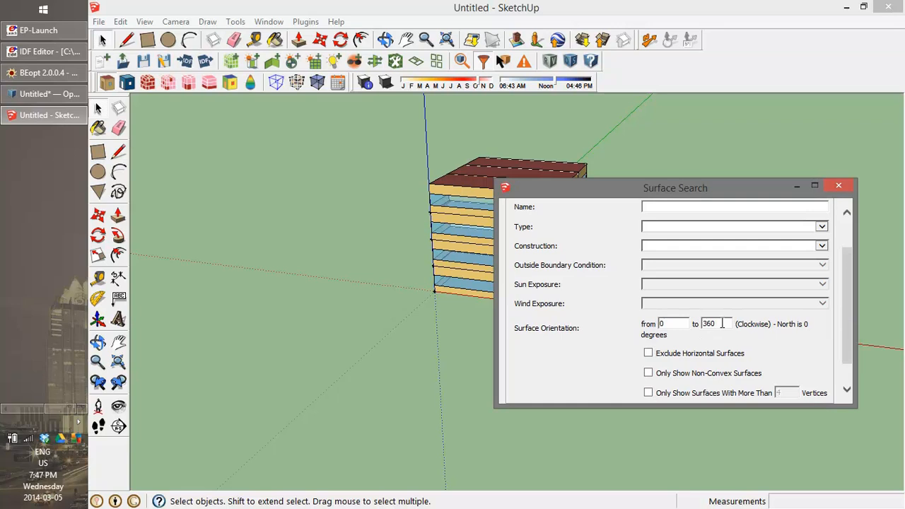
left_click_drag(727, 323, 698, 323)
left_click(676, 324)
left_click_drag(684, 324, 627, 310)
type("180")
left_click_drag(718, 325, 695, 331)
type("180")
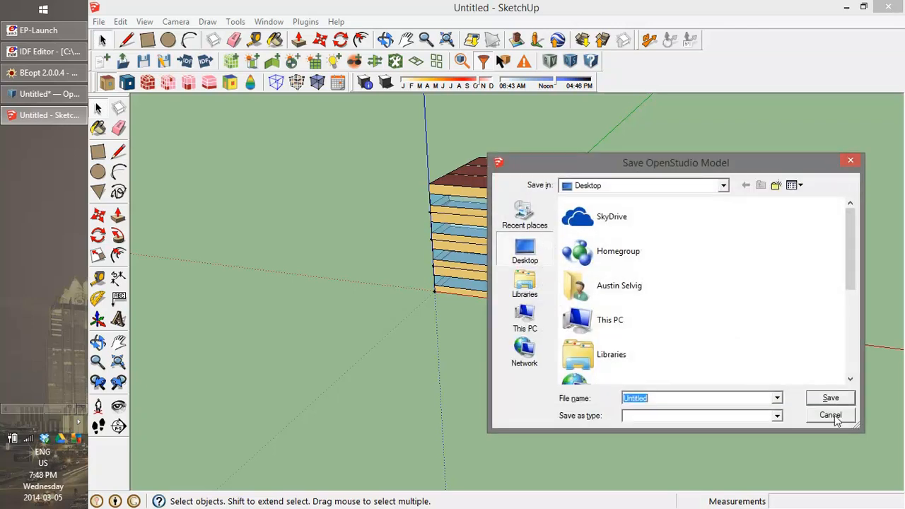
left_click(831, 415)
key("BackSpace")
key("BackSpace")
key("BackSpace")
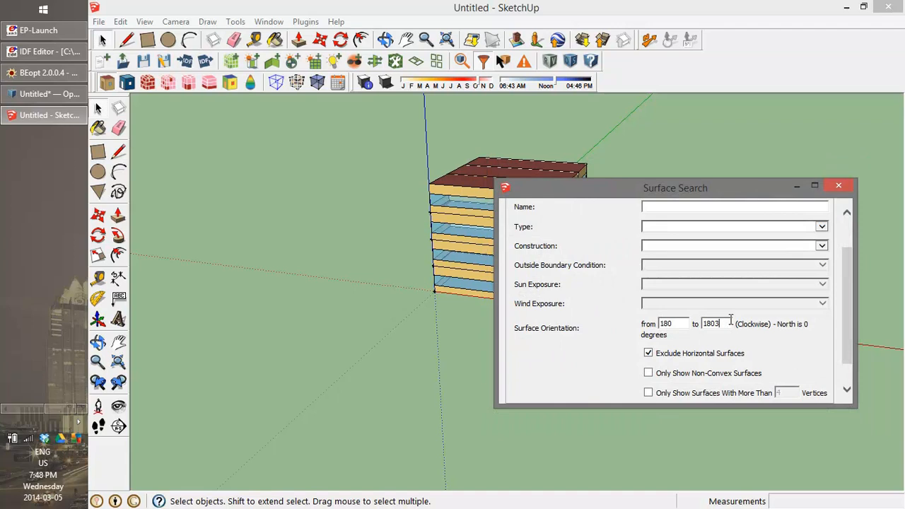
left_click_drag(847, 335, 846, 361)
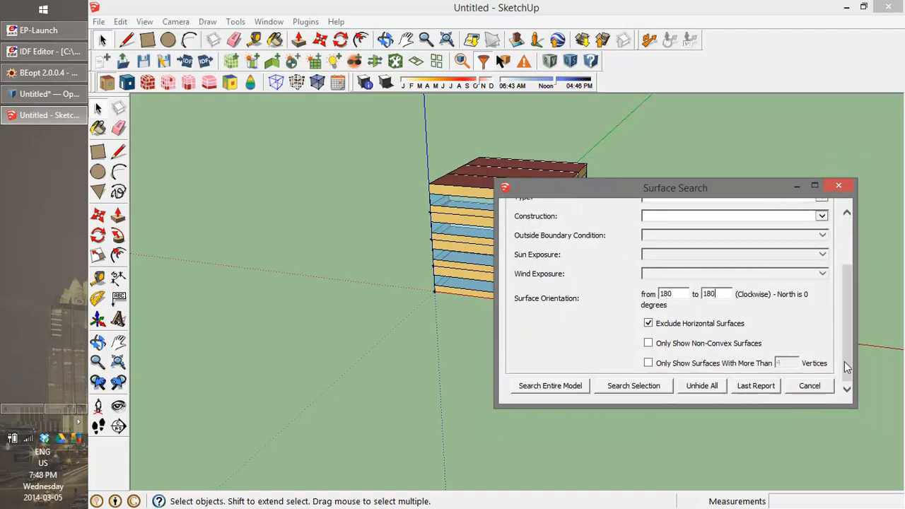
left_click(558, 386)
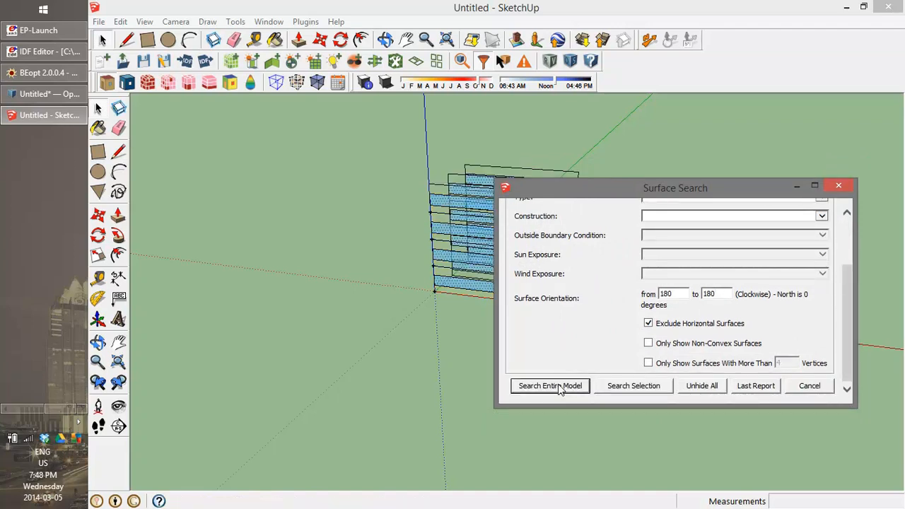
Examine the isolated south-facing windows of the building from several angles
left_click_drag(443, 326, 414, 359)
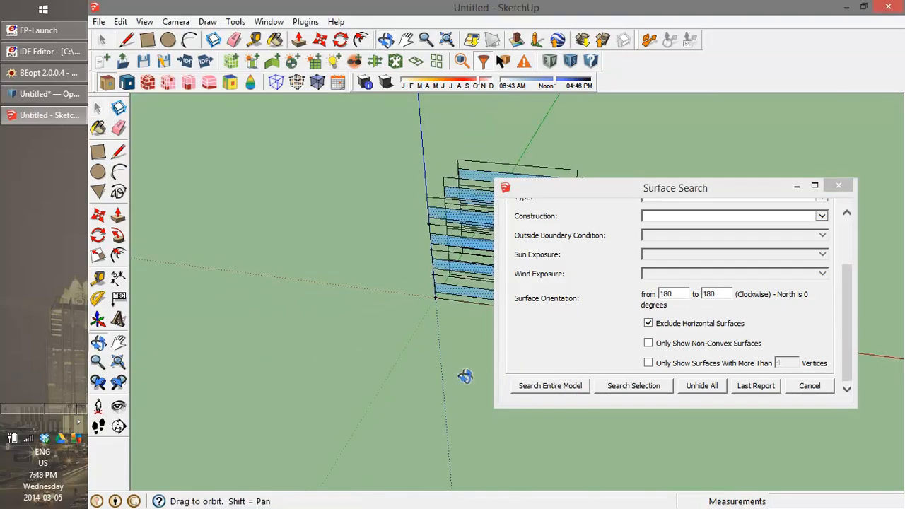
scroll(353, 308, "down", 3)
scroll(446, 251, "up", 4)
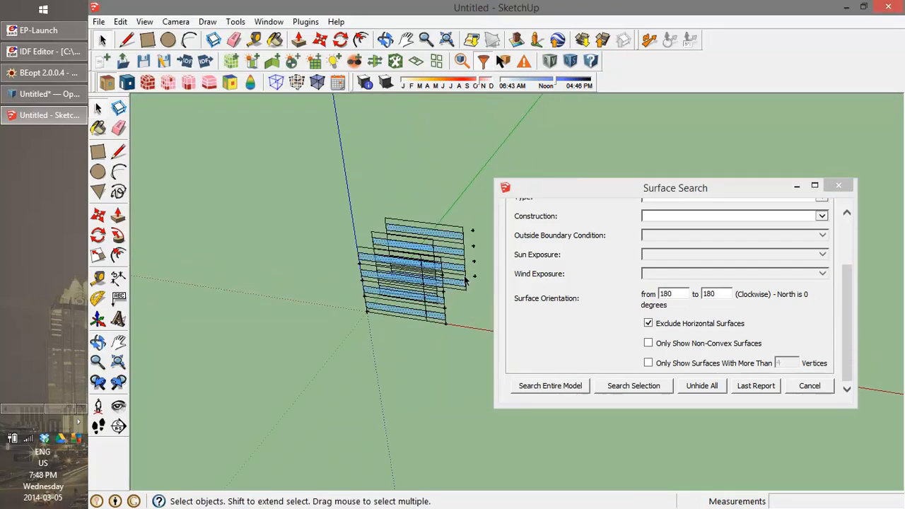
left_click_drag(446, 249, 332, 263)
scroll(239, 238, "down", 3)
key("space")
key("o")
key("space")
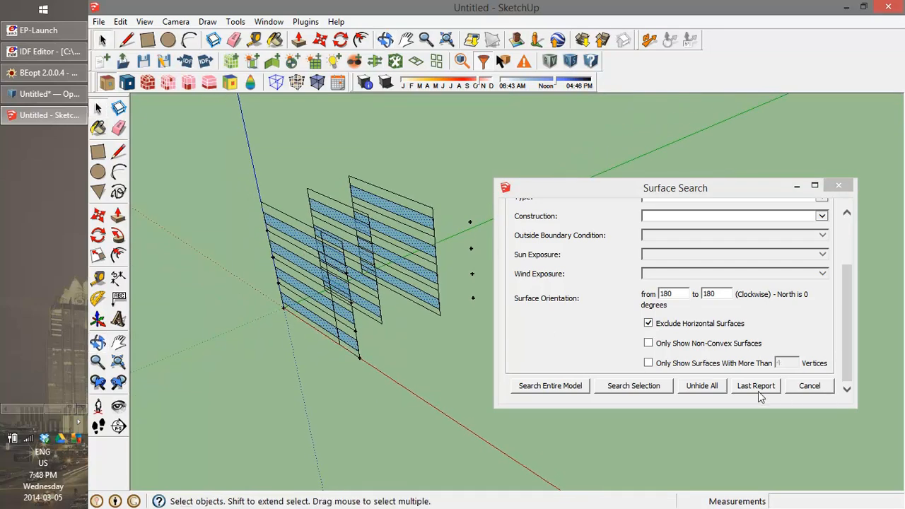
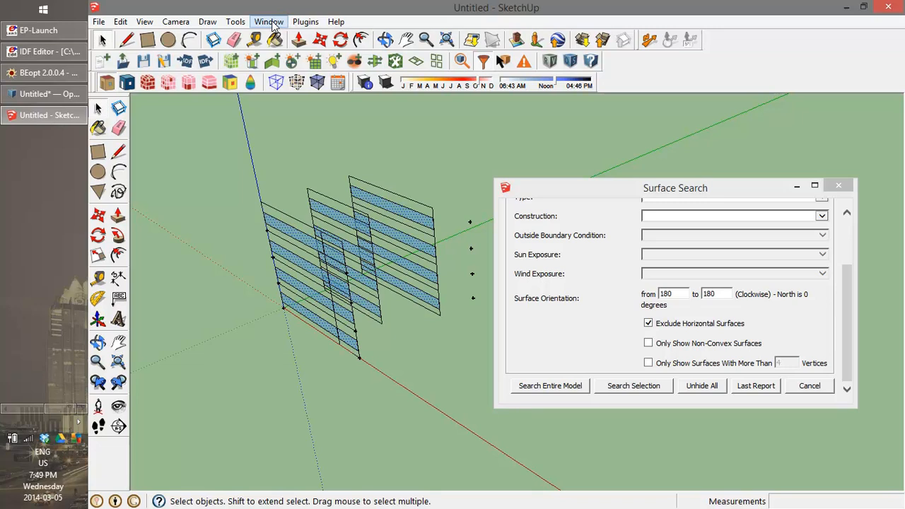
Add overhangs to the isolated south-facing windows with projection factor 0.5, offset 0 and removal of existing space shading groups set to false
left_click(308, 23)
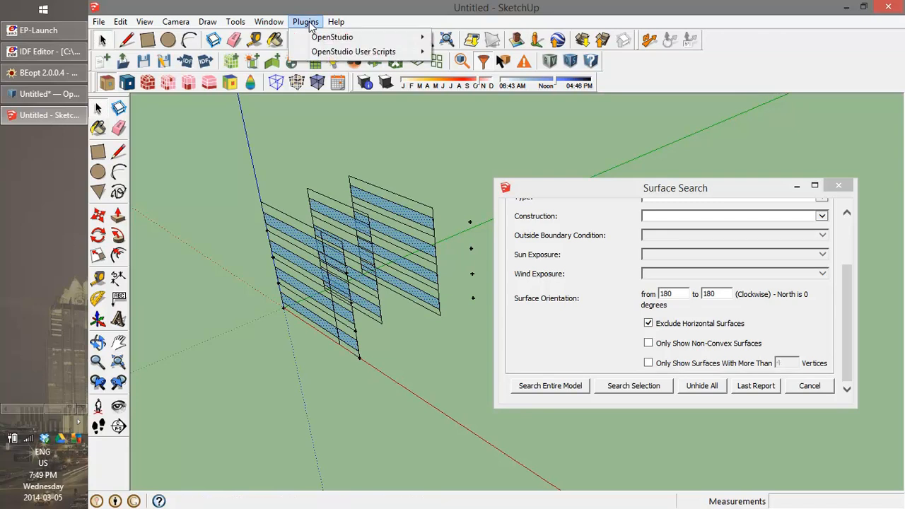
mouse_move(367, 52)
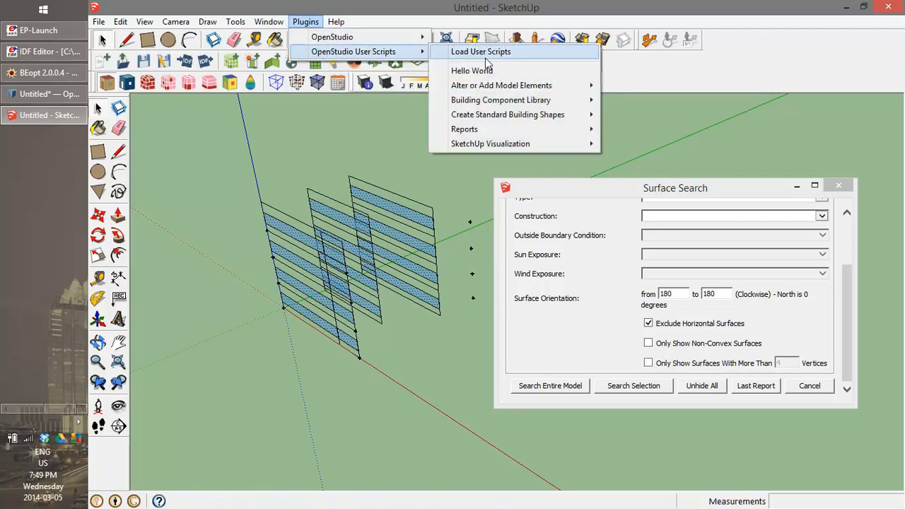
mouse_move(539, 91)
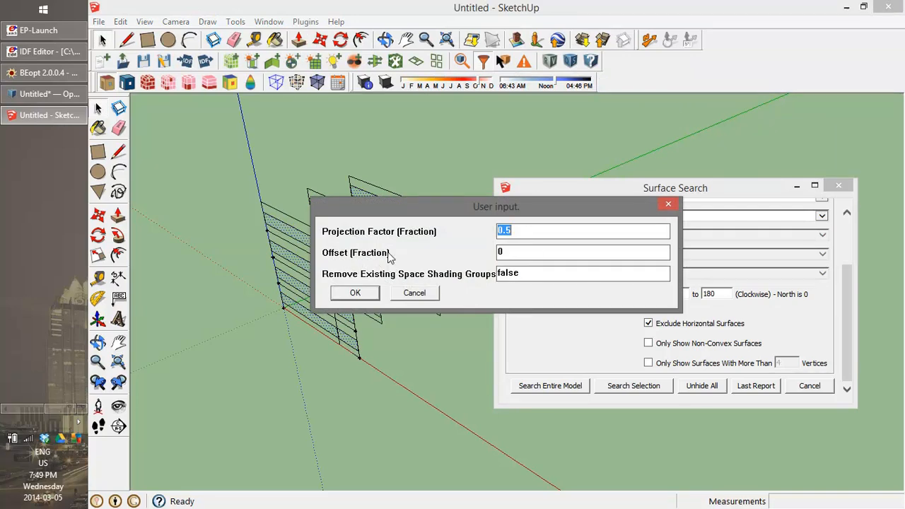
left_click(356, 293)
mouse_move(434, 296)
left_mouse_down()
mouse_move(402, 243)
mouse_move(356, 253)
mouse_move(383, 299)
mouse_move(404, 289)
left_mouse_up()
key("space")
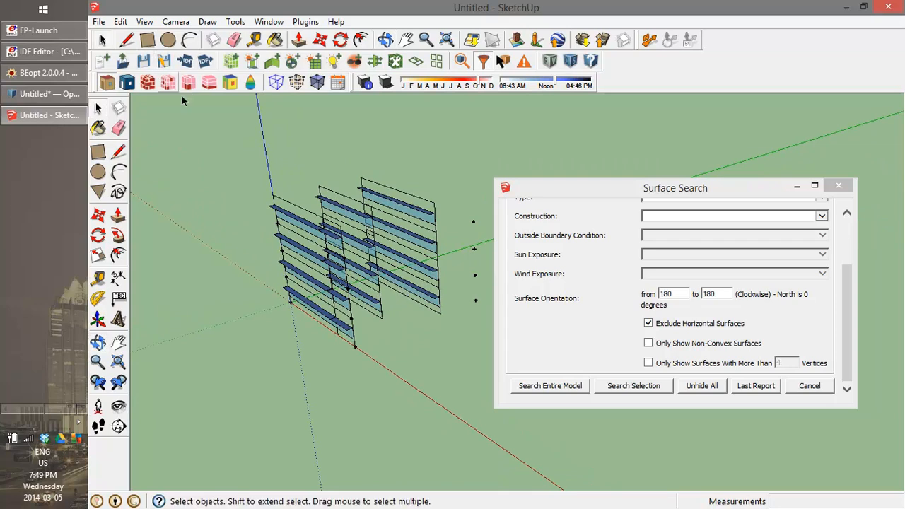
Unhide all surfaces, view the building with its south overhangs, and close the surface search
left_click(704, 385)
left_click_drag(354, 342, 395, 318)
key("space")
scroll(364, 226, "up", 5)
key("o")
scroll(369, 259, "down", 3)
scroll(387, 311, "down", 3)
scroll(367, 340, "down", 1)
scroll(368, 342, "up", 3)
left_click_drag(368, 343, 342, 328)
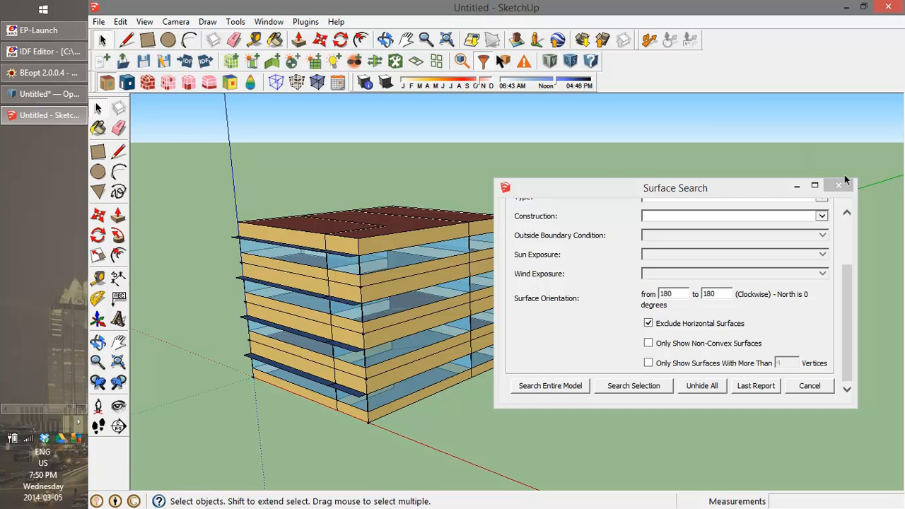
left_click(837, 185)
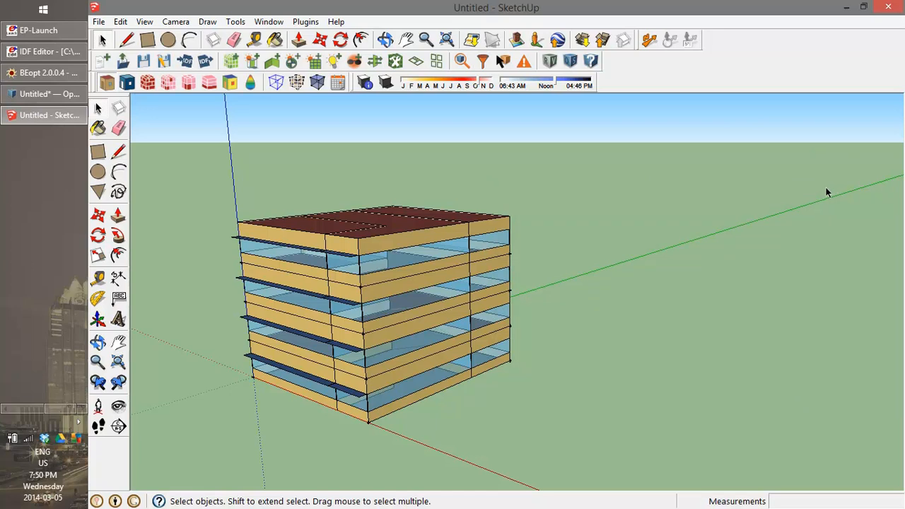
Render the building by space type and view it from above its front corner
left_click(168, 84)
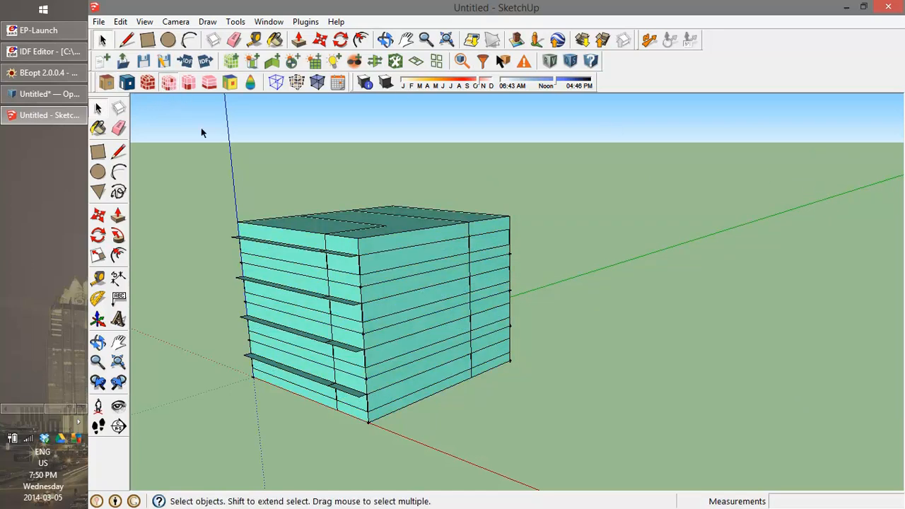
scroll(502, 205, "down", 2)
left_click_drag(374, 222, 364, 239)
scroll(312, 221, "up", 2)
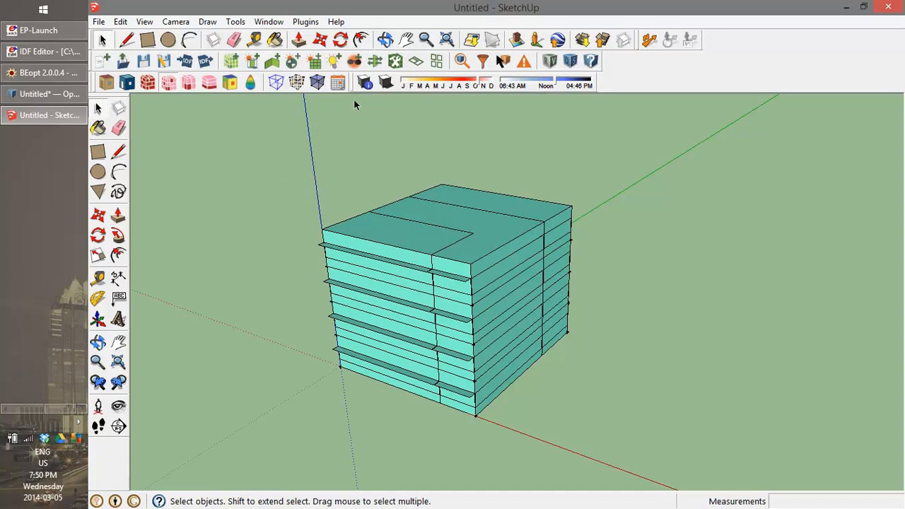
Review the space types available in the attributes for selected spaces, closing the dialog without changes
left_click(396, 62)
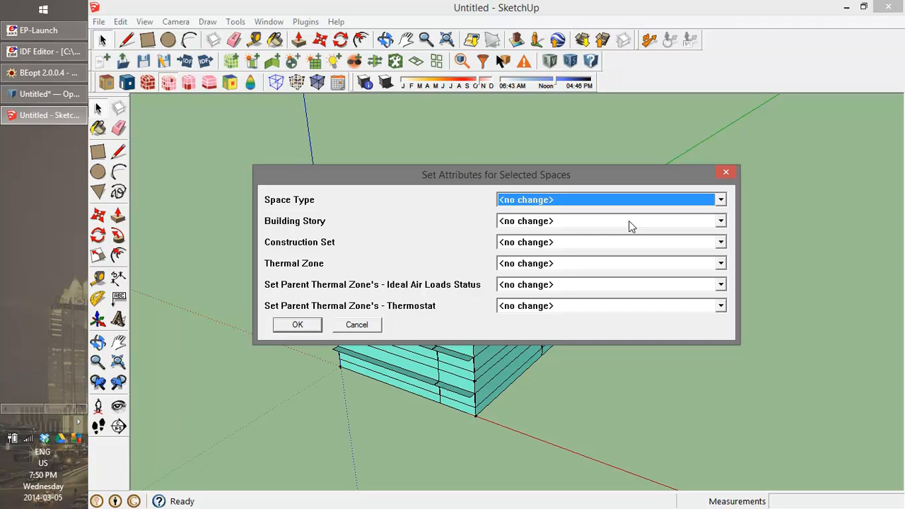
left_click(656, 202)
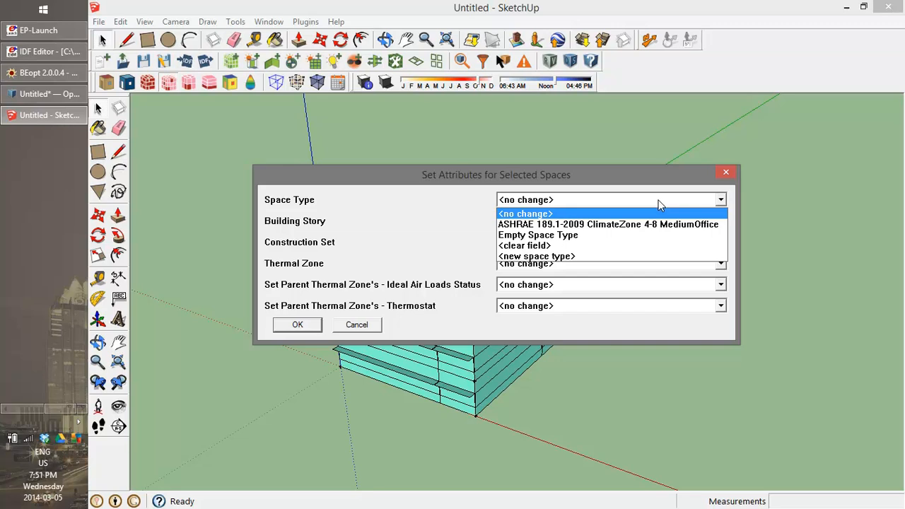
left_click(730, 178)
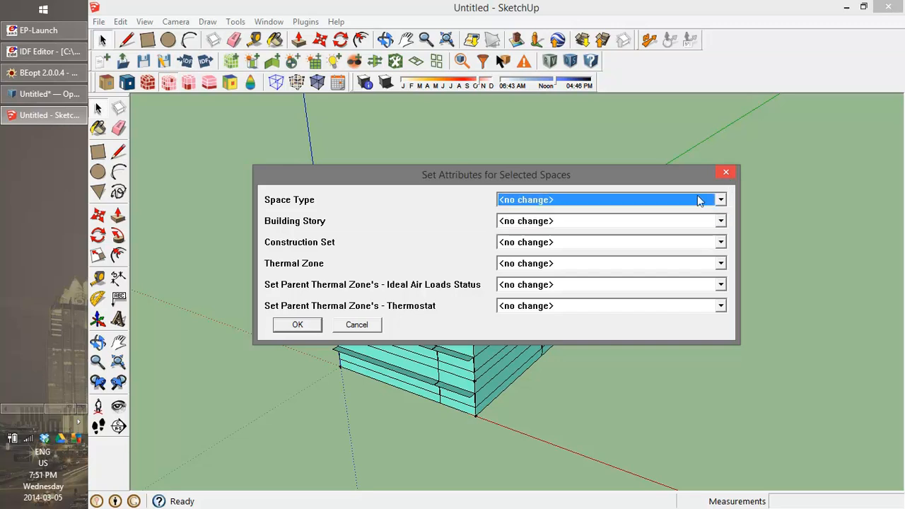
left_click(727, 172)
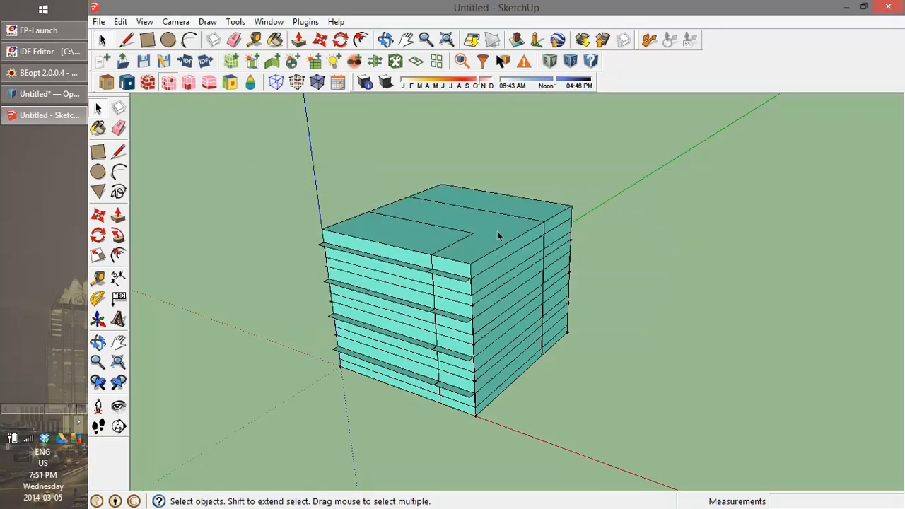
Inspect the entity info of the top storey's L-shaped middle space, then clear the selection
left_click(475, 257)
right_click(478, 240)
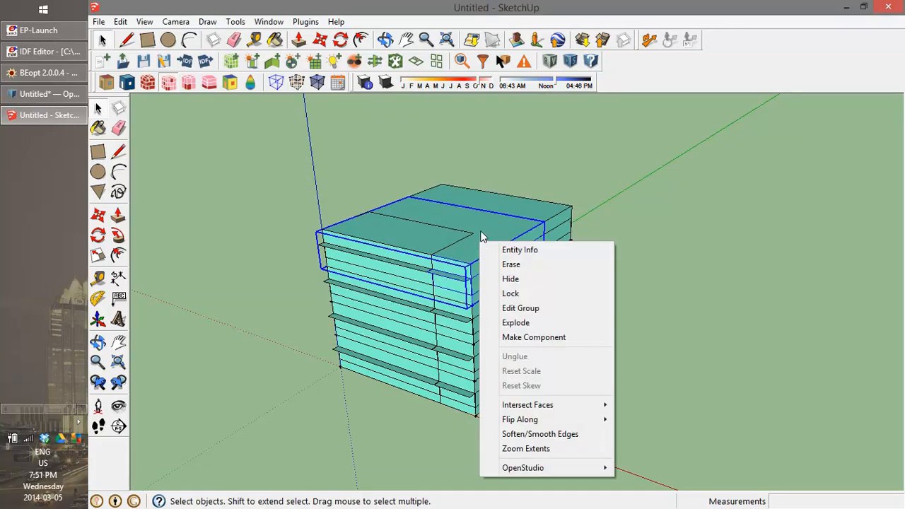
left_click(529, 252)
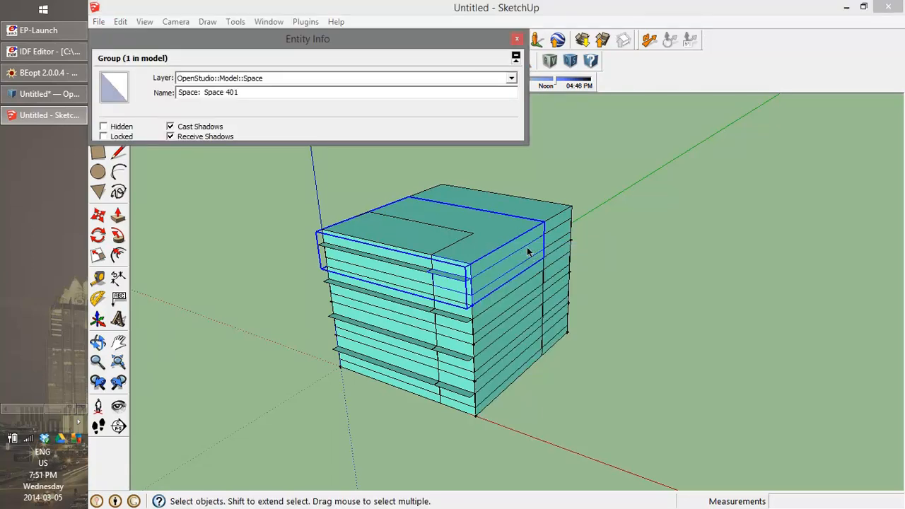
left_click(517, 38)
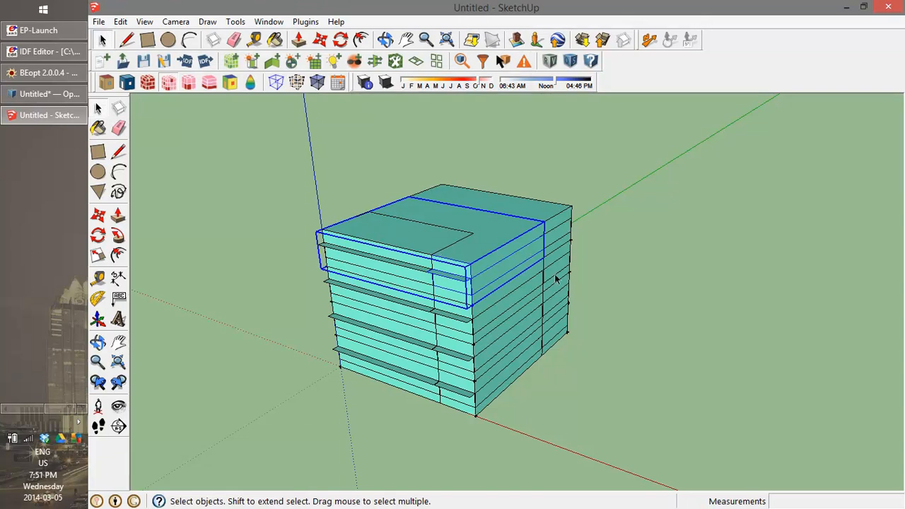
left_click(626, 282)
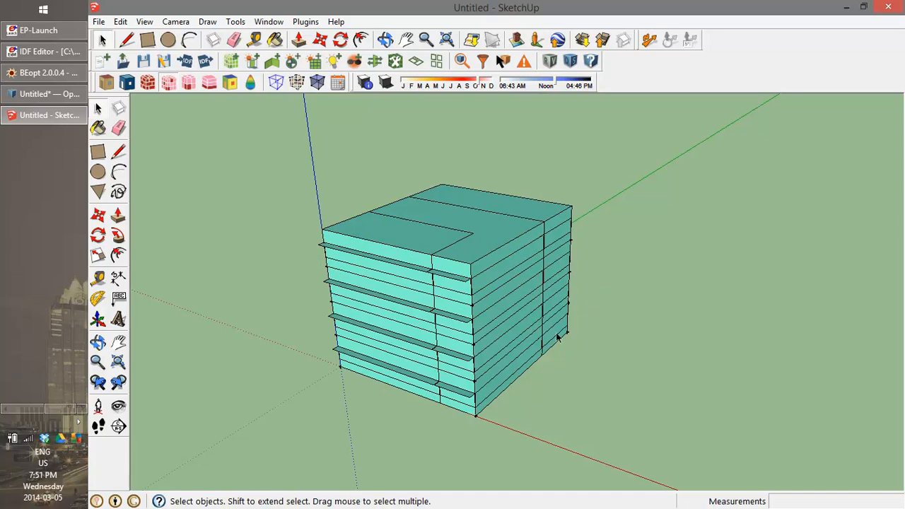
left_click(415, 238)
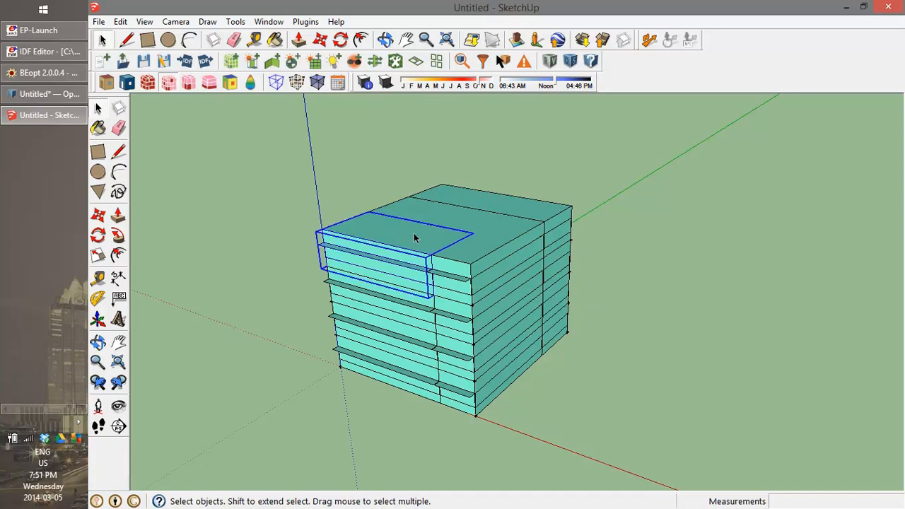
right_click(412, 239)
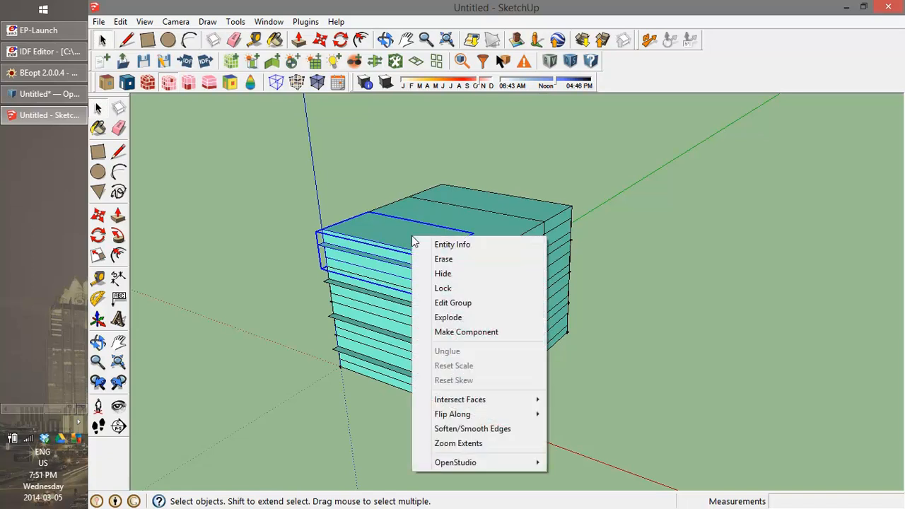
left_click(472, 308)
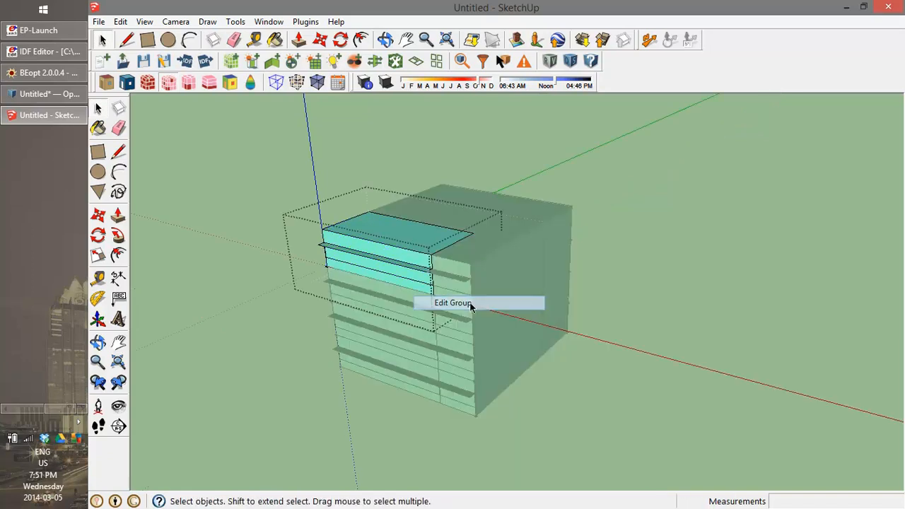
left_click(575, 265)
Assign the top storey's rectangular front space to a new thermal zone and render the building by thermal zone
left_click(398, 240)
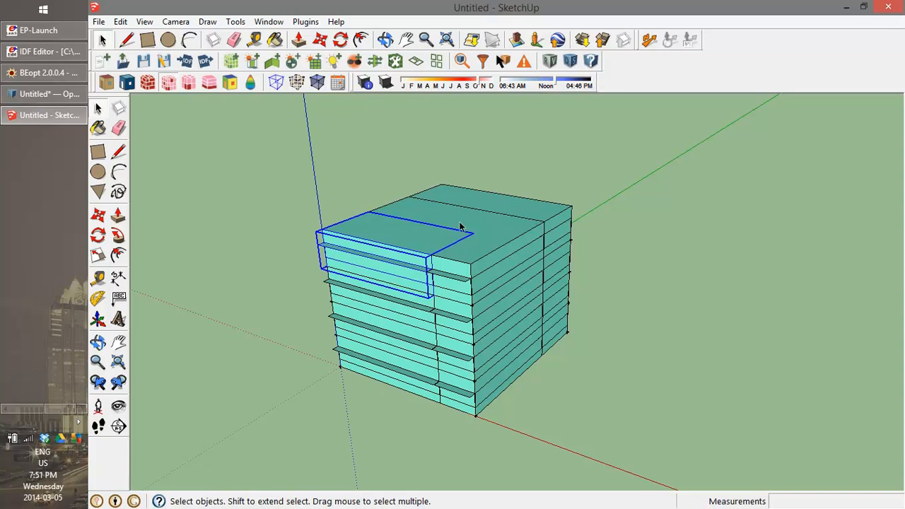
left_click(398, 65)
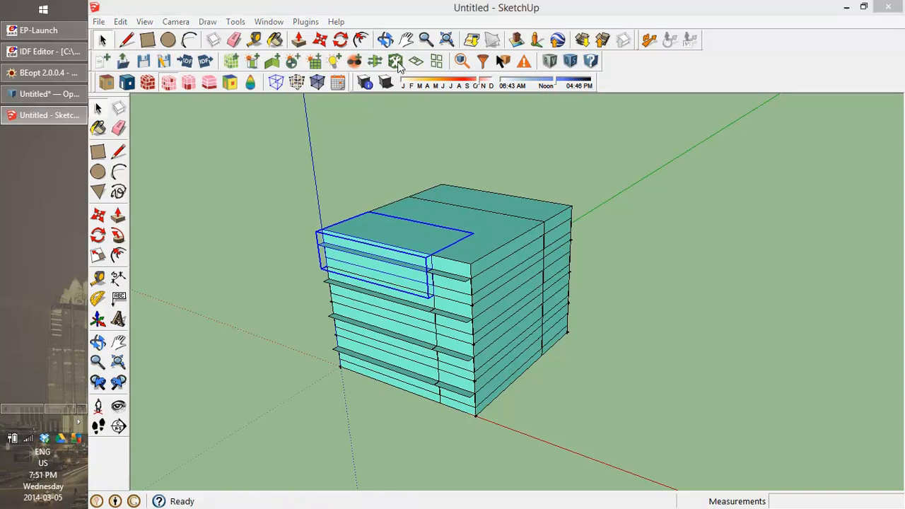
left_click(618, 265)
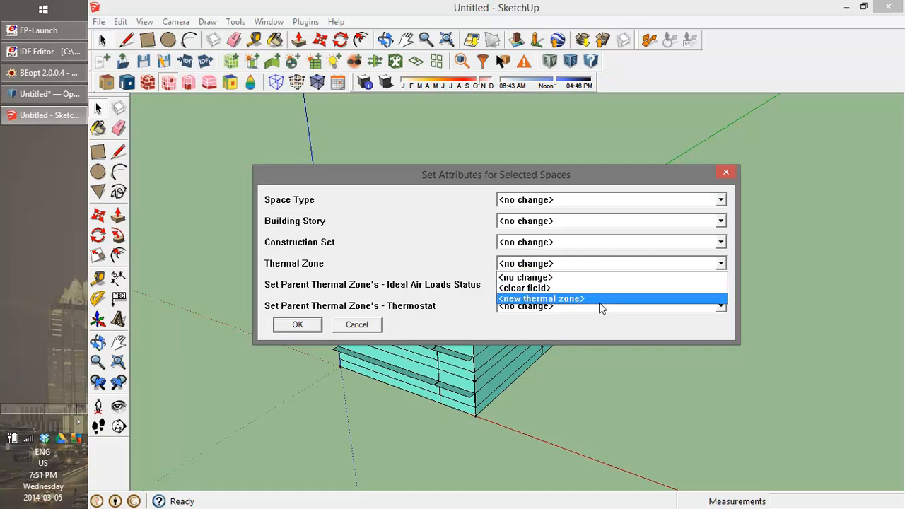
left_click(606, 299)
left_click_drag(485, 172, 697, 129)
left_click(516, 285)
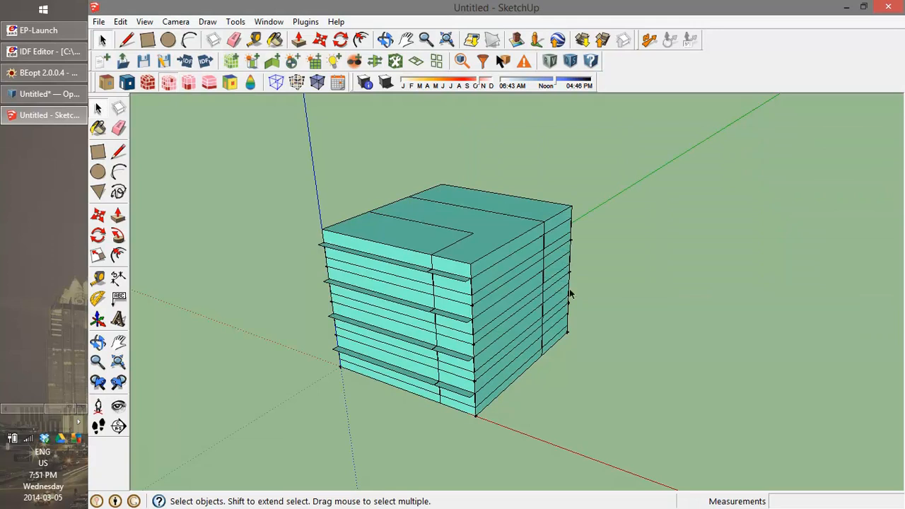
left_click(189, 84)
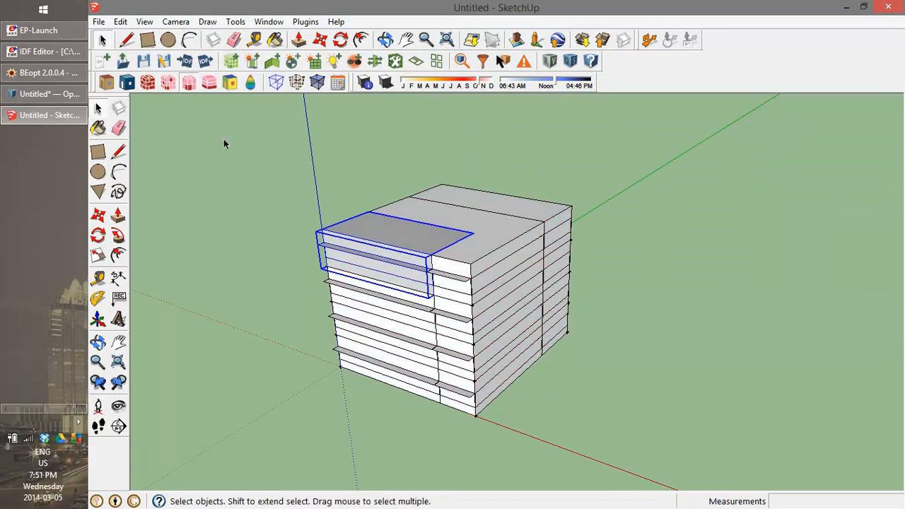
left_click(388, 414)
left_click(548, 341)
left_click_drag(597, 354, 472, 360)
left_click(642, 388)
left_click_drag(642, 388, 543, 248)
key("space")
left_click_drag(366, 272, 634, 481)
key("o")
key("space")
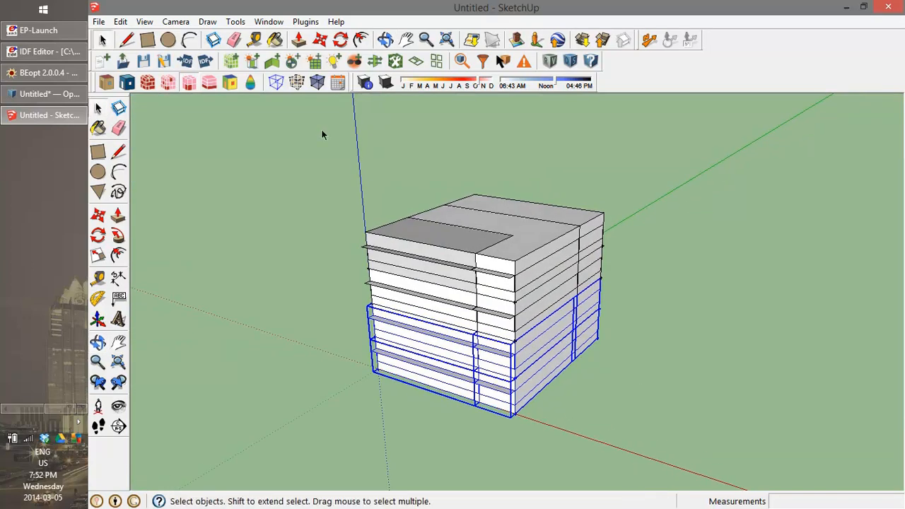
right_click(497, 364)
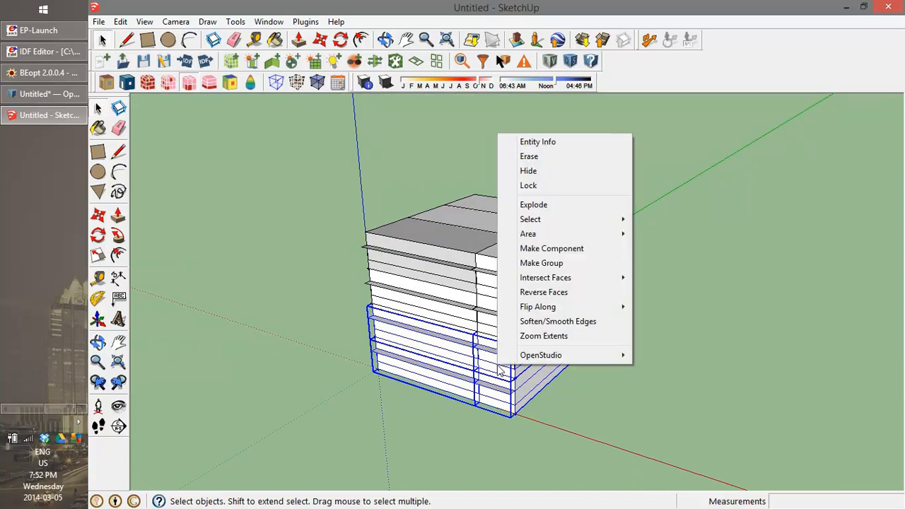
left_click(313, 330)
key("o")
left_click_drag(313, 330, 205, 256)
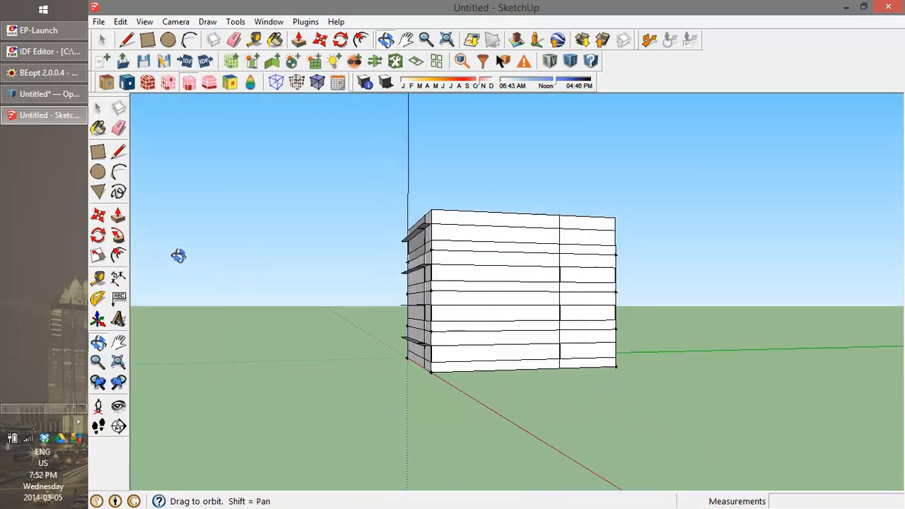
Assign all spaces on the two lowest storeys to a new thermal zone
key("space")
left_click_drag(363, 289, 707, 397)
key("o")
left_click_drag(583, 403, 700, 450)
key("space")
left_click(397, 64)
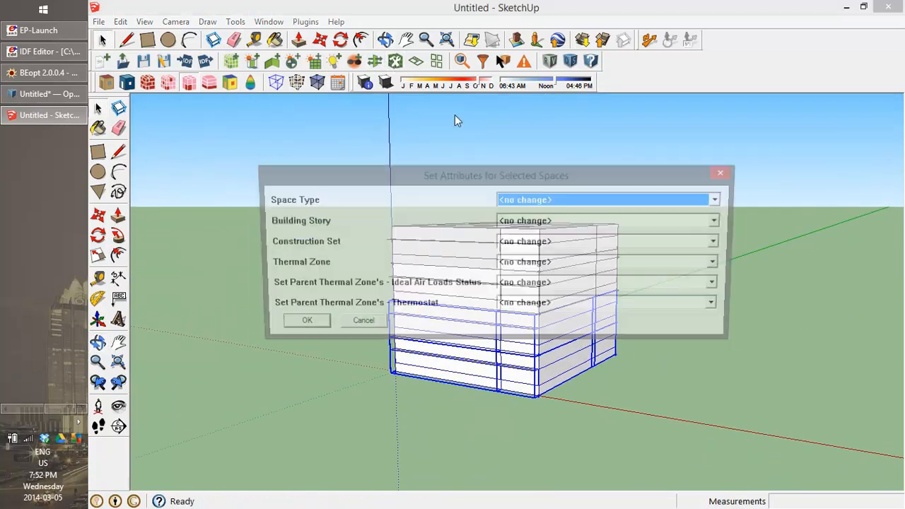
left_click(721, 264)
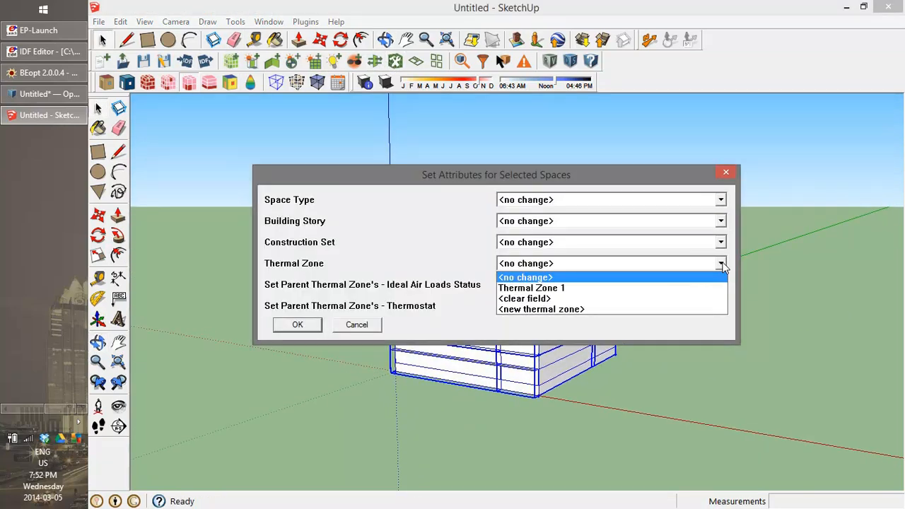
left_click(695, 309)
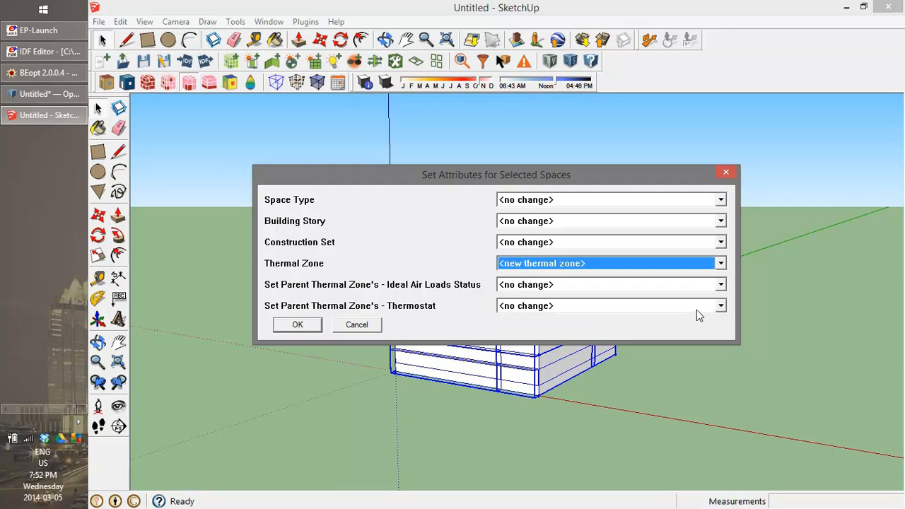
left_click(302, 323)
Assign the L-shaped middle spaces on the two upper storeys to another new thermal zone
key("o")
left_click_drag(707, 307, 804, 368)
left_click_drag(727, 315, 628, 315)
key("space")
left_click(530, 302)
left_click(523, 359)
left_click_drag(610, 364, 644, 258)
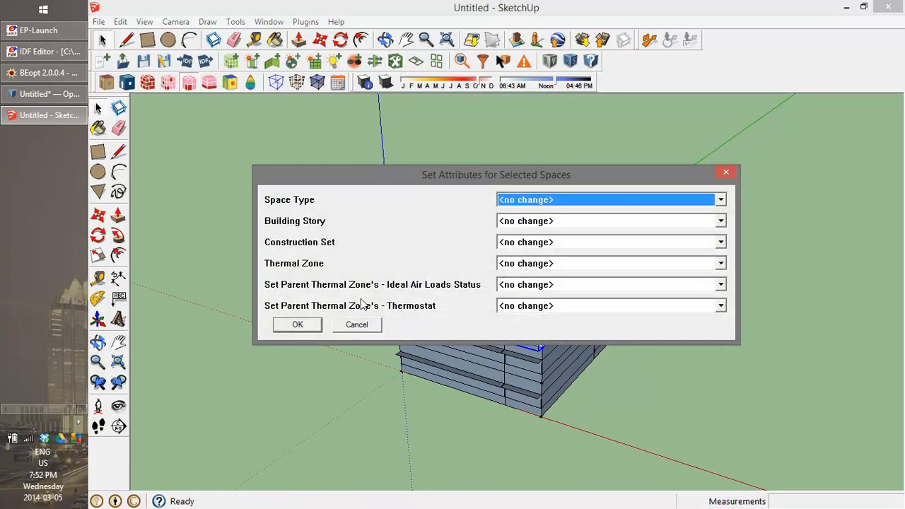
left_click(621, 263)
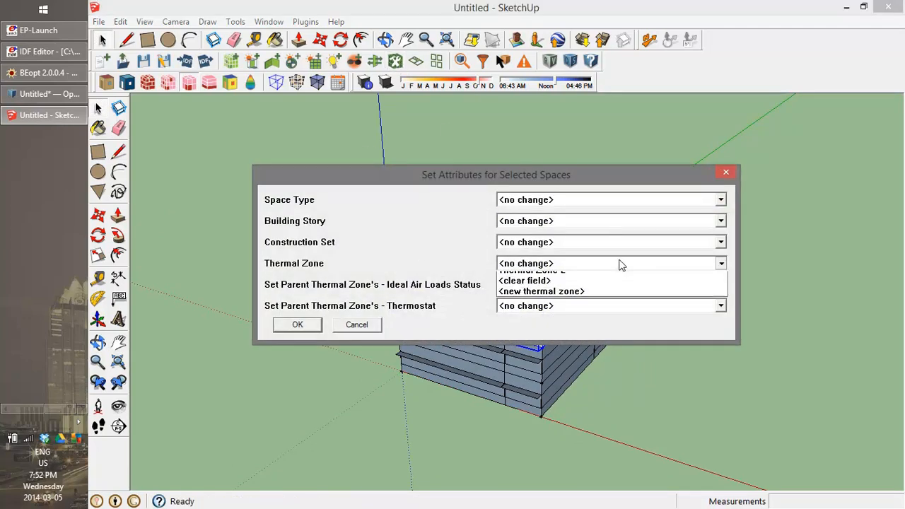
left_click(586, 318)
left_click(297, 325)
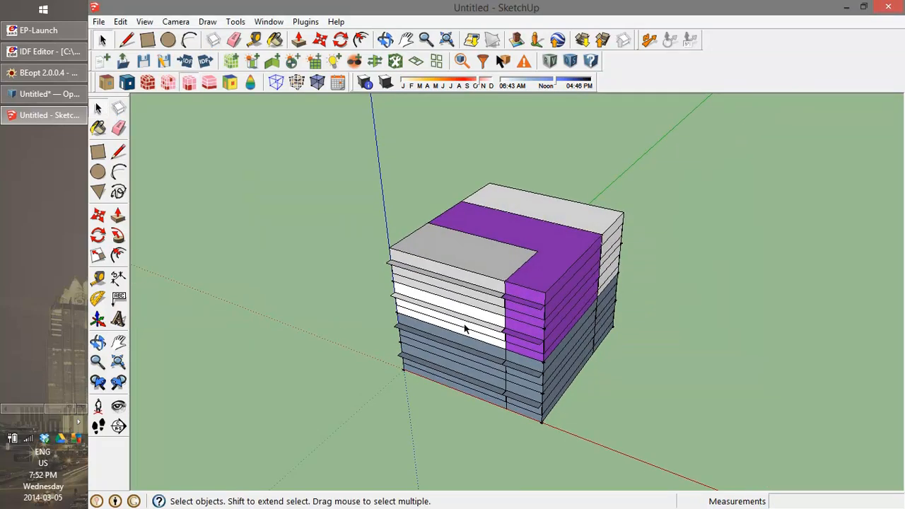
Assign the rectangular front space on the storey just below the top one to Thermal Zone 1
left_click(466, 327)
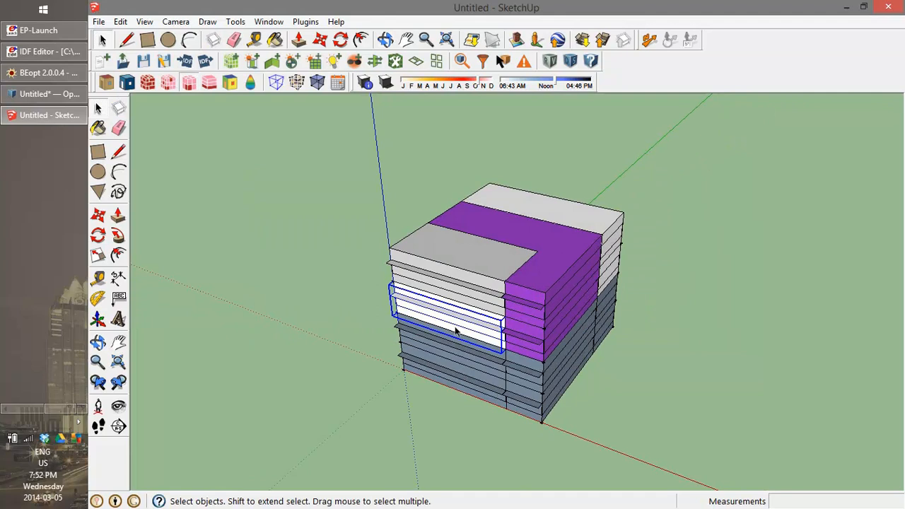
right_click(472, 324)
left_click(354, 330)
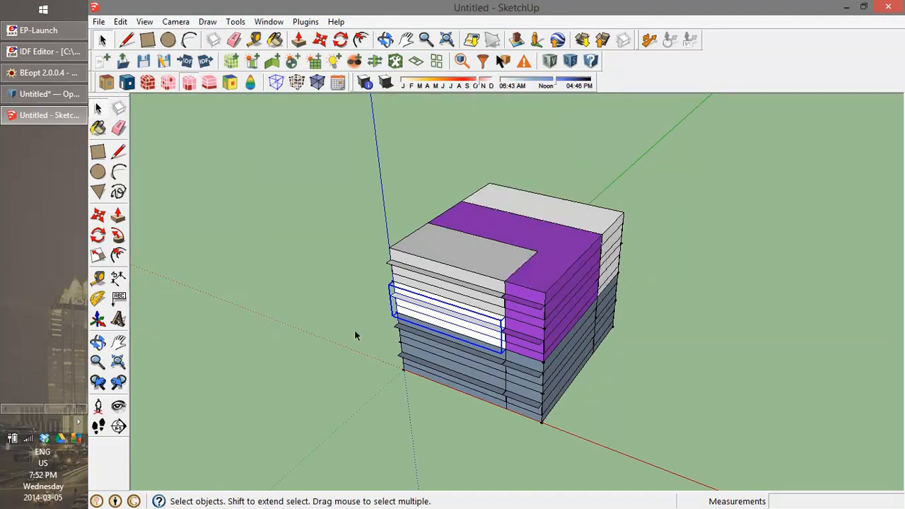
right_click(458, 324)
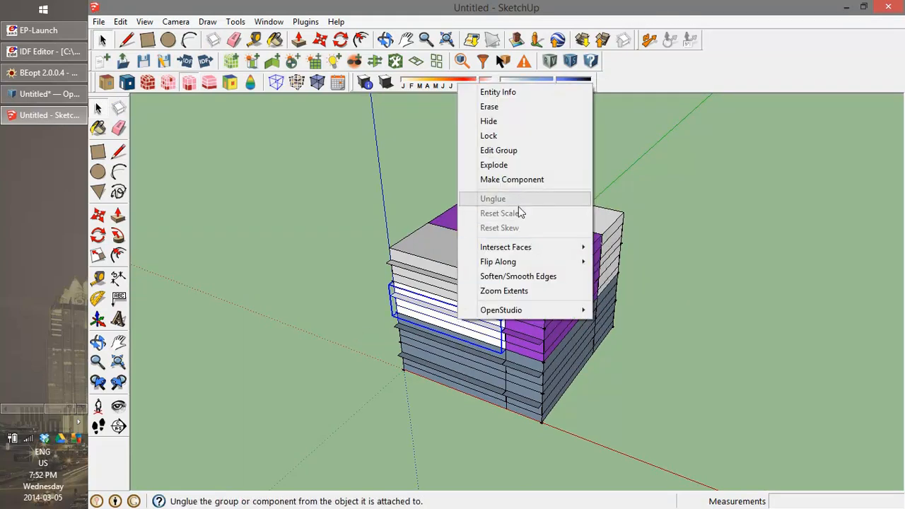
left_click(324, 302)
left_click(324, 302)
left_click(421, 311)
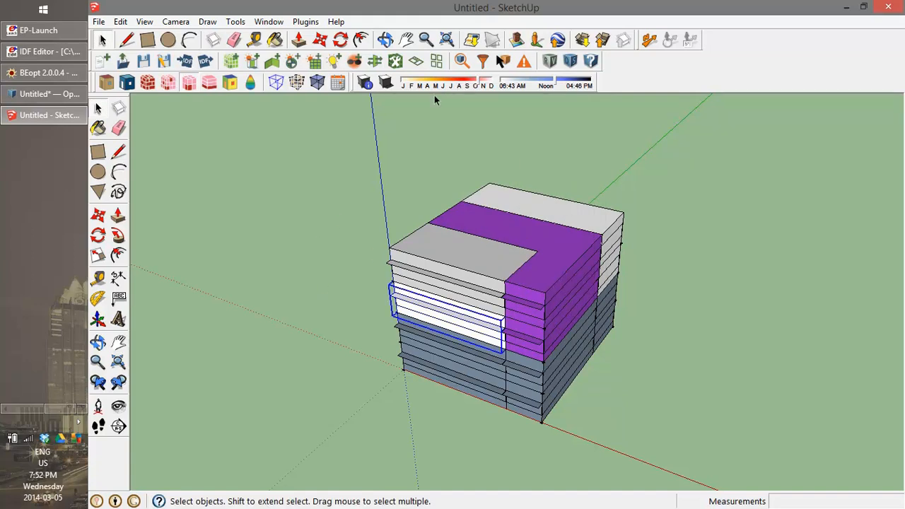
left_click(395, 61)
left_click_drag(545, 176, 712, 127)
left_click_drag(569, 123, 414, 106)
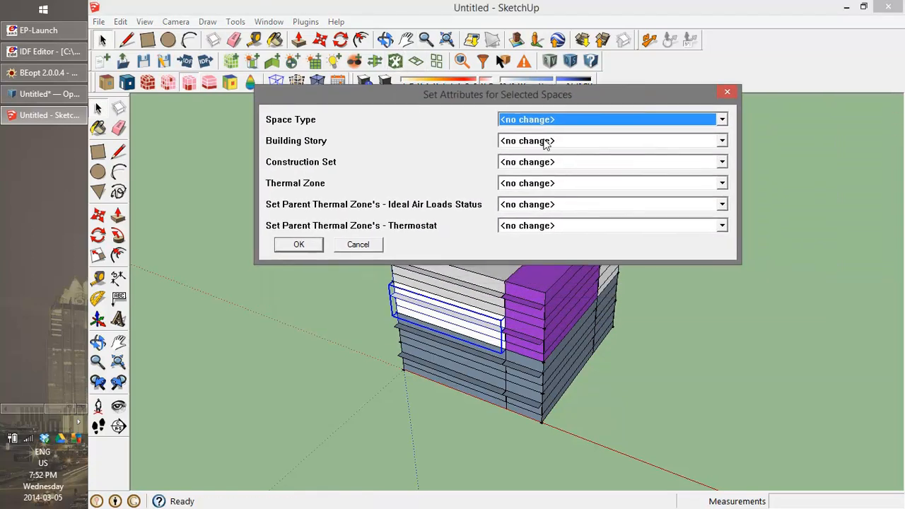
left_click(722, 184)
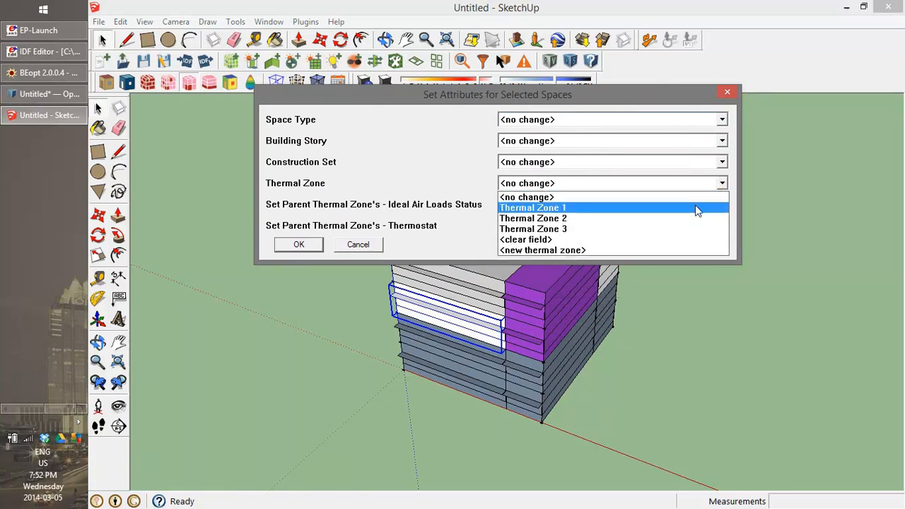
left_click(697, 204)
left_click(299, 244)
Assign the rear spaces on the two upper storeys to a new thermal zone
mouse_move(683, 293)
left_mouse_down()
mouse_move(490, 290)
mouse_move(523, 286)
left_mouse_up()
left_click_drag(725, 270, 578, 268)
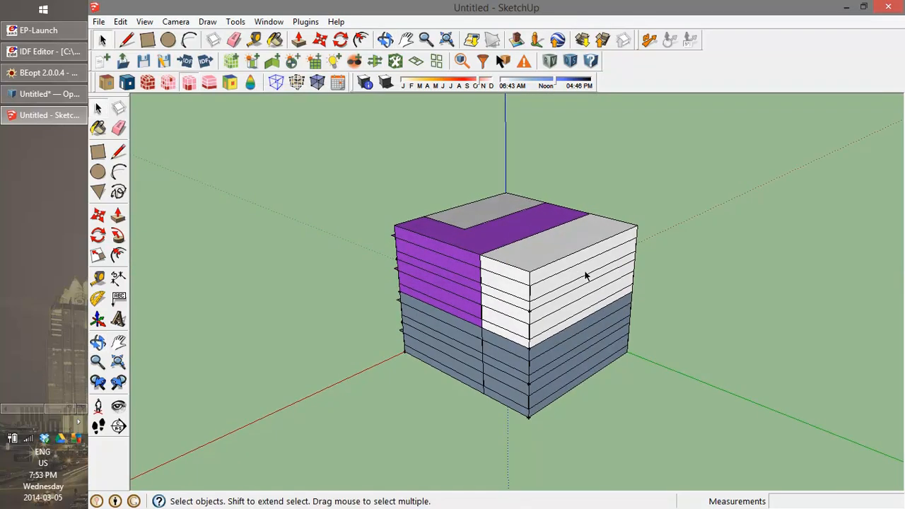
left_click(570, 305)
left_click(564, 320, "shift")
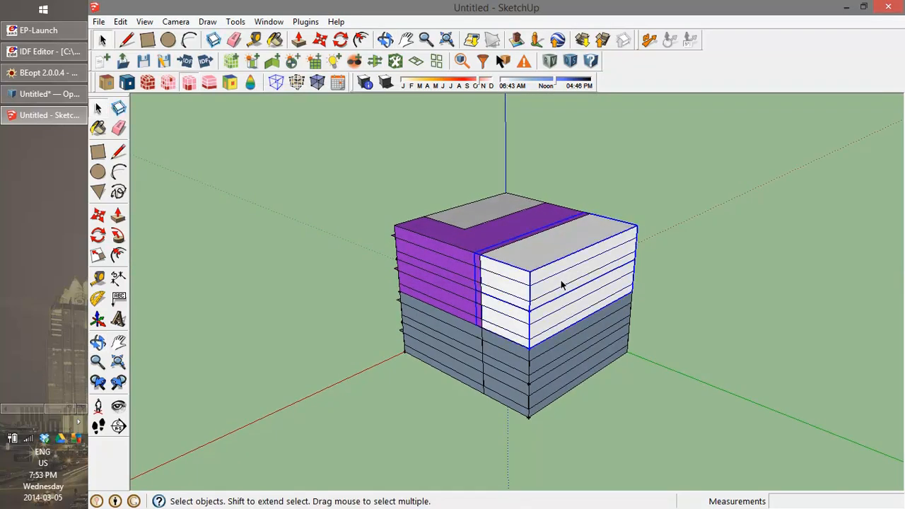
right_click(562, 284)
left_click(693, 318)
left_click(692, 318)
left_click(572, 274)
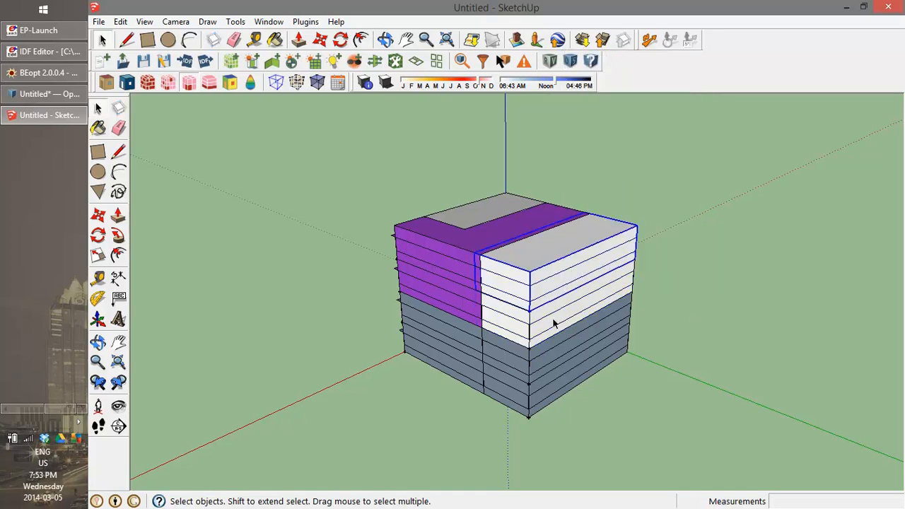
left_click(395, 61)
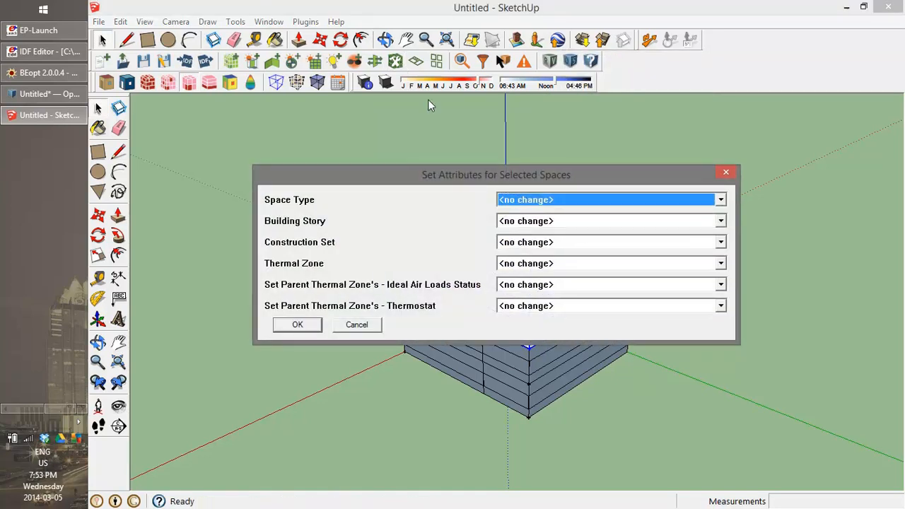
left_click(571, 263)
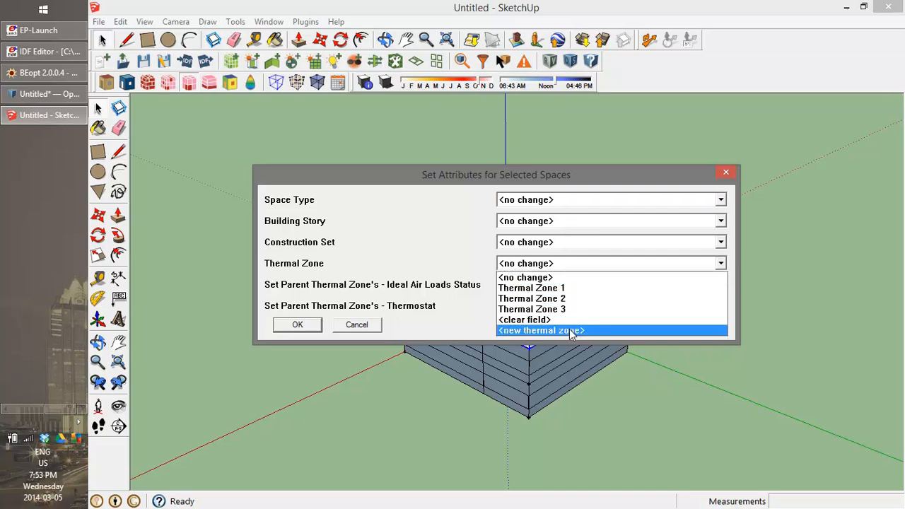
left_click(571, 331)
left_click(300, 326)
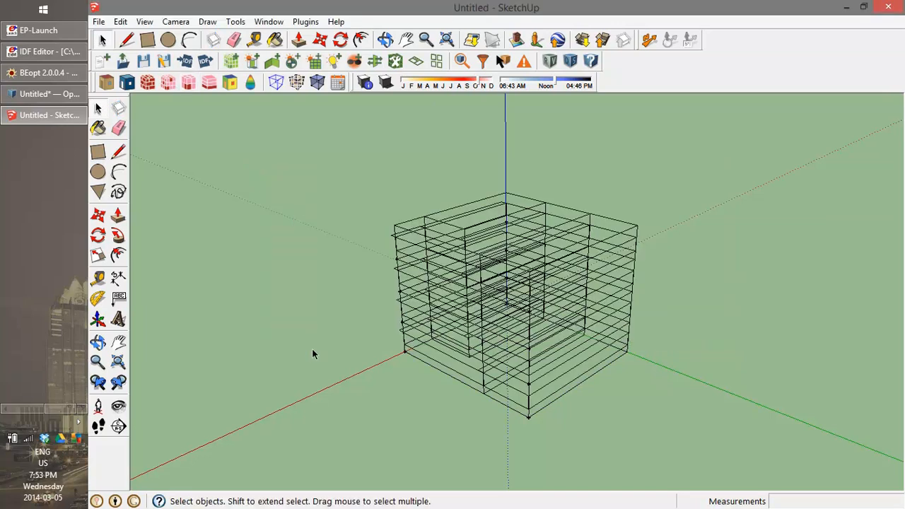
left_click_drag(309, 350, 693, 354)
key("ctrl+s")
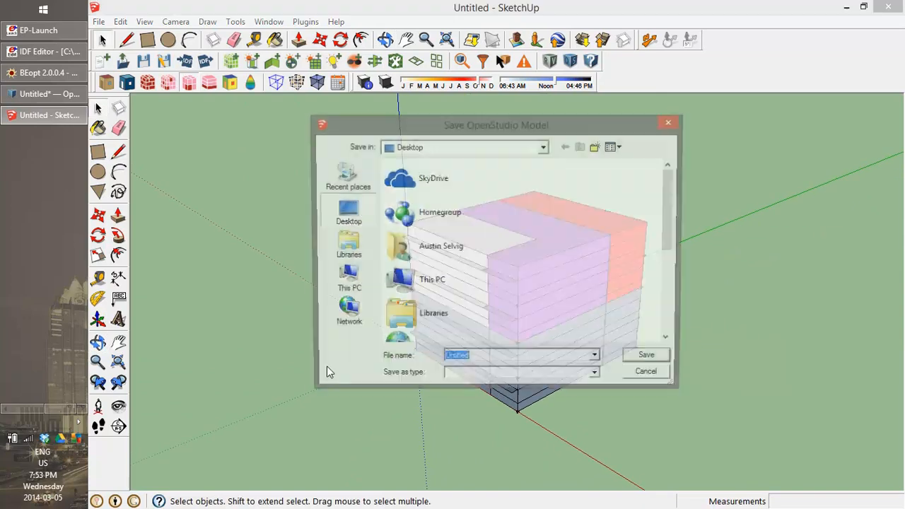
left_click(646, 380)
left_click_drag(390, 385, 538, 416)
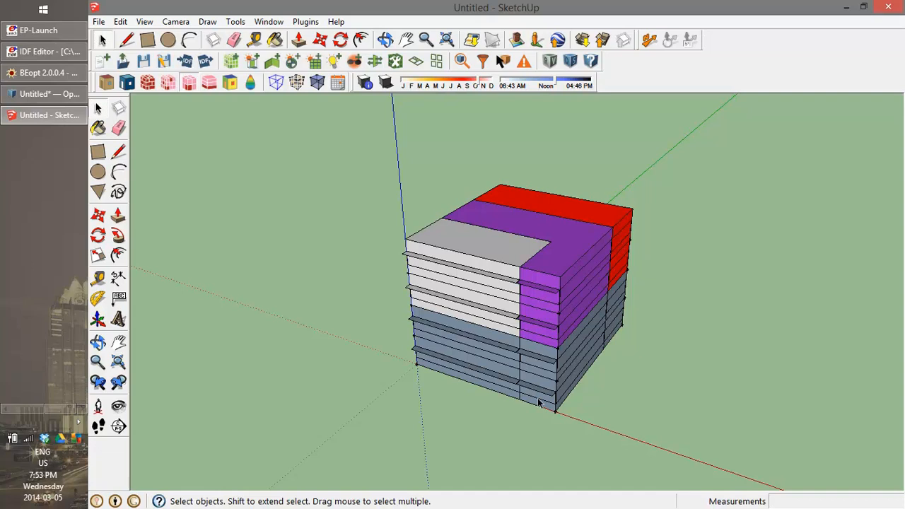
left_click(99, 21)
left_click(148, 85)
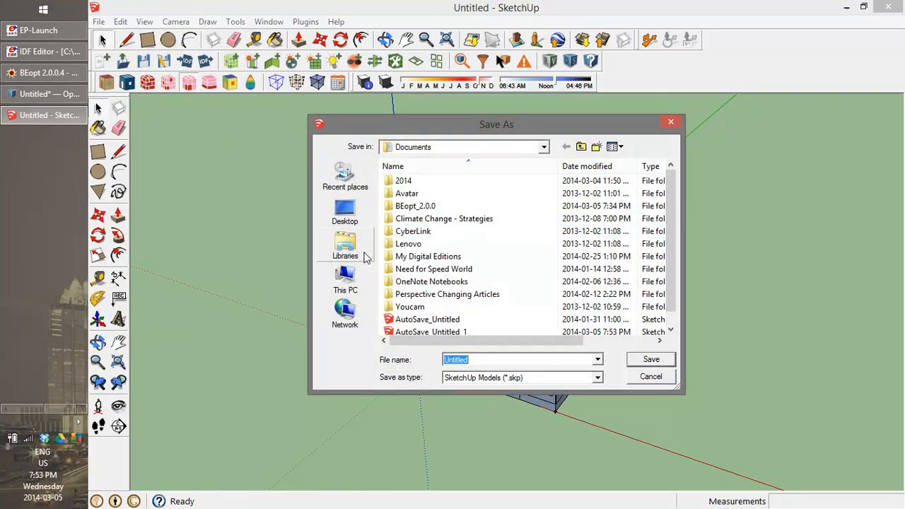
left_click(345, 212)
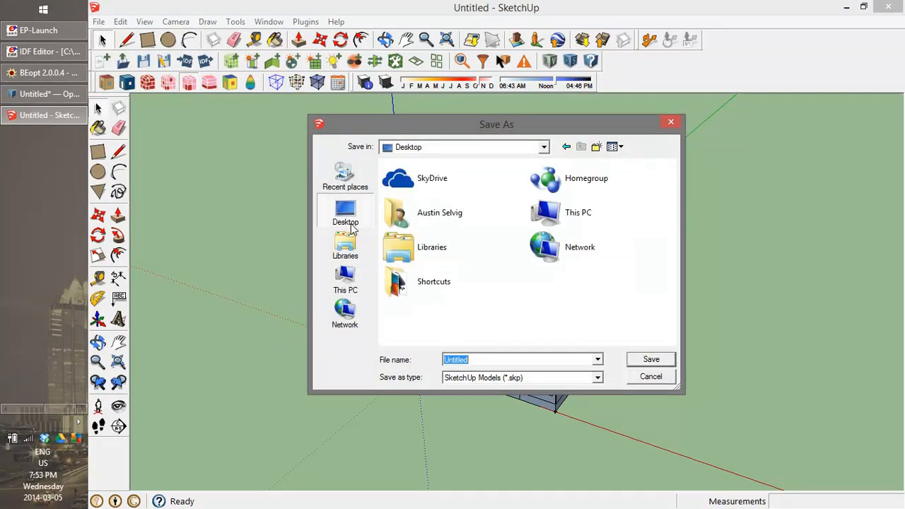
double_click(482, 360)
left_click(651, 377)
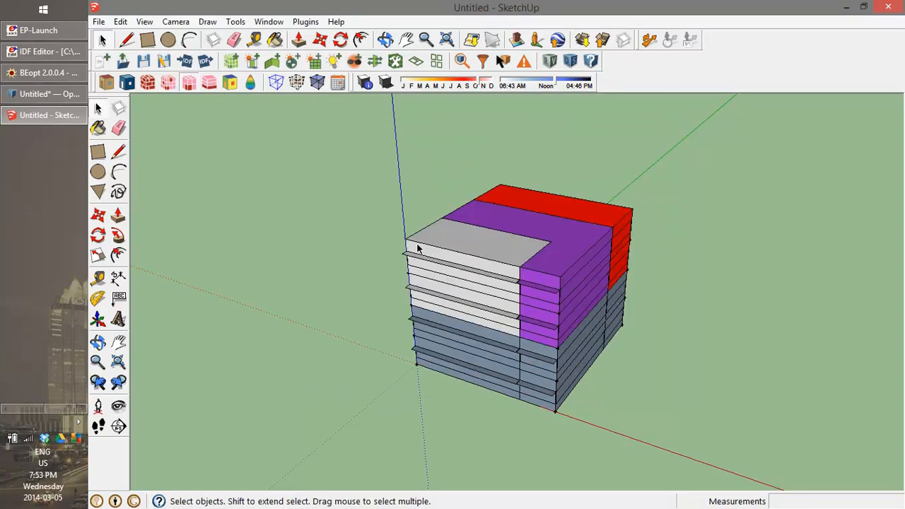
Save the OpenStudio model to the desktop as Test and open it in the OpenStudio application
left_click(143, 62)
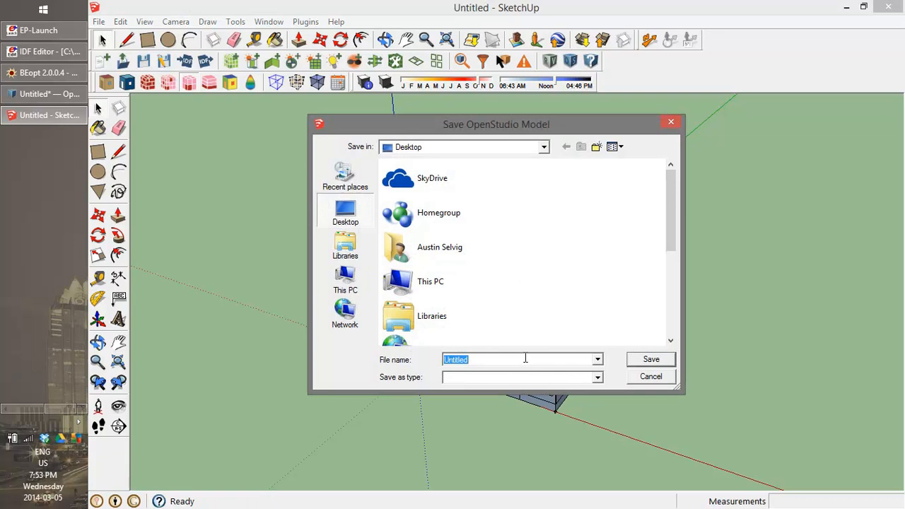
type("Test")
left_click(659, 359)
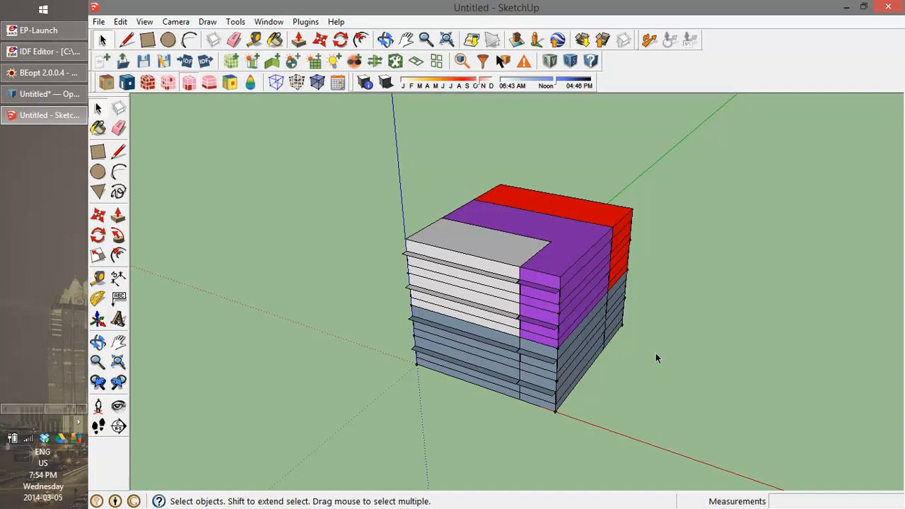
left_click(571, 61)
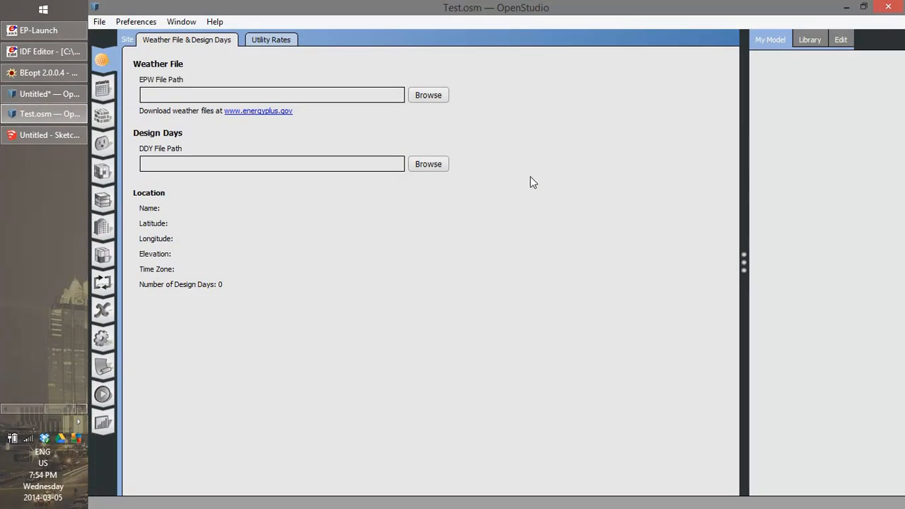
Open the EPW weather file chooser and enlarge its window and folder tree pane
left_click(428, 96)
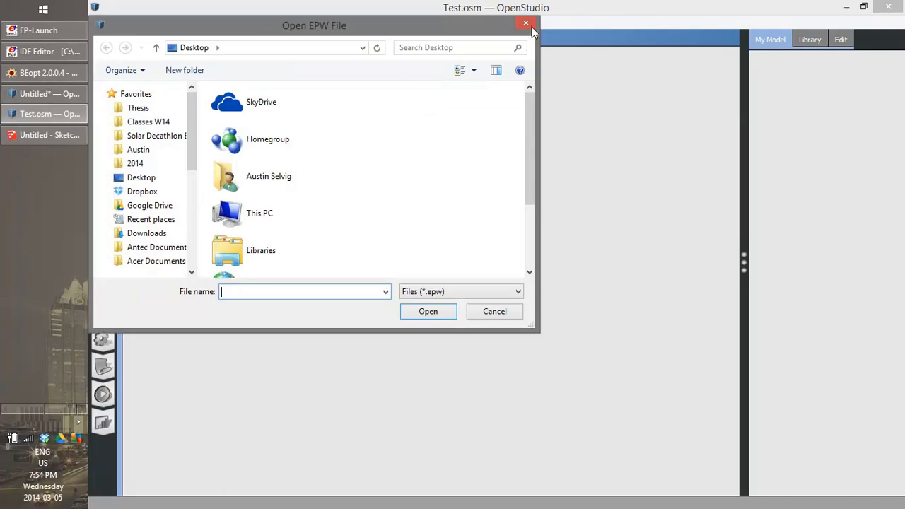
left_click(530, 26)
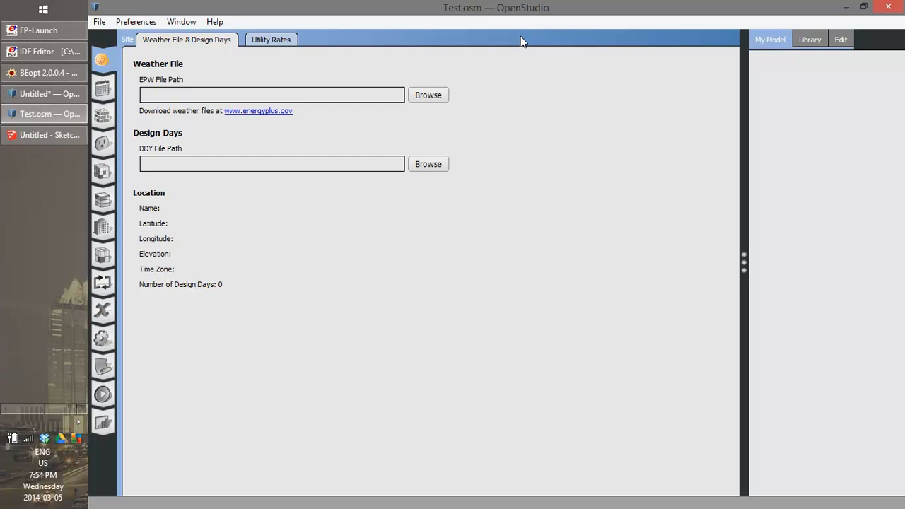
left_click(437, 96)
scroll(525, 161, "down", 3)
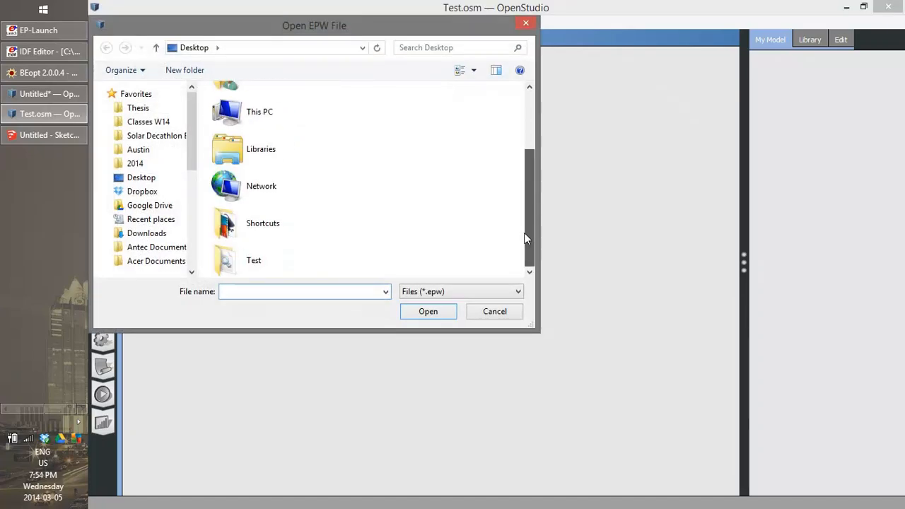
left_click_drag(528, 184, 530, 114)
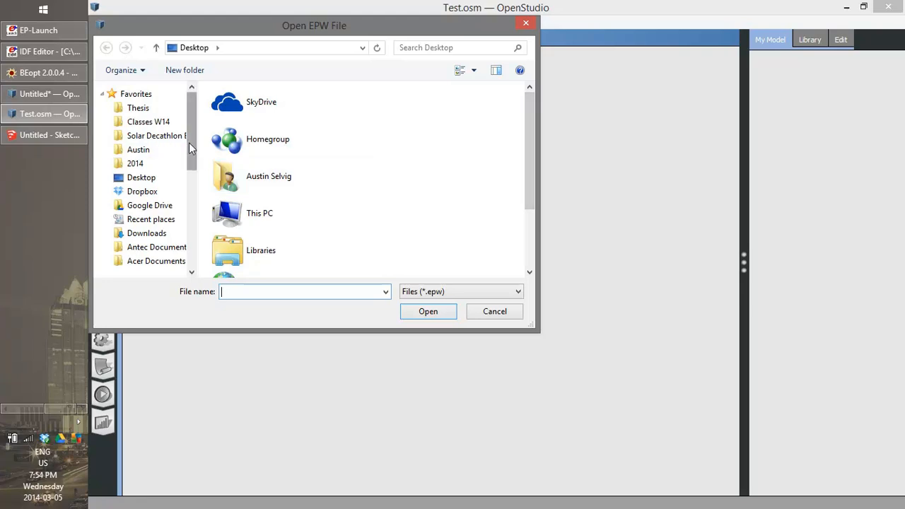
left_click_drag(510, 27, 597, 30)
left_click_drag(620, 326, 745, 338)
left_click_drag(284, 232, 344, 228)
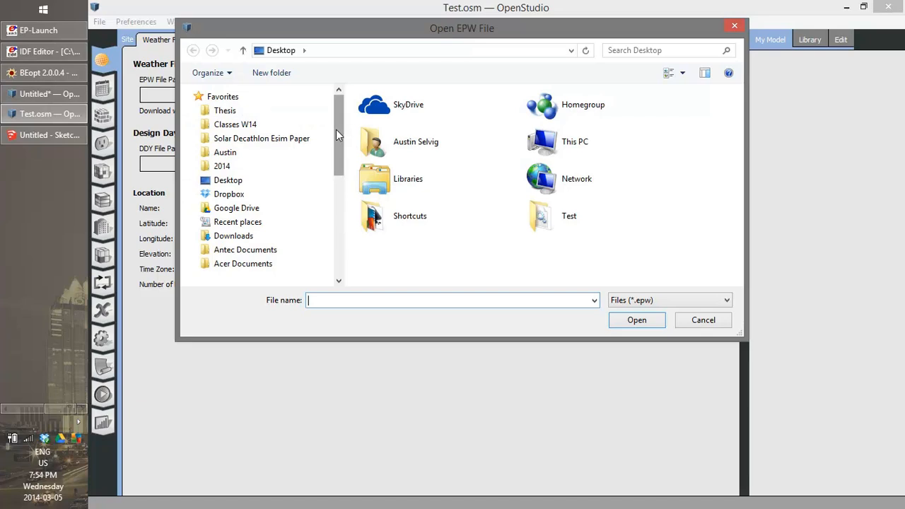
Load USA_CA_San.Francisco.Intl.AP.724940_TMY3.epw from the WeatherData folder of EnergyPlusV8-0-0 on drive C as the weather file
scroll(335, 132, "down", 1)
scroll(335, 126, "up", 1)
scroll(342, 172, "down", 5)
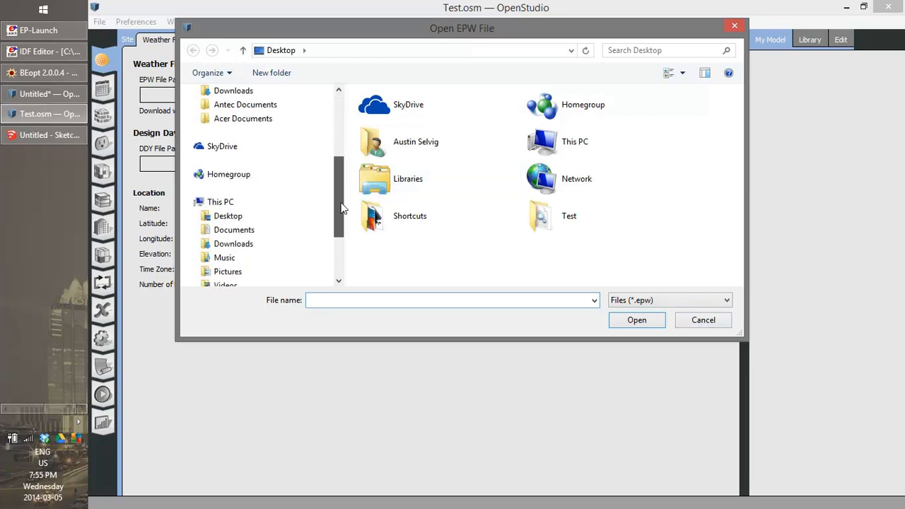
left_click(258, 231)
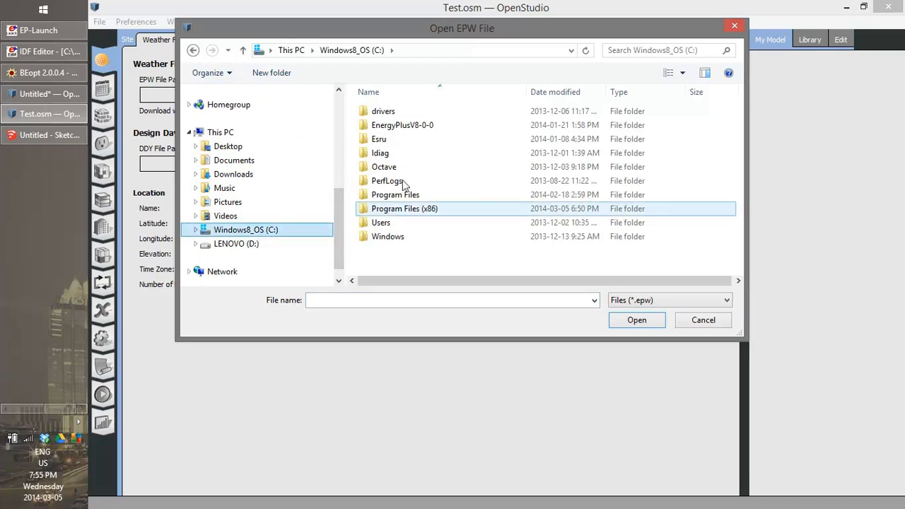
double_click(417, 126)
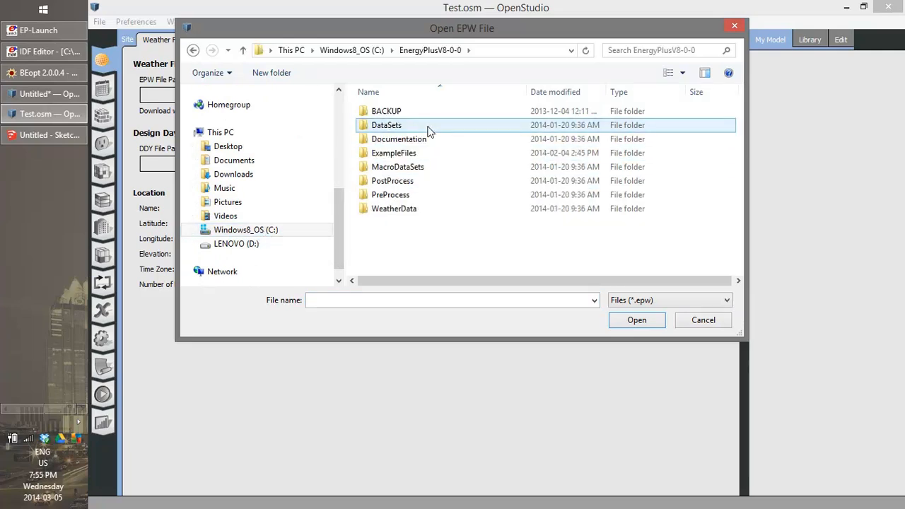
double_click(420, 209)
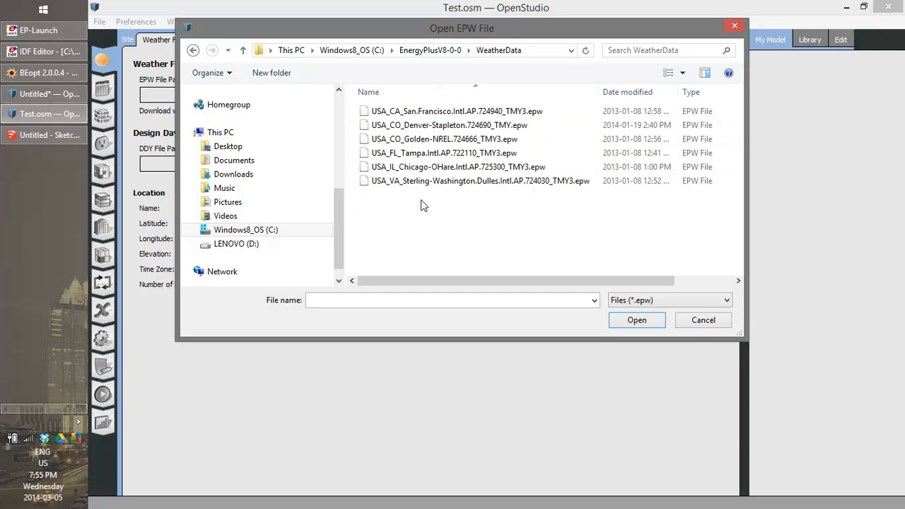
left_click(456, 113)
double_click(456, 113)
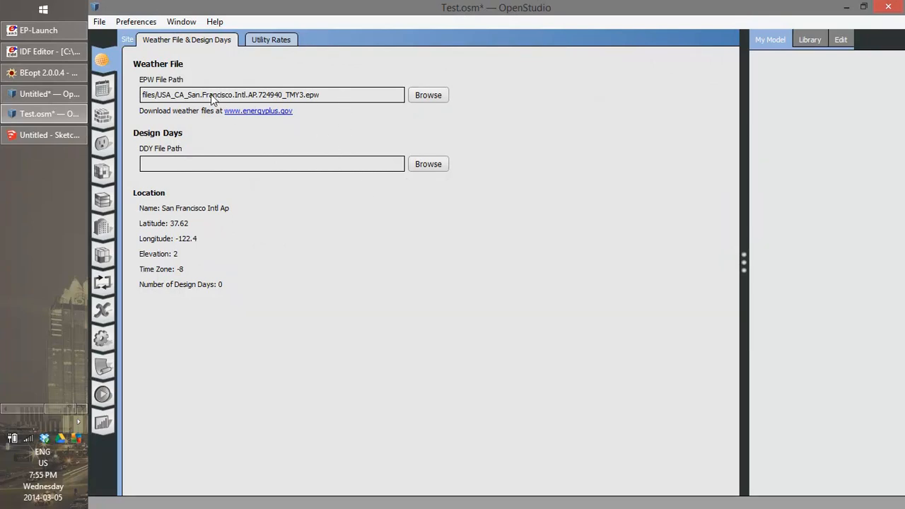
Load the USA_CA_San.Francisco.Intl.AP.724940_TMY3 DDY file from C:/EnergyPlusV8-0-0/WeatherData for the design days
left_click(436, 169)
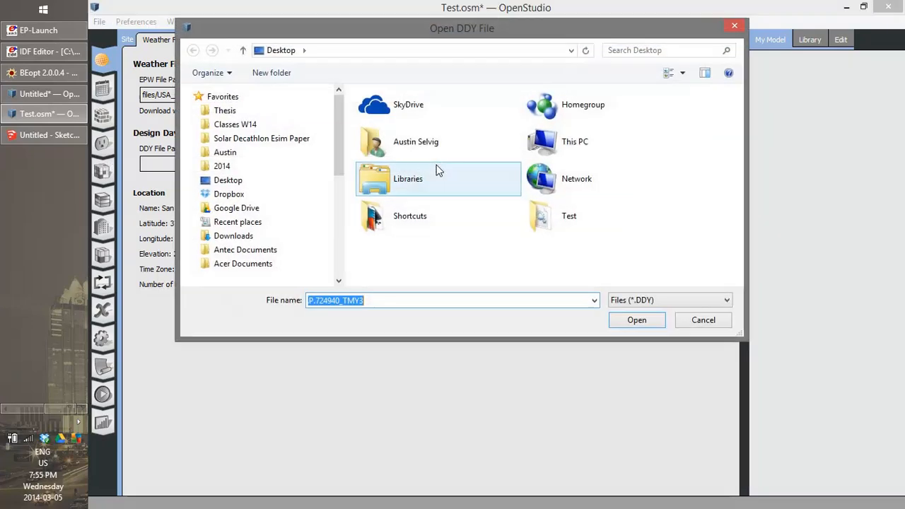
left_click_drag(341, 161, 346, 269)
scroll(345, 263, "up", 1)
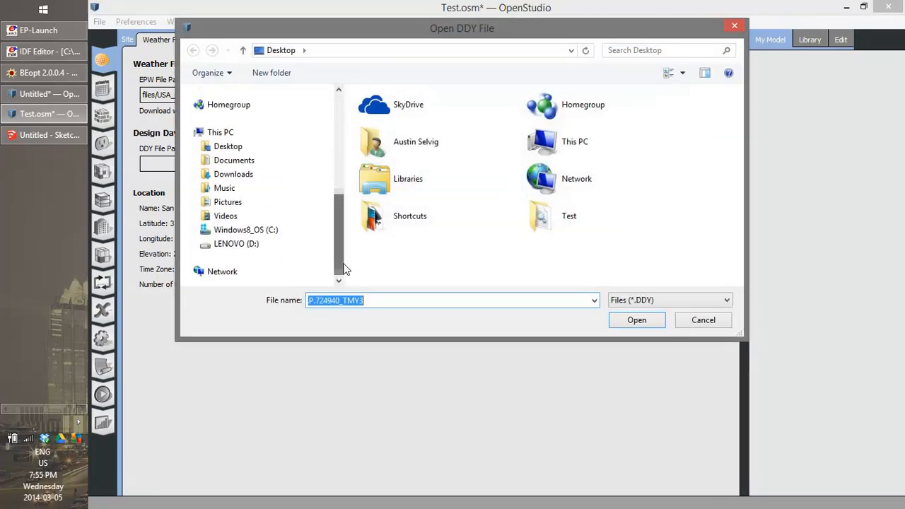
left_click(253, 233)
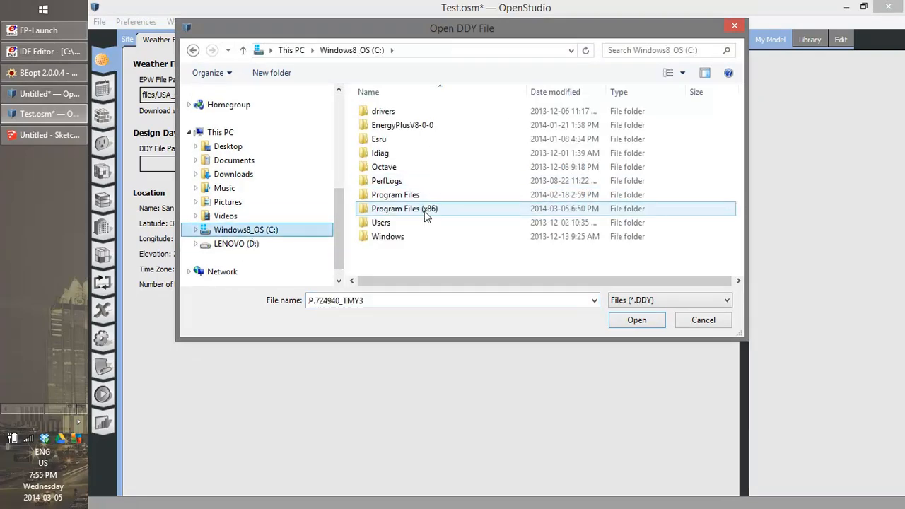
double_click(421, 126)
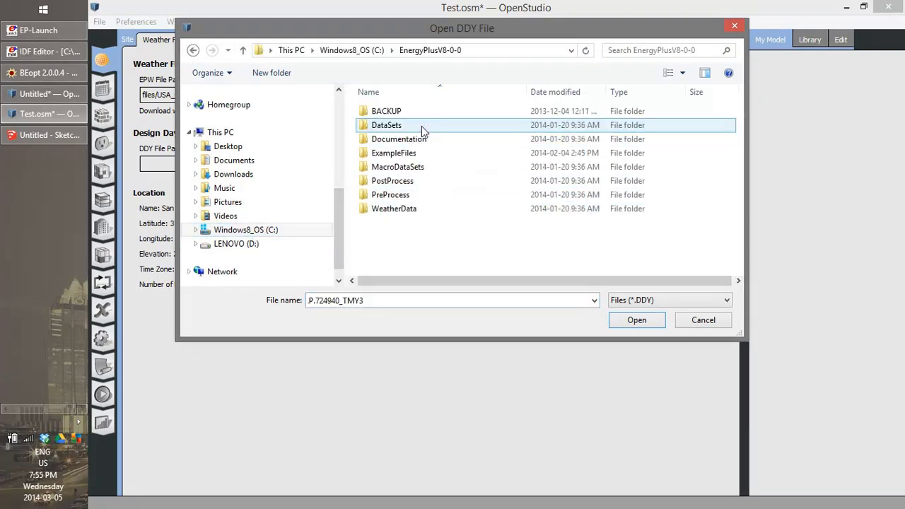
double_click(412, 210)
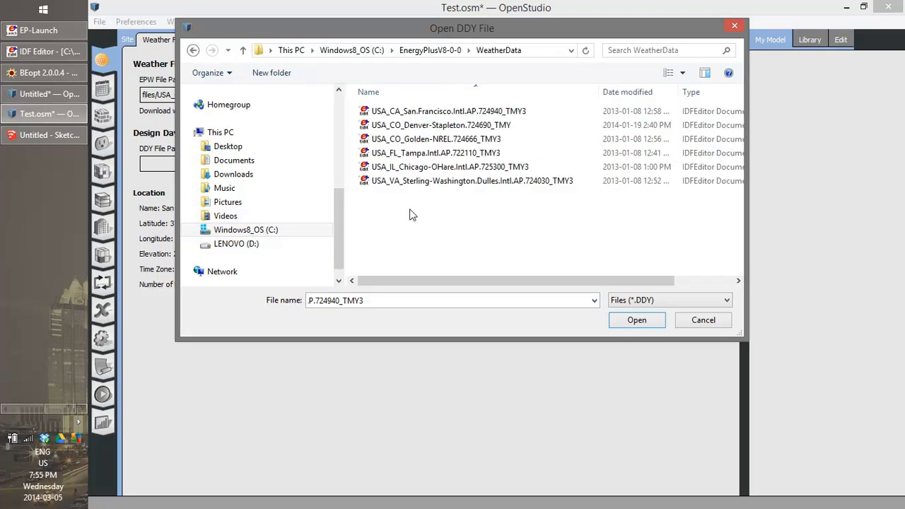
left_click_drag(332, 36, 350, 73)
double_click(466, 149)
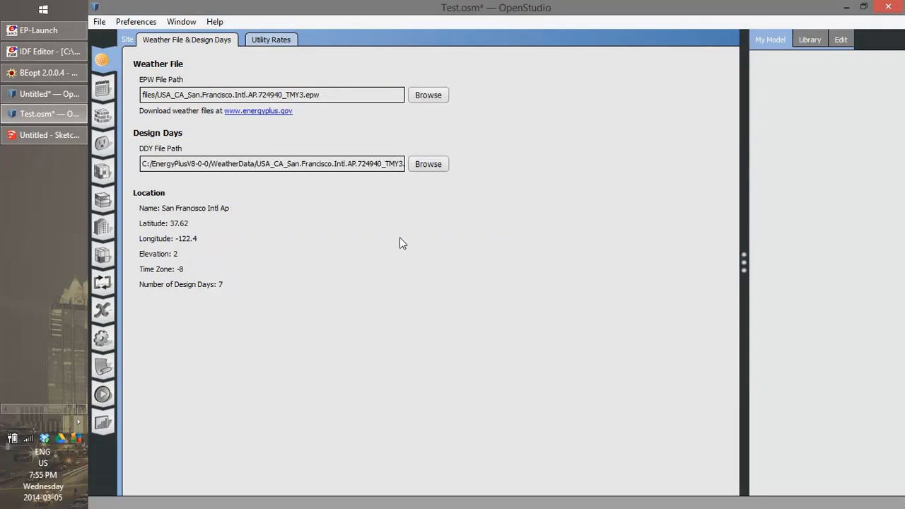
Look over the site's utility rates and the year settings of the schedules
left_click(281, 41)
left_click(196, 39)
left_click(103, 87)
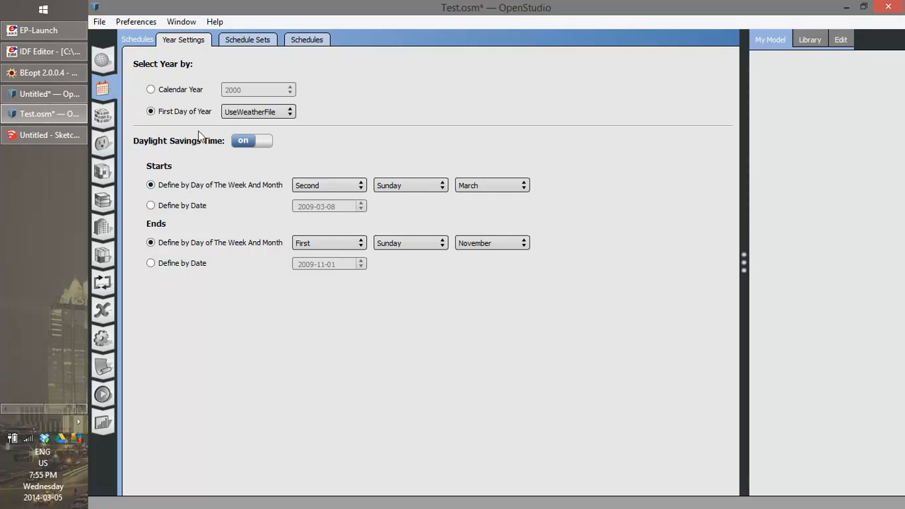
Compare the default schedules assigned in the MediumOffice Schedules set with the list of individual schedules
left_click(249, 41)
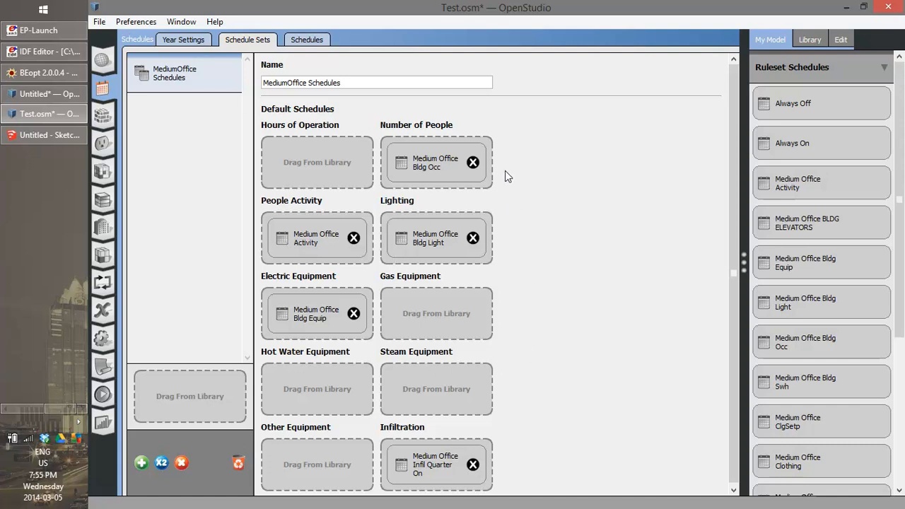
left_click(306, 40)
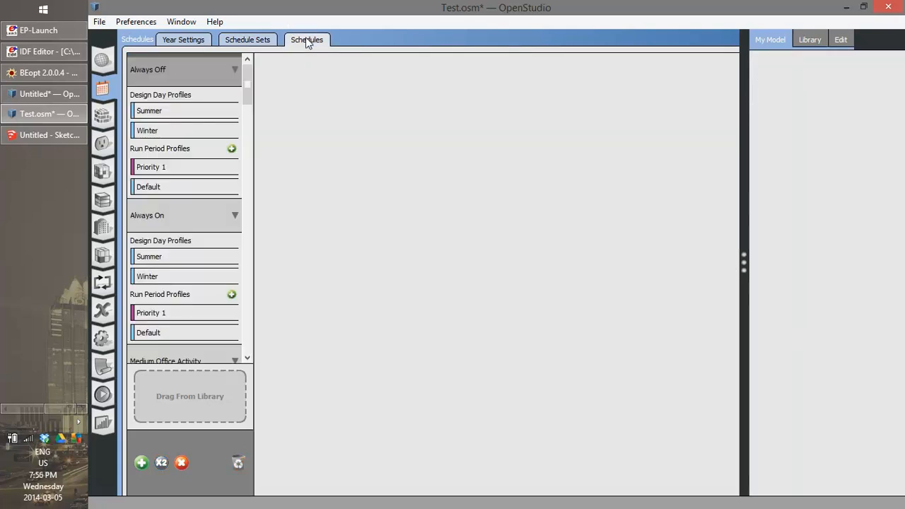
left_click(254, 39)
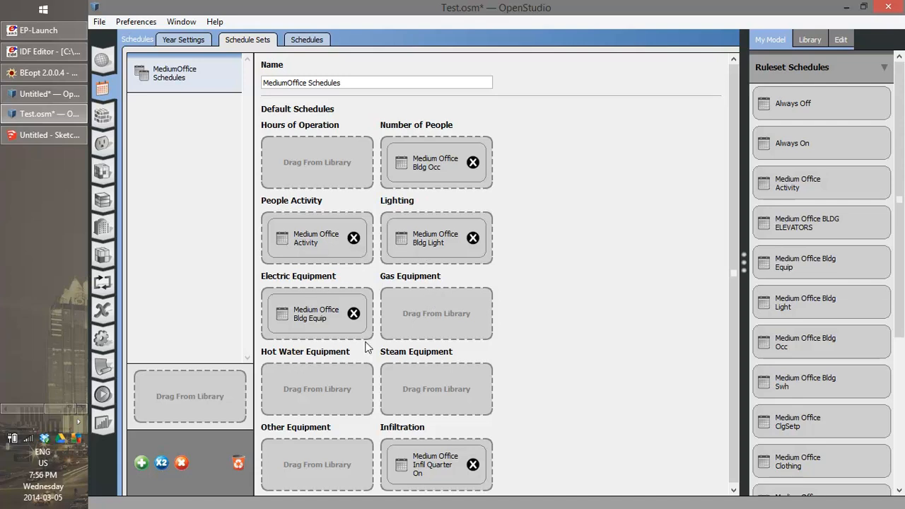
left_click(307, 39)
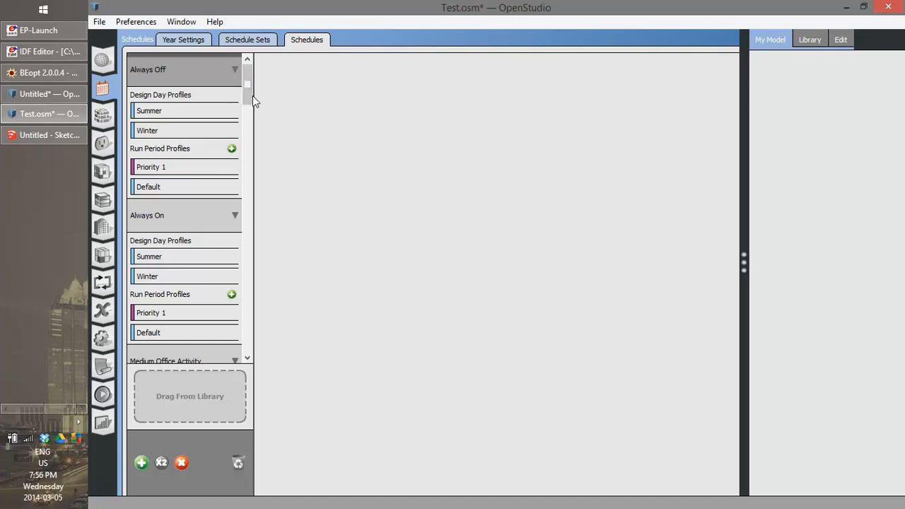
View the summer design day profiles of the Always On and Always Off schedules
mouse_move(249, 91)
left_mouse_down()
mouse_move(249, 101)
mouse_move(246, 76)
left_mouse_up()
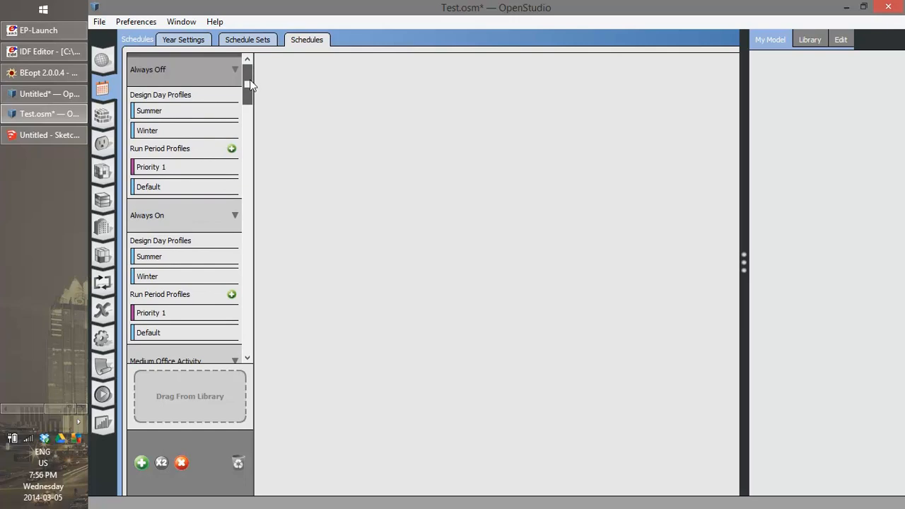
left_click(190, 258)
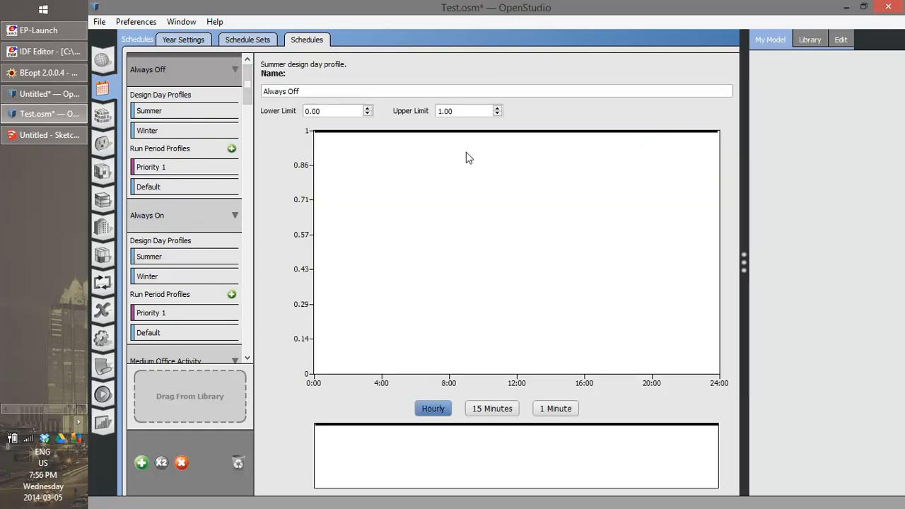
mouse_move(246, 90)
left_mouse_down()
mouse_move(247, 101)
mouse_move(246, 89)
left_mouse_up()
left_click(203, 115)
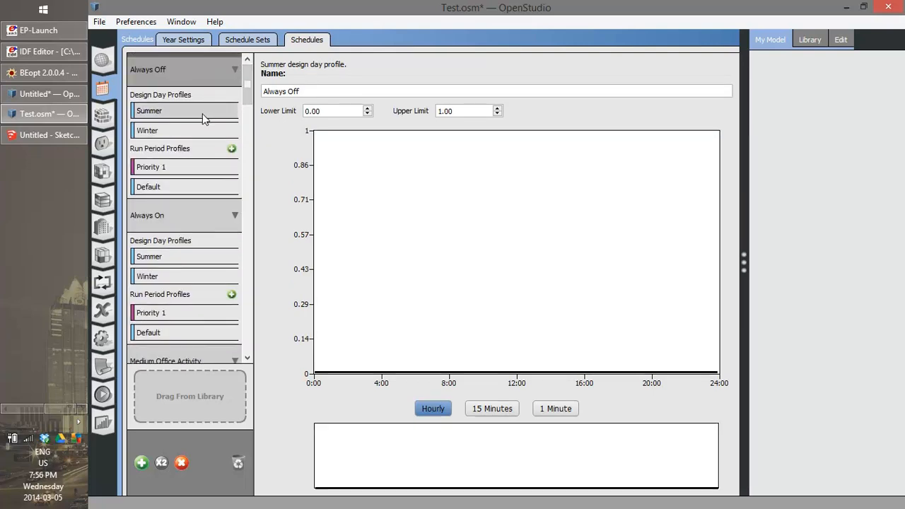
Examine the Medium Office Activity schedule's summer, Priority 1 and Default profiles and the Medium Office Bldg Equip summer design day profile
left_click_drag(246, 87, 251, 116)
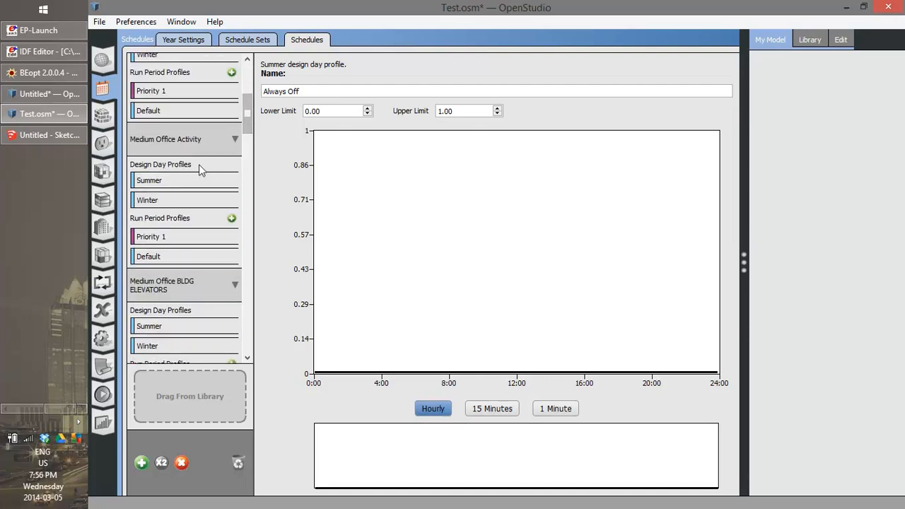
left_click(173, 183)
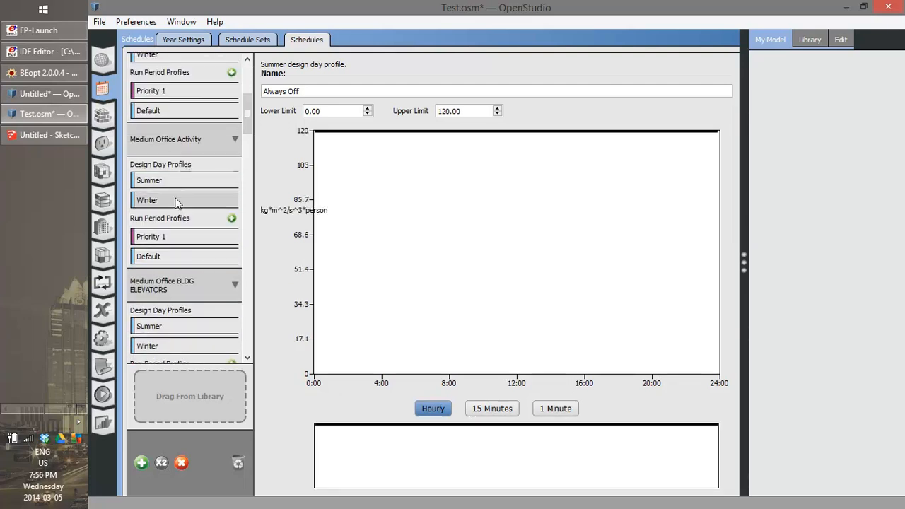
left_click(180, 235)
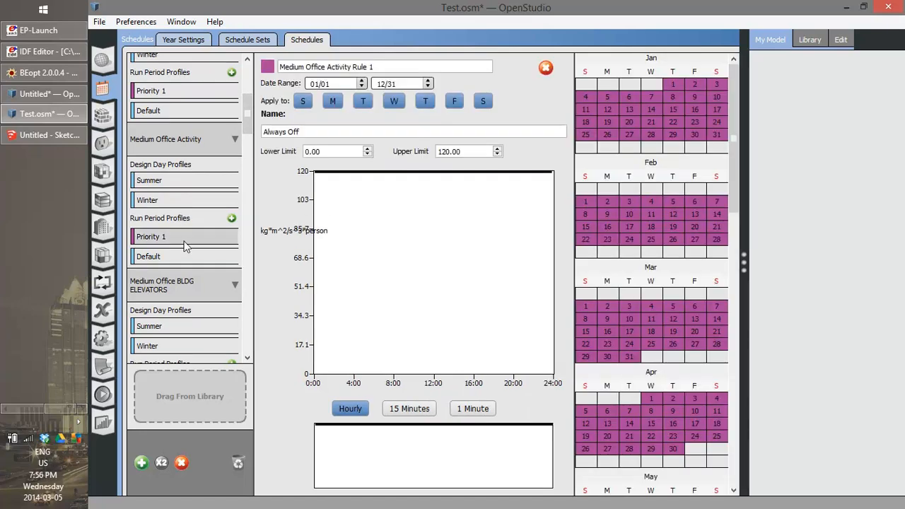
left_click(173, 257)
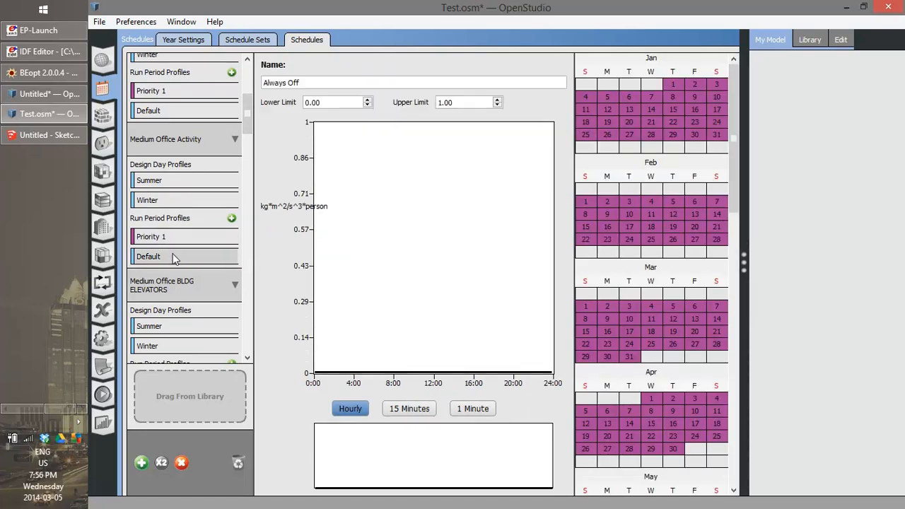
left_click_drag(251, 115, 252, 150)
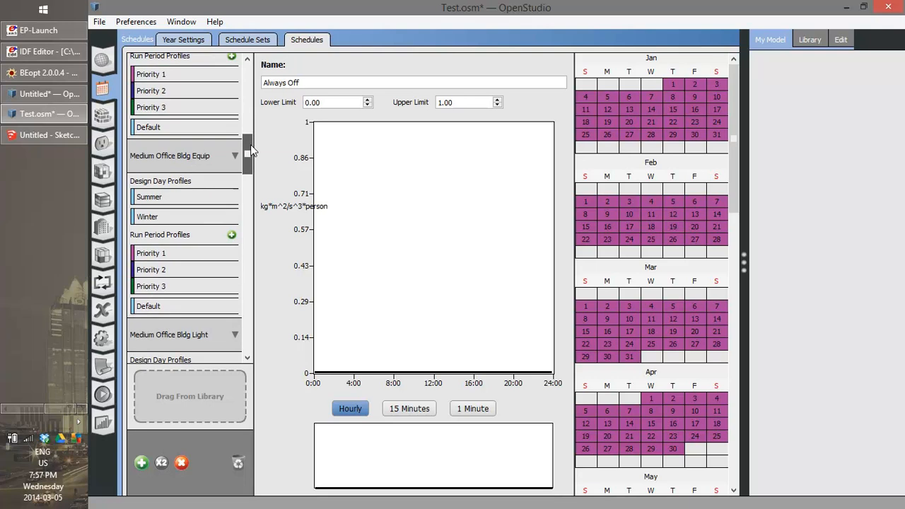
left_click(199, 189)
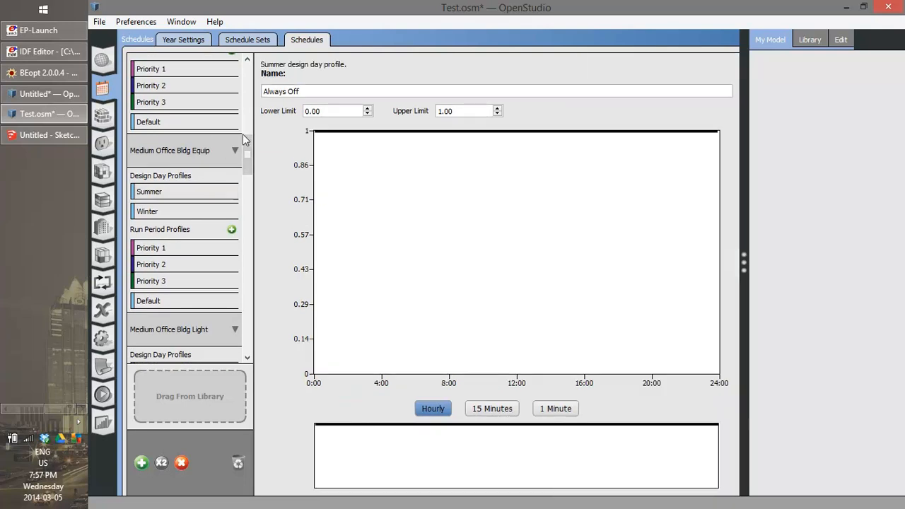
Examine the Priority 1, Priority 2 and Priority 3 run period profiles of the Medium Office Bldg Light schedule
scroll(212, 212, "down", 3)
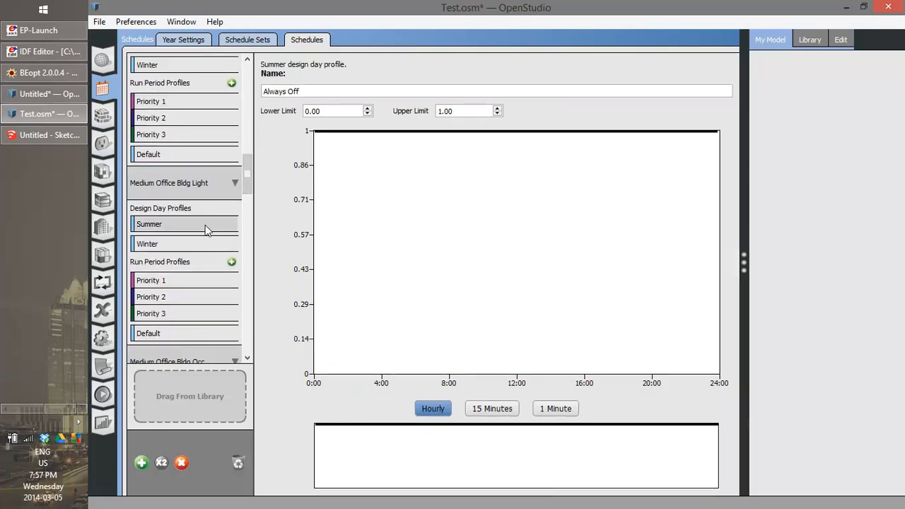
left_click(181, 282)
left_click(190, 299)
left_click(187, 316)
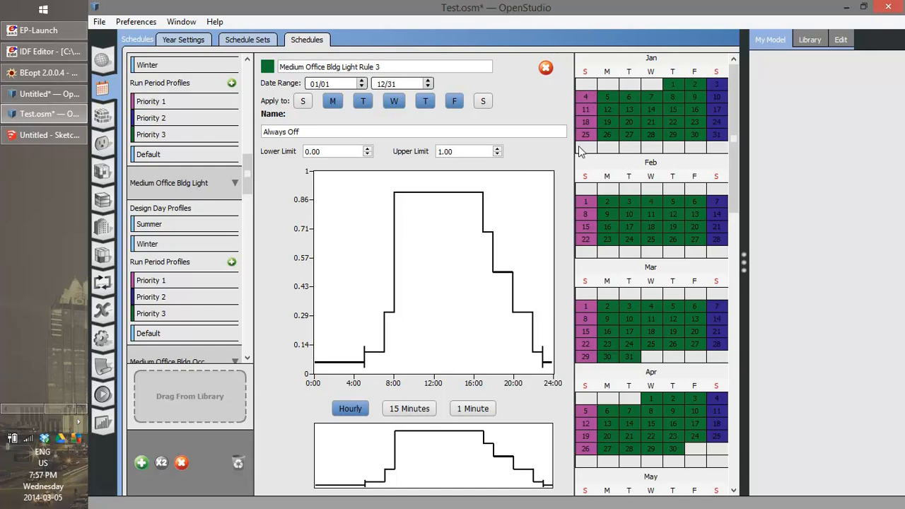
left_click(157, 282)
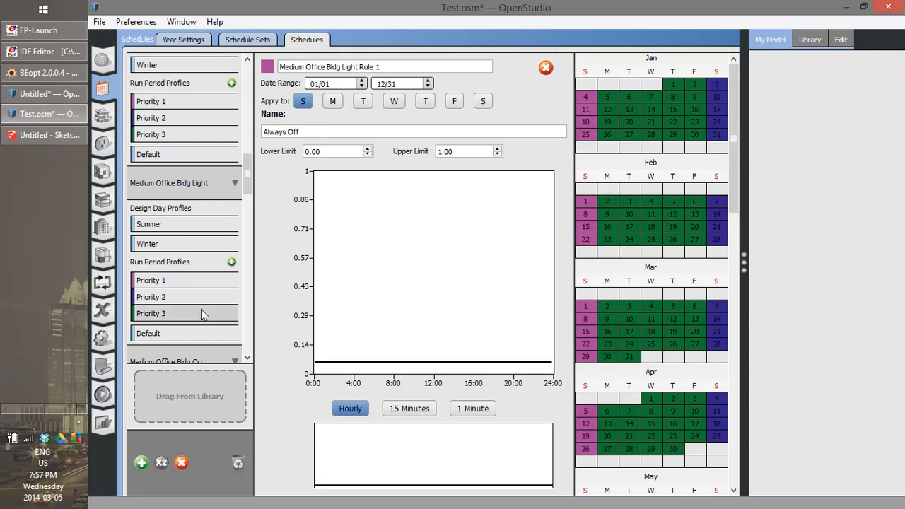
left_click(233, 298)
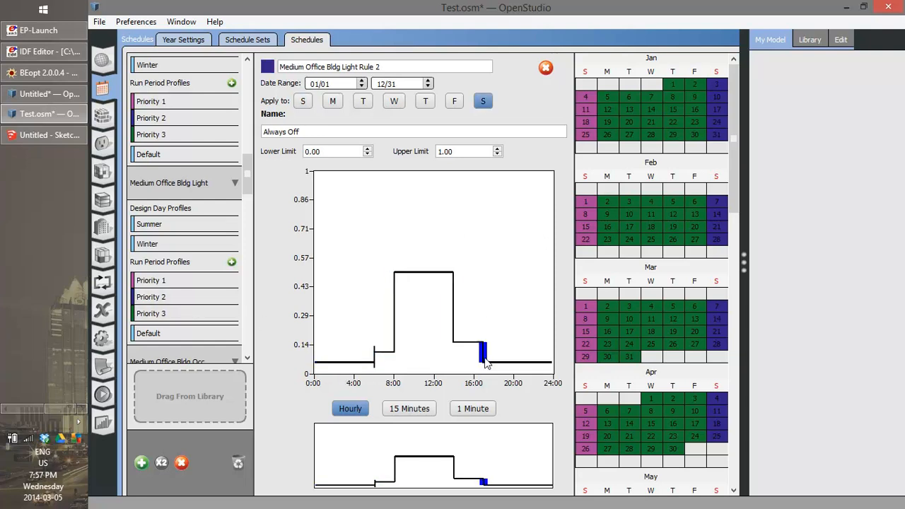
left_click(157, 316)
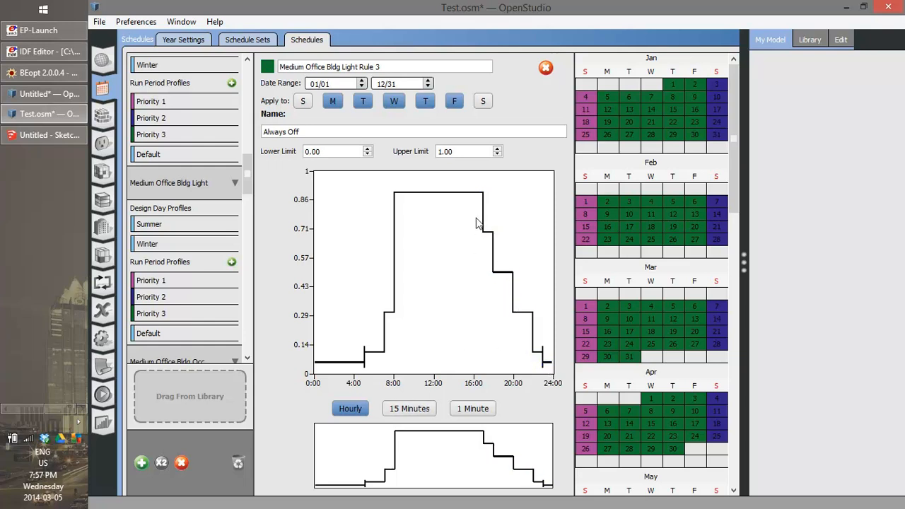
Lower the daytime plateau of the Medium Office Bldg Light Priority 3 profile slightly and try to shift its 17:00 drop
mouse_move(459, 193)
left_mouse_down()
mouse_move(456, 224)
mouse_move(457, 194)
left_mouse_up()
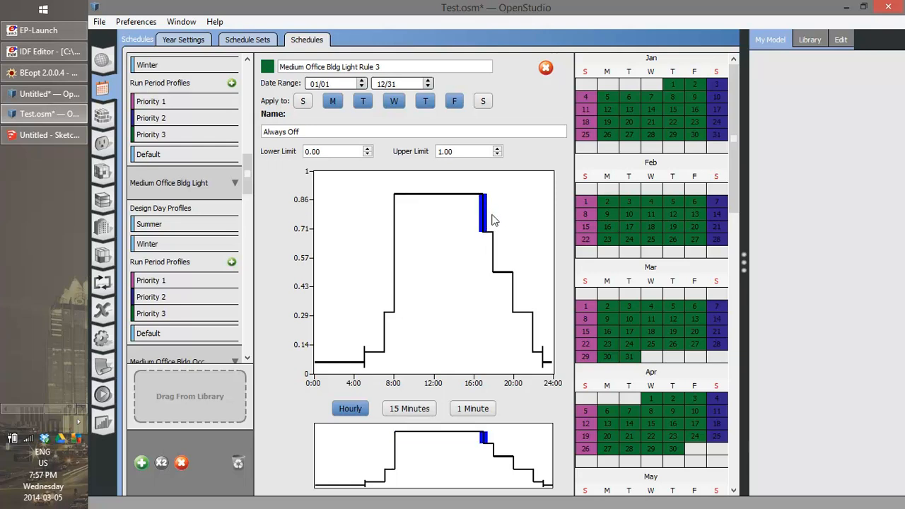
left_click_drag(485, 225, 493, 245)
left_click(248, 40)
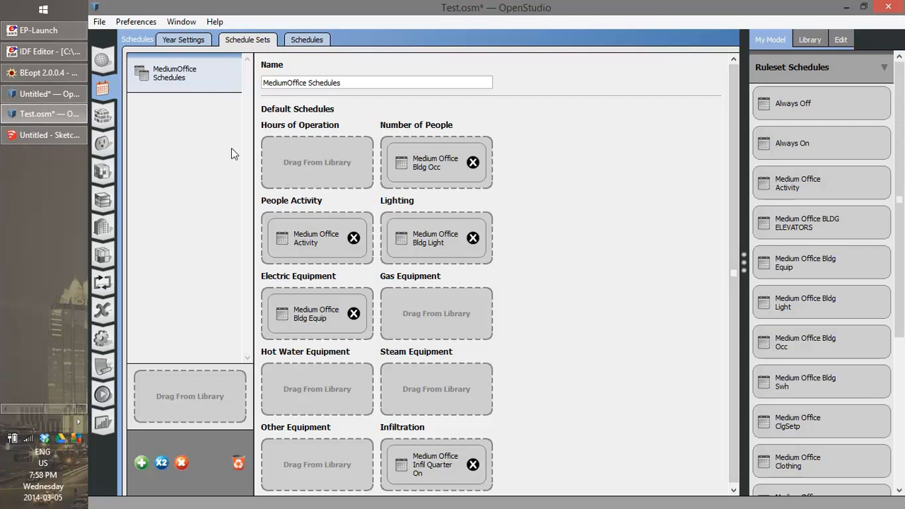
Review the ASHRAE 189.1-2009 ClimateZone 4-5 (mdoff) construction set and the layers of the 000 Exterior Door construction
left_click(106, 120)
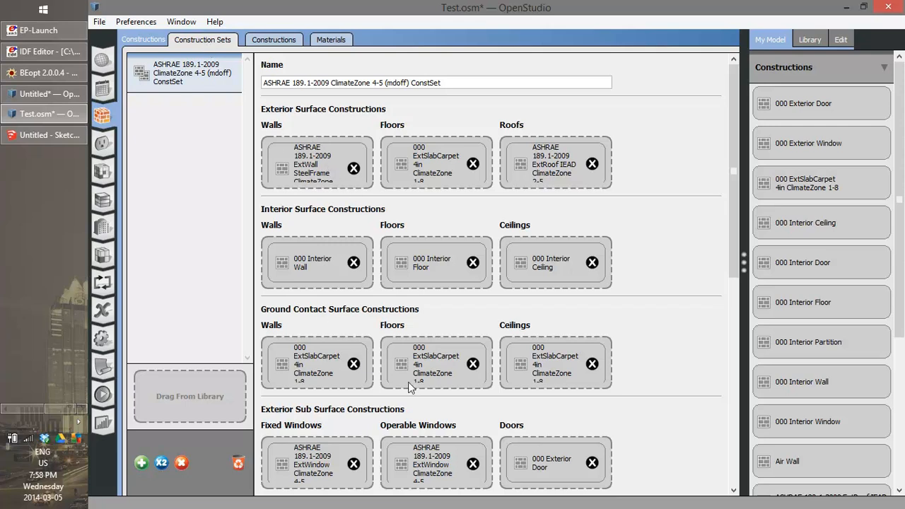
left_click_drag(737, 199, 711, 188)
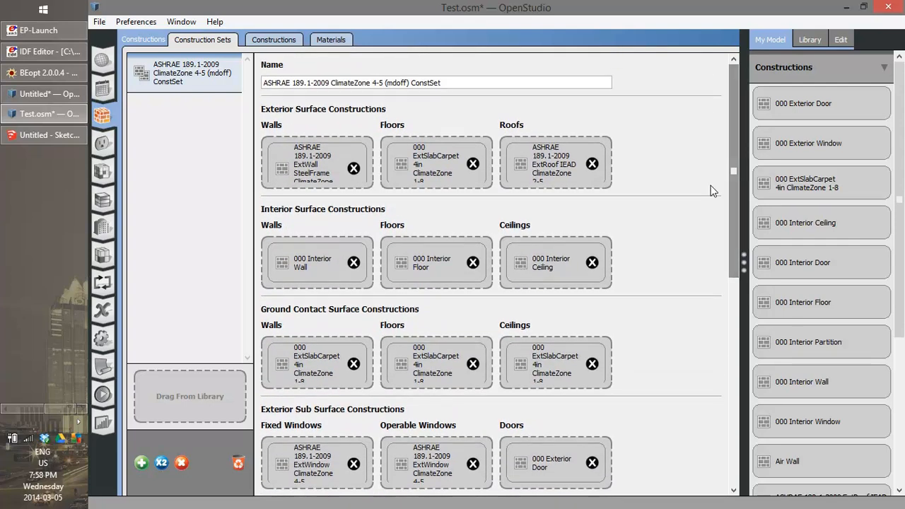
left_click(286, 44)
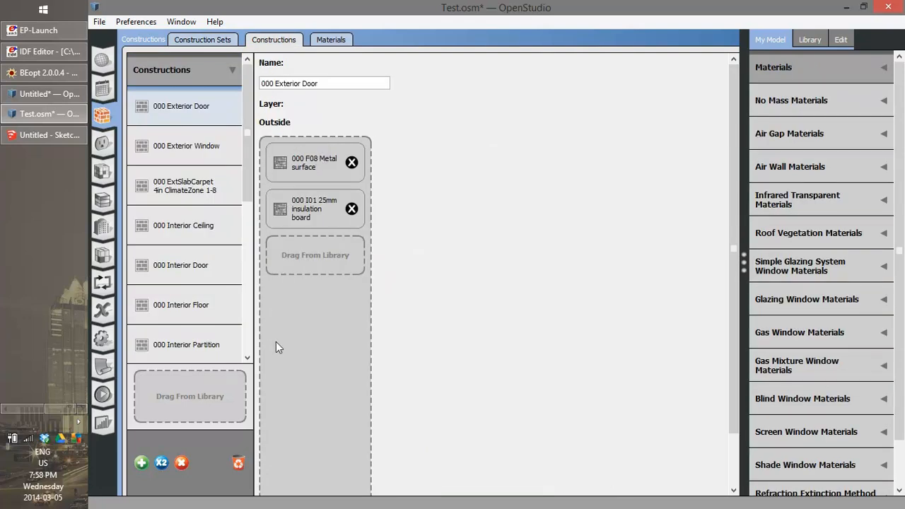
View the properties of the 000 F08 Metal surface, 000 F16 Acoustic tile and 000 G01a 19mm gypsum board materials
left_click(338, 42)
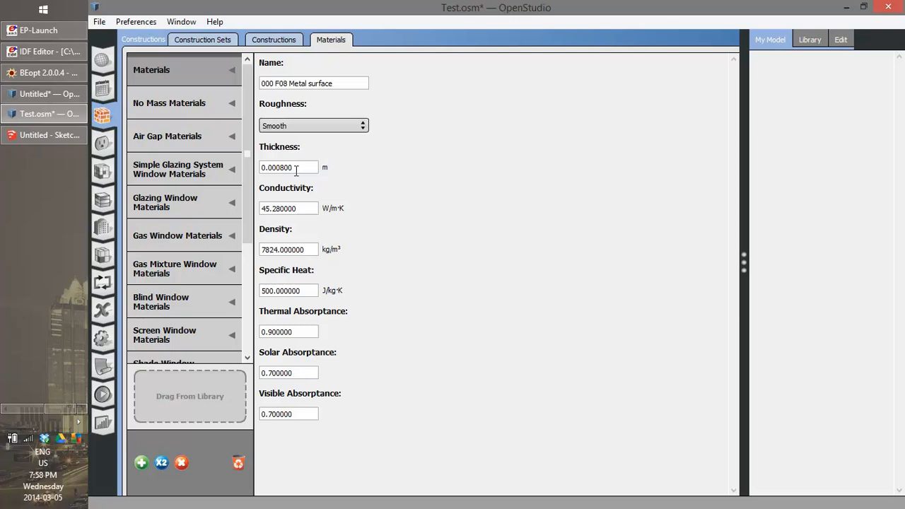
left_click(224, 71)
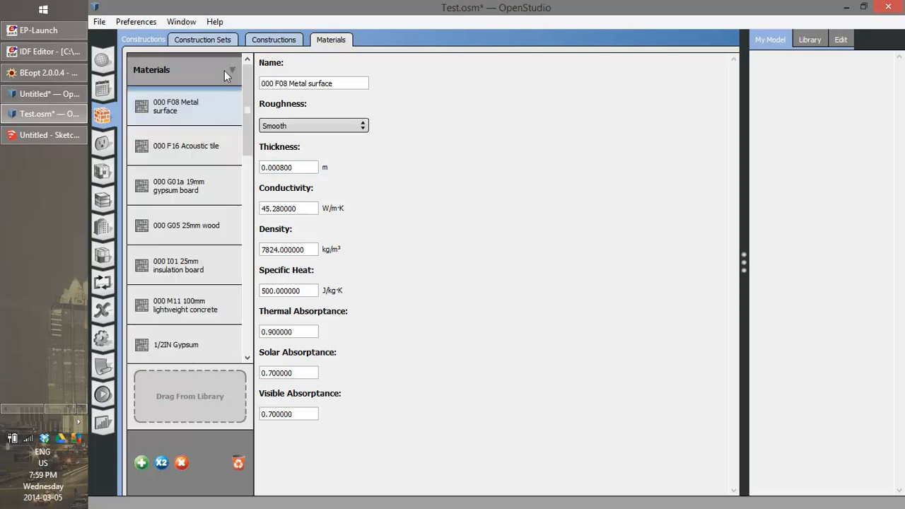
left_click(203, 154)
left_click(205, 191)
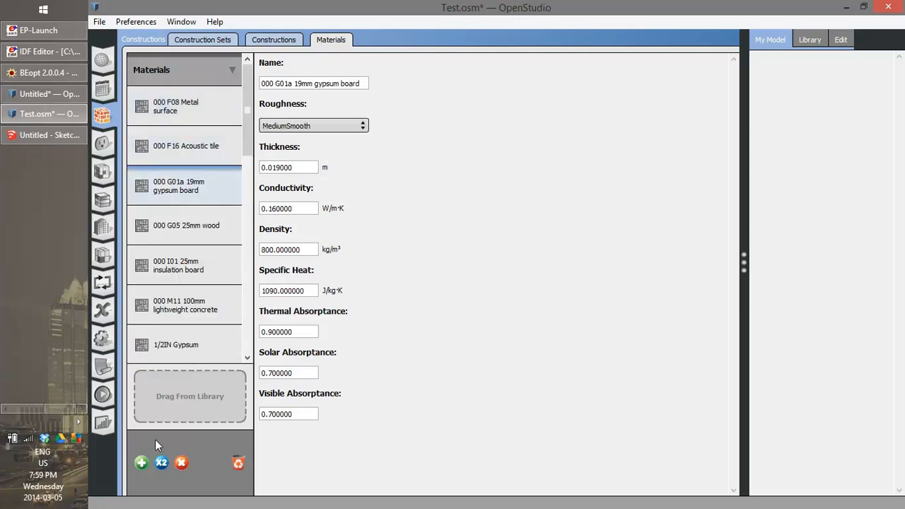
Add a new standard material to the Materials category and open its conductivity for editing
left_click(142, 463)
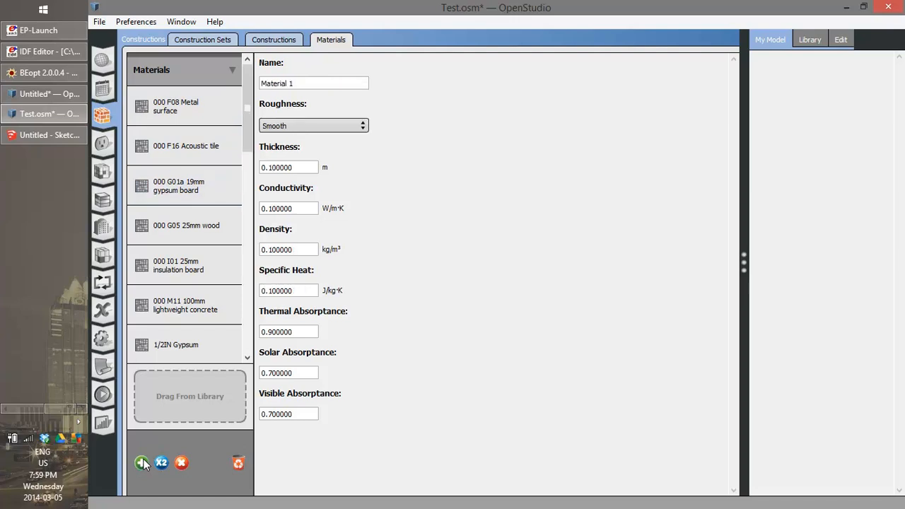
left_click_drag(251, 115, 250, 184)
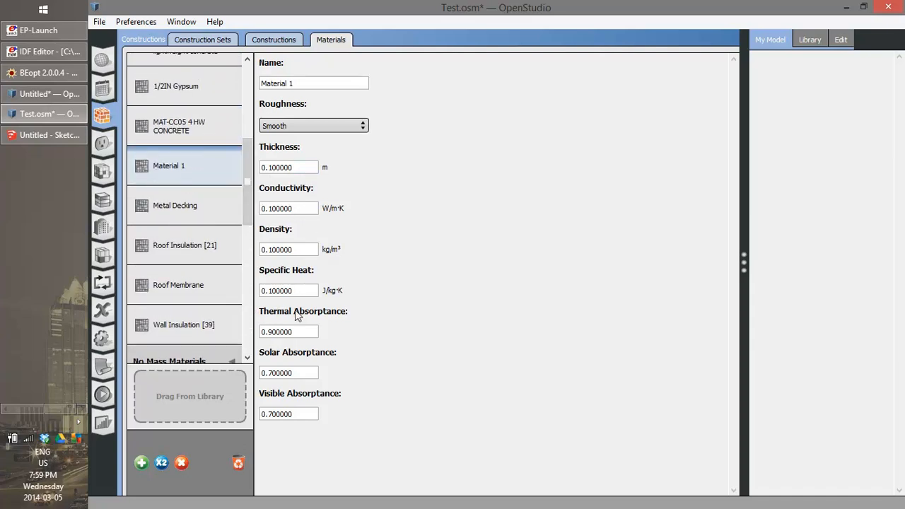
left_click(301, 205)
Add Material 1 as the third layer of the 000 Exterior Door construction
left_click(276, 42)
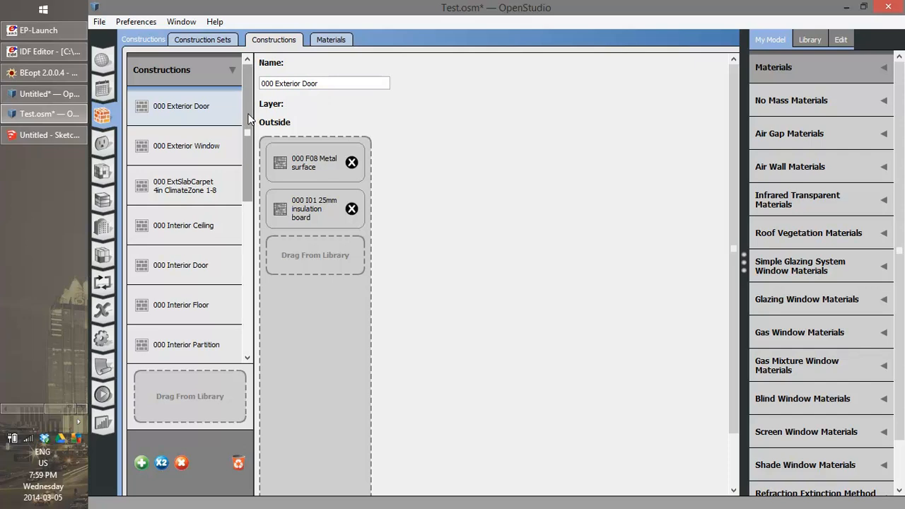
left_click(882, 67)
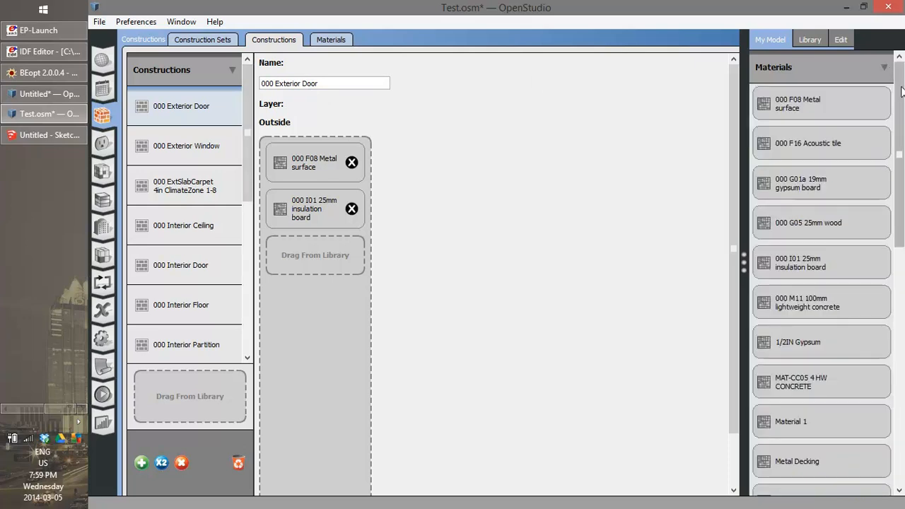
left_click_drag(900, 94, 901, 120)
scroll(799, 212, "down", 5)
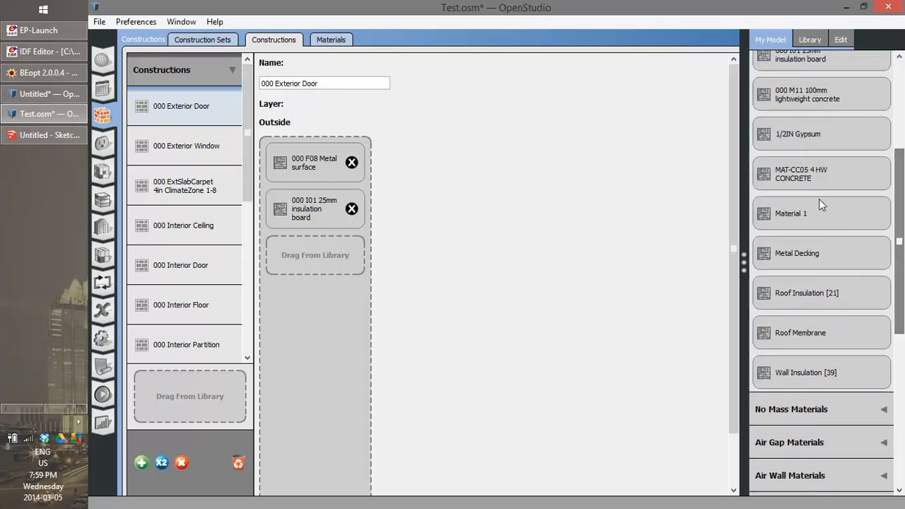
left_click_drag(814, 215, 296, 255)
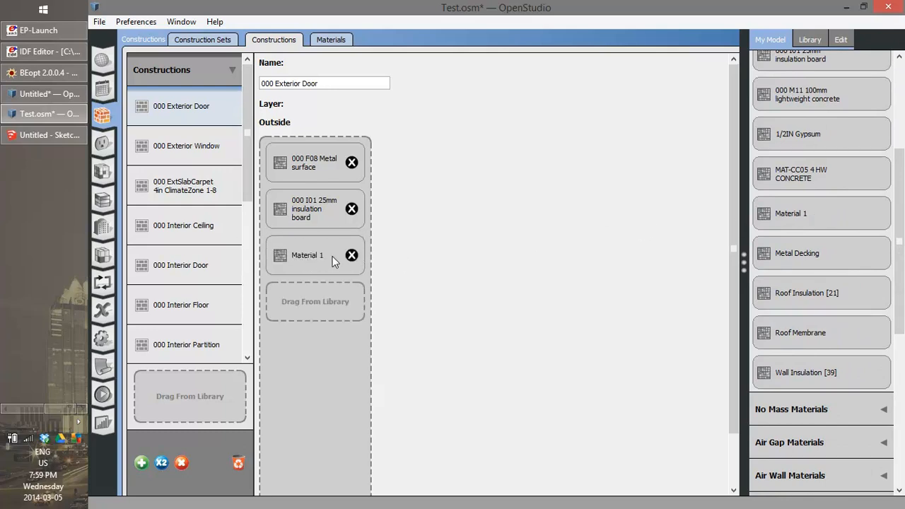
Replace the exterior sub surface Doors assignment in the construction set with 000 Exterior Window, and try assigning 000 Interior Floor there
left_click(200, 40)
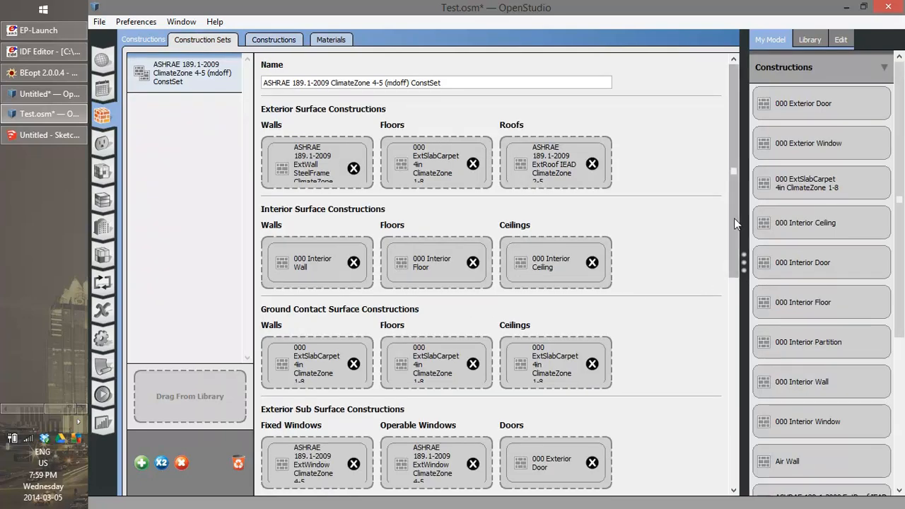
scroll(736, 241, "down", 3)
scroll(736, 249, "down", 2)
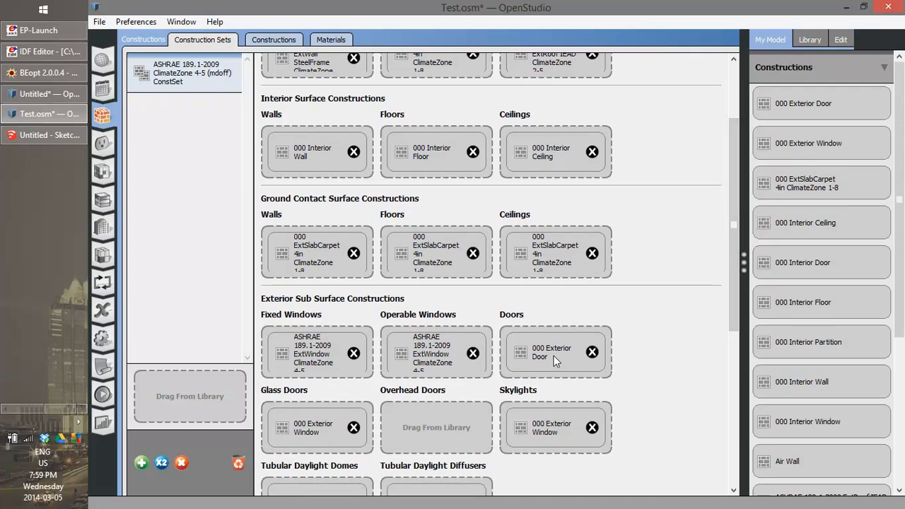
left_click(592, 352)
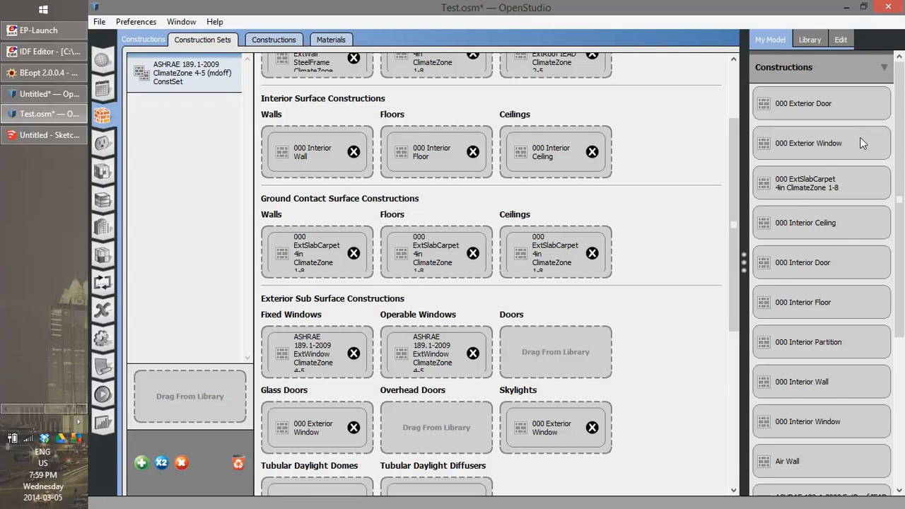
left_click_drag(849, 143, 574, 349)
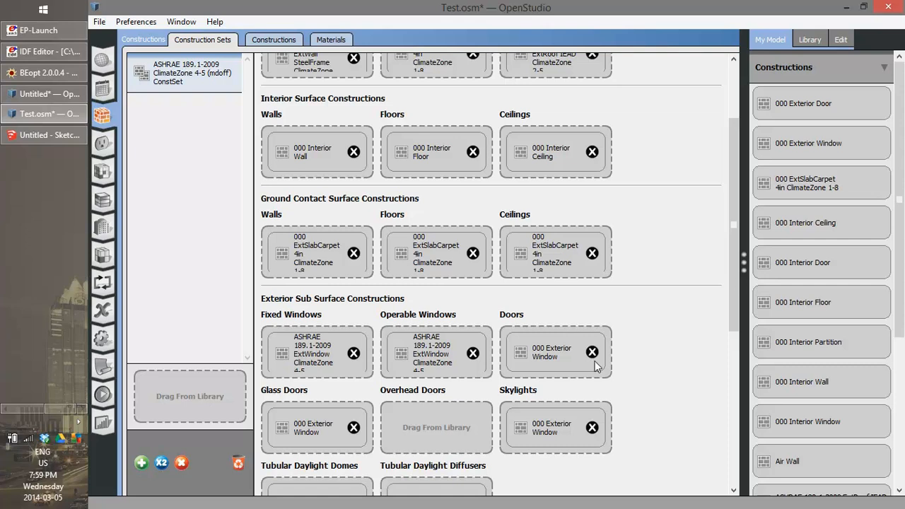
left_click_drag(810, 304, 535, 351)
Examine the people and lights definitions and the assignments and loads of the ASHRAE 189.1-2009 ClimateZone 4-8 MediumOffice space type
left_click(102, 145)
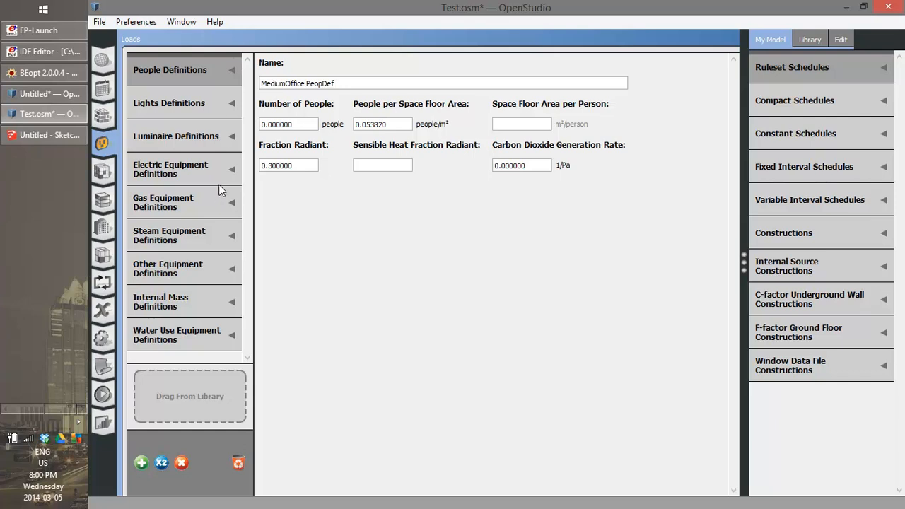
left_click(221, 106)
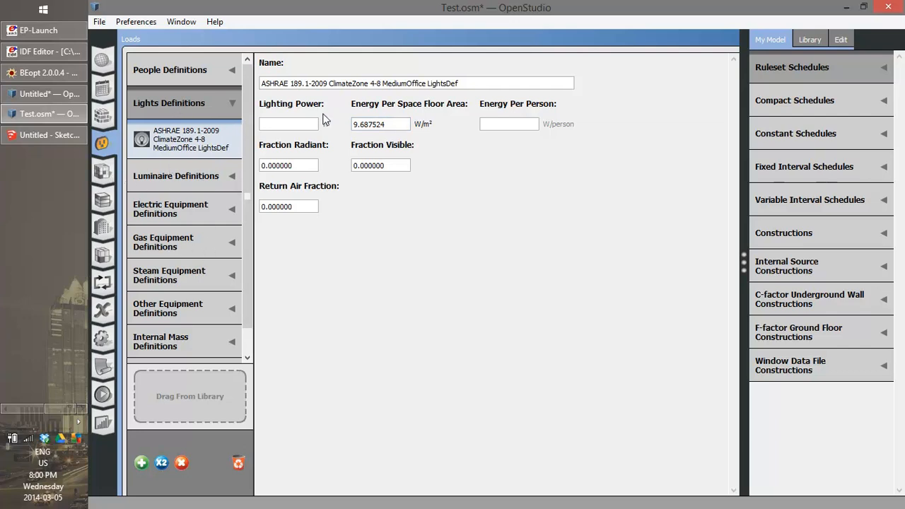
left_click(103, 173)
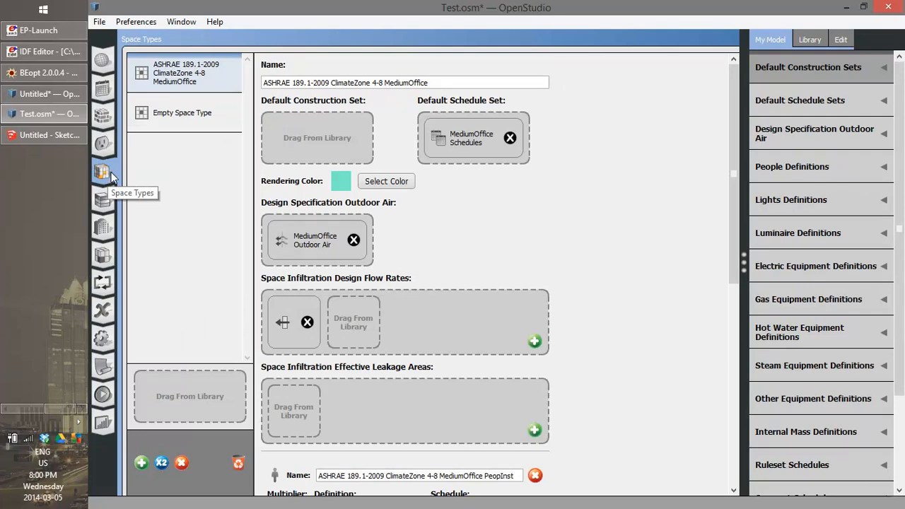
left_click_drag(736, 174, 735, 366)
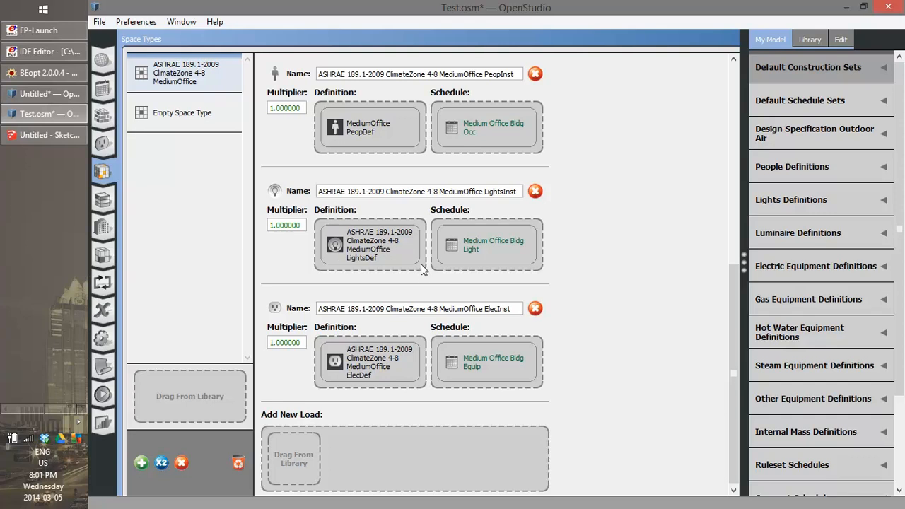
left_click_drag(732, 332, 730, 116)
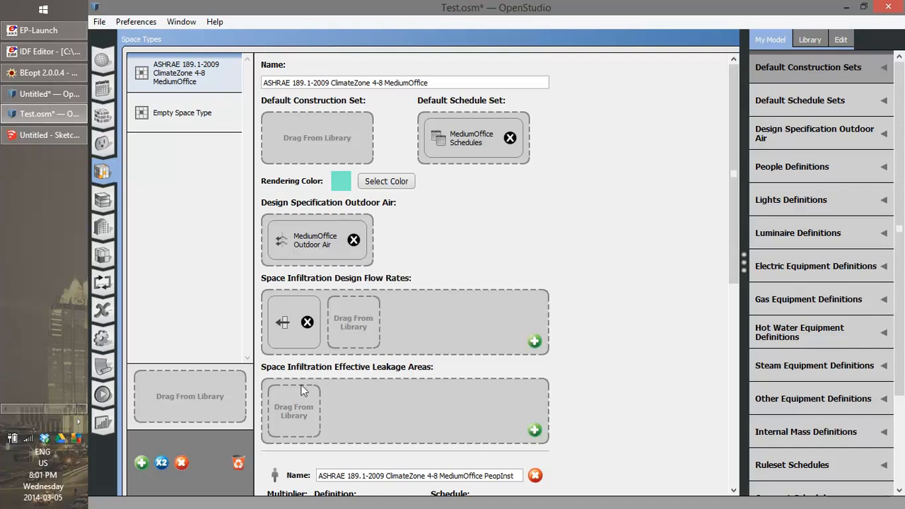
Compare the default set assignments of Building Story 1 with those of the MediumOffice space type
left_click(102, 203)
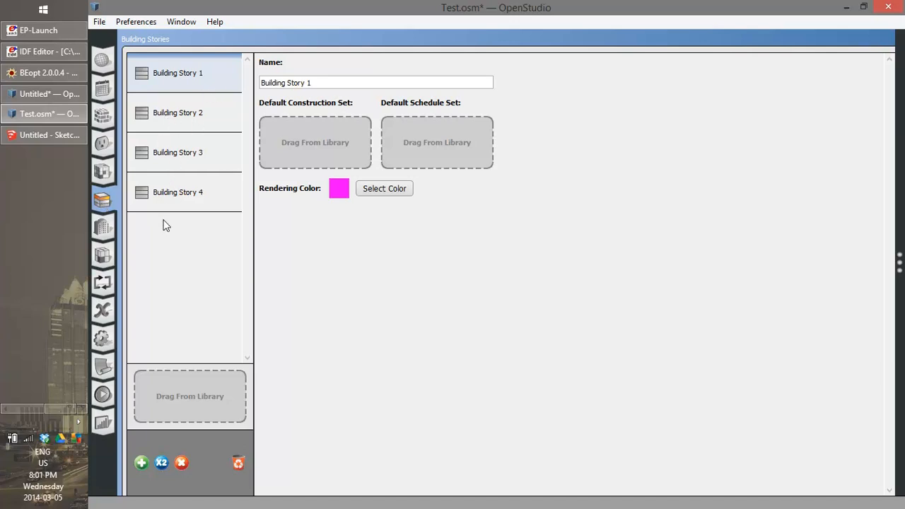
left_click(101, 176)
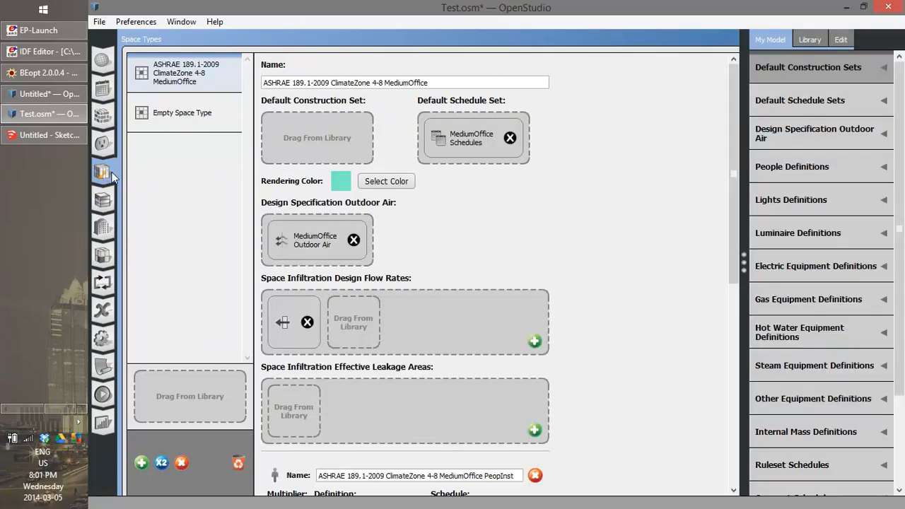
left_click(98, 203)
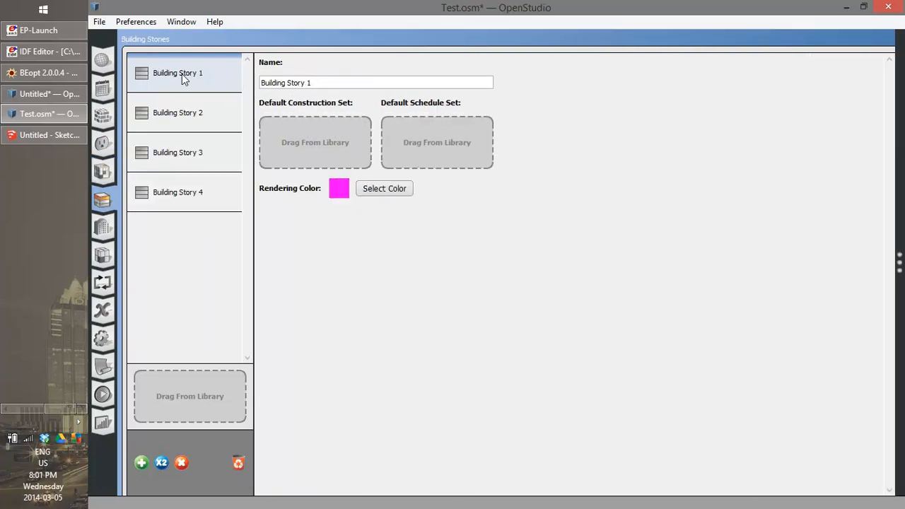
Show the spaces of all four building stories under the Medium Office facility and open Space 101
left_click(103, 230)
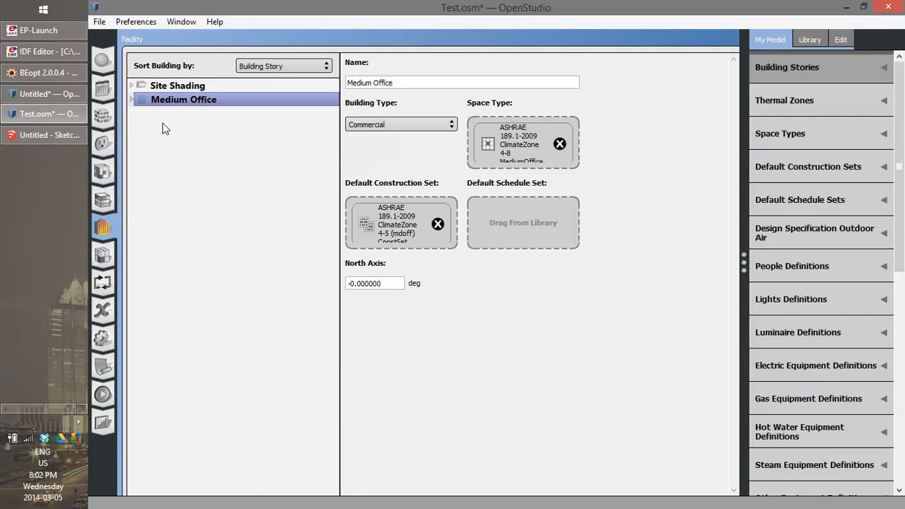
left_click(130, 100)
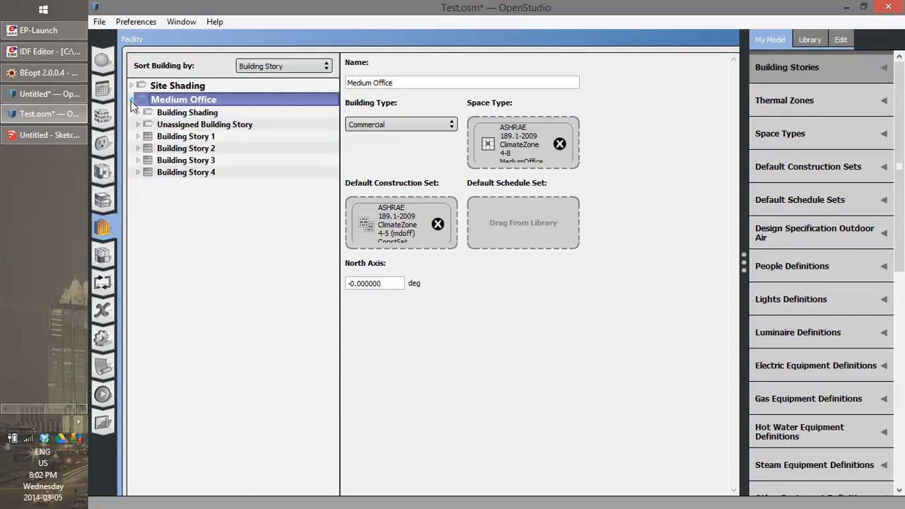
left_click(138, 136)
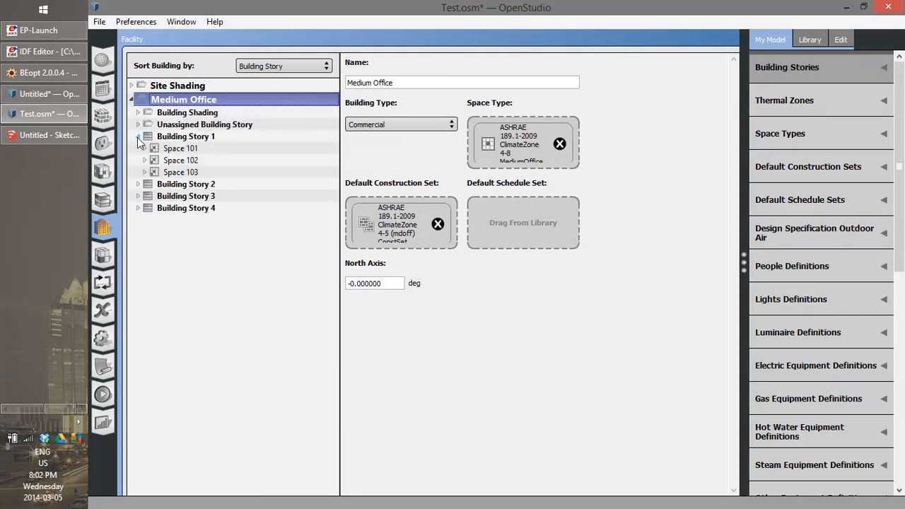
left_click(179, 153)
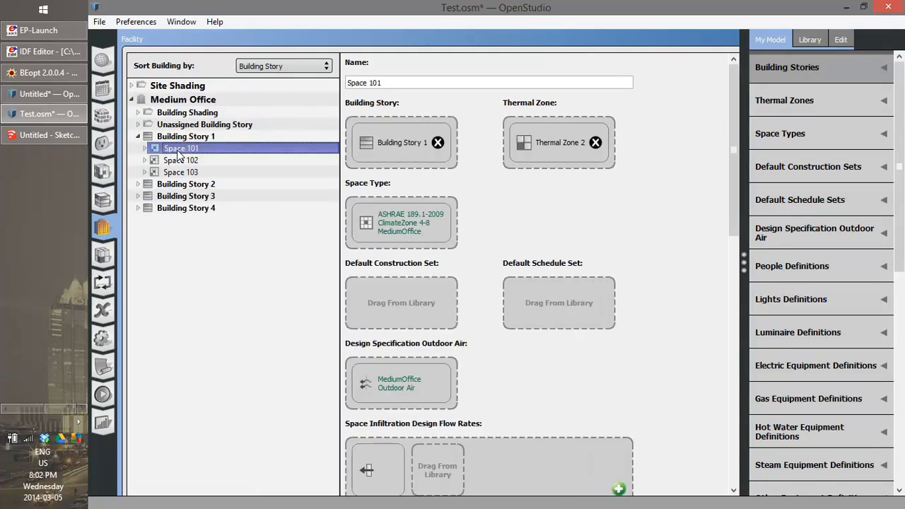
left_click(138, 184)
left_click(138, 232)
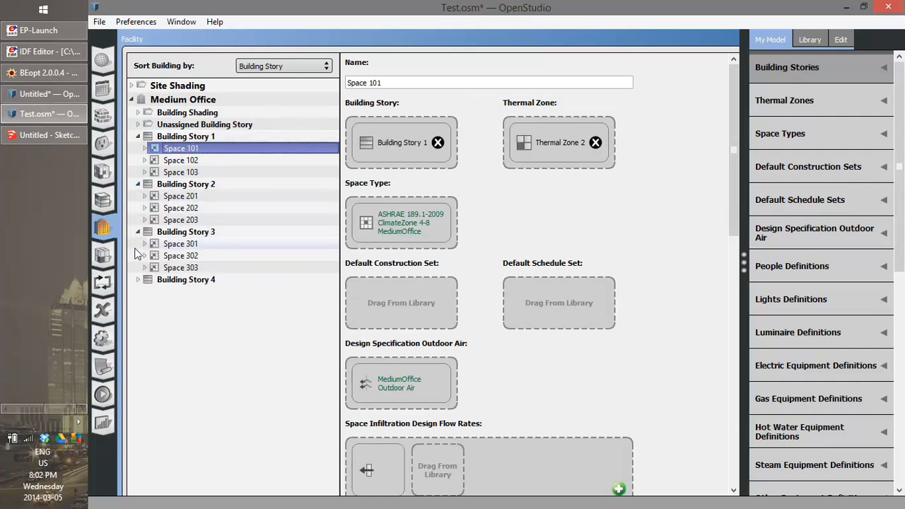
left_click(138, 279)
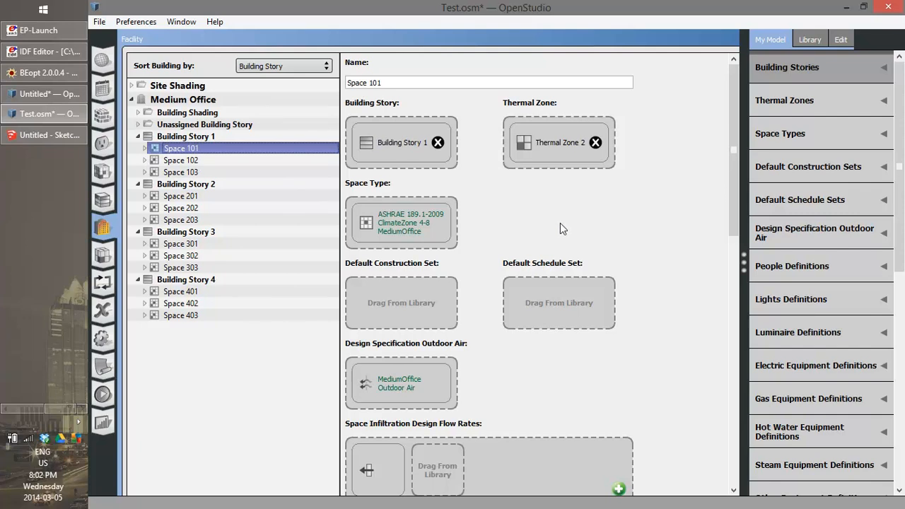
Examine the space type, outdoor air, infiltration and load assignments that Space 101 inherits
scroll(555, 293, "down", 1)
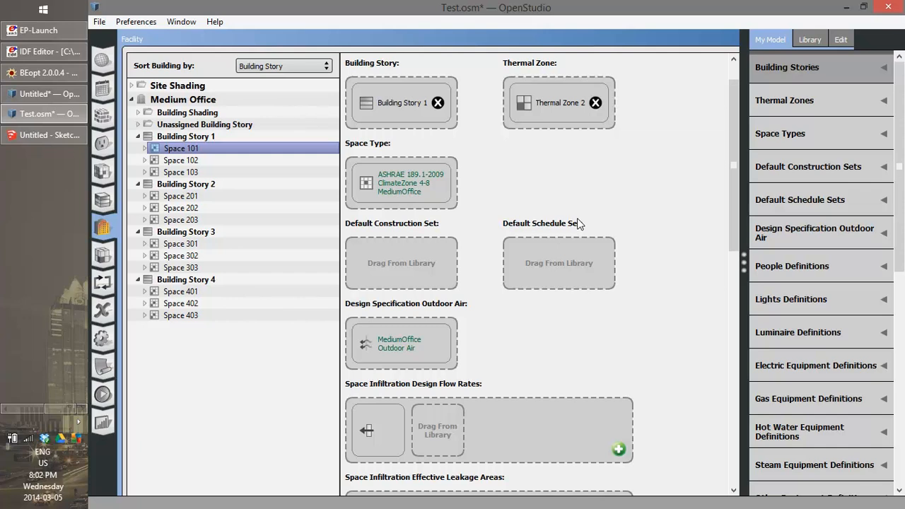
scroll(576, 212, "down", 10)
scroll(439, 296, "down", 2)
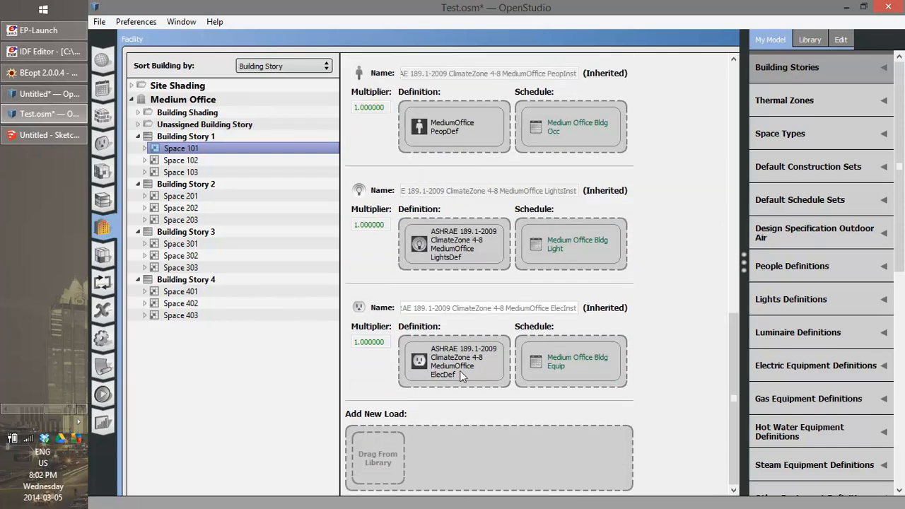
scroll(445, 318, "up", 7)
scroll(449, 301, "up", 6)
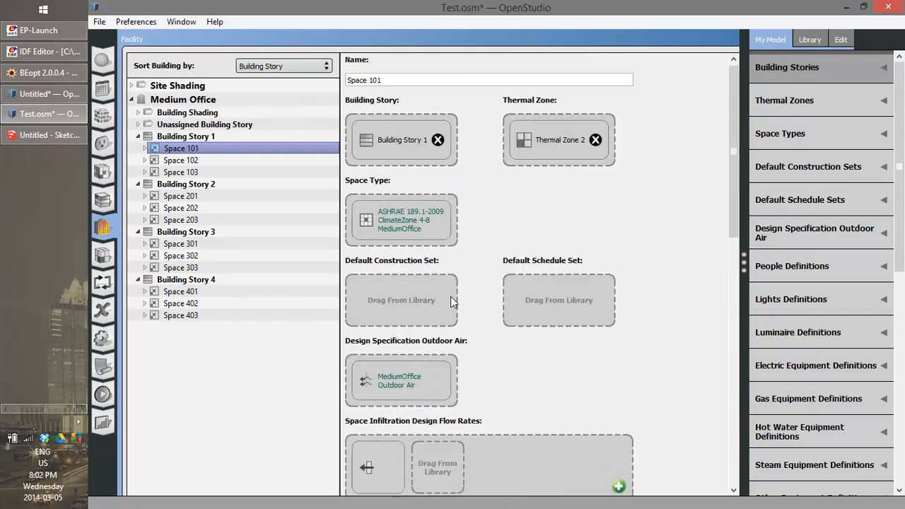
Compare the MediumOffice space type's assignments with the outdoor air, infiltration, people, lights and electric equipment inherited by Space 101
left_click(103, 172)
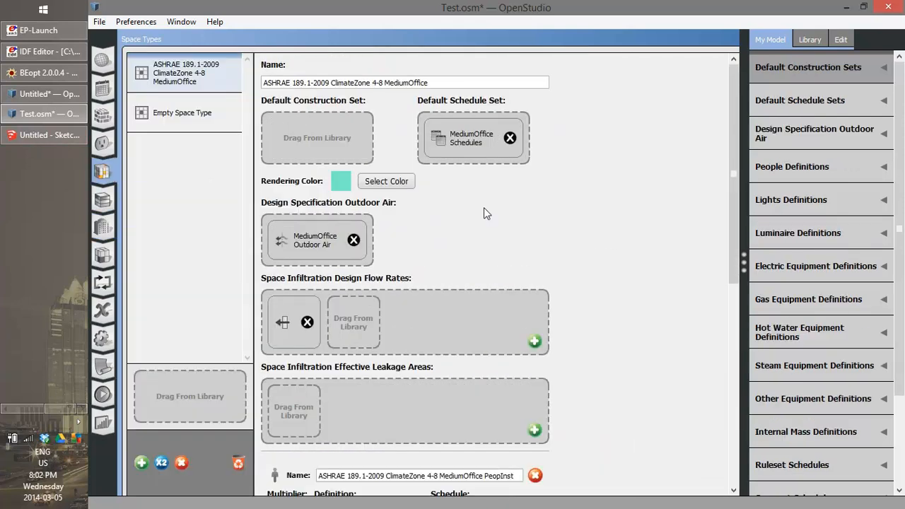
left_click(97, 226)
scroll(431, 233, "down", 4)
scroll(438, 241, "down", 10)
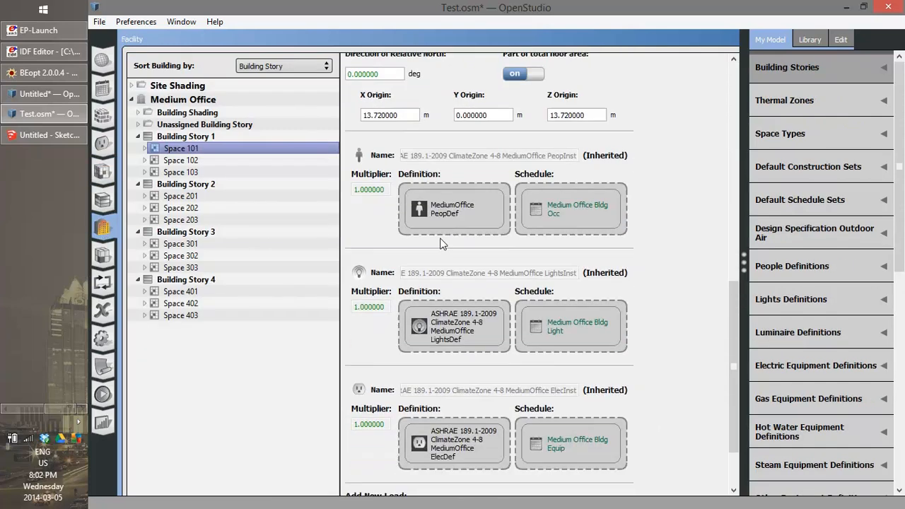
scroll(441, 244, "up", 14)
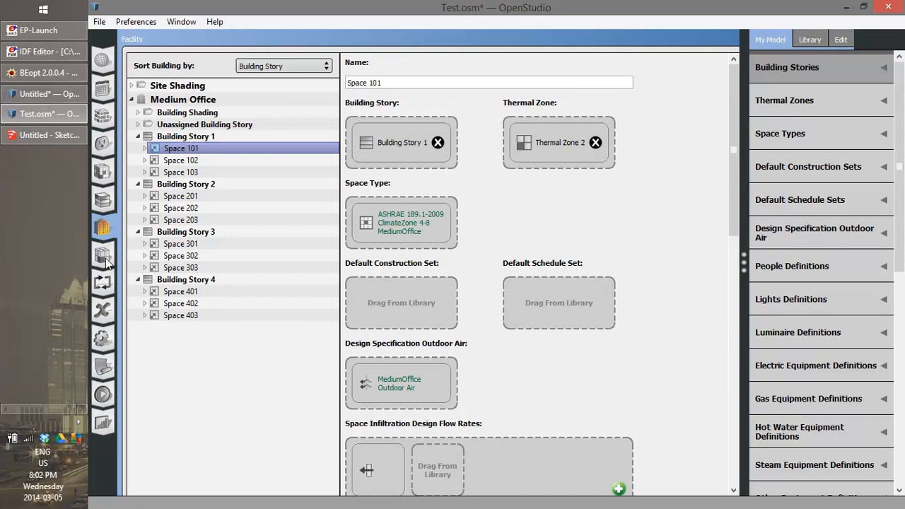
Add a packaged terminal heat pump (PTHP) from the library to Thermal Zone 1's zone equipment
left_click(106, 260)
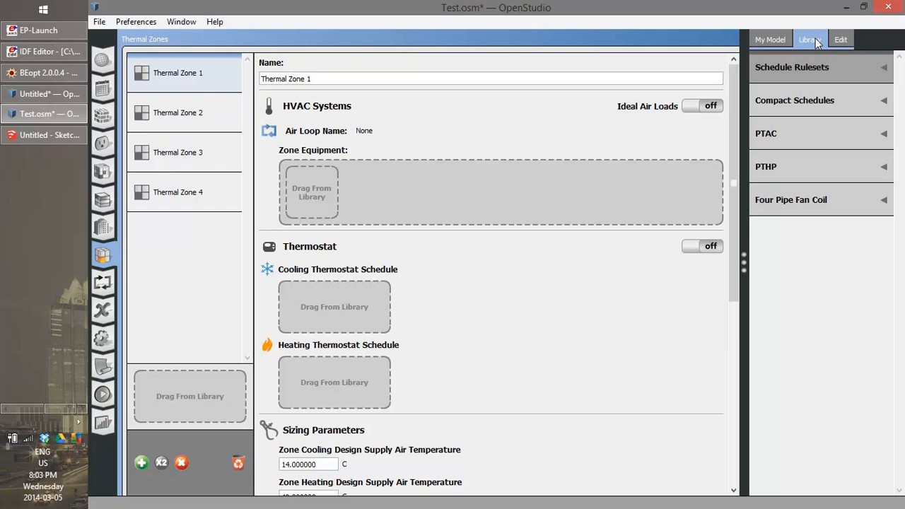
left_click(883, 168)
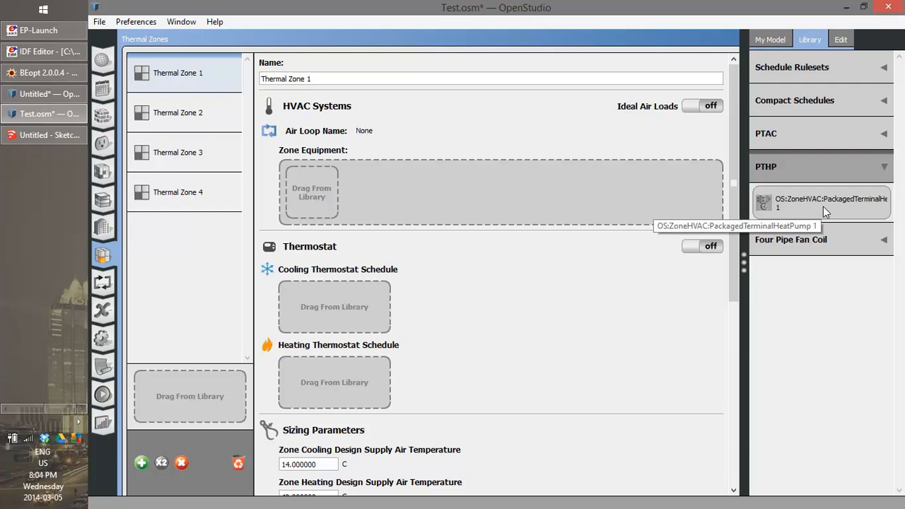
left_click_drag(830, 201, 337, 193)
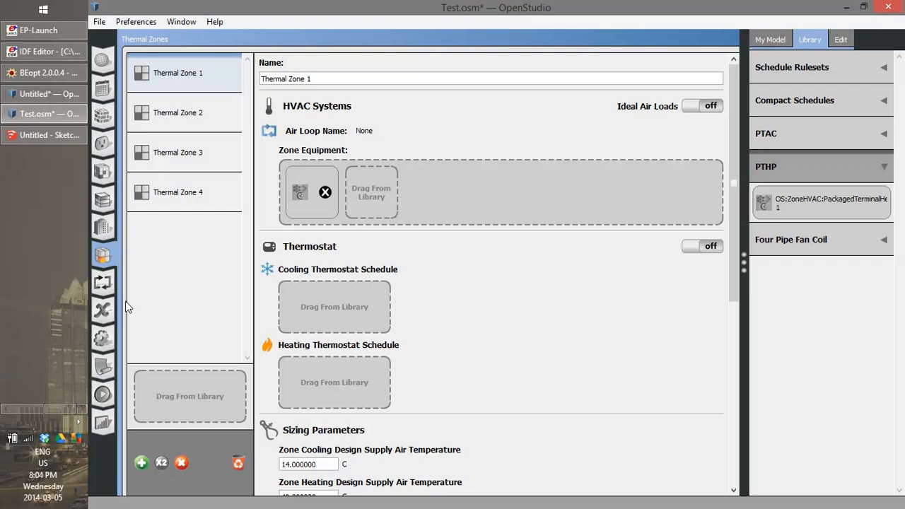
Add the Packaged Rooftop VAV with Reheat template to the model's HVAC systems
left_click(103, 283)
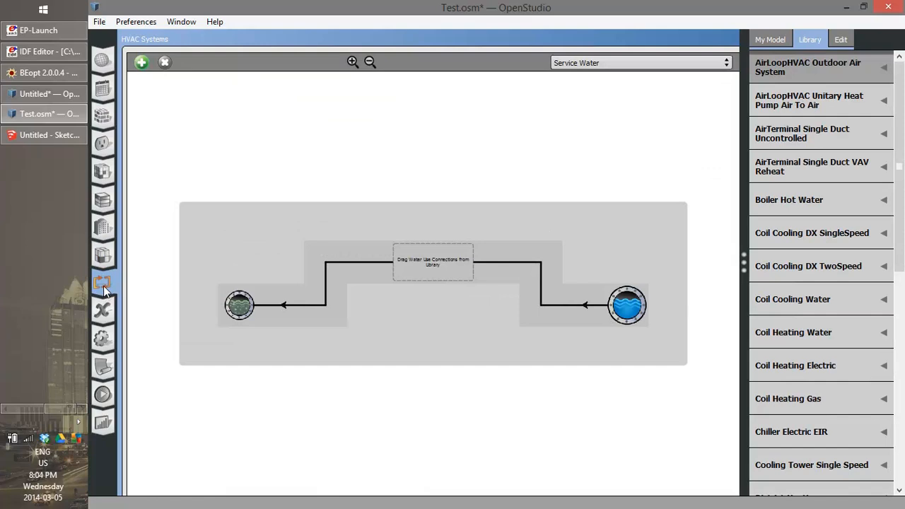
left_click(670, 65)
left_click(669, 70)
left_click(142, 63)
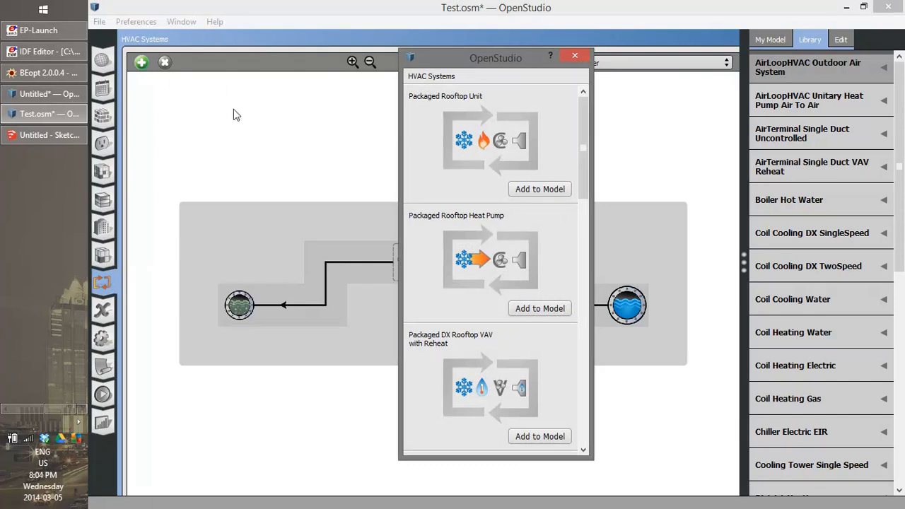
left_click_drag(584, 157, 591, 238)
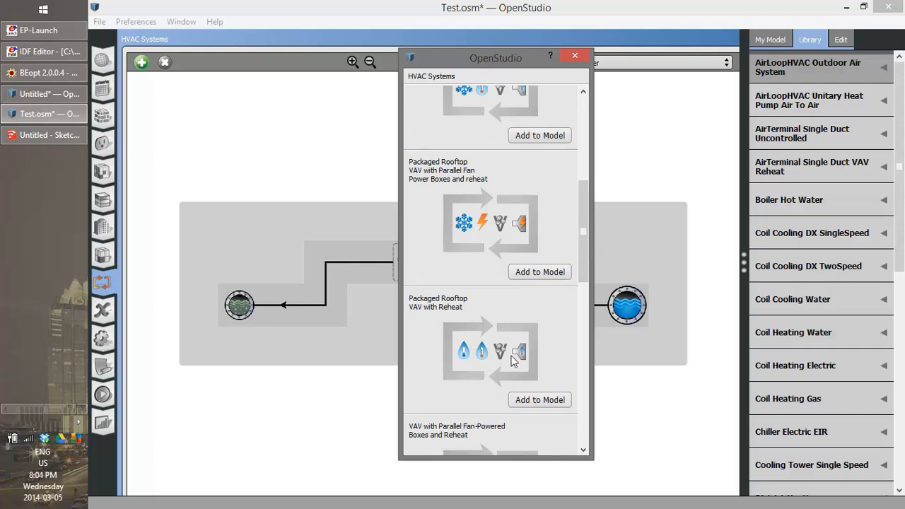
left_click(535, 400)
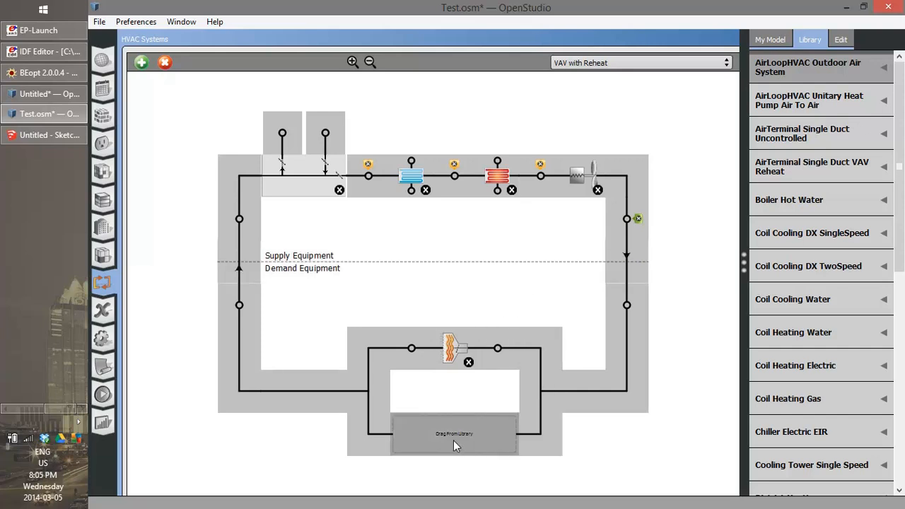
Inspect the water loop connection of the VAV reheat terminal's heating coil and the list of available HVAC loops
left_click(460, 352)
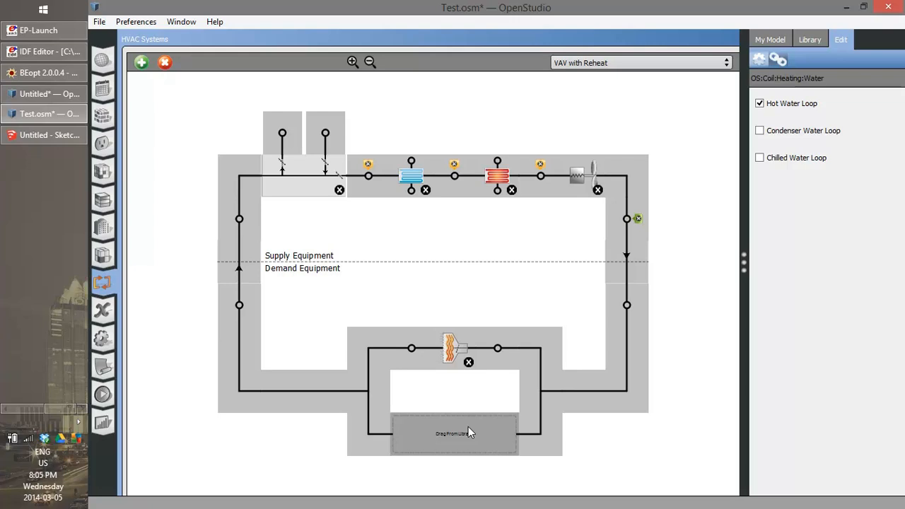
left_click(710, 63)
left_click(709, 61)
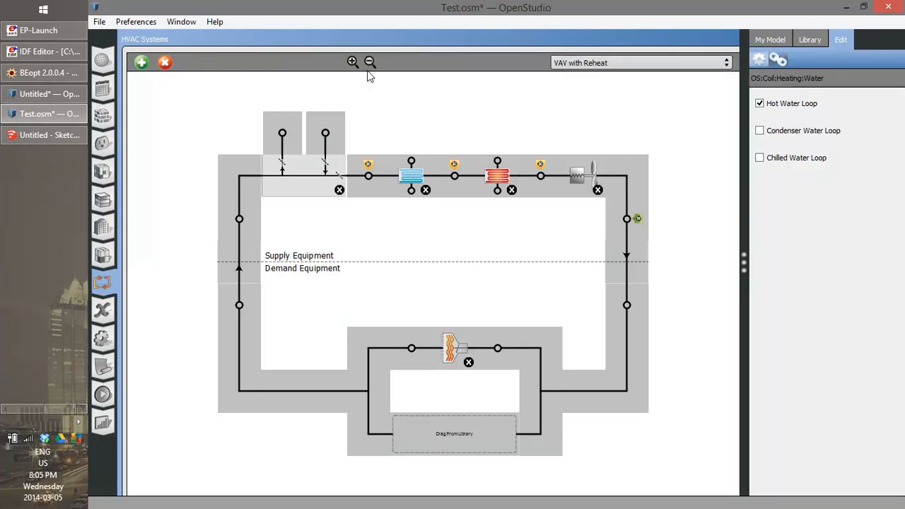
left_click(664, 62)
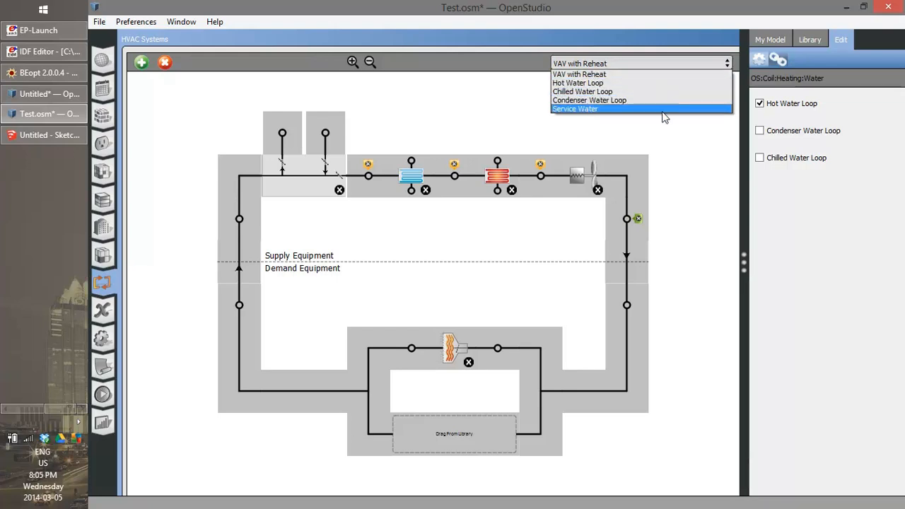
left_click(664, 66)
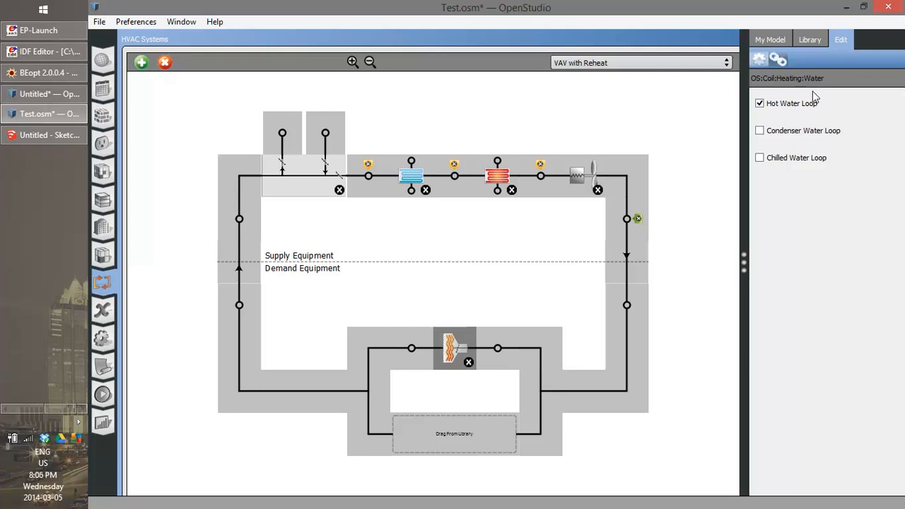
Connect Thermal Zone 1 to the demand side of the VAV with Reheat loop and show the zone's properties
left_click(809, 39)
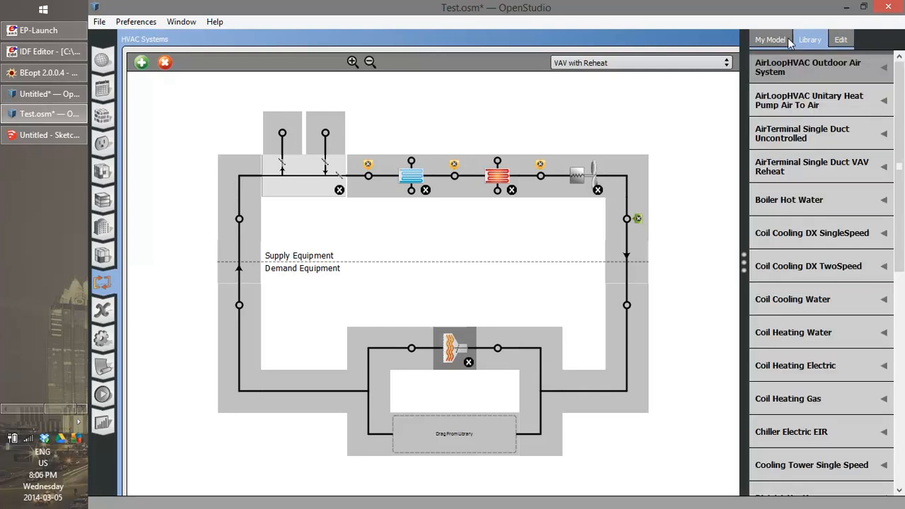
left_click(780, 43)
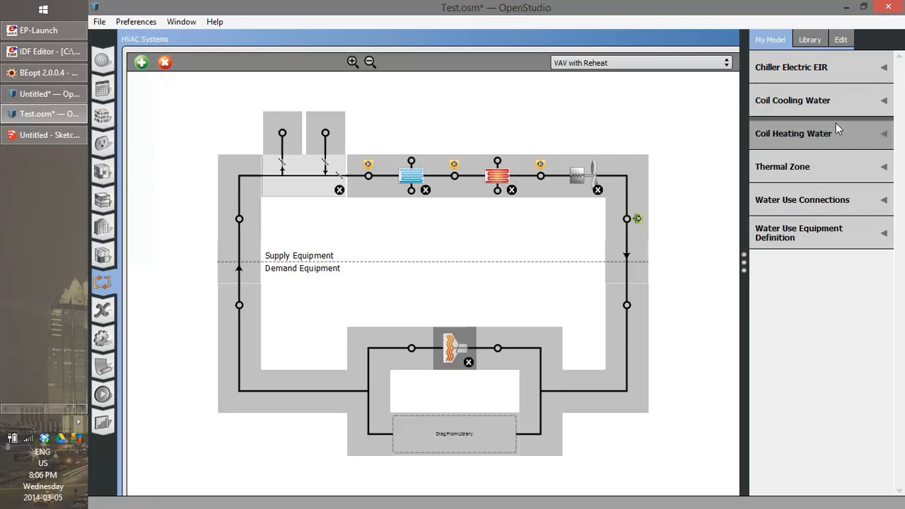
left_click(883, 170)
left_click_drag(841, 211, 511, 428)
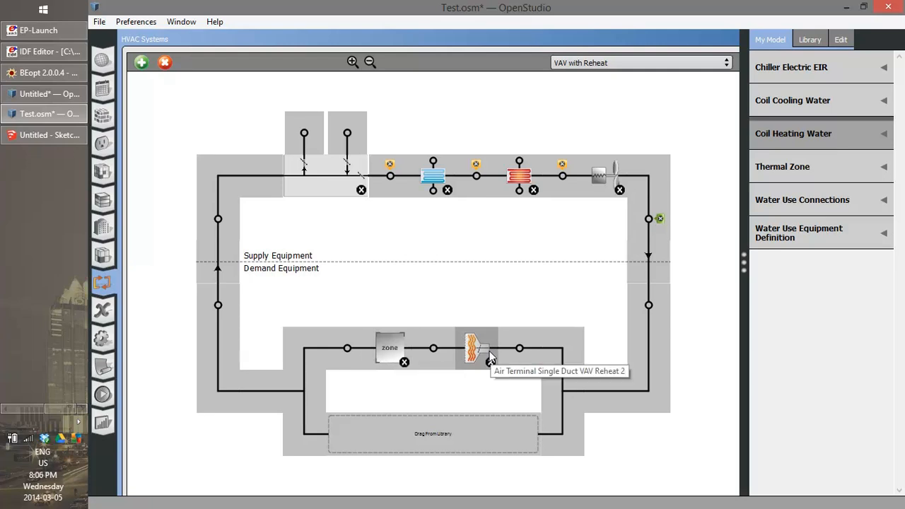
left_click(393, 353)
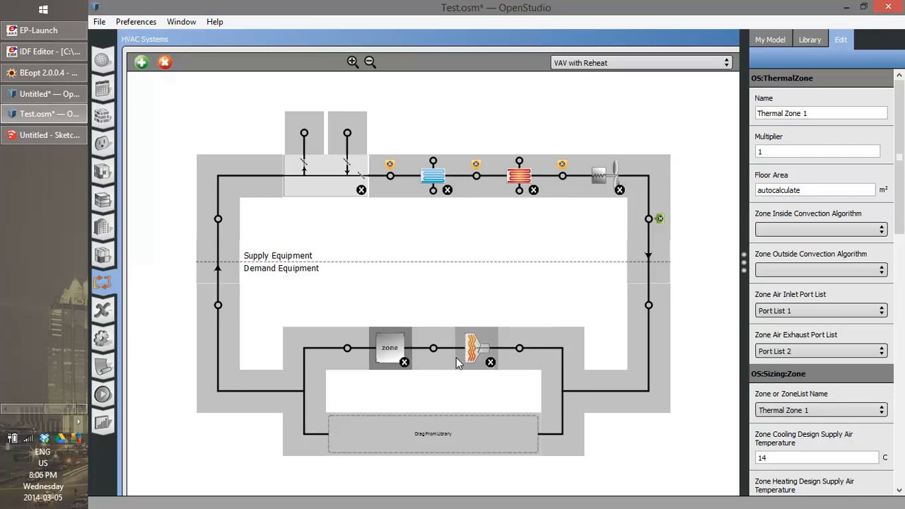
Browse the model's heating and cooling coils, chiller, water use connections and thermal zones available to the VAV with Reheat loop
left_click(774, 38)
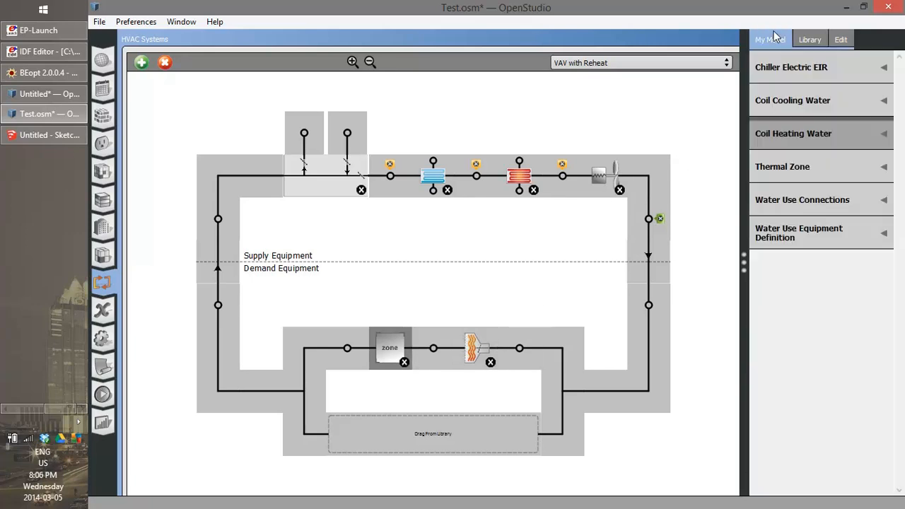
left_click(882, 135)
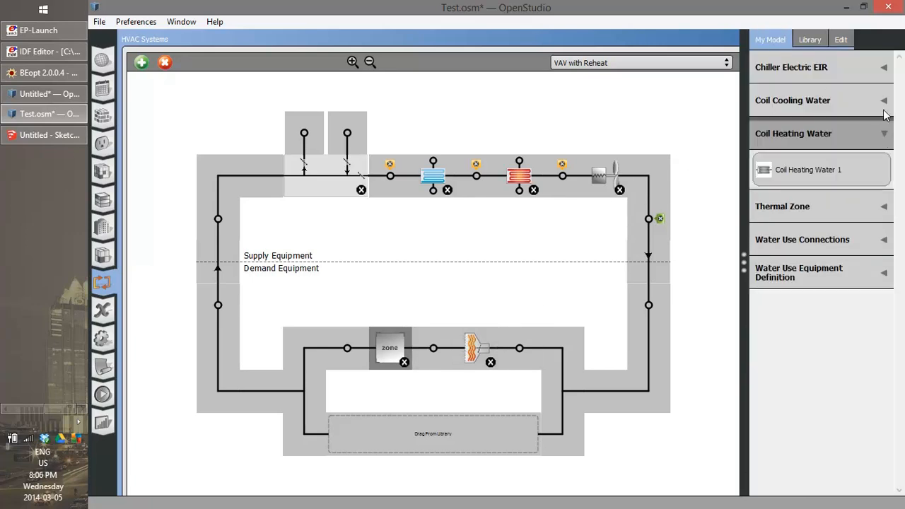
left_click(884, 104)
left_click(885, 79)
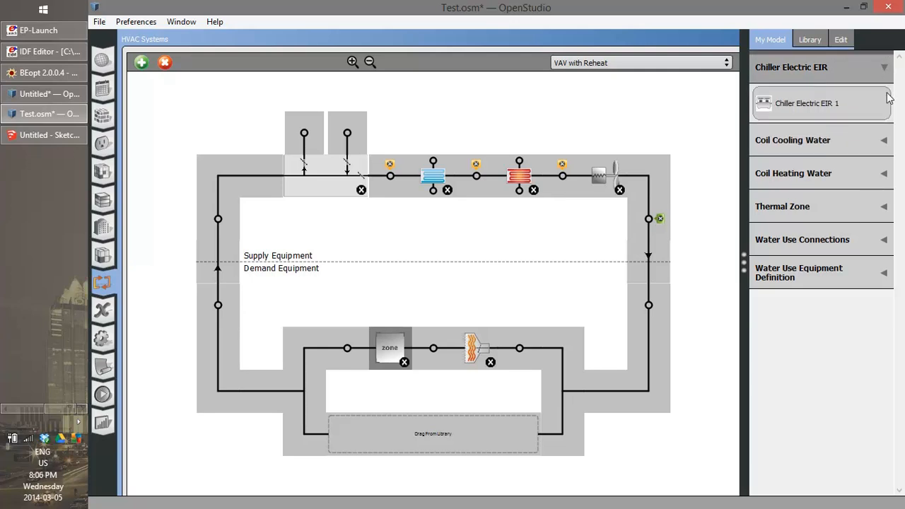
left_click(884, 209)
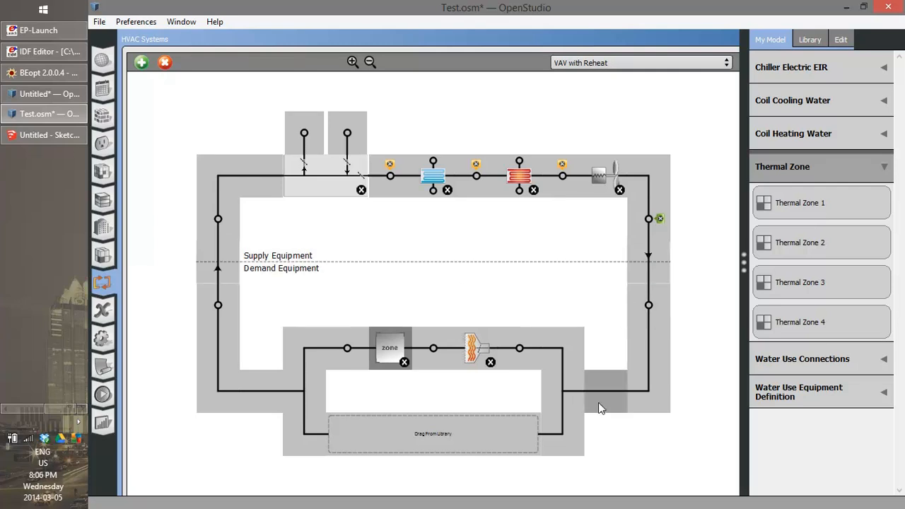
left_click(798, 359)
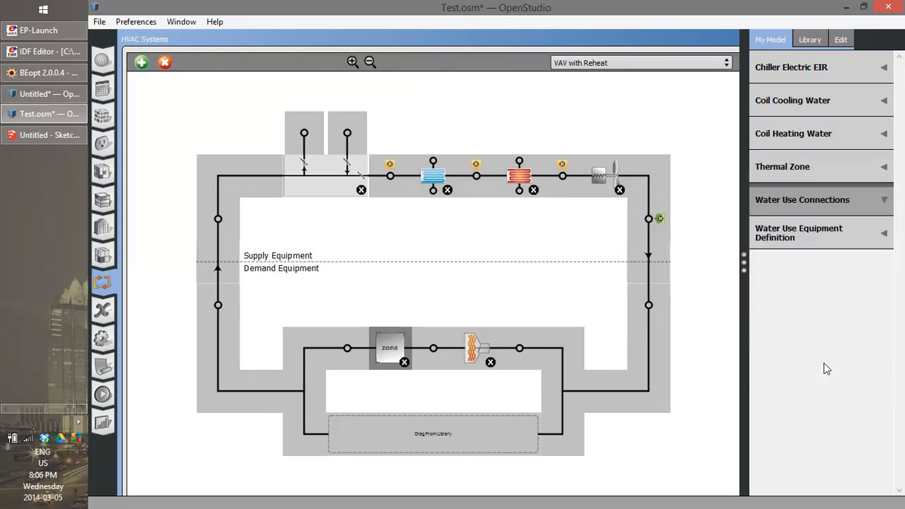
left_click(864, 166)
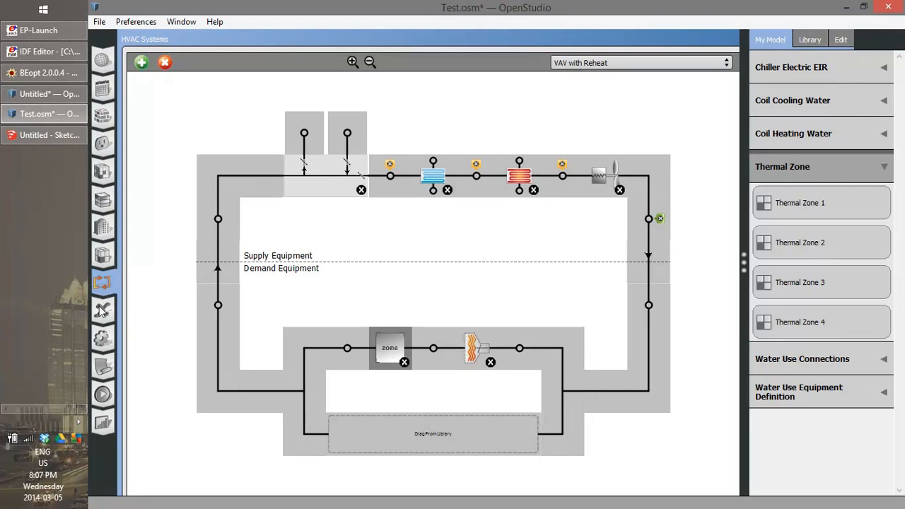
Check Thermal Zone 1's zone equipment and add a packaged terminal heat pump to Thermal Zones 2, 3 and 4
left_click(103, 258)
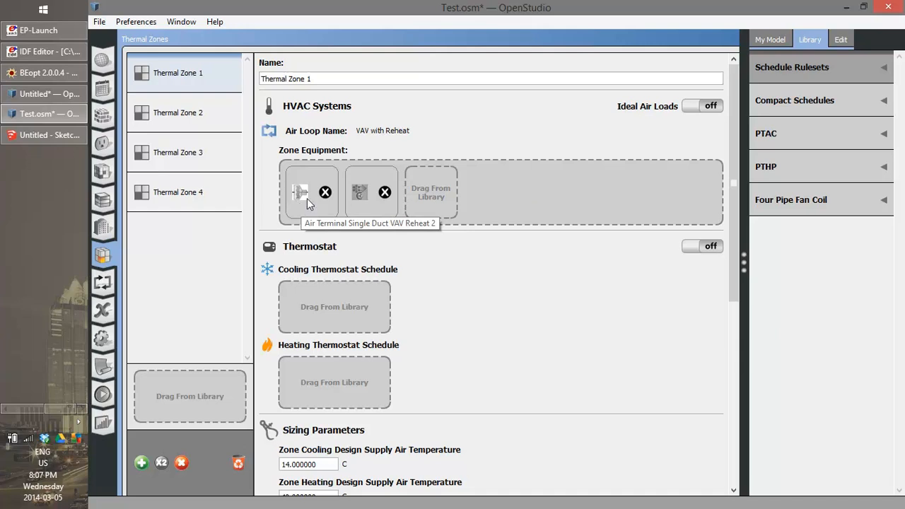
left_click(208, 118)
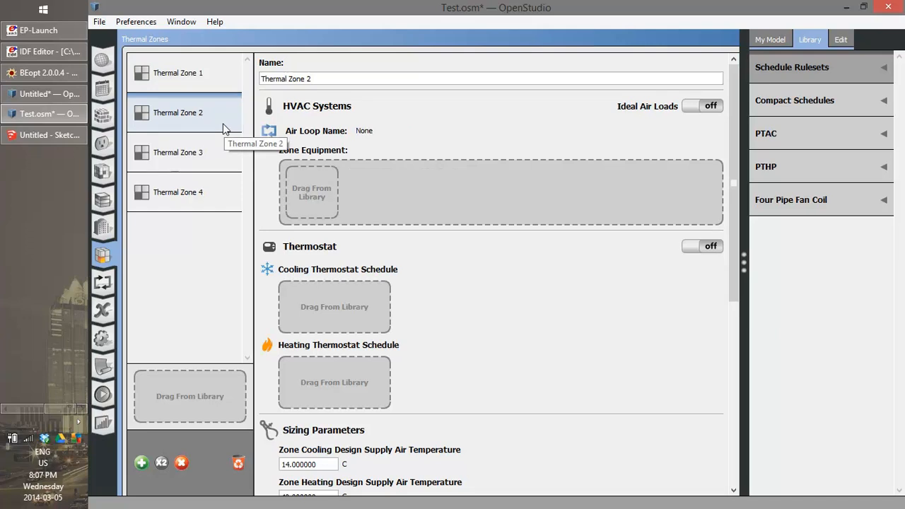
left_click(814, 171)
left_click_drag(870, 205, 293, 199)
left_click(190, 151)
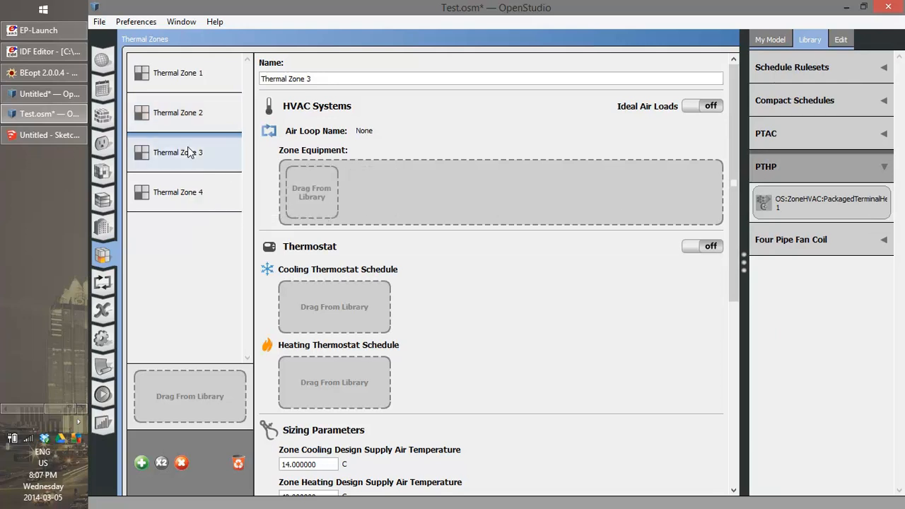
left_click_drag(814, 209, 295, 201)
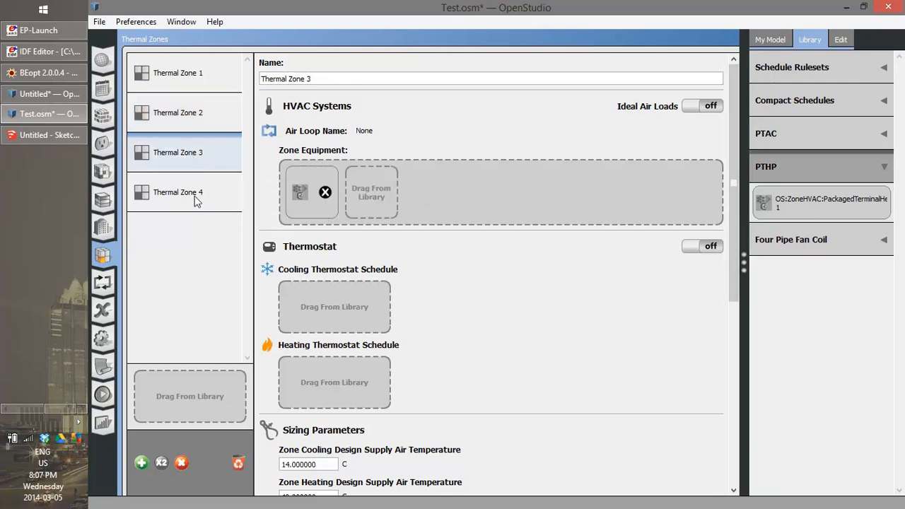
left_click(199, 203)
left_click_drag(812, 205, 301, 202)
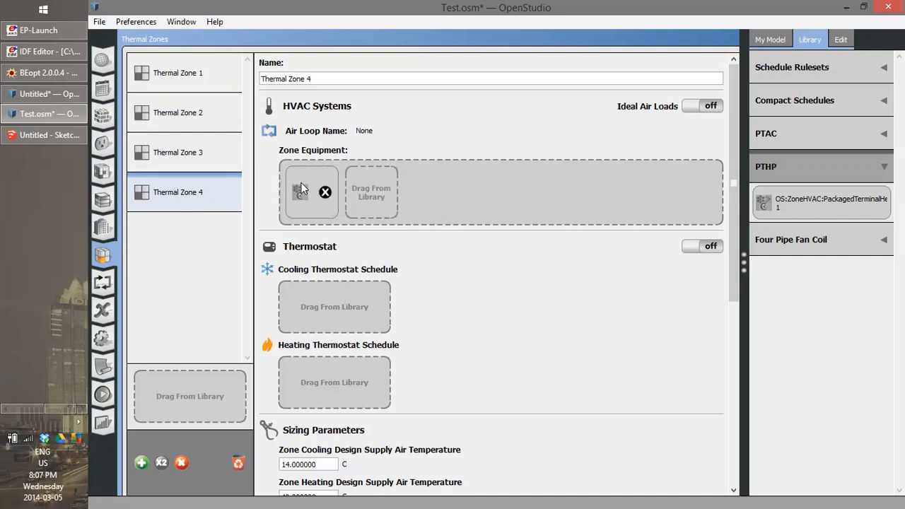
Return to the VAV with Reheat loop and look for the zone heat pumps among all of the model's HVAC component categories
left_click(103, 284)
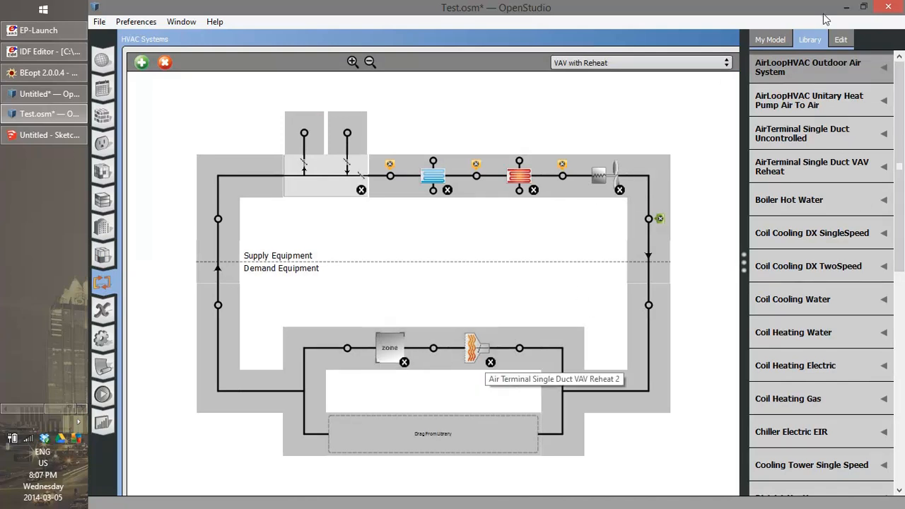
left_click(779, 40)
left_click(885, 75)
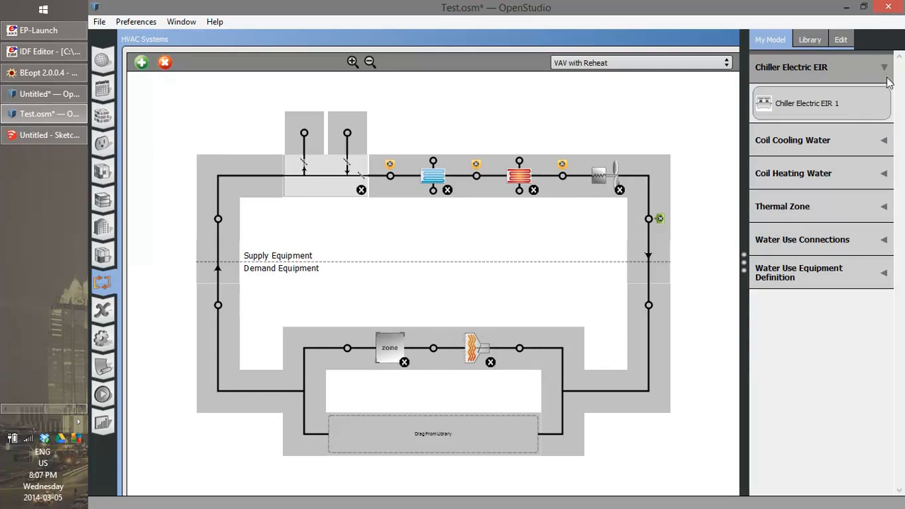
left_click(880, 136)
left_click(879, 176)
left_click(880, 212)
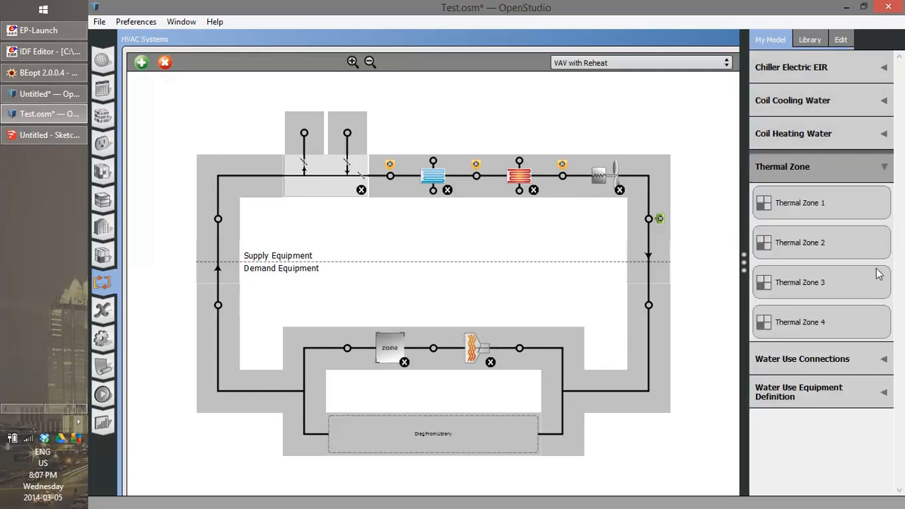
left_click(888, 360)
left_click(880, 236)
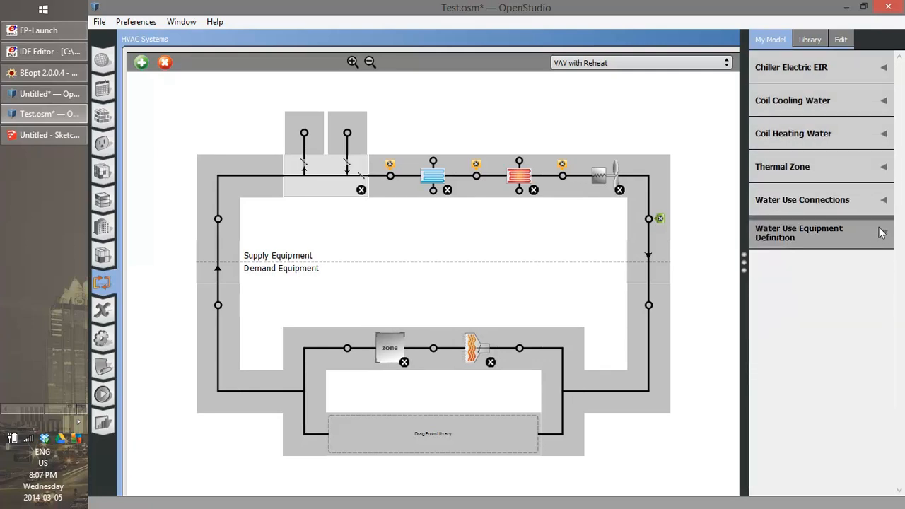
left_click(885, 165)
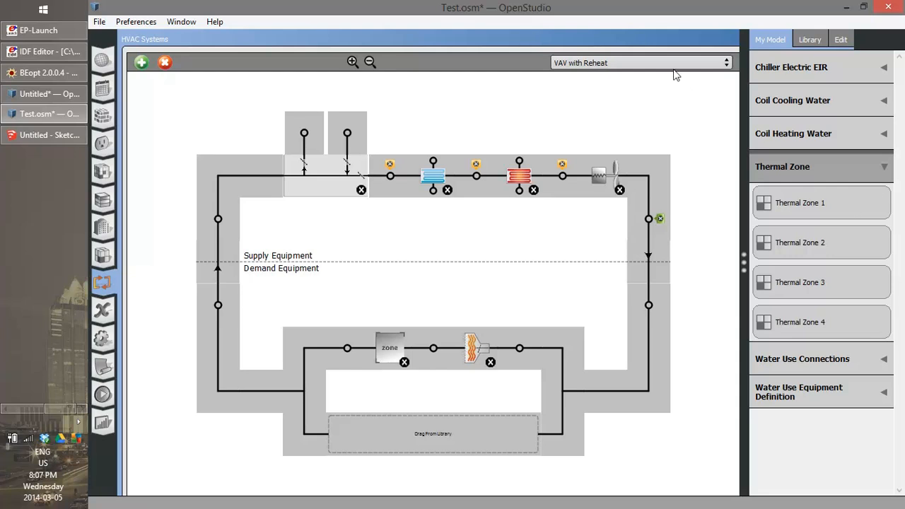
Connect Thermal Zones 2, 3 and 4 to the demand side of the VAV with Reheat loop
left_click(671, 64)
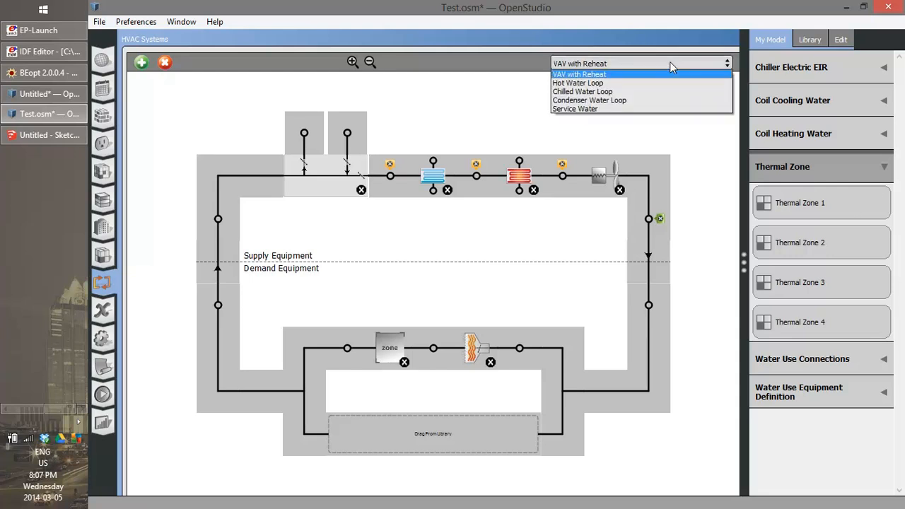
left_click(669, 62)
left_click_drag(800, 242, 438, 434)
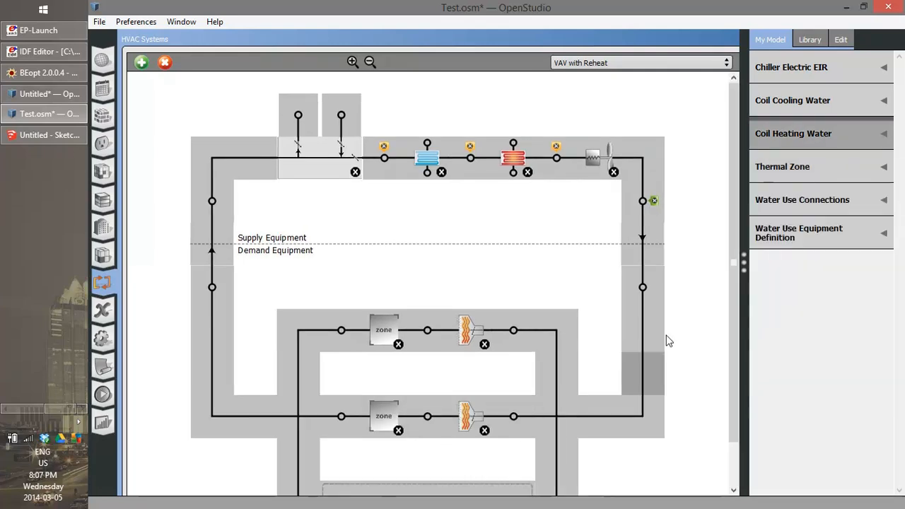
scroll(574, 281, "down", 2)
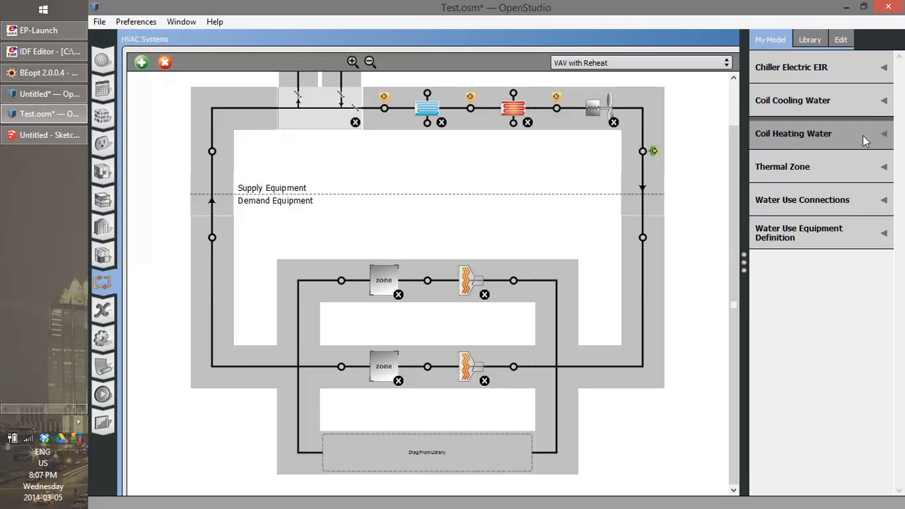
left_click(854, 168)
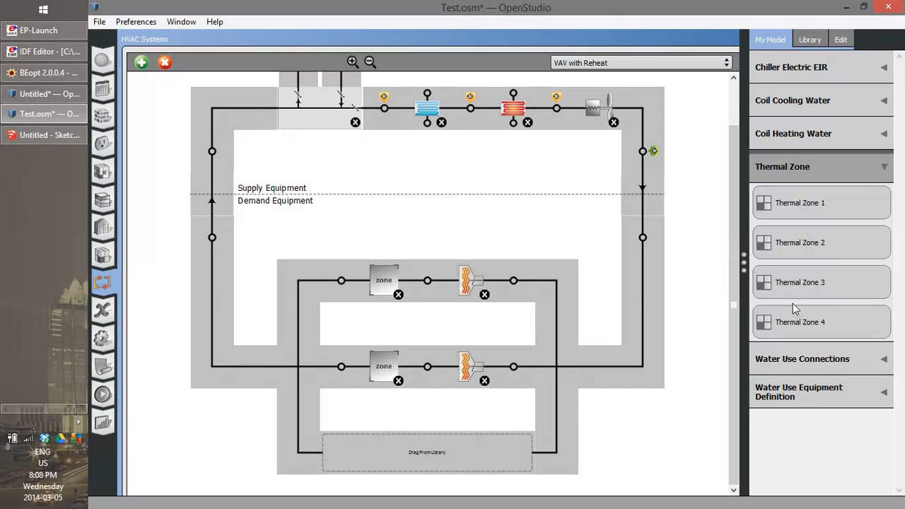
left_click_drag(759, 285, 459, 445)
scroll(662, 361, "down", 2)
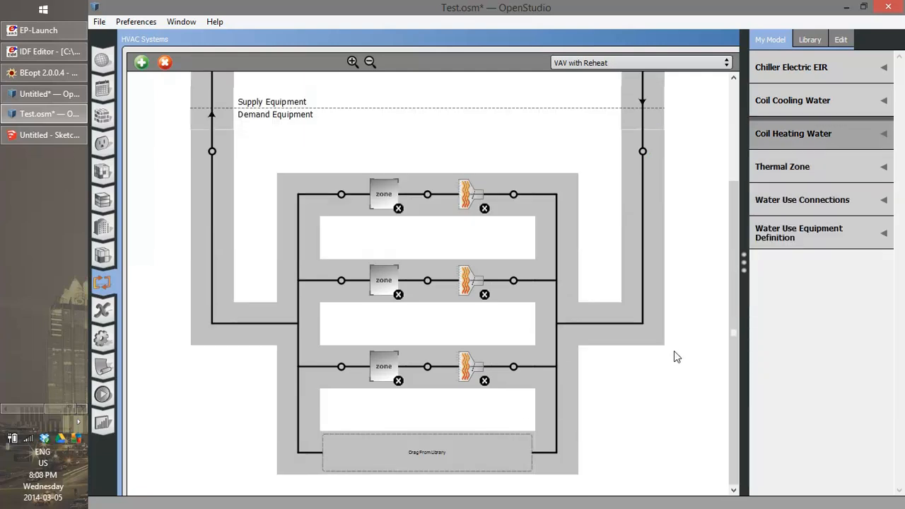
left_click(886, 169)
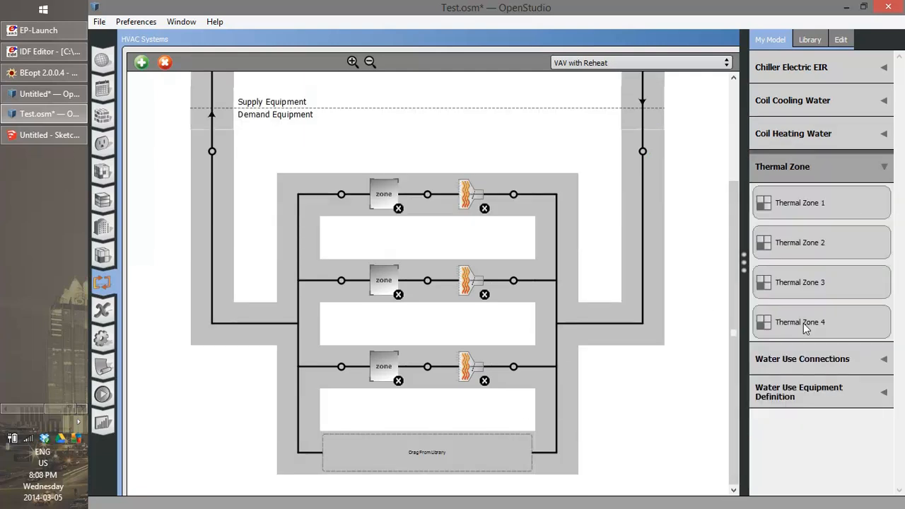
left_click_drag(806, 323, 433, 454)
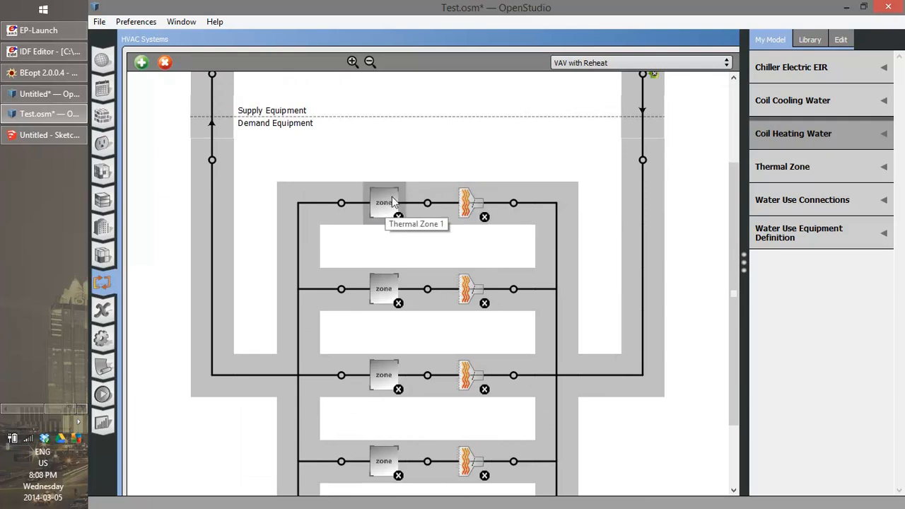
Follow the VAV heating coil to the Hot Water Loop, examine its boiler and demand-side heating coils, and return to the VAV with Reheat loop
scroll(346, 210, "up", 3)
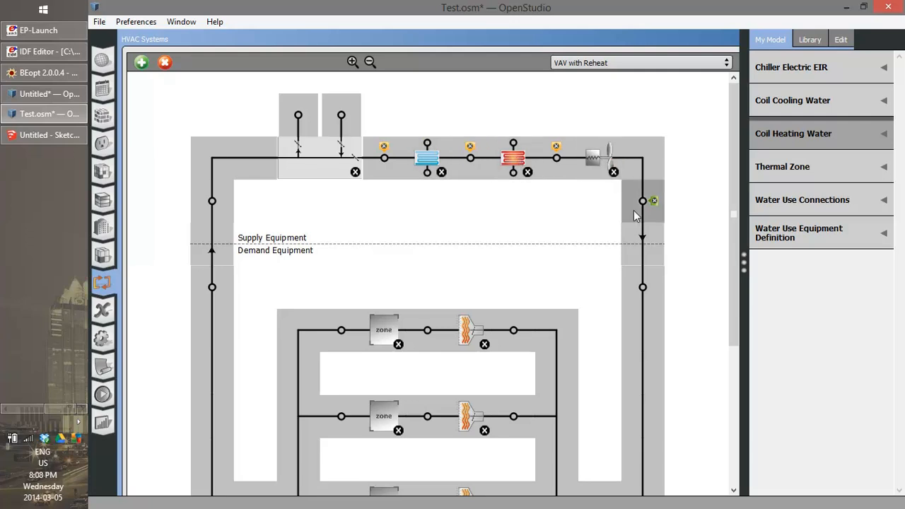
left_click(514, 143)
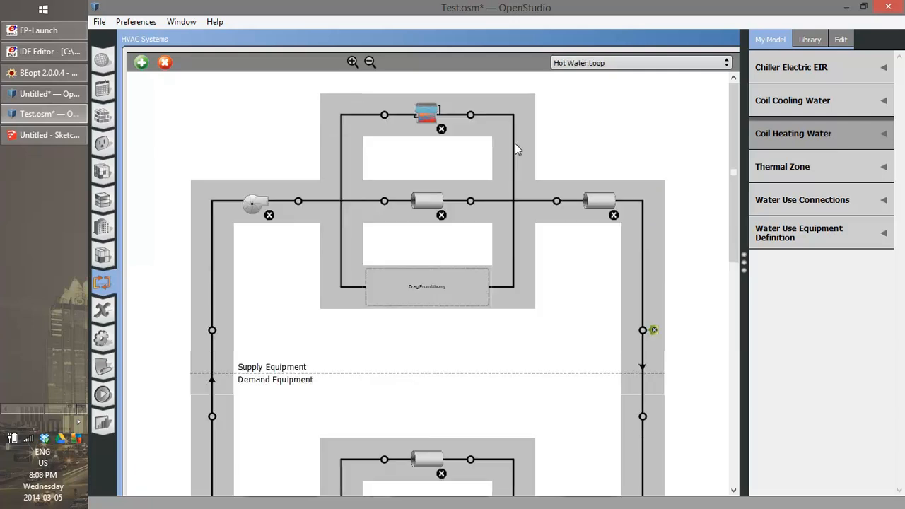
scroll(519, 185, "down", 3)
scroll(517, 186, "down", 3)
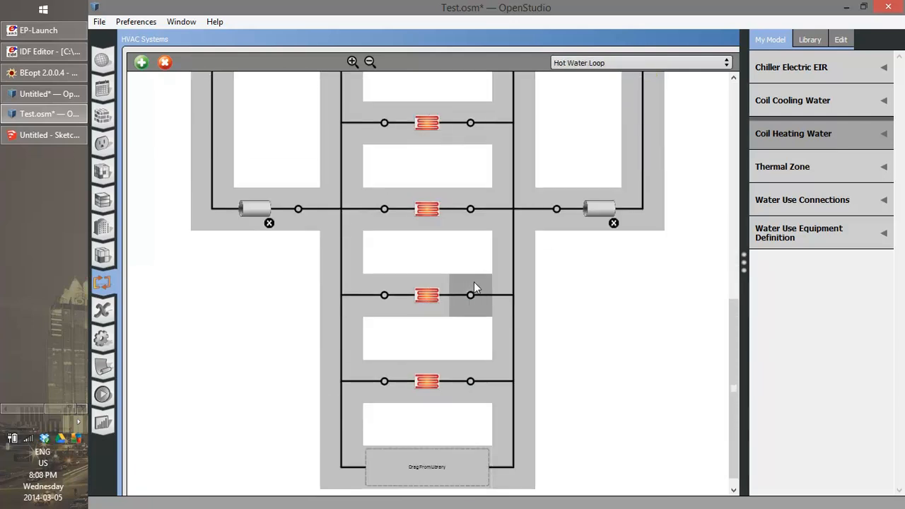
scroll(472, 283, "up", 3)
scroll(475, 275, "down", 3)
scroll(475, 272, "up", 3)
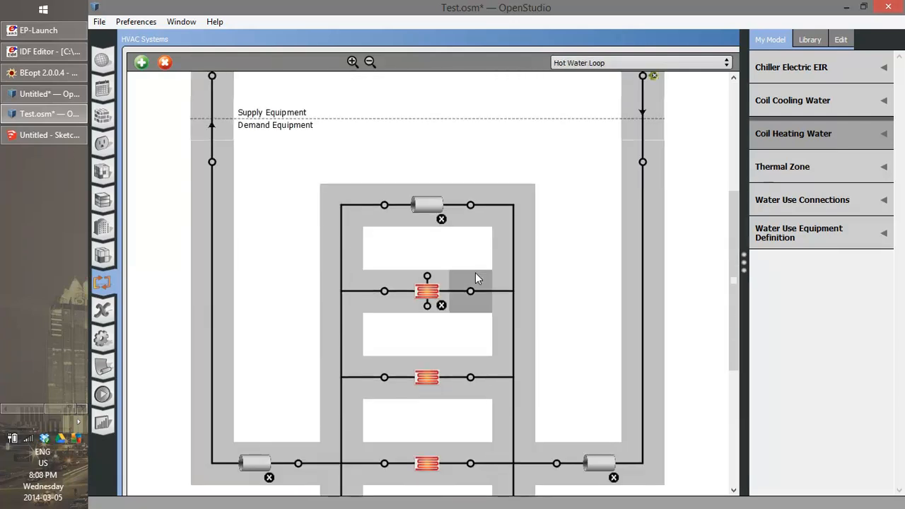
scroll(475, 272, "up", 3)
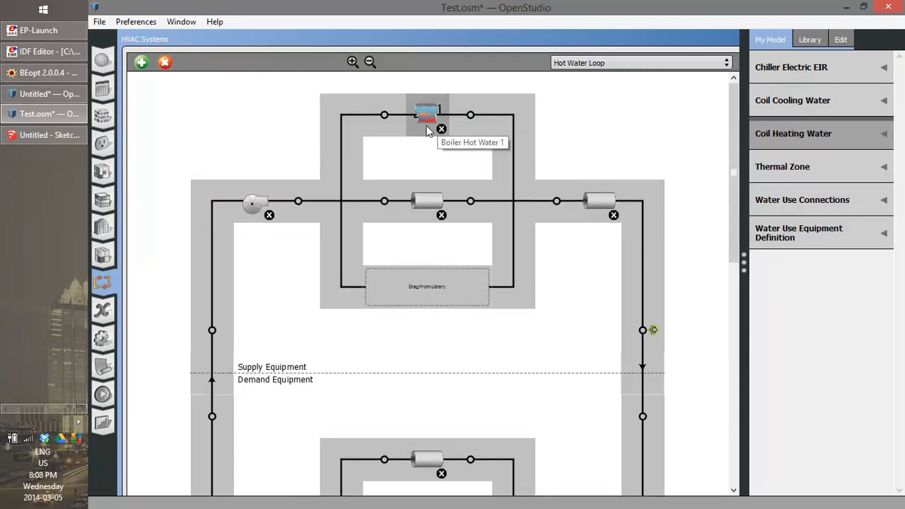
scroll(427, 142, "down", 3)
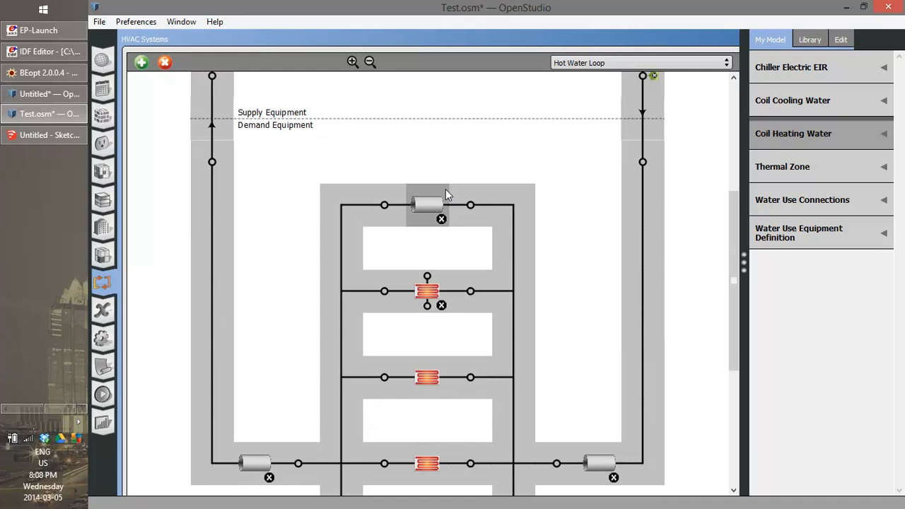
double_click(428, 283)
scroll(459, 261, "up", 3)
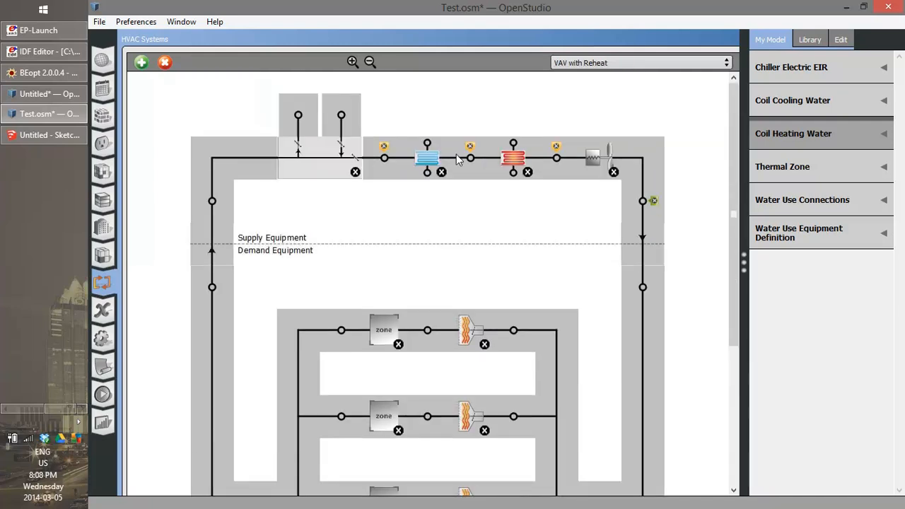
Follow the VAV cooling coil to the Chilled Water Loop, examine its chiller, and return to inspect the VAV loop and its outdoor air node
double_click(424, 145)
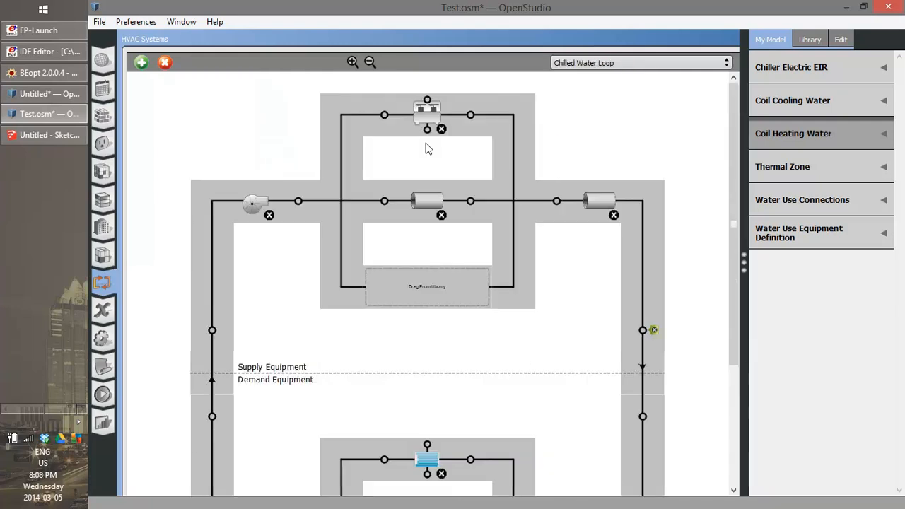
scroll(467, 269, "down", 3)
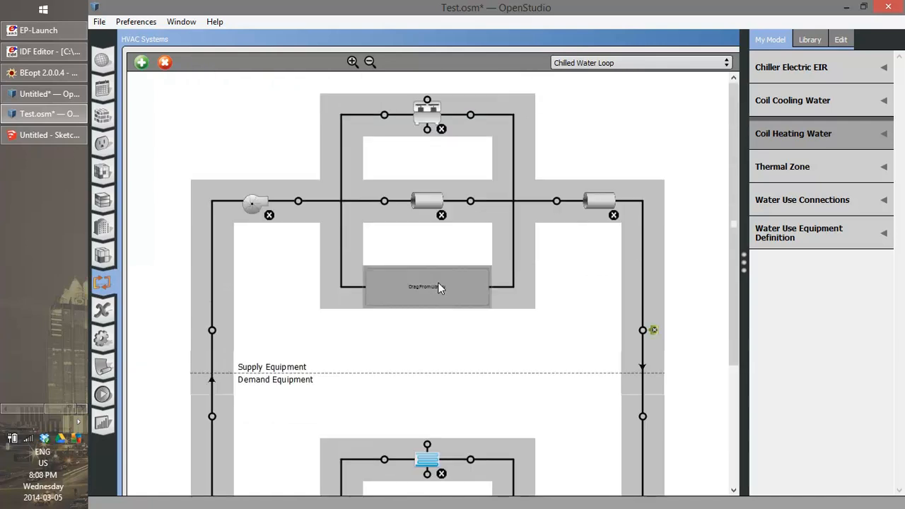
scroll(435, 290, "up", 3)
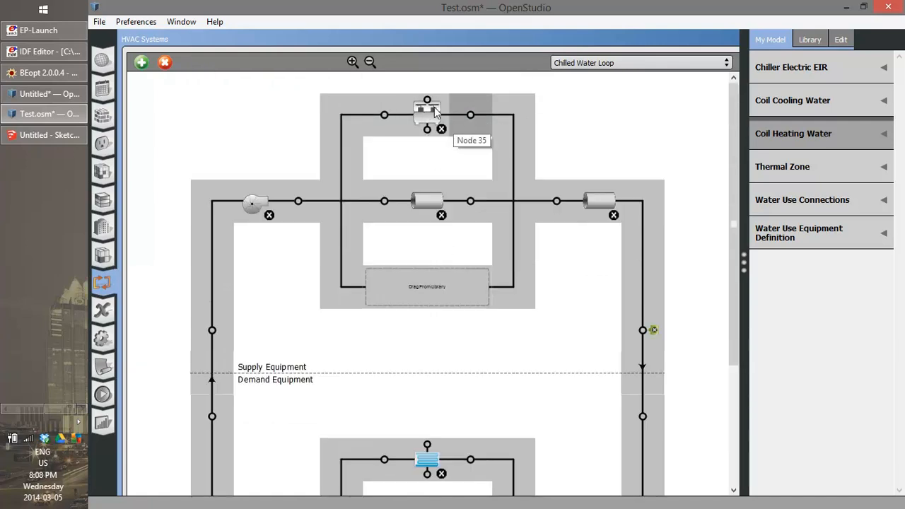
scroll(438, 256, "down", 3)
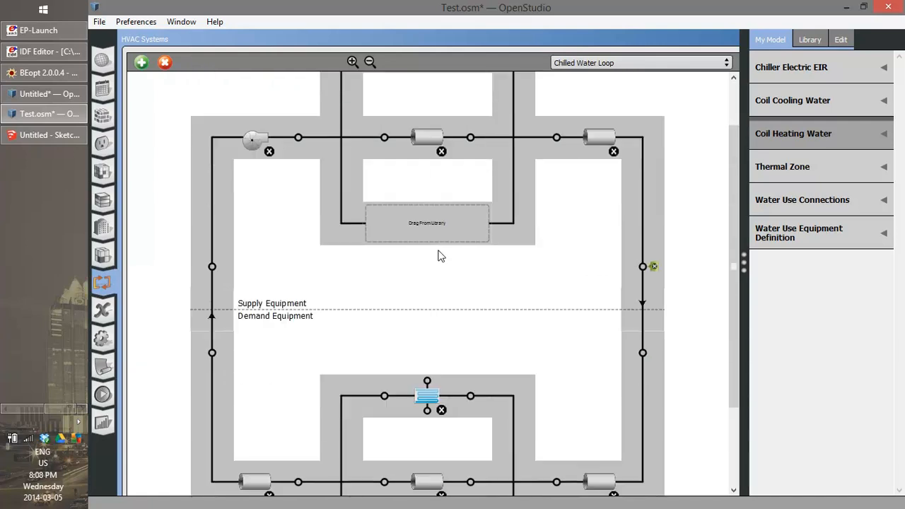
double_click(428, 269)
scroll(441, 262, "up", 3)
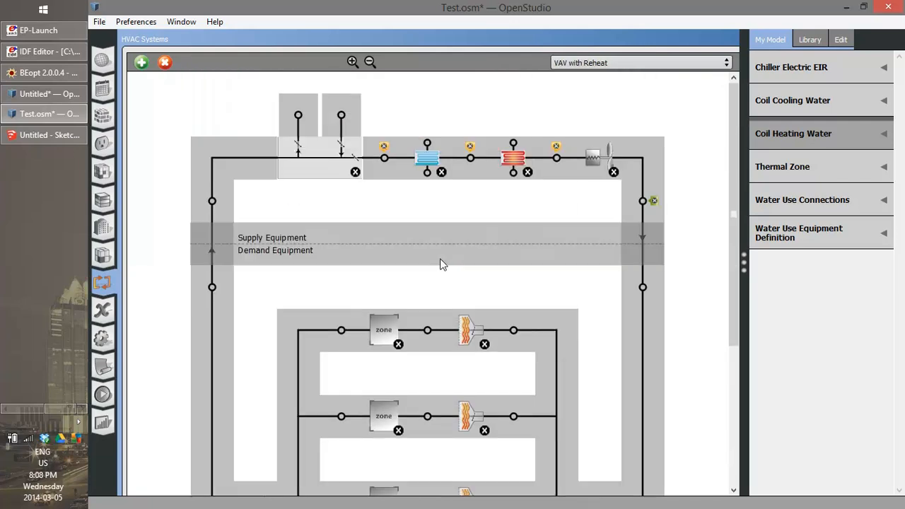
scroll(441, 261, "down", 2)
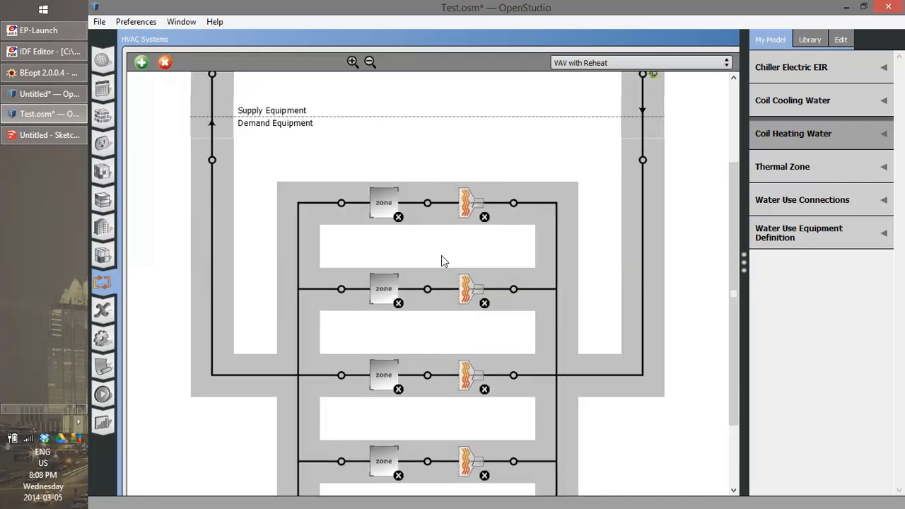
scroll(441, 258, "up", 2)
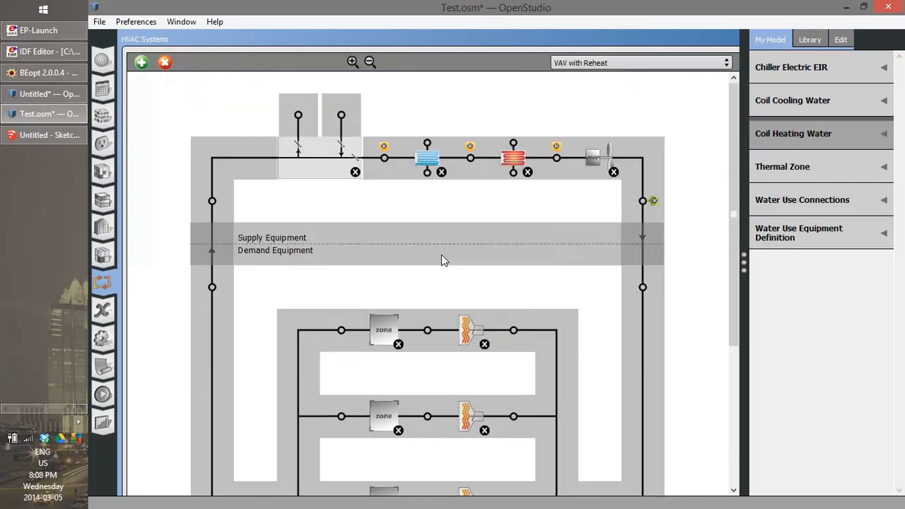
left_click(341, 118)
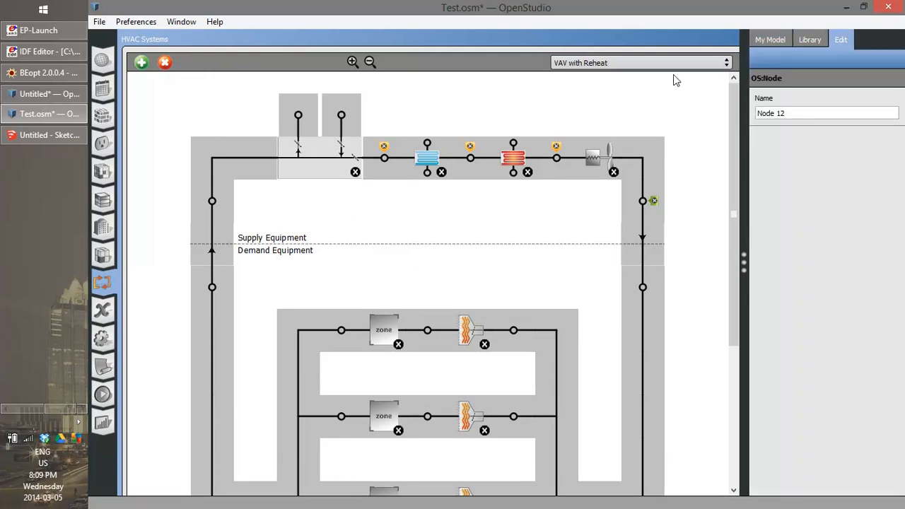
Review the Hot Water, Chilled Water and Condenser Water loops in turn, checking the condenser loop's chiller and cooling tower
left_click(726, 64)
left_click(714, 83)
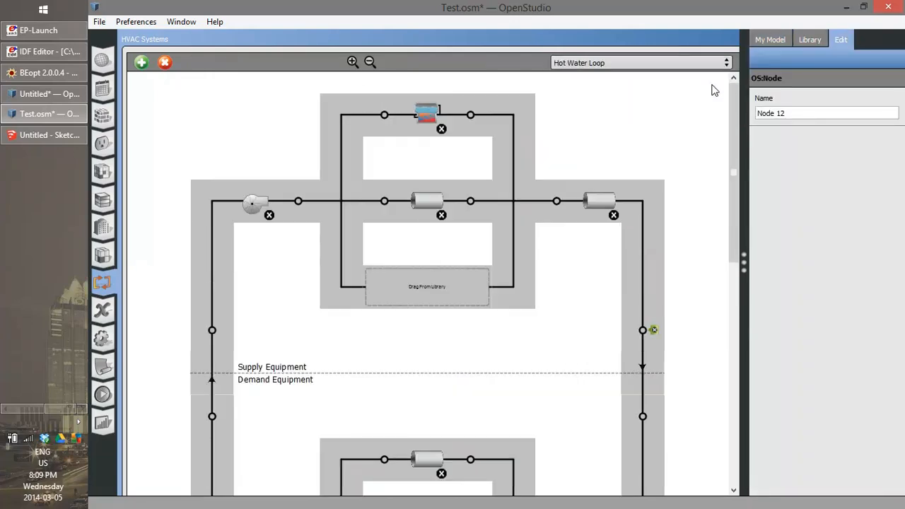
left_click(716, 60)
left_click(677, 92)
scroll(646, 128, "down", 3)
scroll(646, 128, "up", 3)
left_click(671, 64)
left_click(644, 101)
scroll(644, 104, "down", 3)
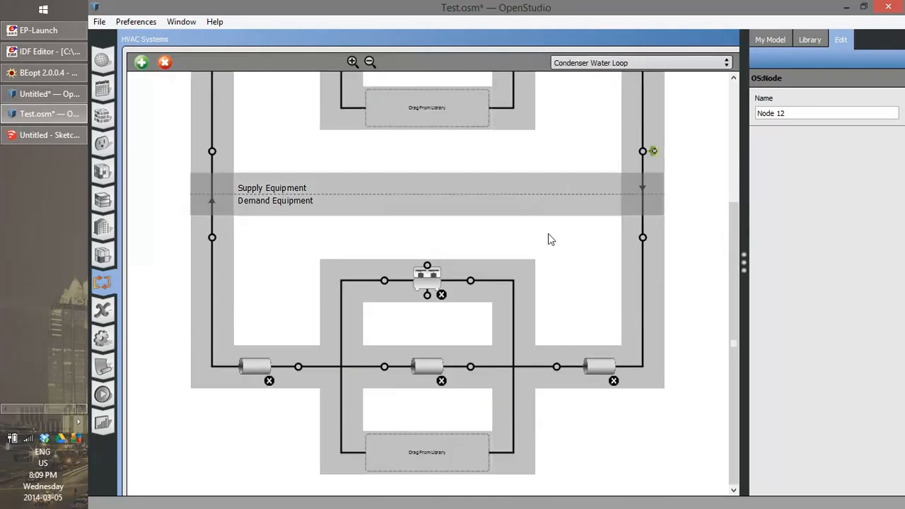
scroll(521, 253, "up", 3)
scroll(452, 295, "down", 2)
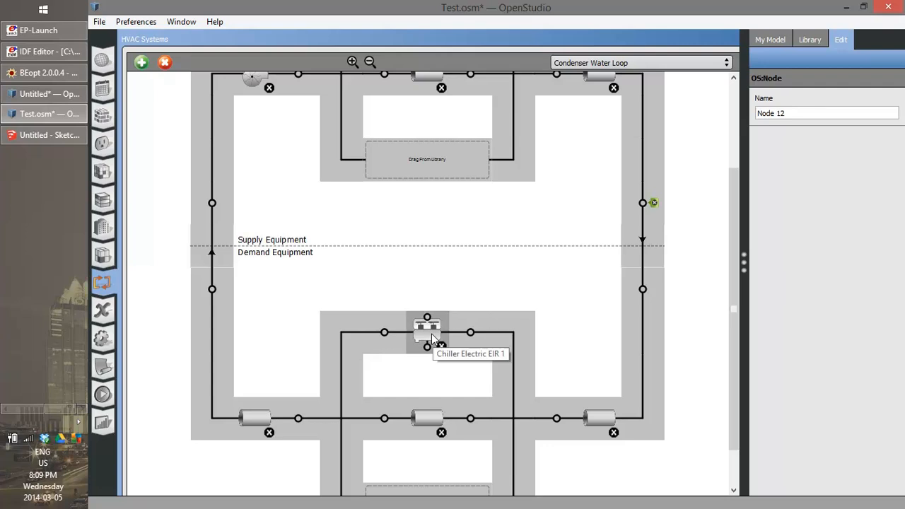
scroll(429, 330, "up", 3)
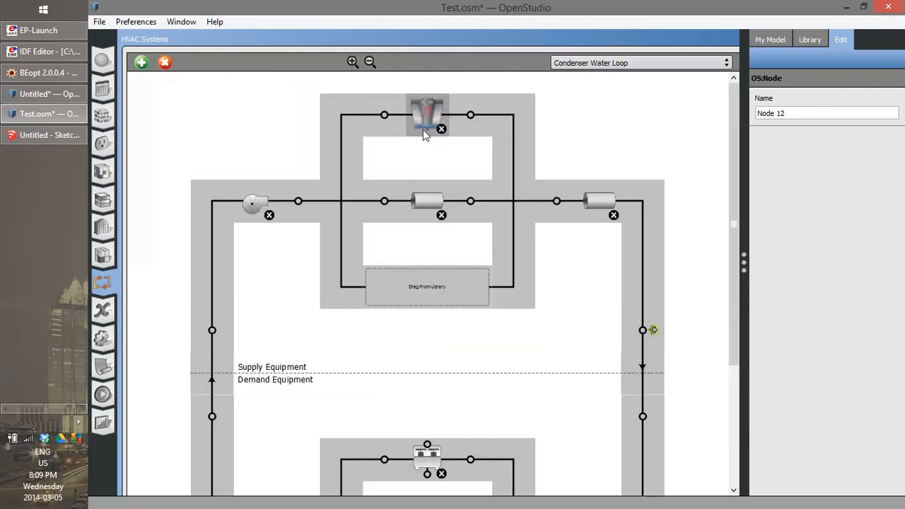
Show the Service Water system and look through the model's own components for water use connections and equipment
left_click(678, 66)
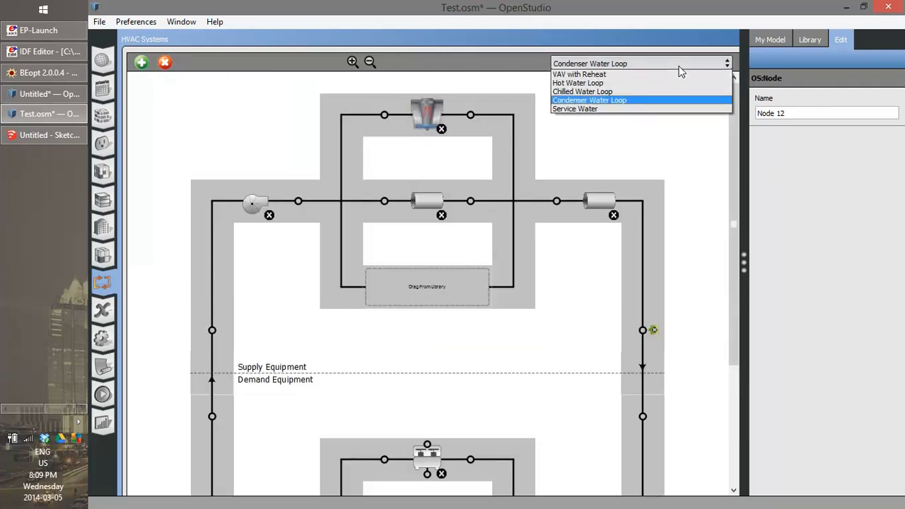
left_click(634, 106)
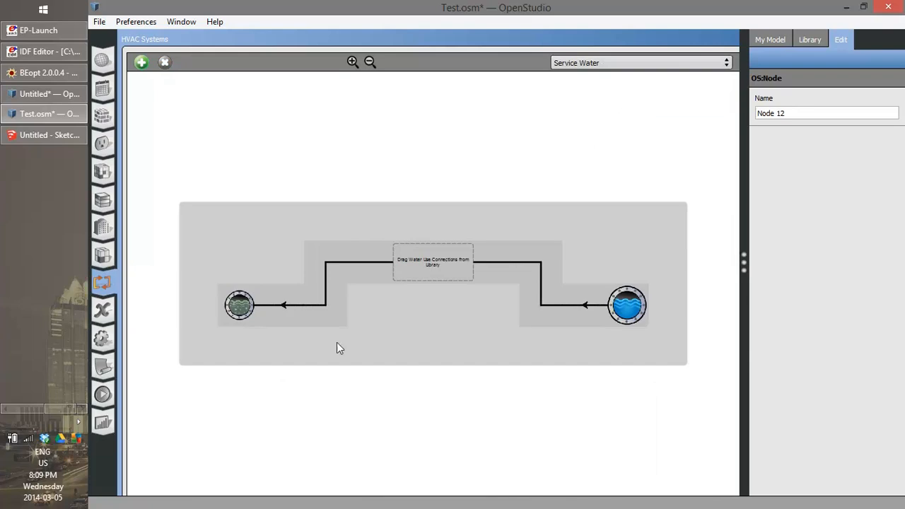
left_click(768, 41)
left_click(889, 170)
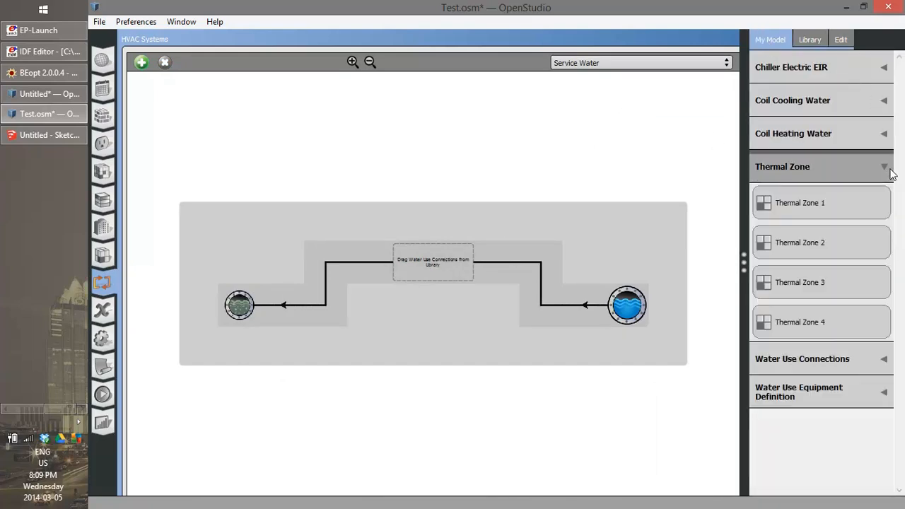
left_click(877, 368)
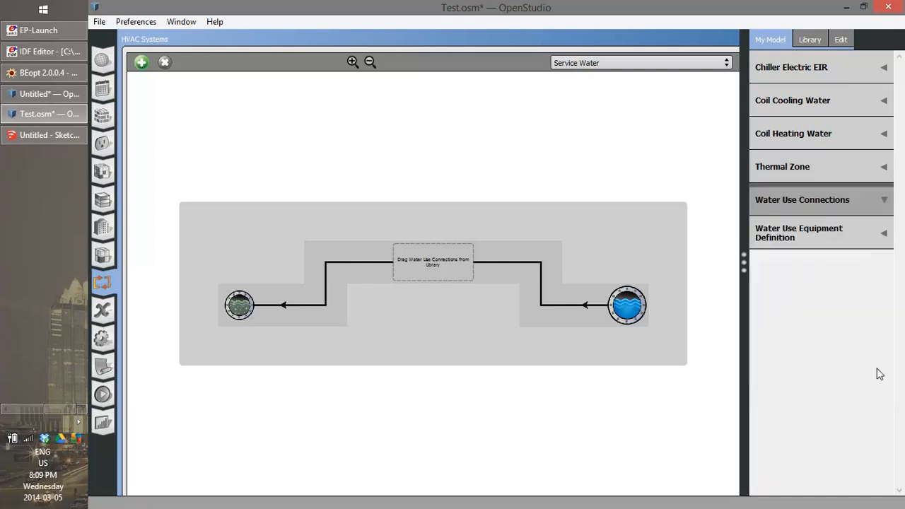
left_click(859, 235)
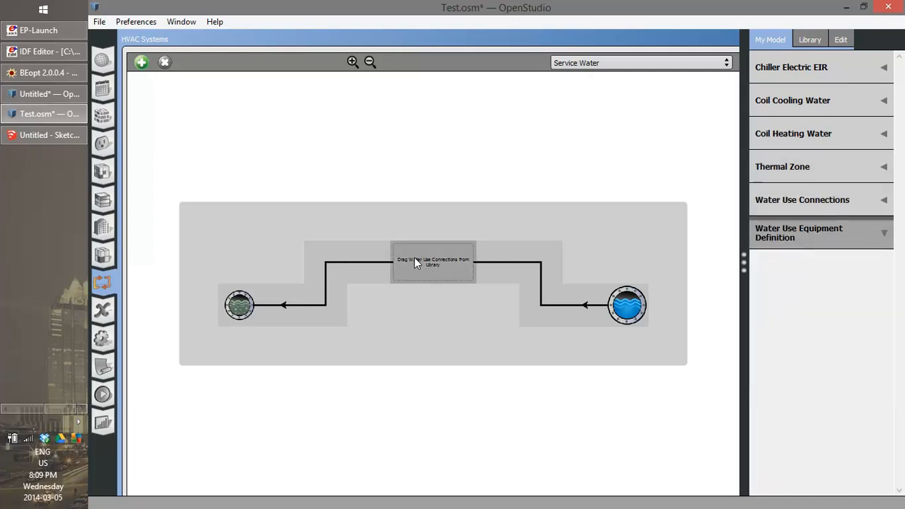
left_click(821, 167)
left_click(826, 130)
left_click(836, 101)
left_click(838, 79)
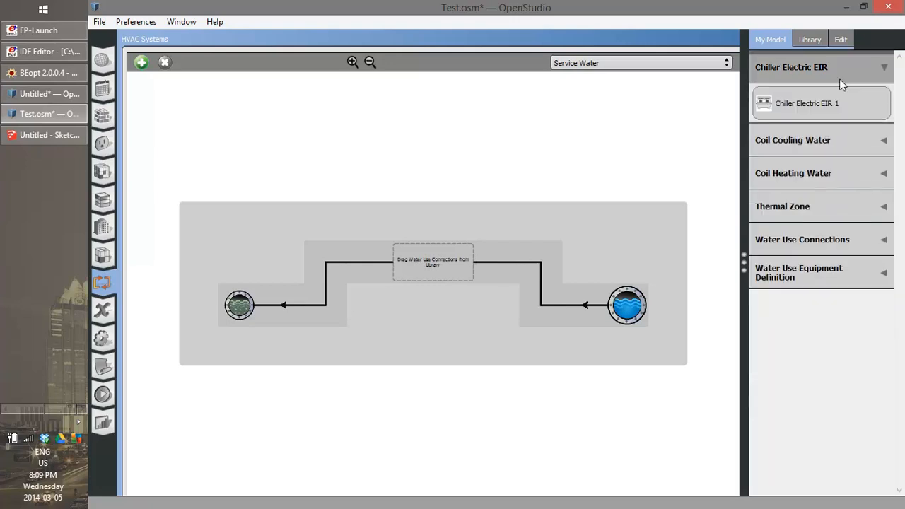
Add a Water Use Connection from the library to the Service Water loop and list the library's water use equipment
left_click(816, 37)
left_click_drag(903, 125, 901, 349)
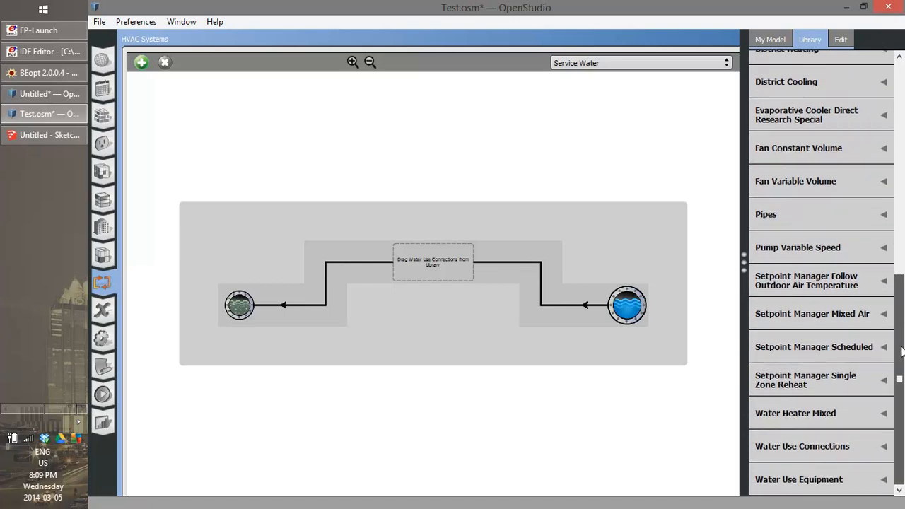
left_click(884, 446)
left_click_drag(806, 445, 425, 255)
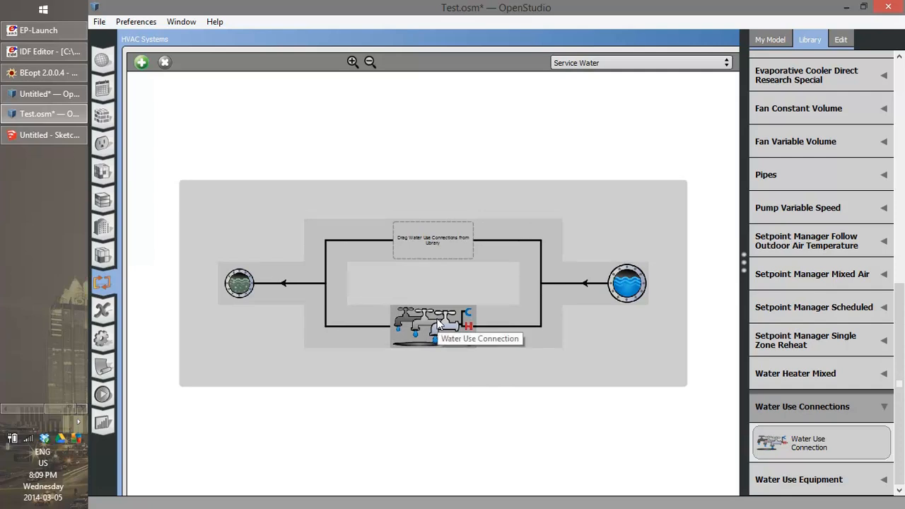
left_click(880, 488)
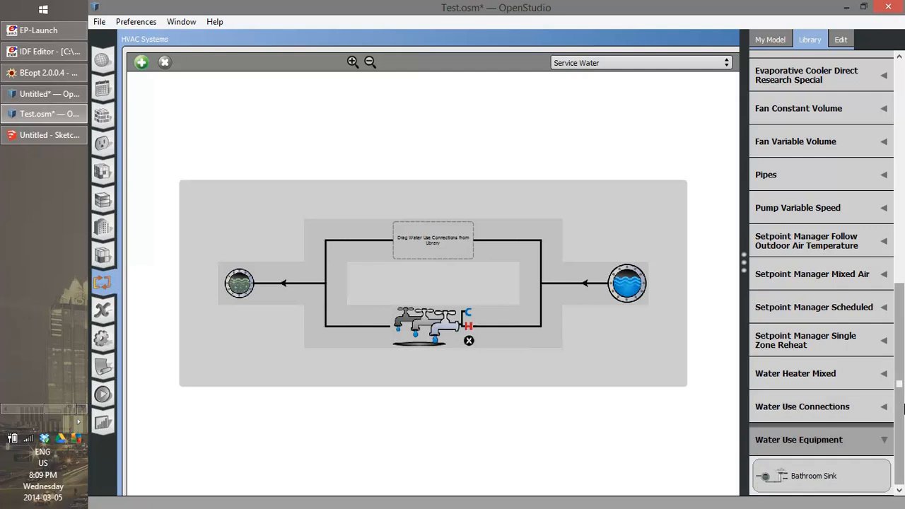
Try to place the library's Bathroom Sink on the Service Water loop, with and without its Water Use Connection, and restore that connection
left_click_drag(813, 475, 430, 250)
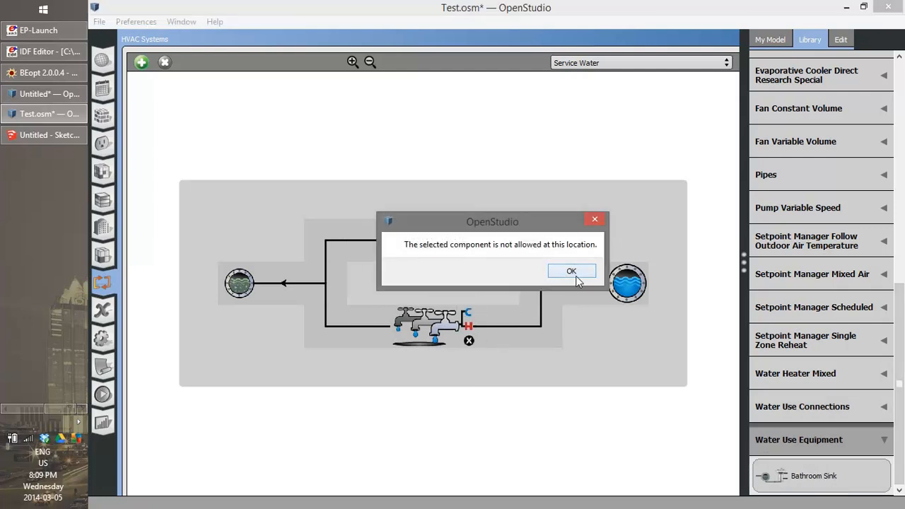
left_click(577, 276)
left_click(469, 340)
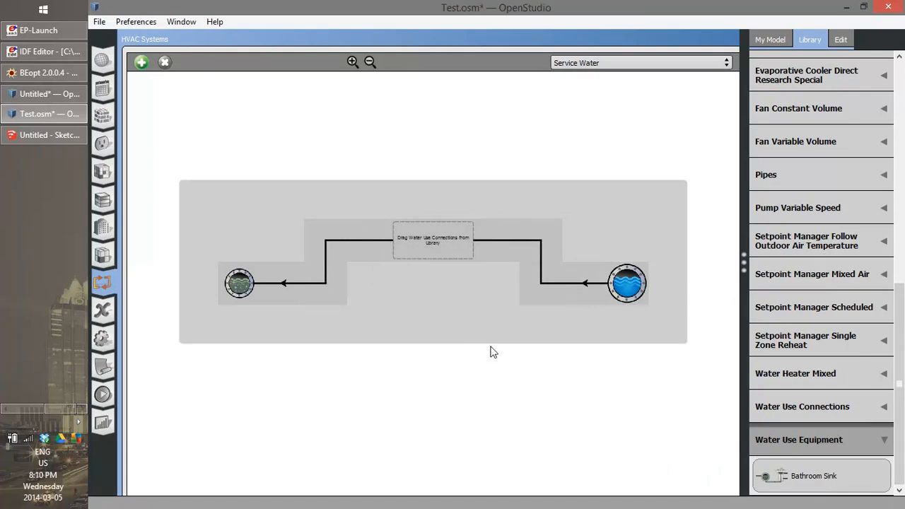
left_click_drag(757, 476, 420, 240)
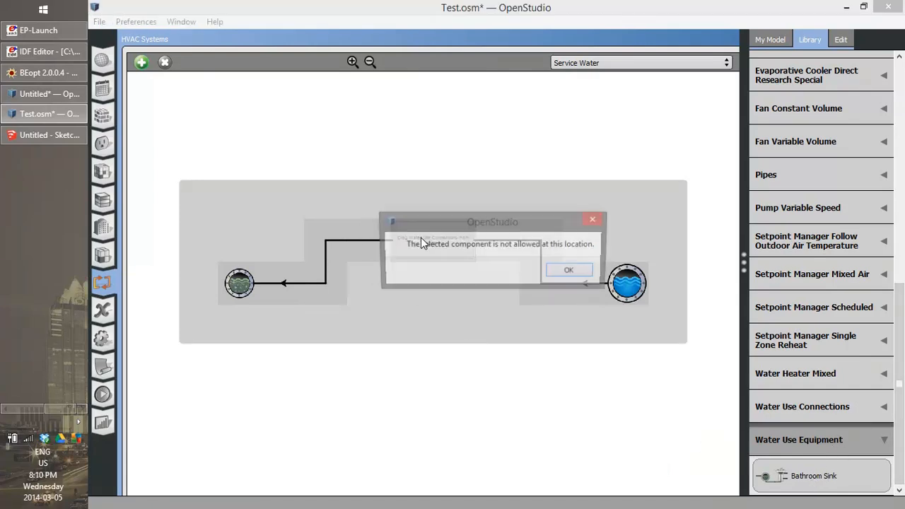
left_click(574, 276)
left_click(848, 406)
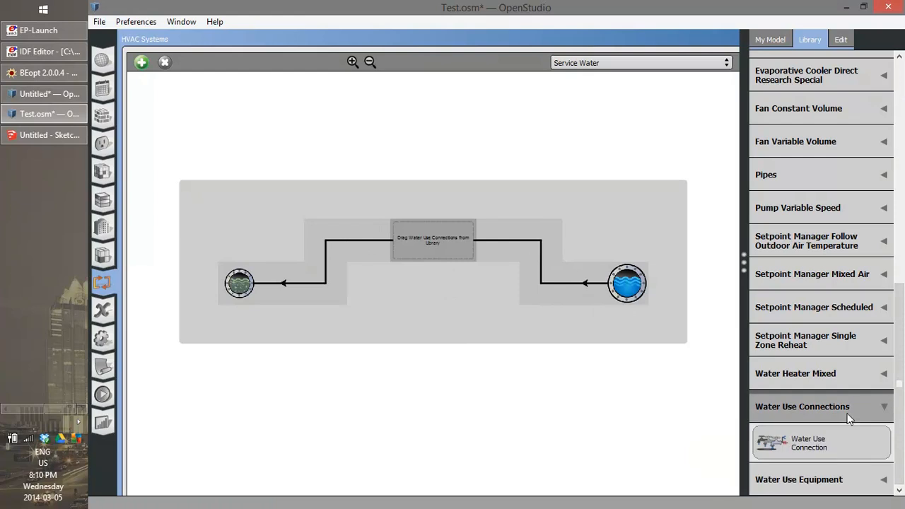
left_click_drag(768, 445, 476, 250)
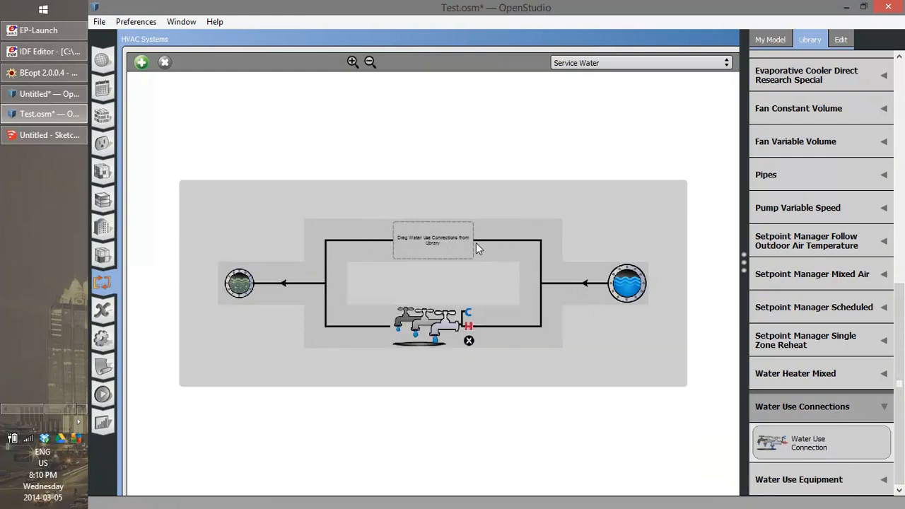
Show the model's possible output variables and look through the zone variables as far as the zone infiltration volume entries
left_click(110, 310)
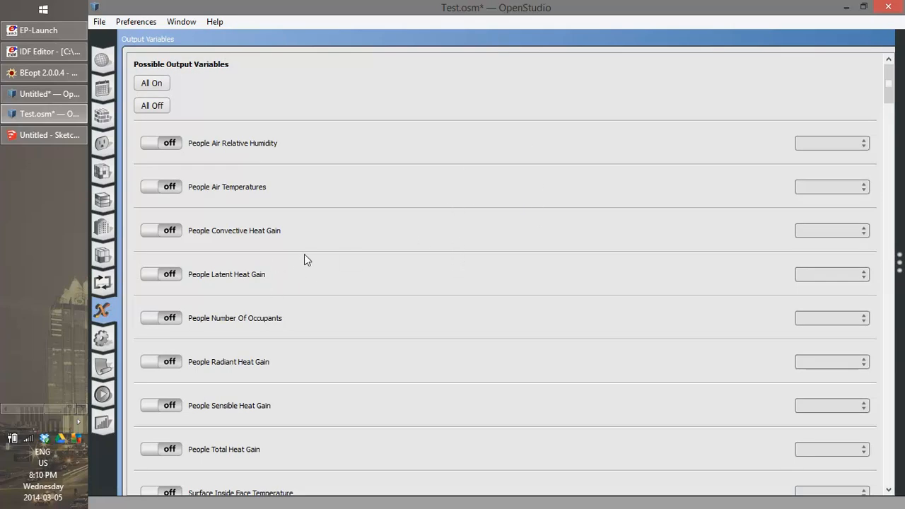
scroll(304, 254, "down", 10)
scroll(307, 252, "down", 12)
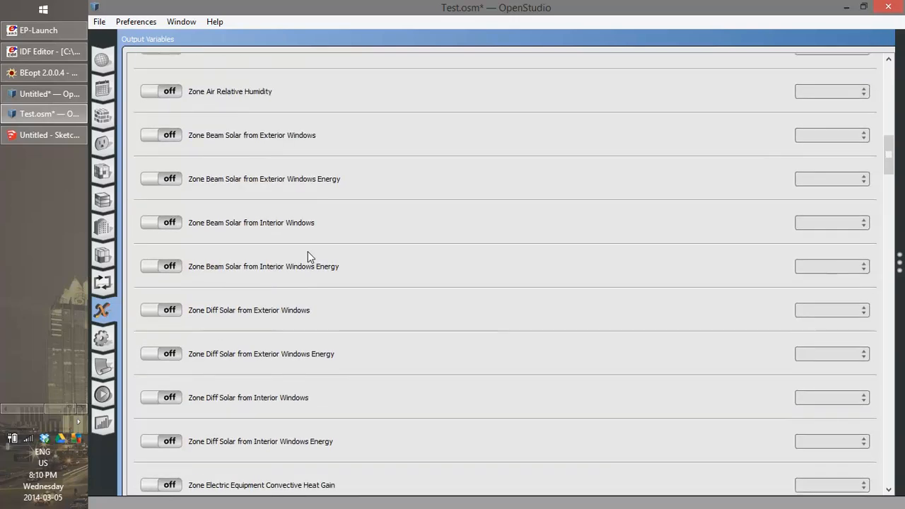
left_click_drag(892, 190, 876, 202)
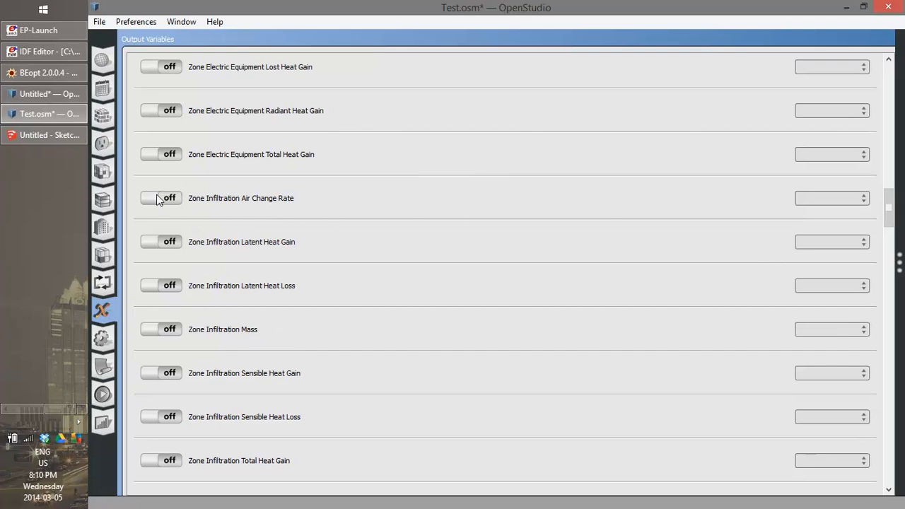
scroll(252, 210, "down", 1)
scroll(280, 208, "down", 2)
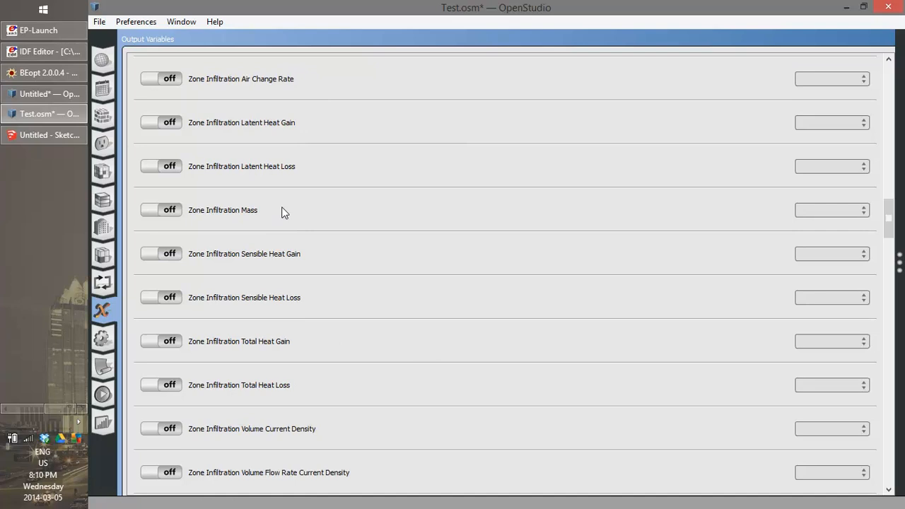
scroll(281, 212, "down", 3)
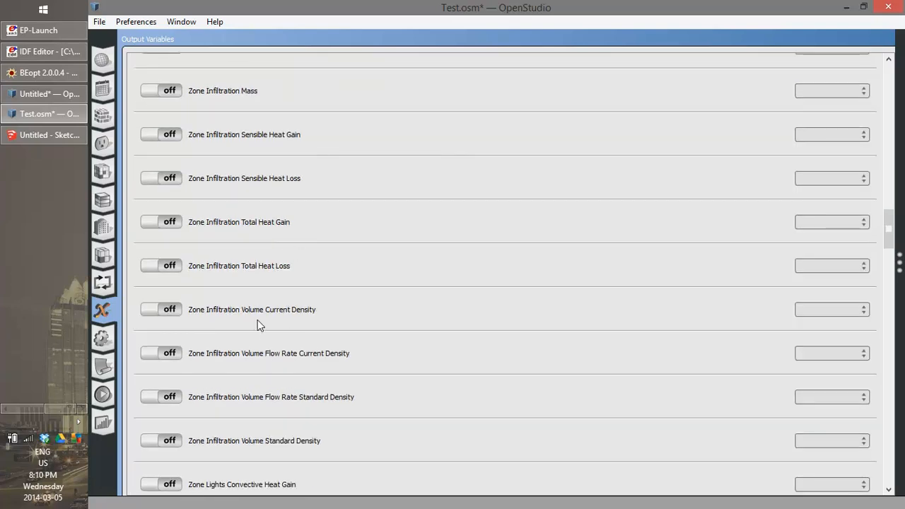
scroll(249, 311, "down", 2)
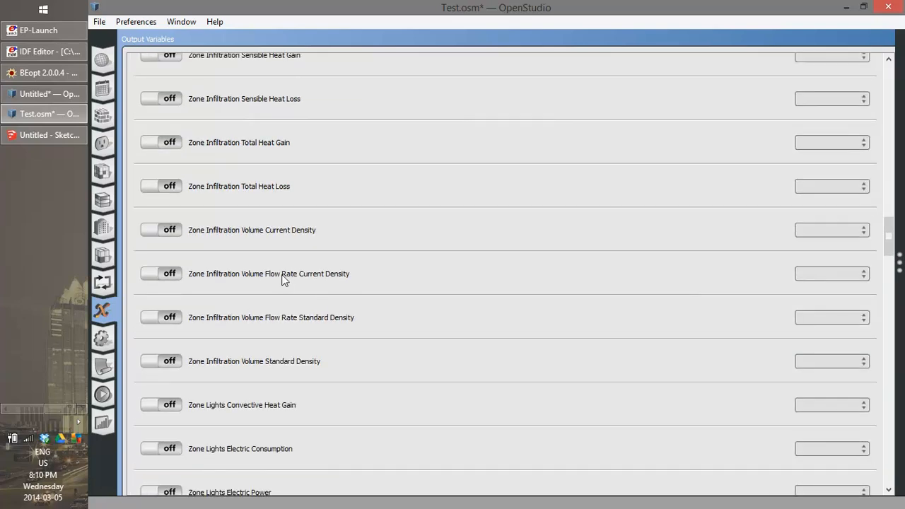
scroll(275, 278, "down", 1)
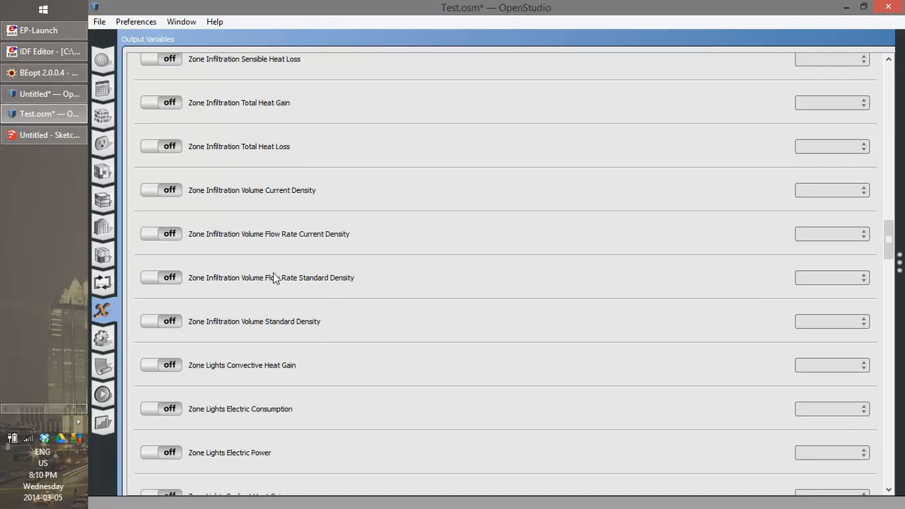
Enable the Zone Infiltration Volume Flow Rate Current Density output, trying Zone Infiltration Volume Current Density first and switching it off again
left_click(173, 190)
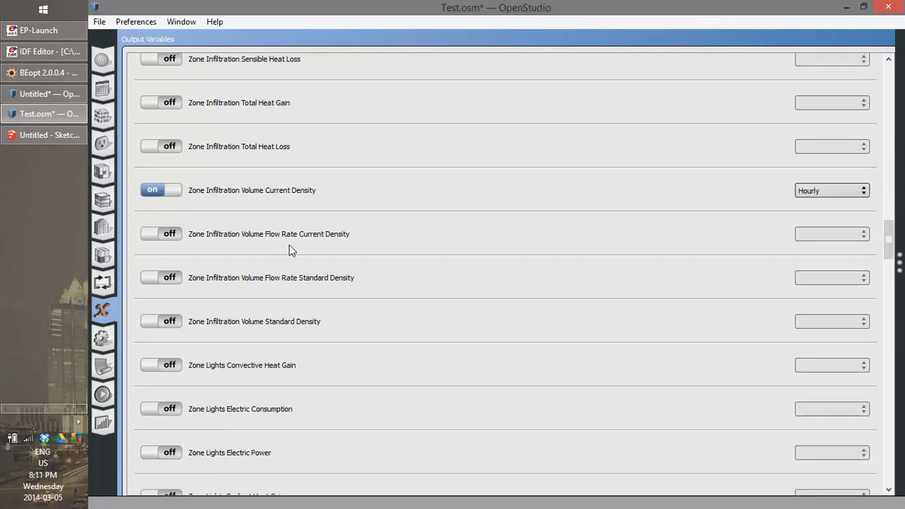
scroll(287, 245, "up", 2)
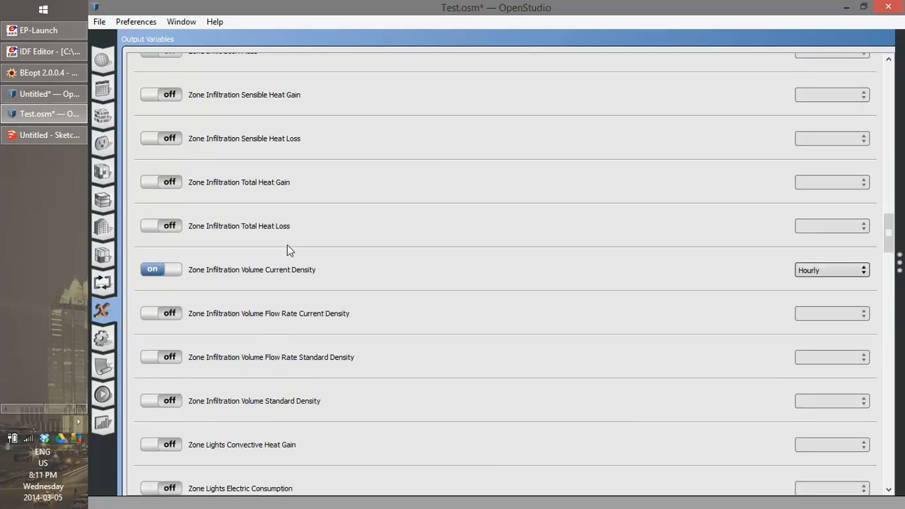
scroll(287, 245, "down", 1)
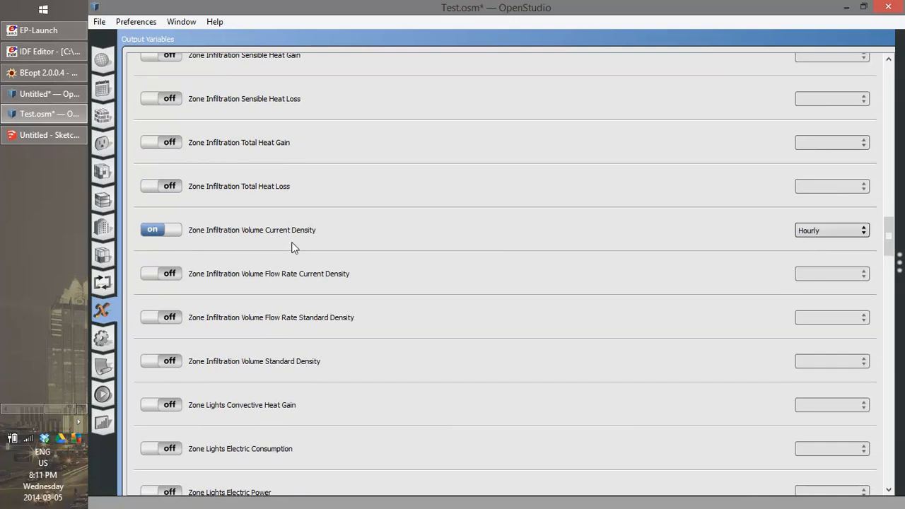
left_click(173, 230)
left_click(168, 281)
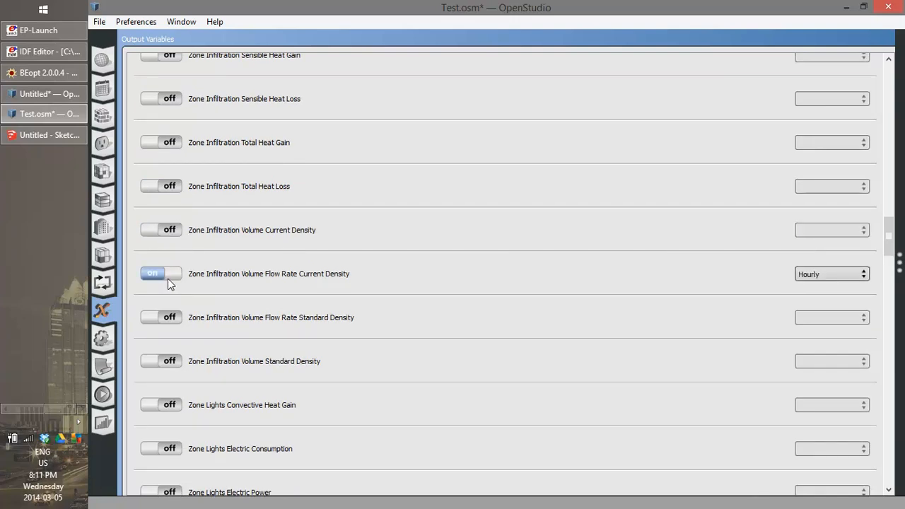
Examine the remaining possible output variables through the Zone/Sys entries and return to the start of the list
scroll(265, 271, "up", 3)
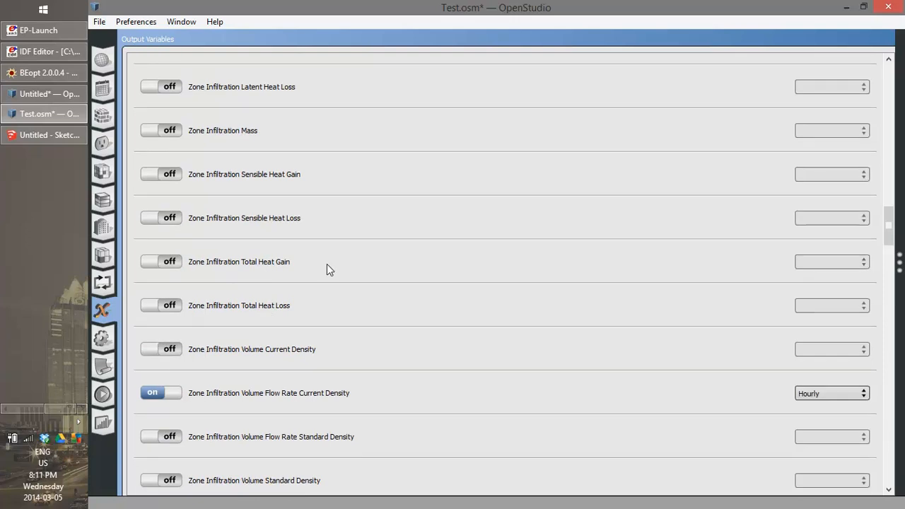
scroll(327, 263, "up", 2)
scroll(326, 267, "up", 1)
scroll(353, 297, "down", 18)
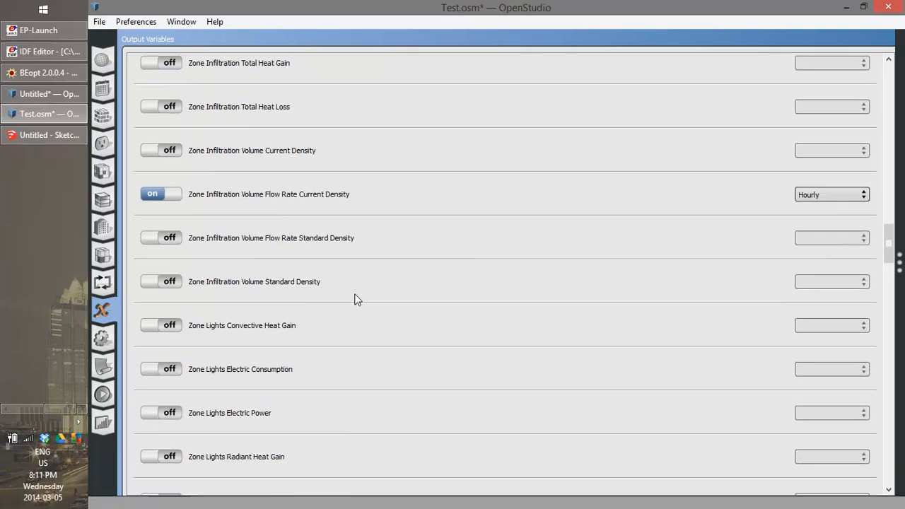
scroll(357, 297, "down", 17)
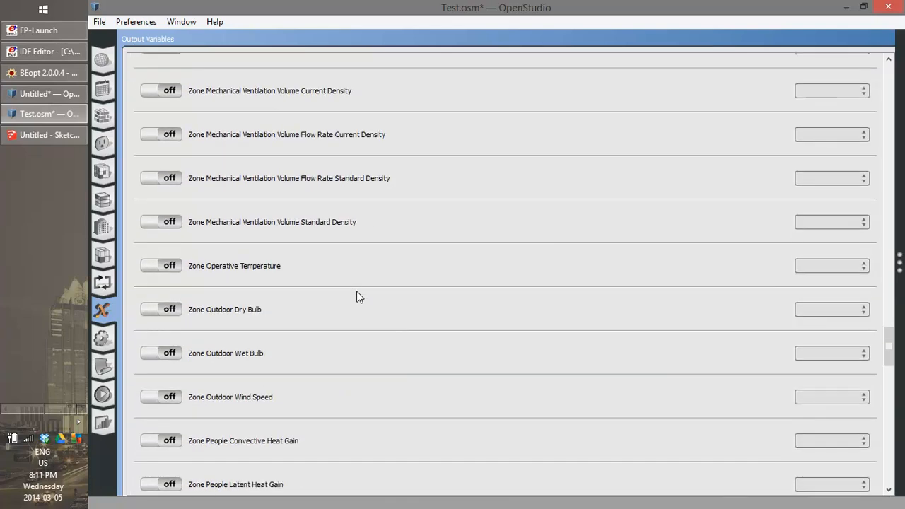
scroll(357, 297, "down", 15)
scroll(474, 308, "down", 5)
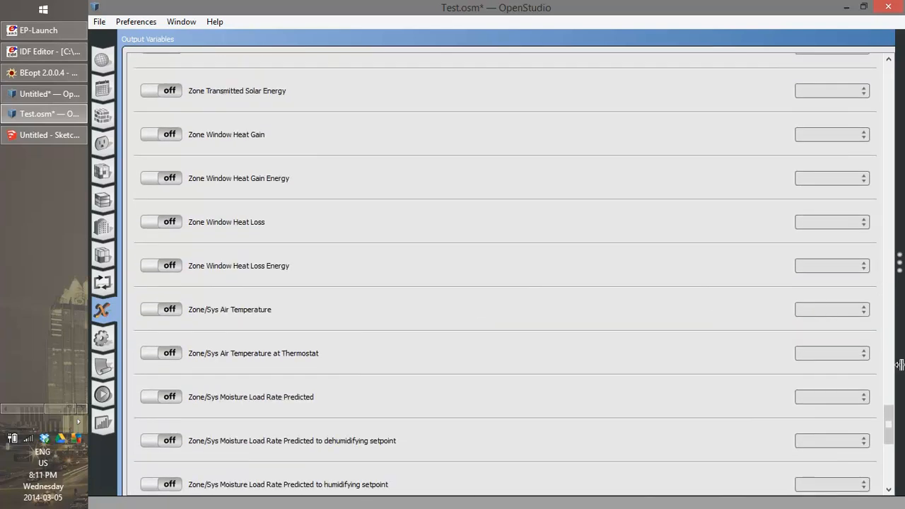
left_click_drag(890, 424, 851, 86)
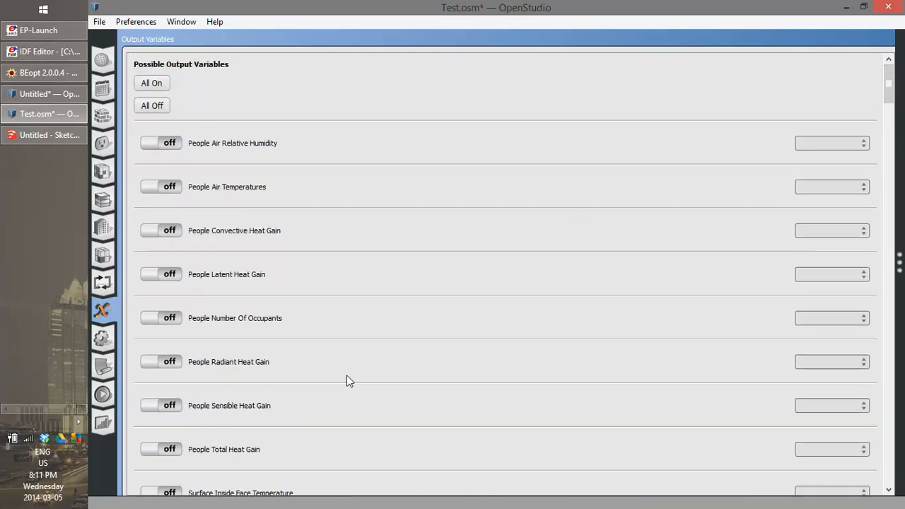
Review the simulation settings, including run period, sizing parameters and timestep, and expand Simulation Control to examine its options
left_click(103, 340)
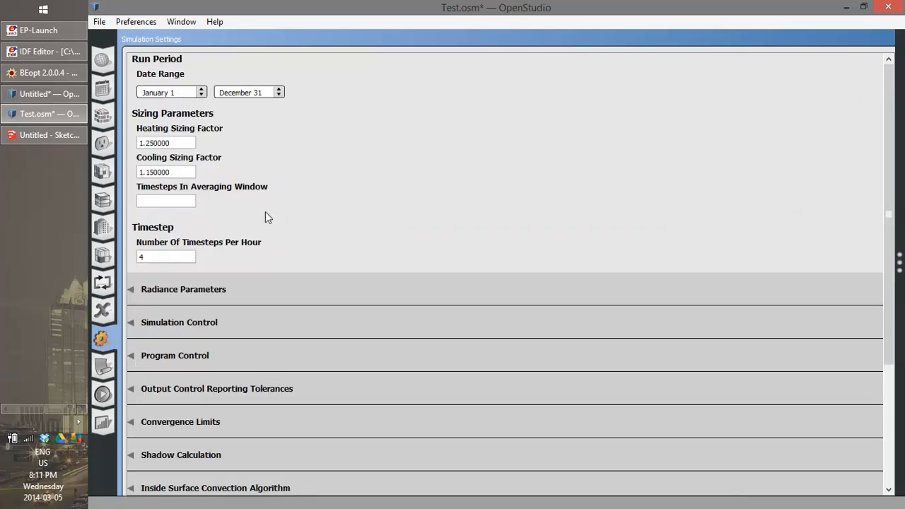
scroll(283, 227, "down", 3)
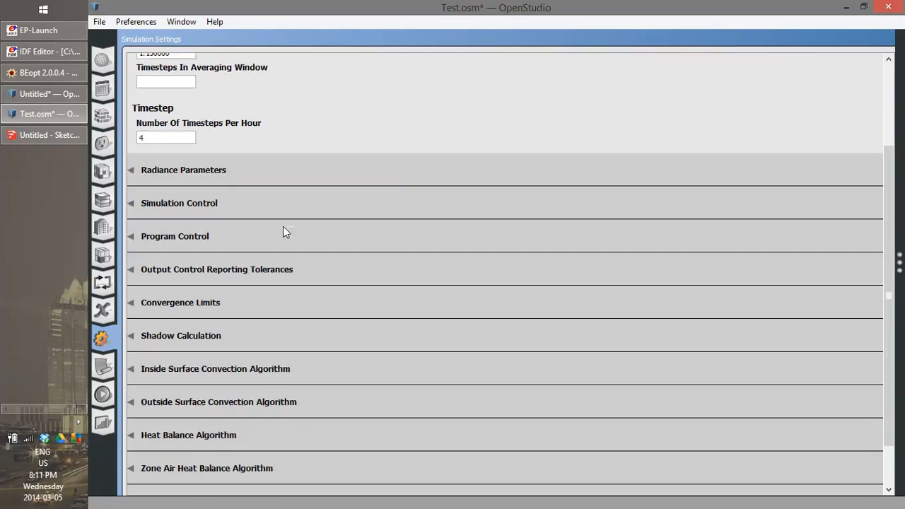
left_click(130, 204)
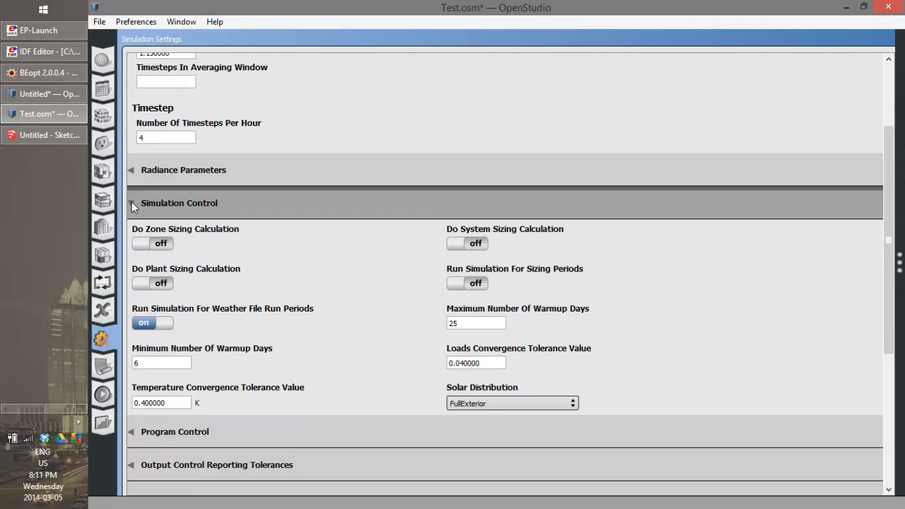
left_click(132, 202)
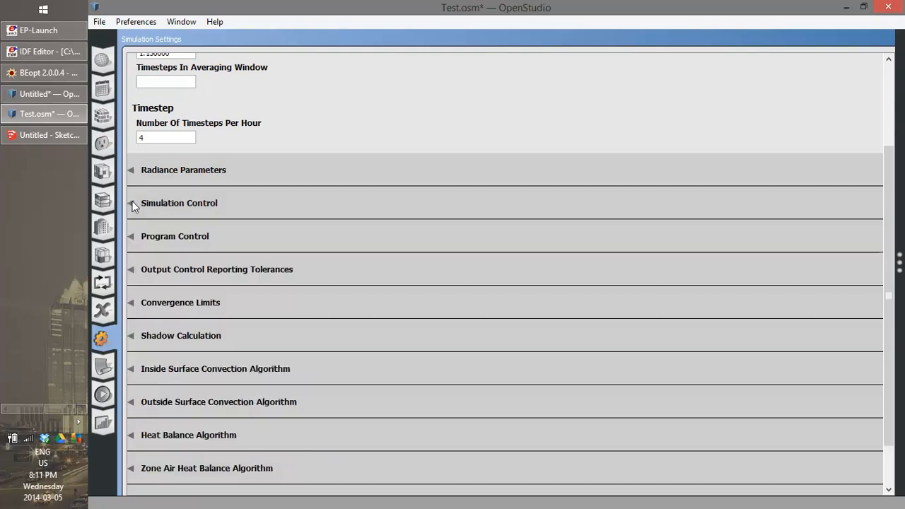
scroll(141, 237, "down", 1)
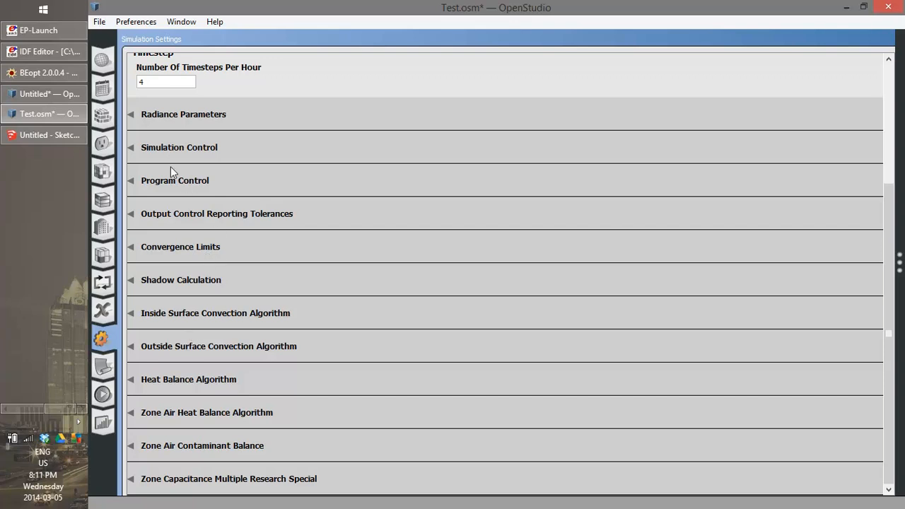
left_click(134, 148)
scroll(133, 134, "down", 1)
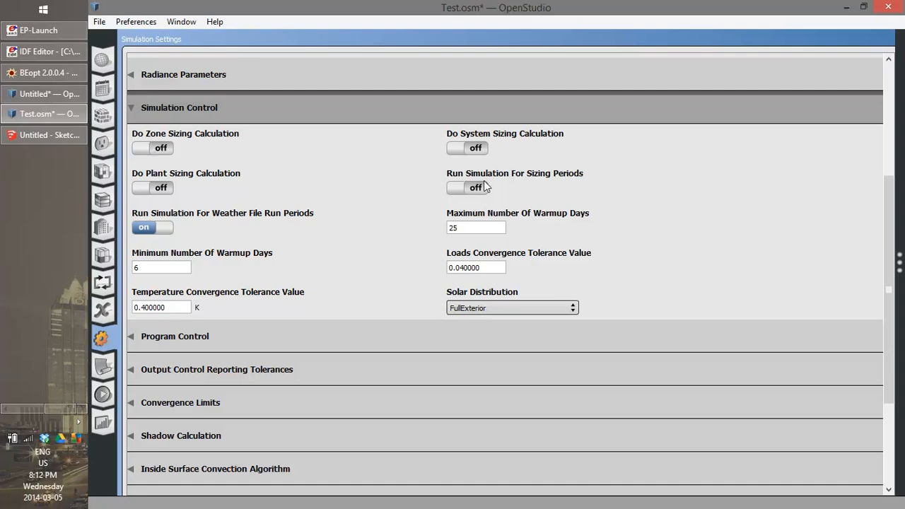
Switch to IDF Editor, examine the Building and SimulationControl objects for comparison, and return to the Test.osm model in OpenStudio
left_click(58, 58)
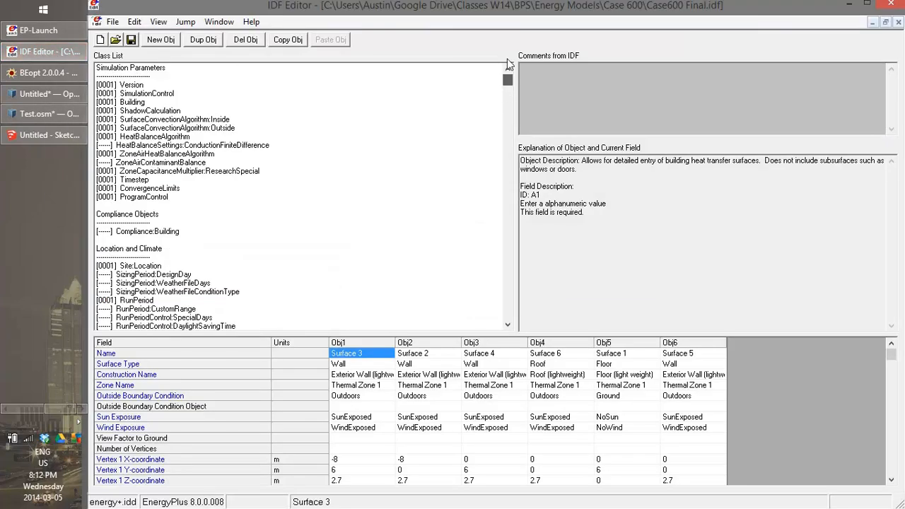
left_click(142, 85)
left_click(141, 103)
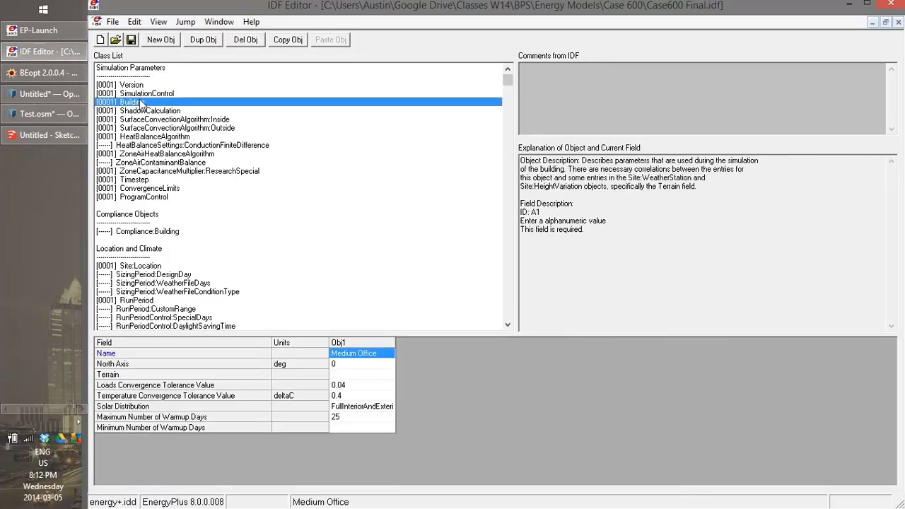
left_click(144, 94)
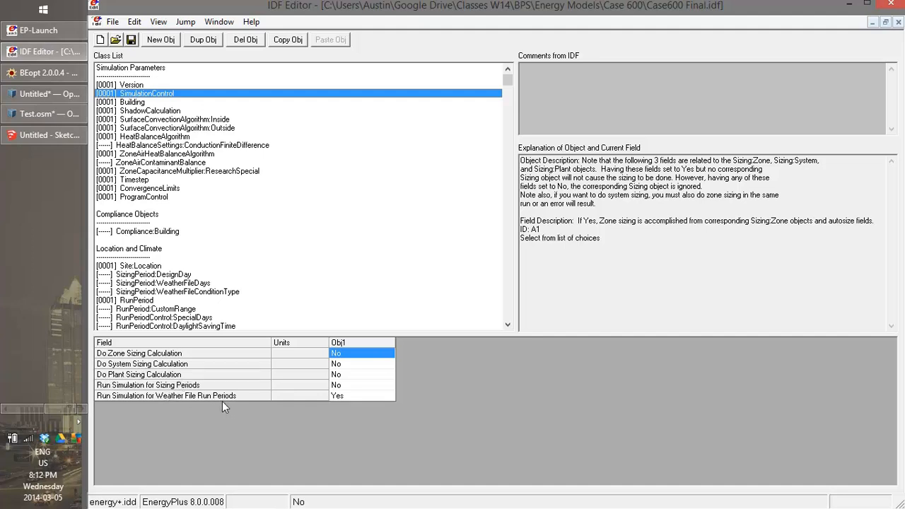
left_click(59, 115)
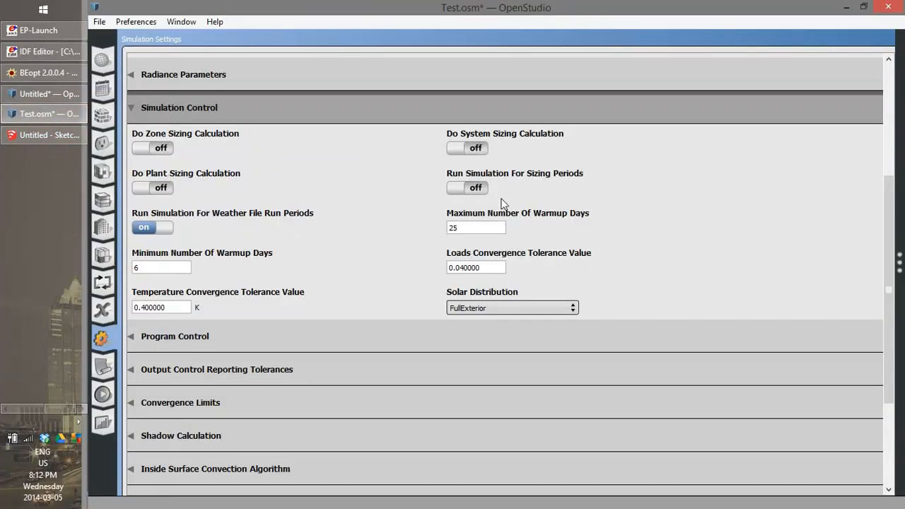
Show the Ruby Scripts and look through the model script resources, IDF scripts, IDF script resources and post EnergyPlus scripts
left_click(104, 369)
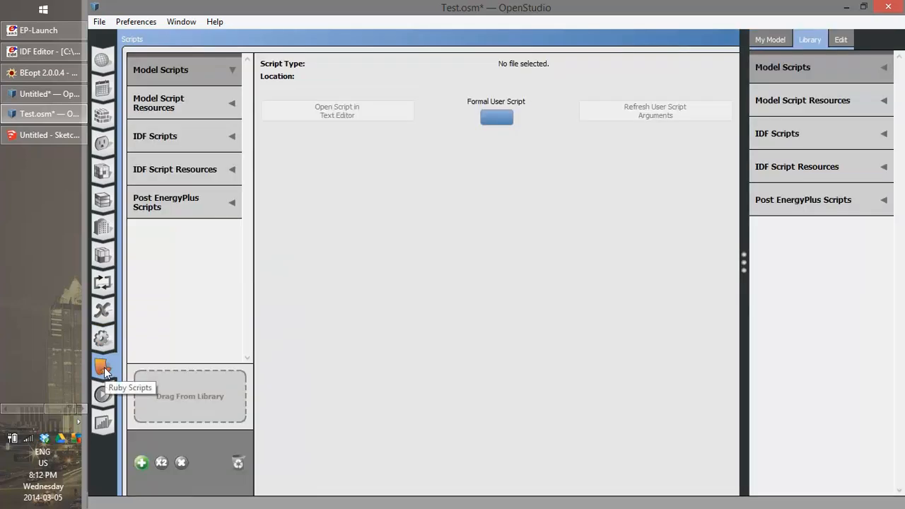
left_click(223, 111)
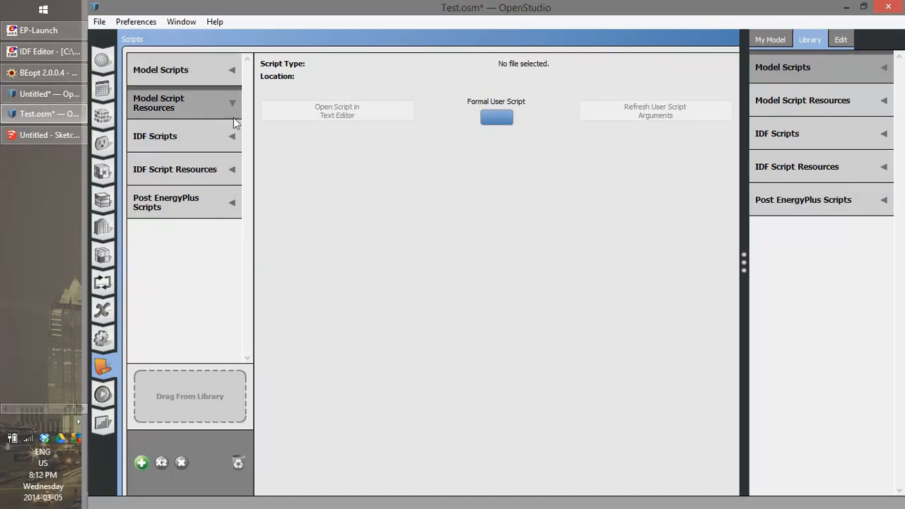
left_click(231, 139)
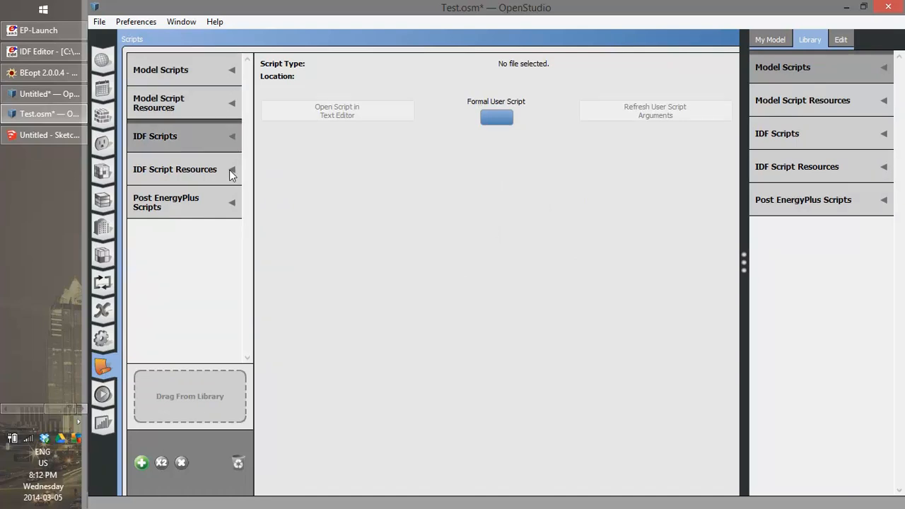
left_click(229, 170)
left_click(229, 205)
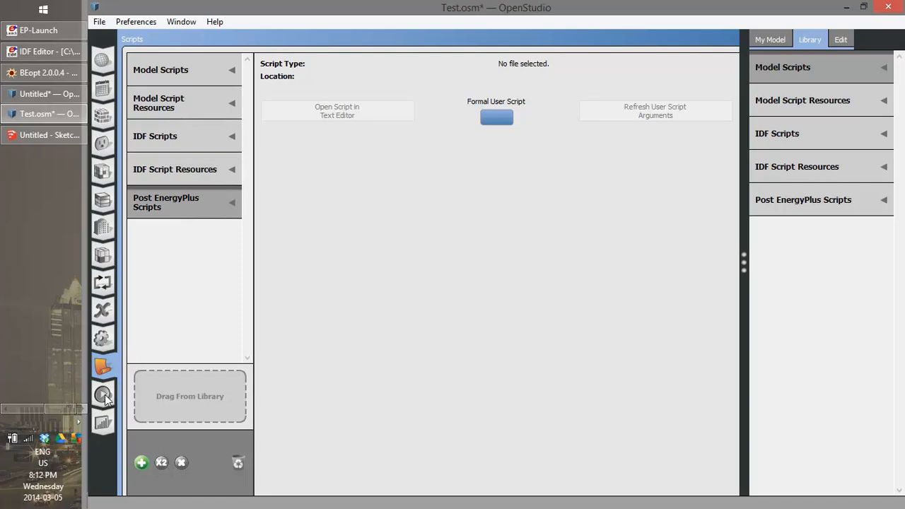
Save the model and try to run its simulation with EnergyPlus selected for the daylighting calculation
left_click(104, 397)
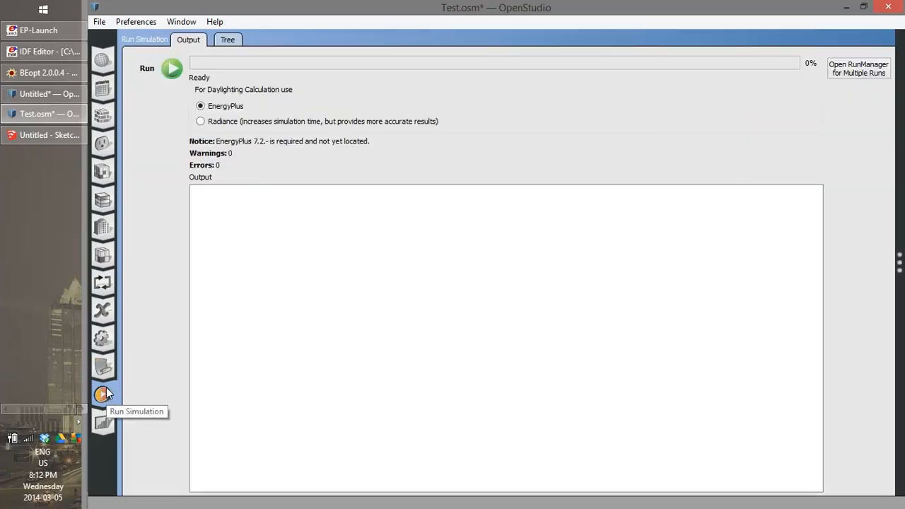
left_click(172, 70)
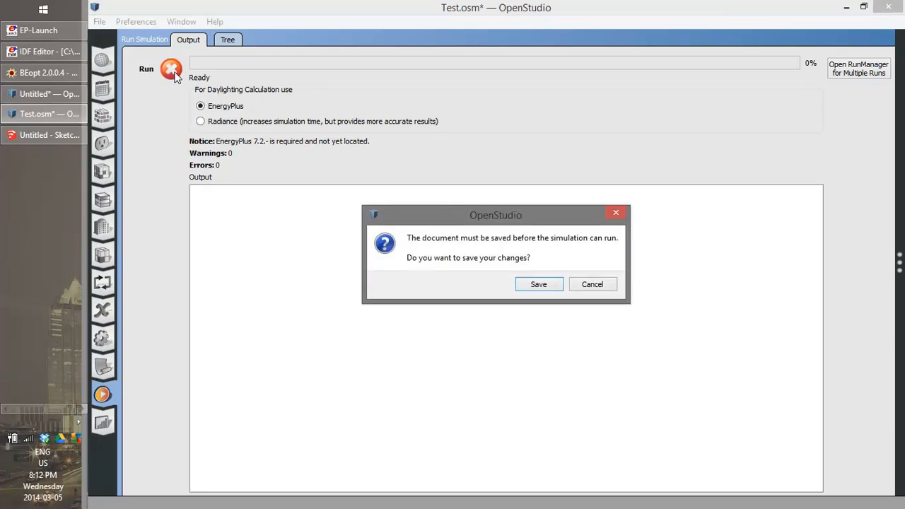
left_click(540, 285)
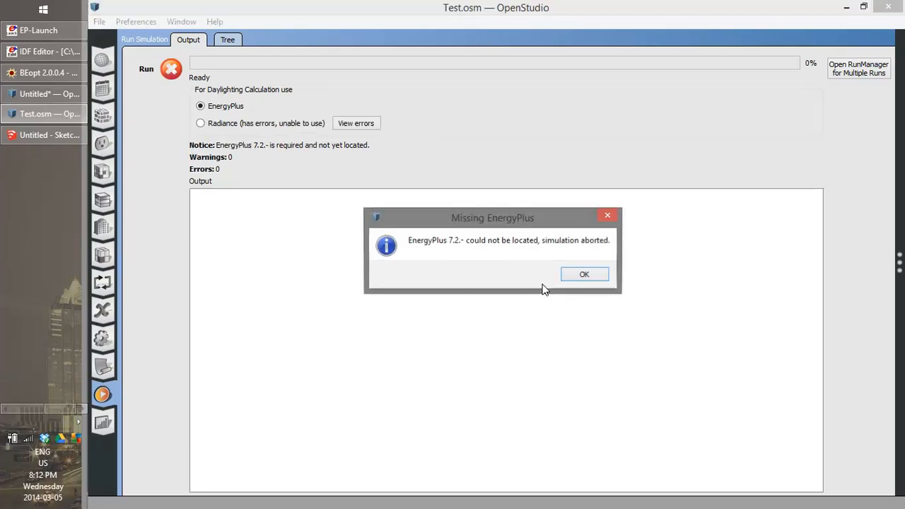
left_click(585, 275)
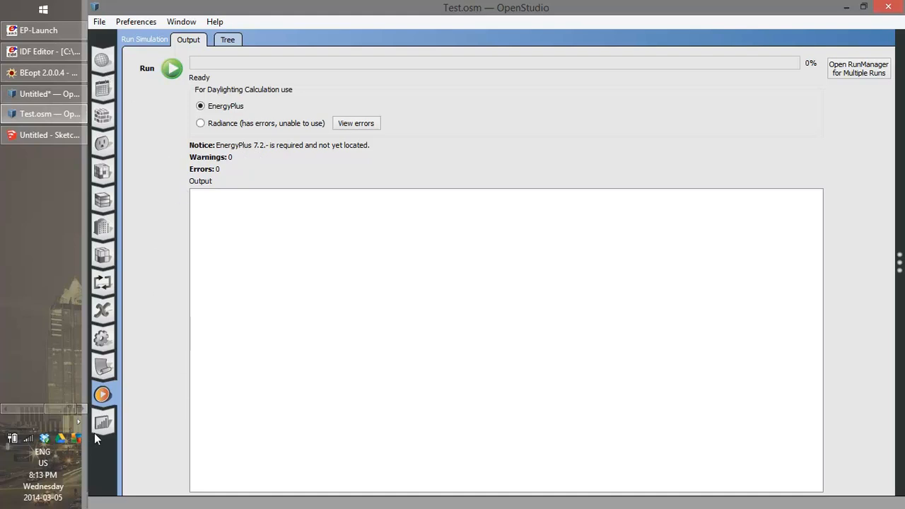
Export the model as an IDF file named Test into the Test folder on the desktop
left_click(98, 24)
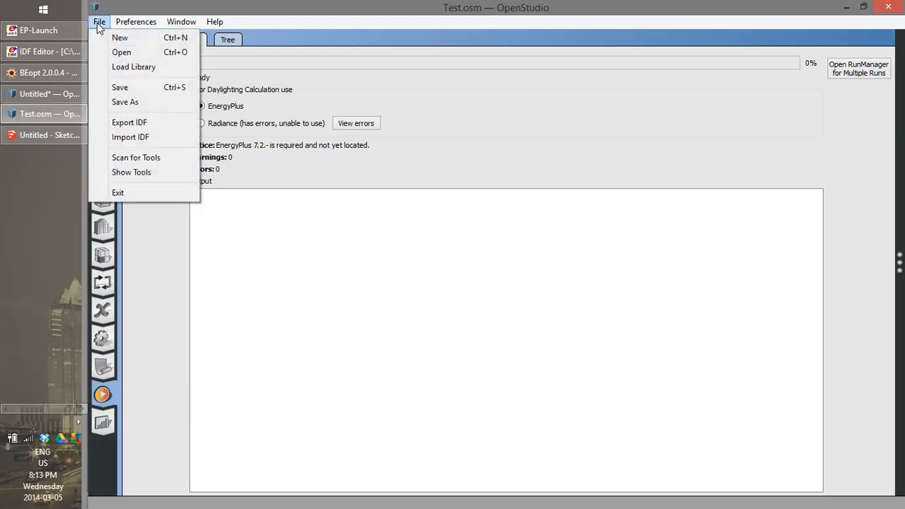
left_click(166, 127)
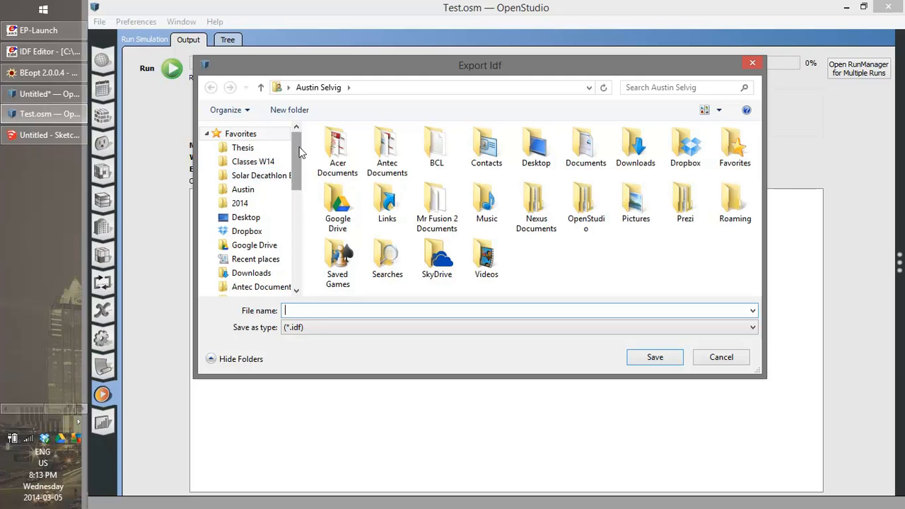
left_click(241, 220)
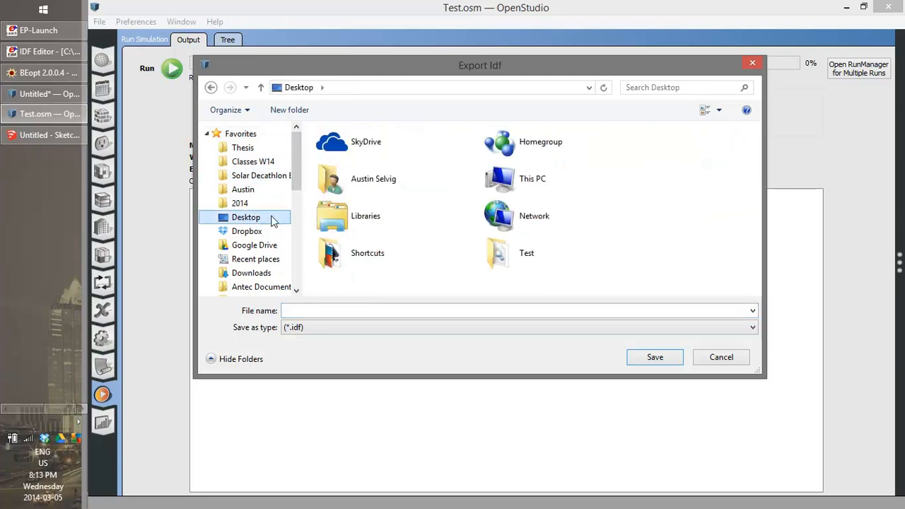
left_click(347, 311)
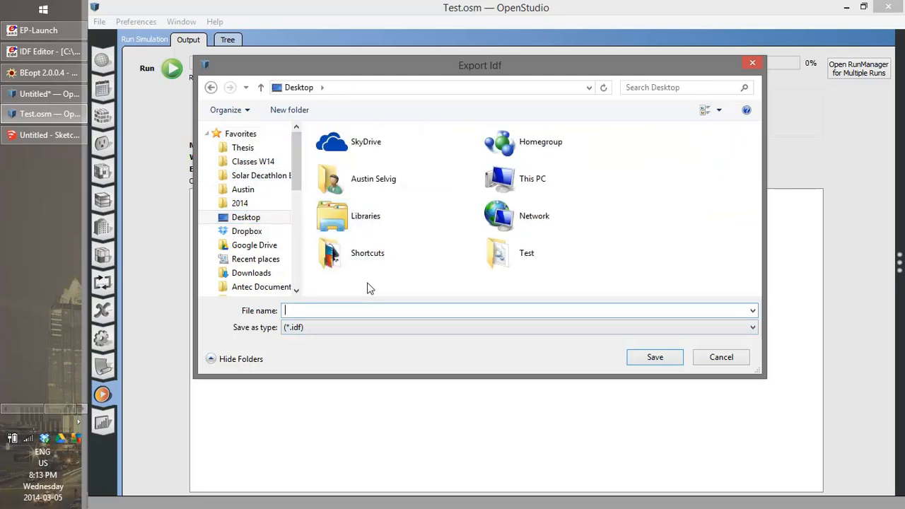
type("Test")
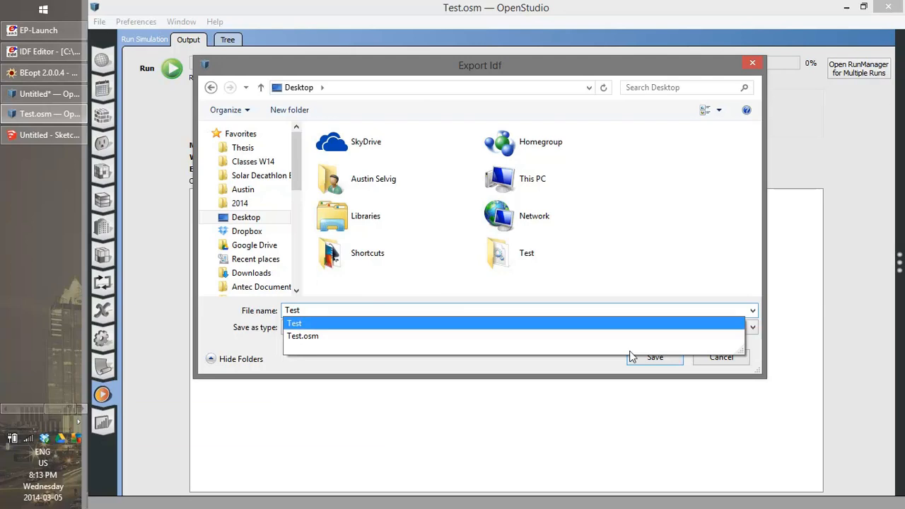
left_click(532, 321)
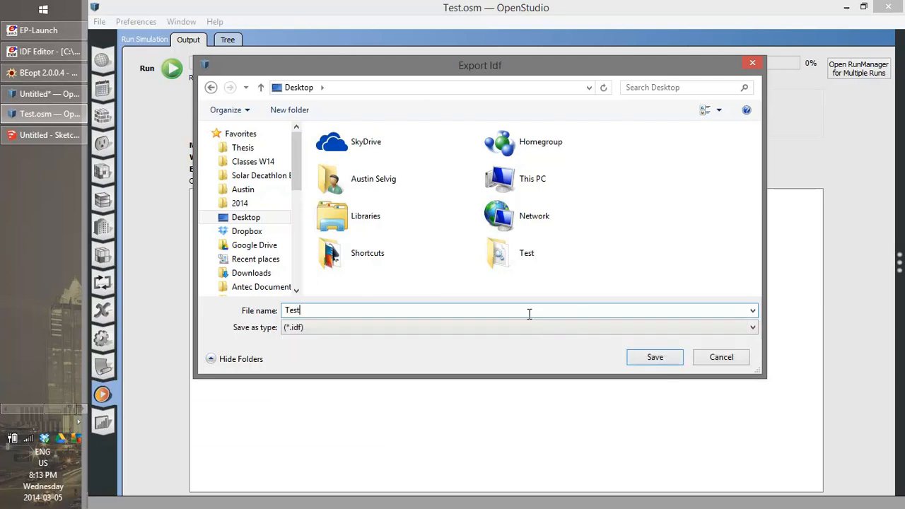
left_click(662, 359)
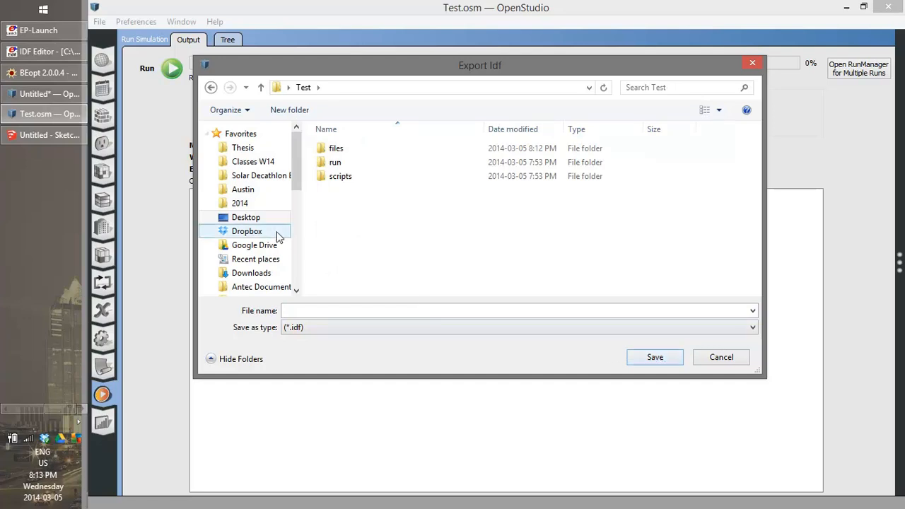
left_click(251, 221)
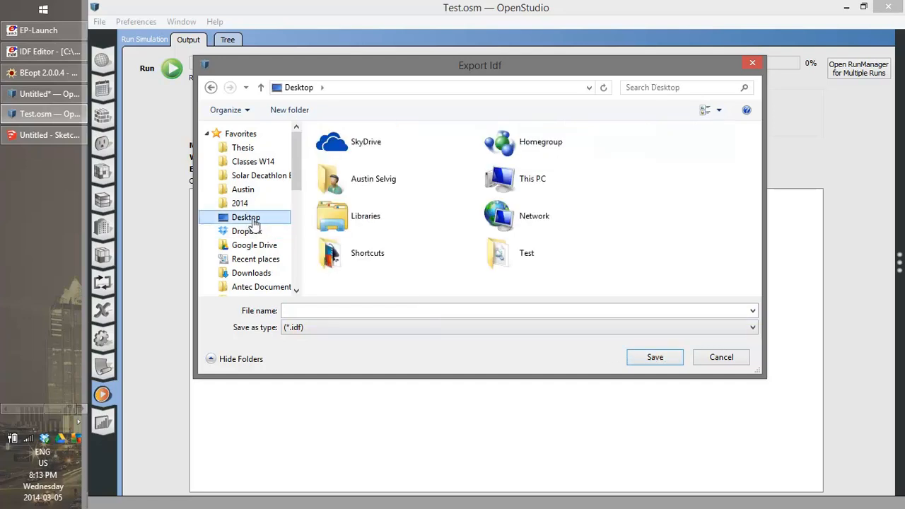
double_click(517, 256)
left_click(361, 311)
type("Test")
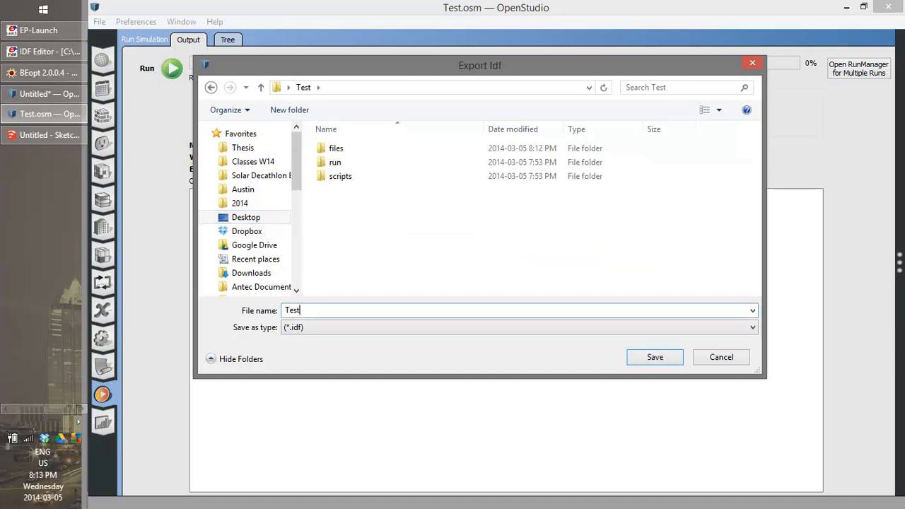
left_click(655, 357)
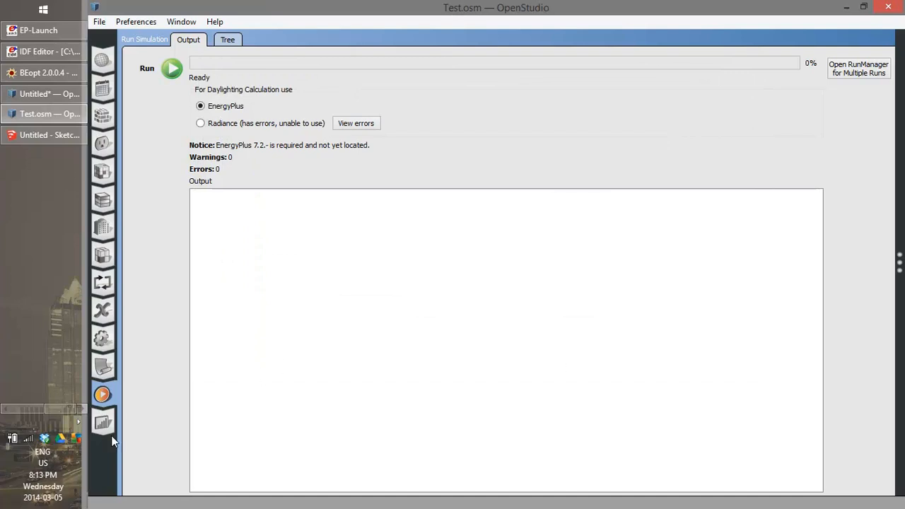
Examine the Results Summary with its electricity and natural gas consumption, comparing it with the Run Simulation page
left_click(102, 423)
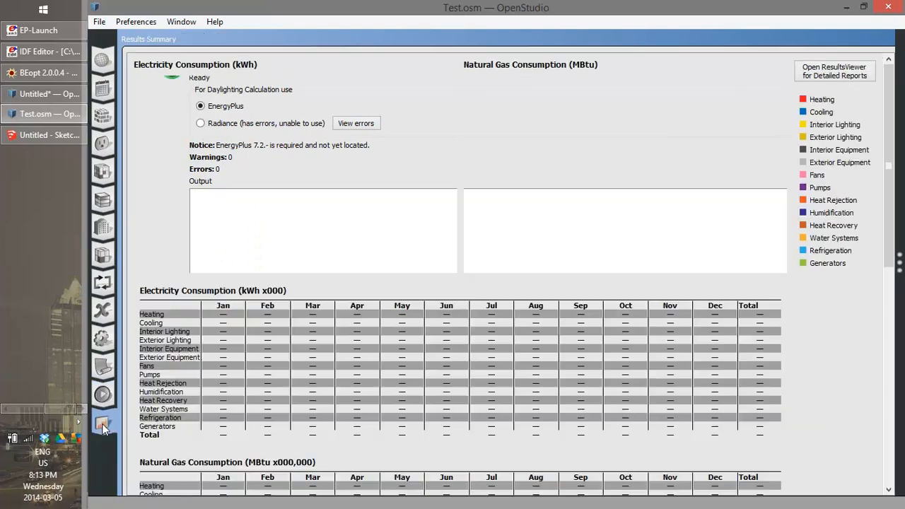
left_click(103, 395)
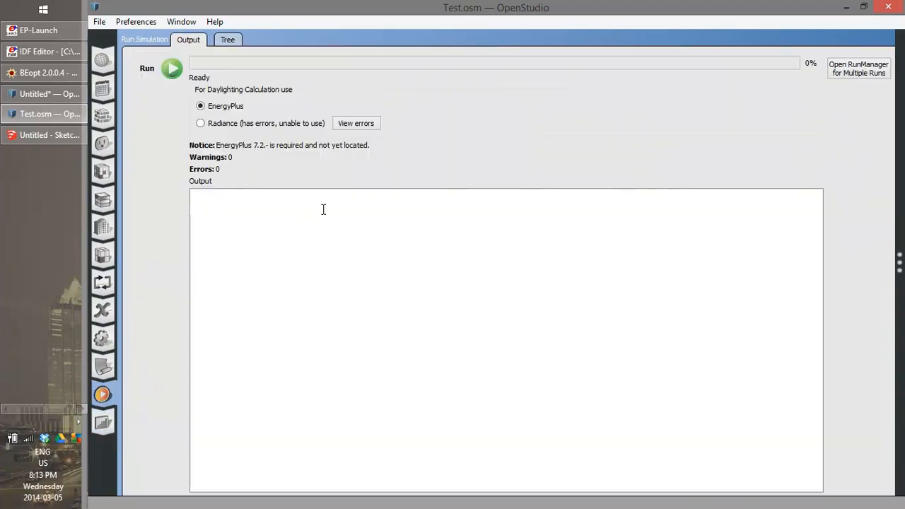
left_click(102, 423)
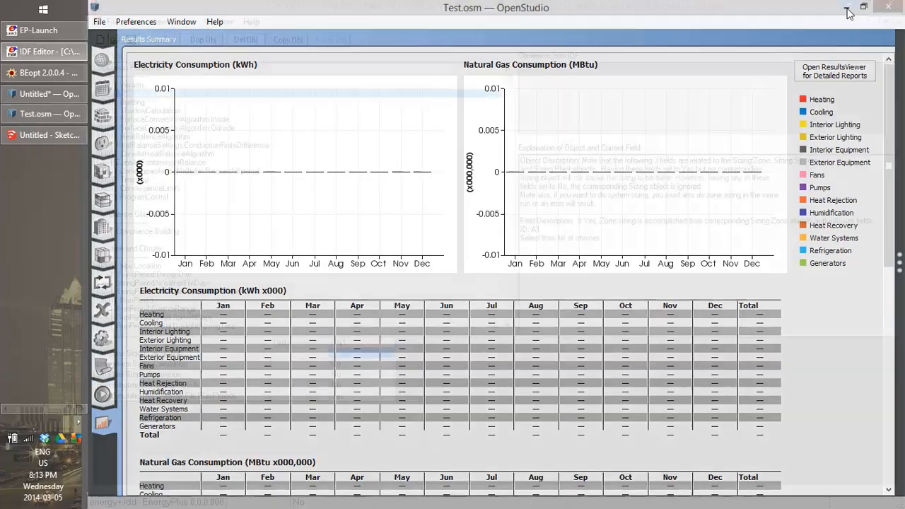
Reload the updated Test.osm in SketchUp and minimize the open windows to reach the desktop
left_click(846, 6)
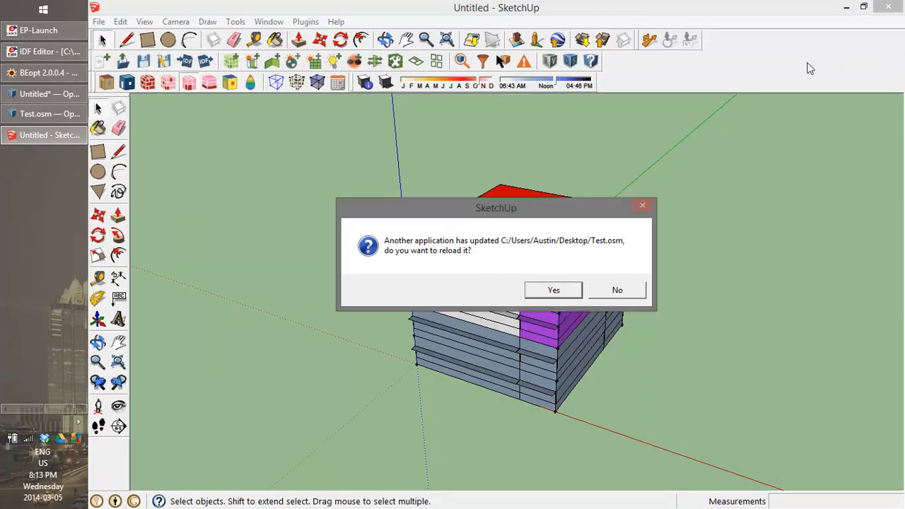
left_click(576, 295)
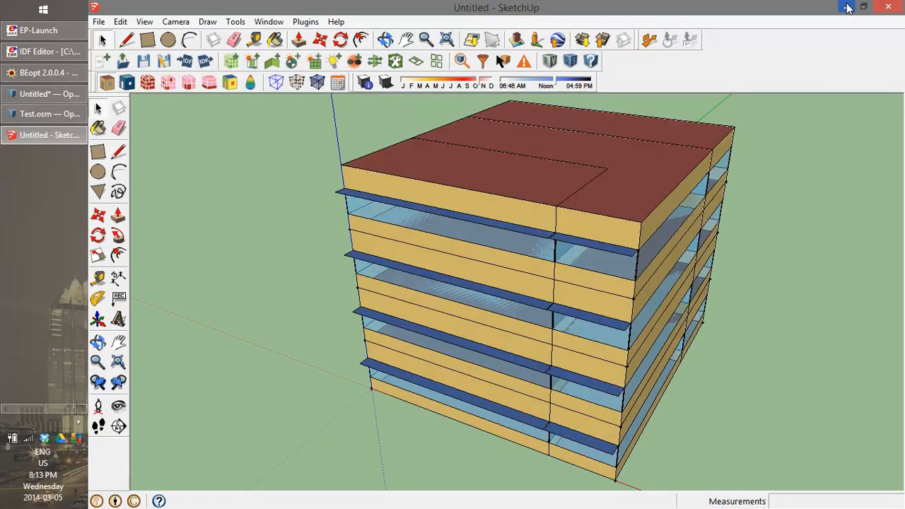
left_click(847, 7)
left_click(848, 7)
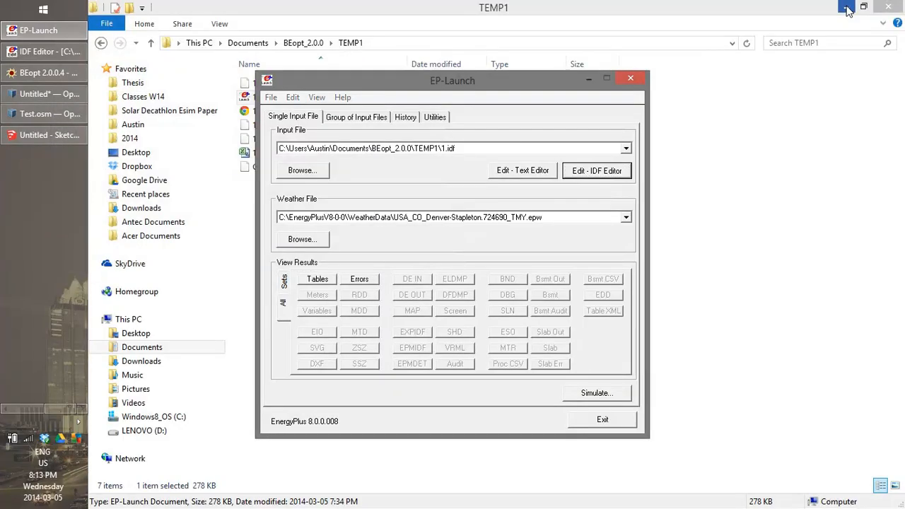
left_click(846, 7)
left_click(848, 8)
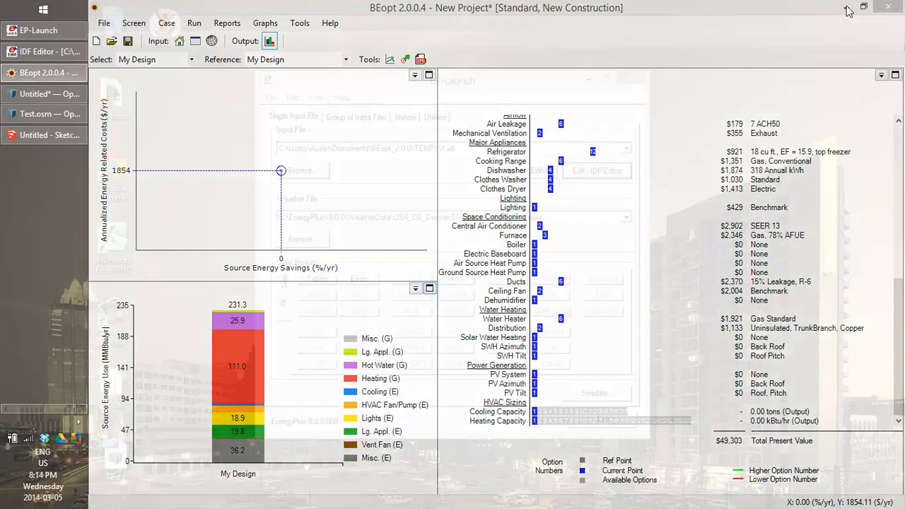
left_click(588, 80)
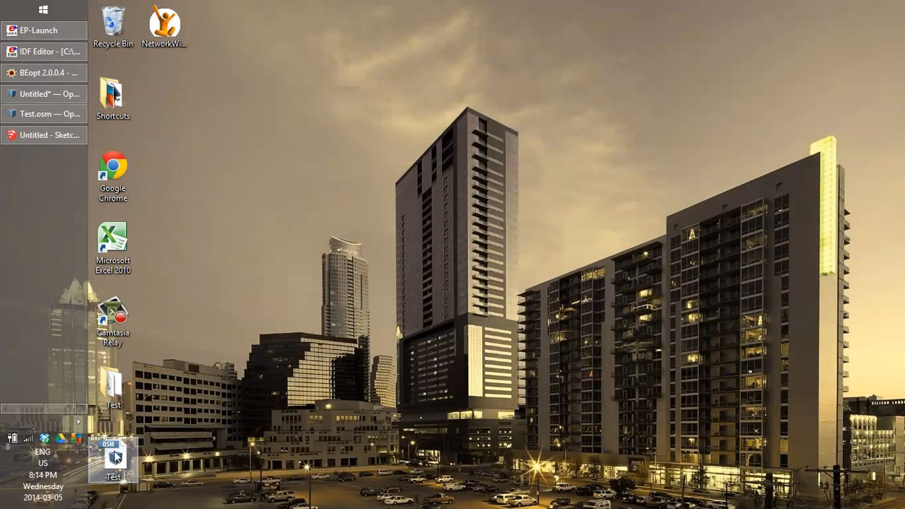
Open the exported Test IDF from the desktop's Test folder in EP-Launch
double_click(113, 389)
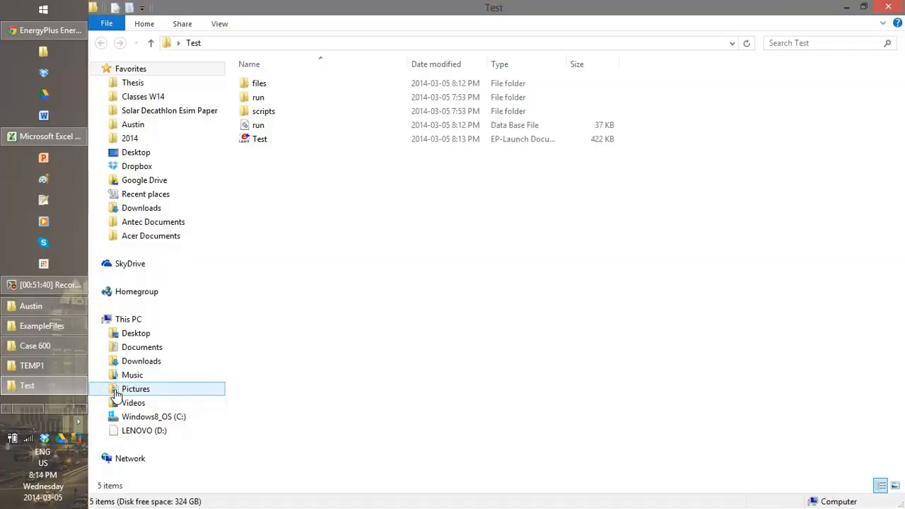
left_click(265, 139)
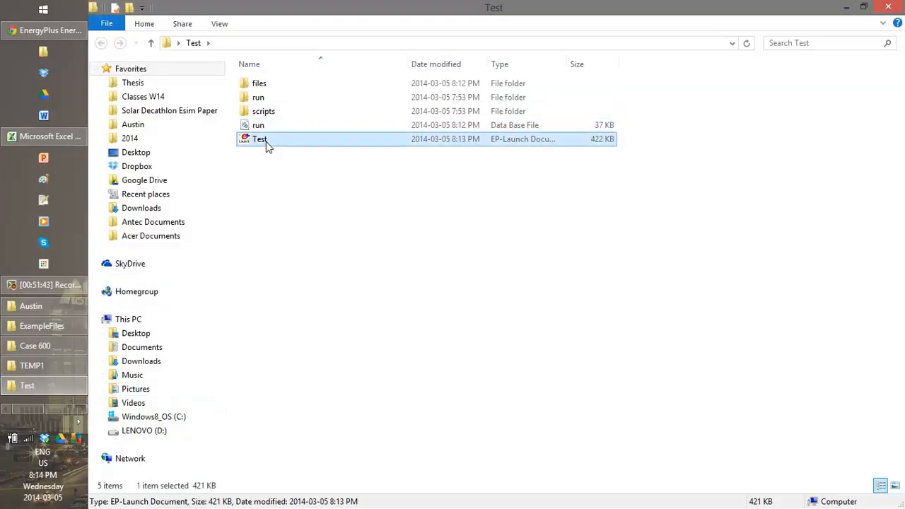
double_click(262, 139)
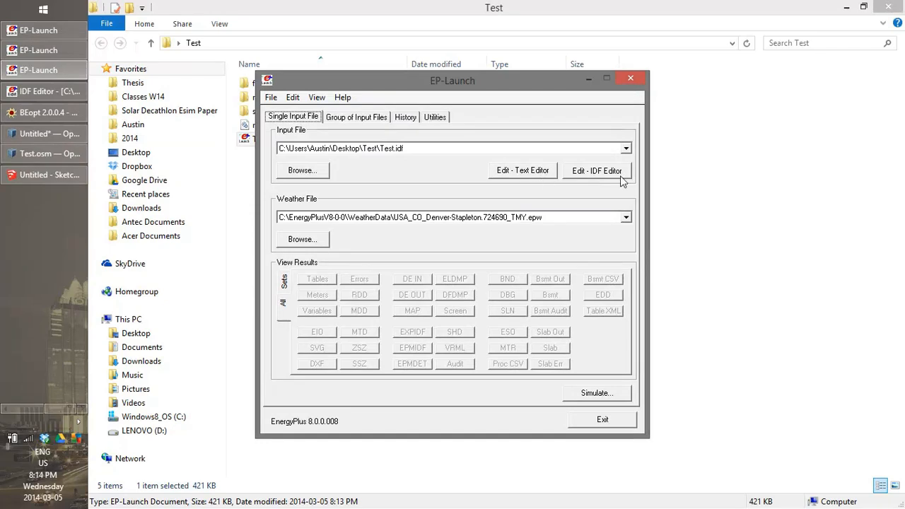
Examine the exported Test.idf in the text editor, including its version and schedule objects, and close it
left_click(538, 171)
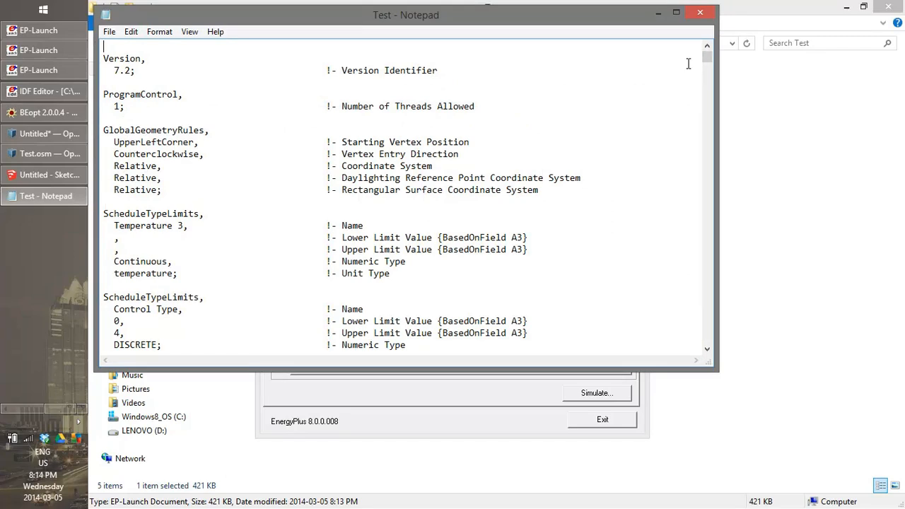
left_click_drag(711, 58, 705, 75)
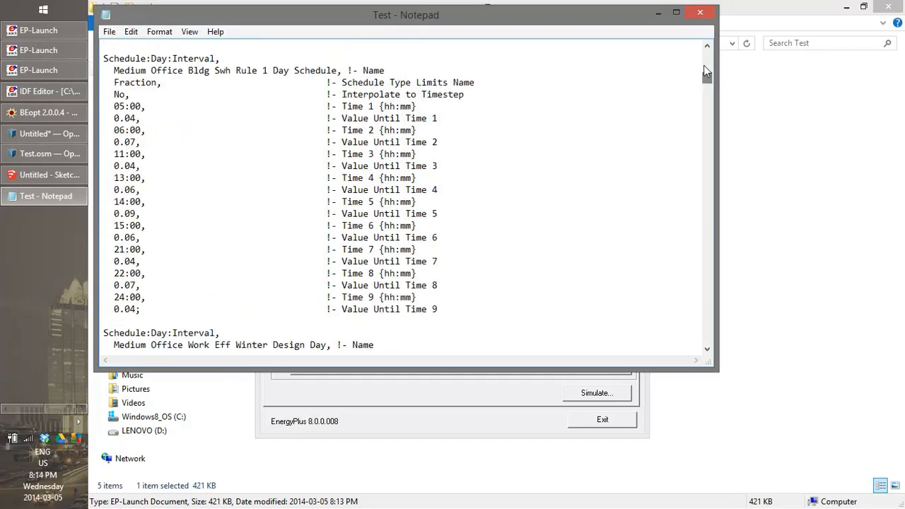
left_click(700, 13)
Open Test.idf in IDF Editor, dismiss the version mismatch warning and close the editor
left_click(597, 172)
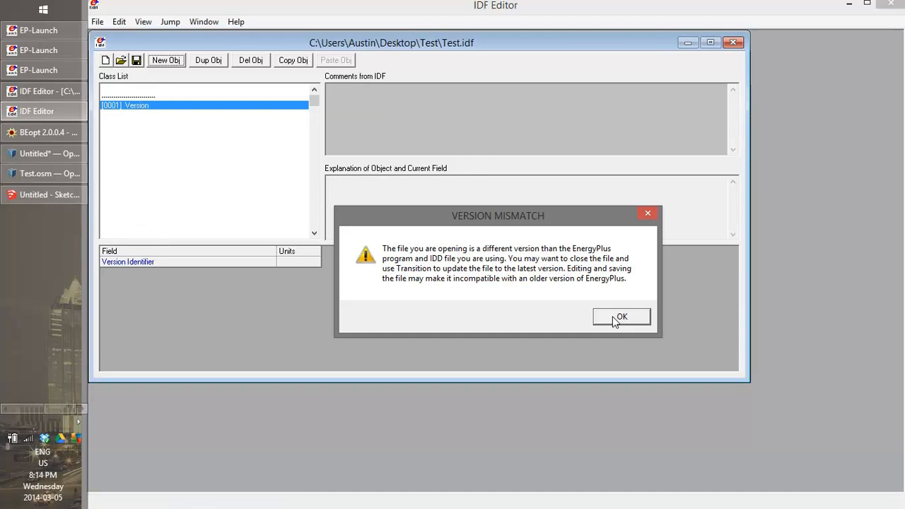
left_click(619, 317)
left_click(900, 5)
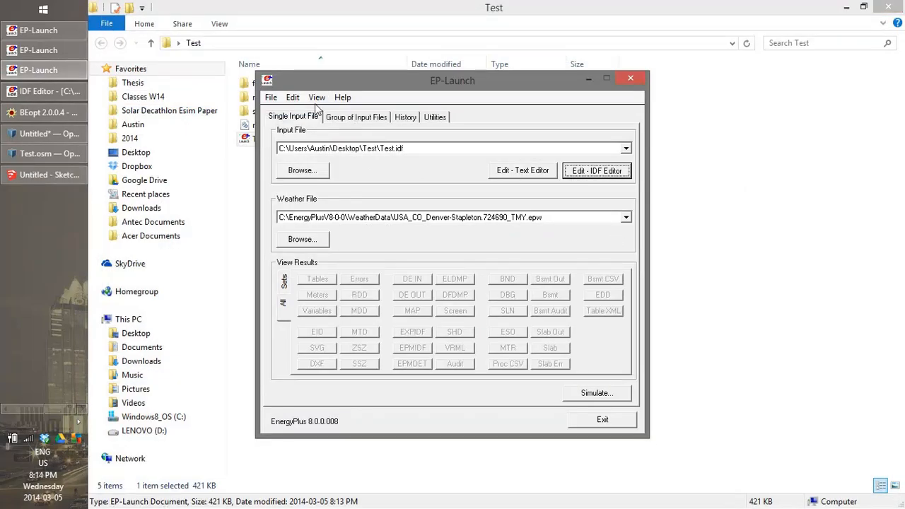
left_click(294, 97)
mouse_move(315, 100)
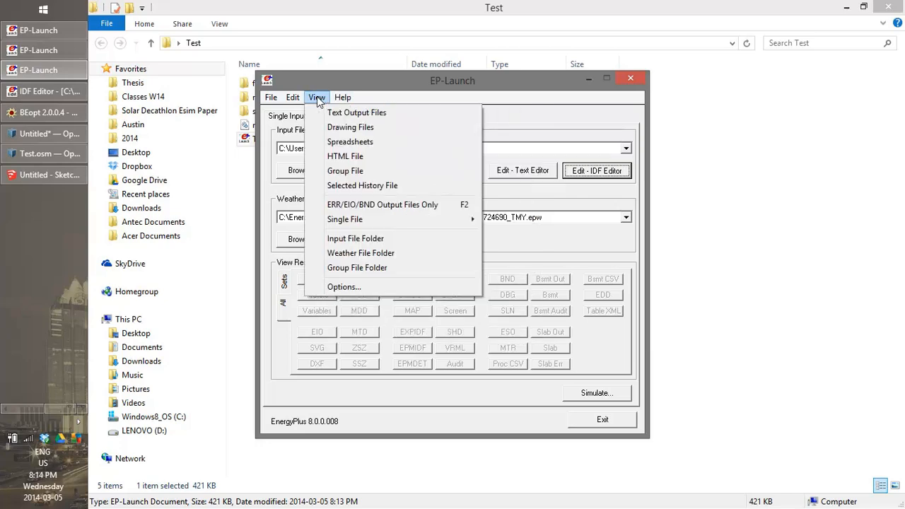
left_click(278, 104)
Reopen Test.idf in IDF Editor, check its Version object past the mismatch warning, and close the editor
left_click(594, 175)
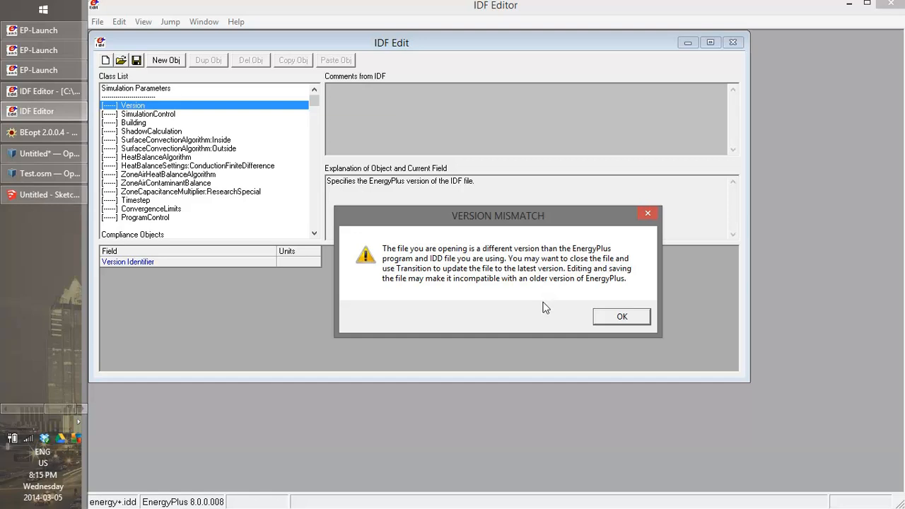
left_click(618, 319)
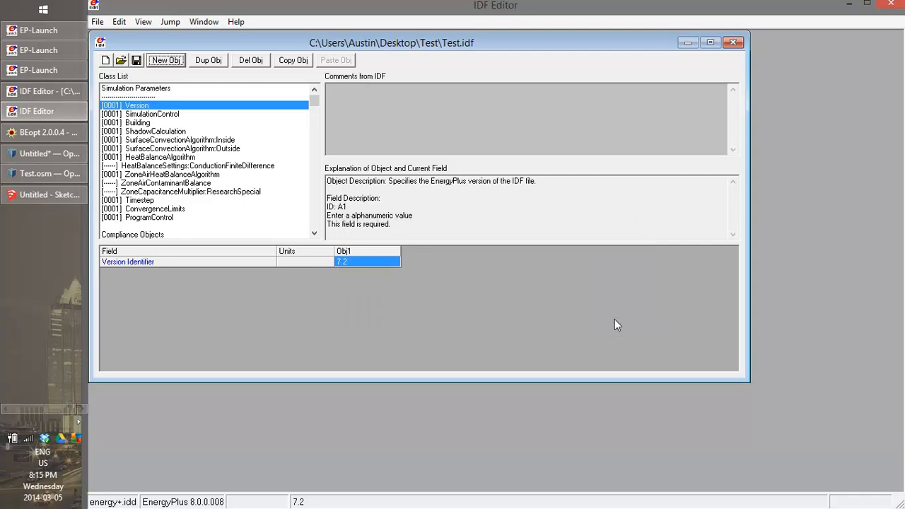
left_click(892, 7)
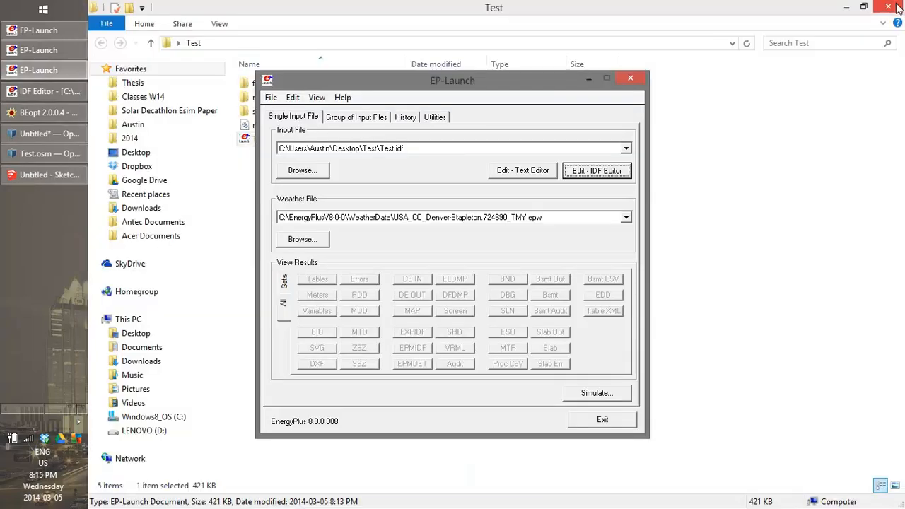
Look through the EP-Launch options, including the interface, diagramming and ESO Viewer settings, and cancel without changing anything
left_click(294, 98)
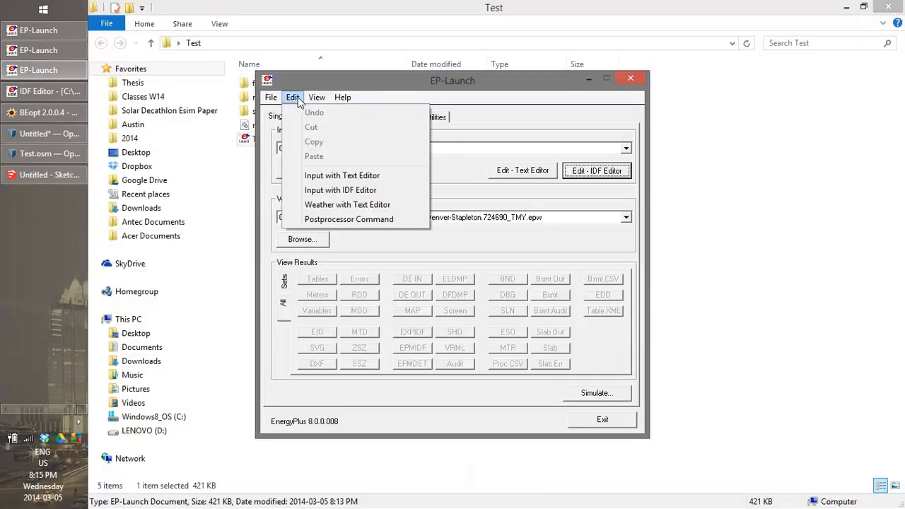
mouse_move(317, 102)
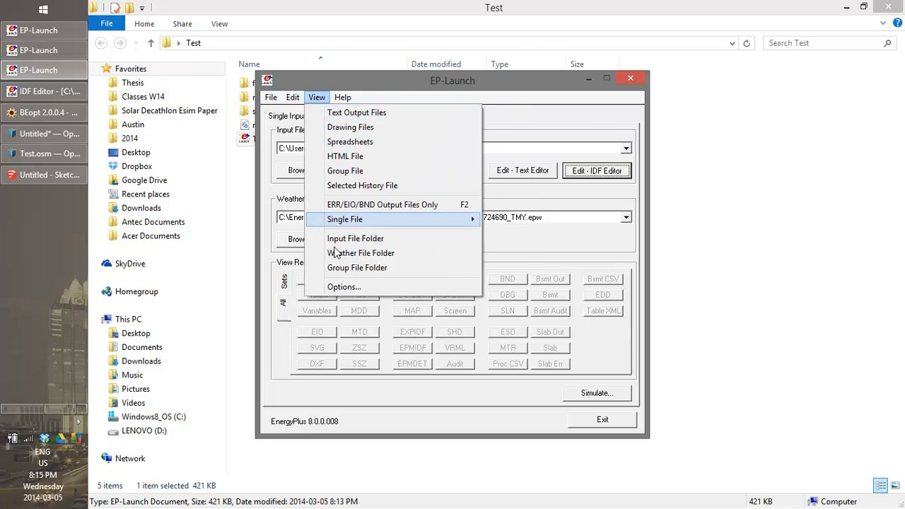
left_click(335, 292)
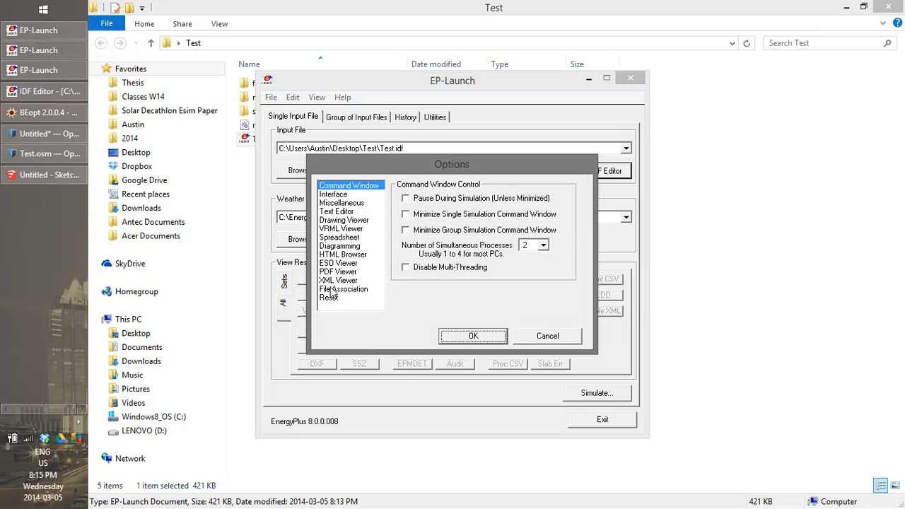
left_click(349, 195)
left_click(346, 204)
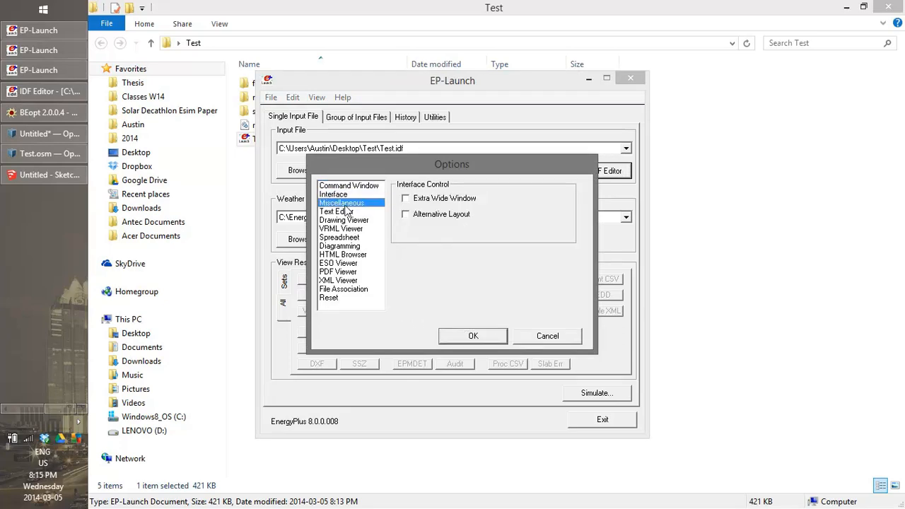
left_click(345, 220)
left_click(345, 229)
left_click(343, 246)
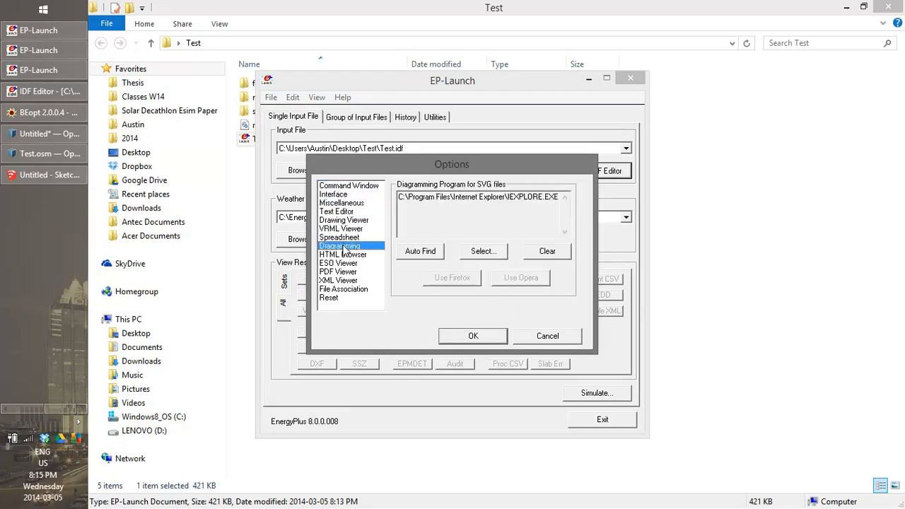
left_click(344, 255)
left_click(345, 263)
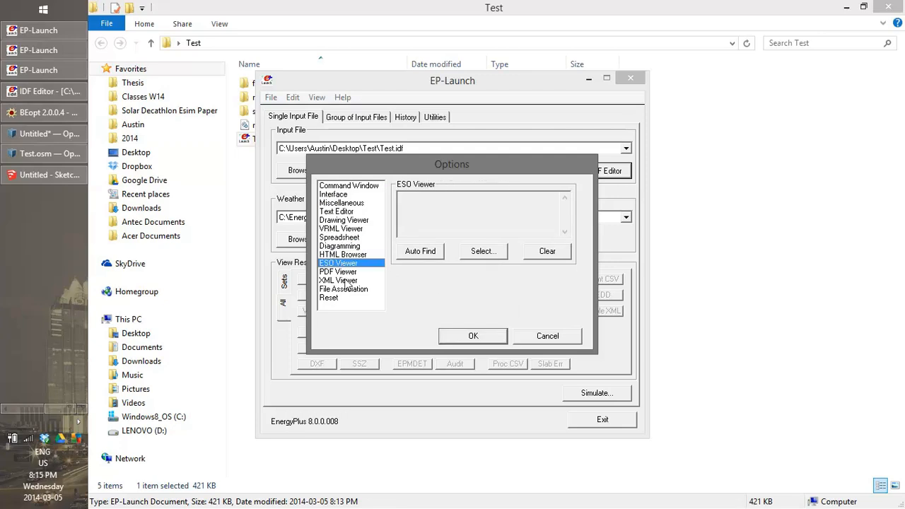
left_click(557, 339)
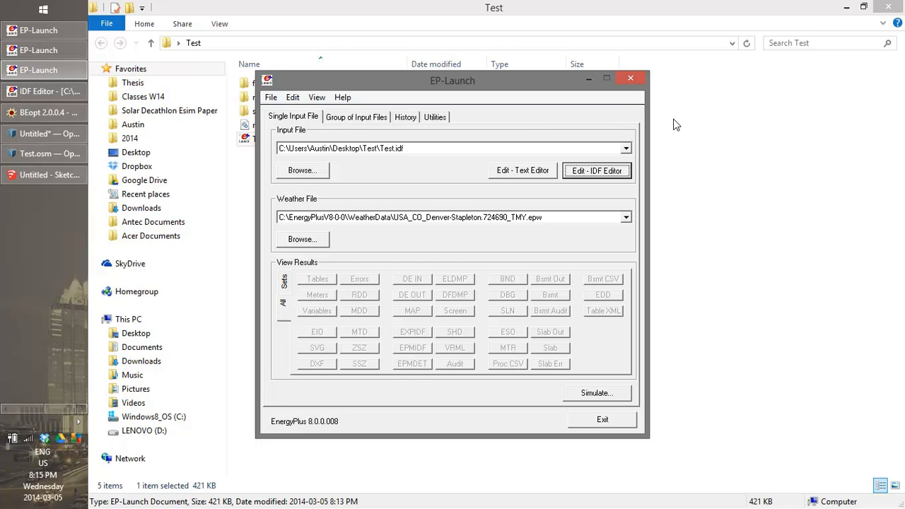
Open Test.idf in IDF Editor past the version warning, enlarge the class list, inspect Schedule:Compact, and close the editor and EP-Launch
left_click(613, 175)
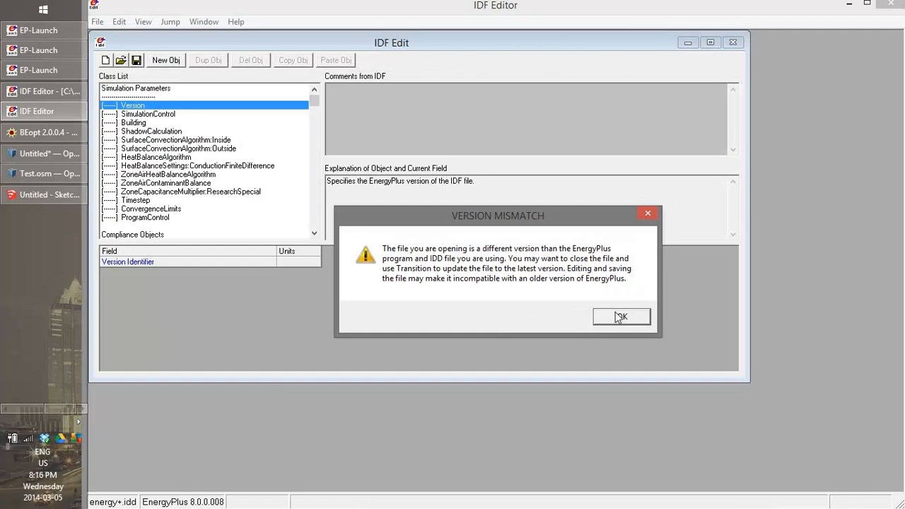
left_click(619, 316)
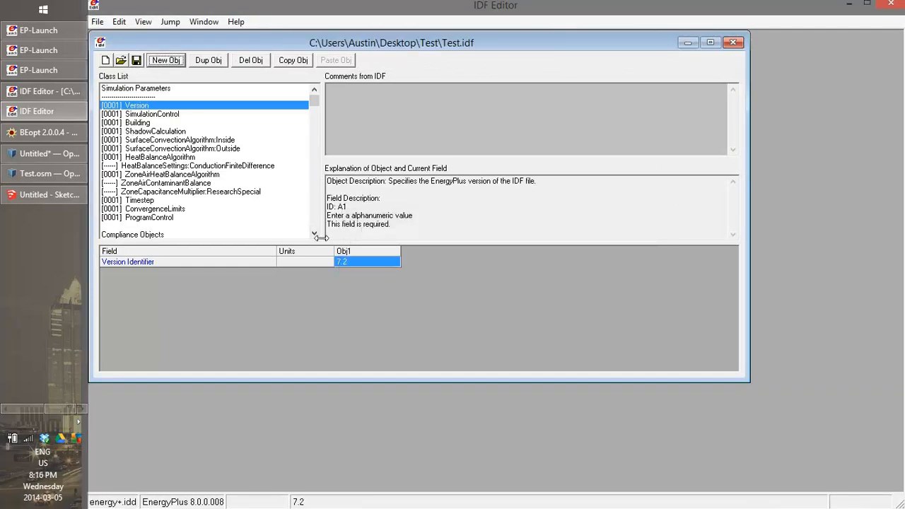
left_click_drag(320, 231, 420, 294)
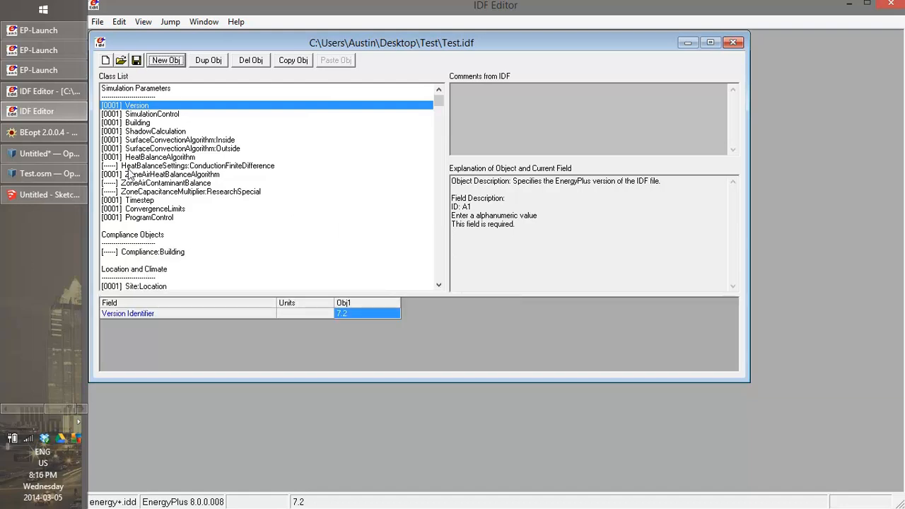
left_click_drag(442, 97, 440, 115)
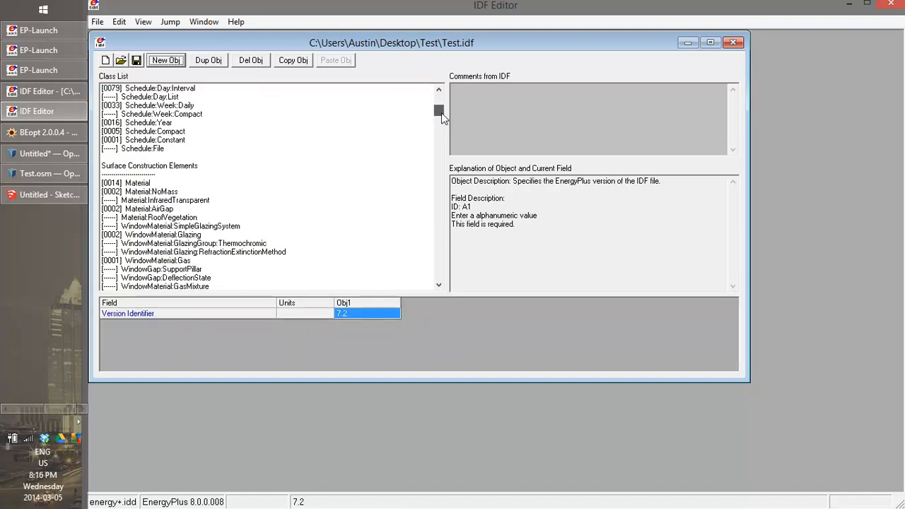
left_click(157, 133)
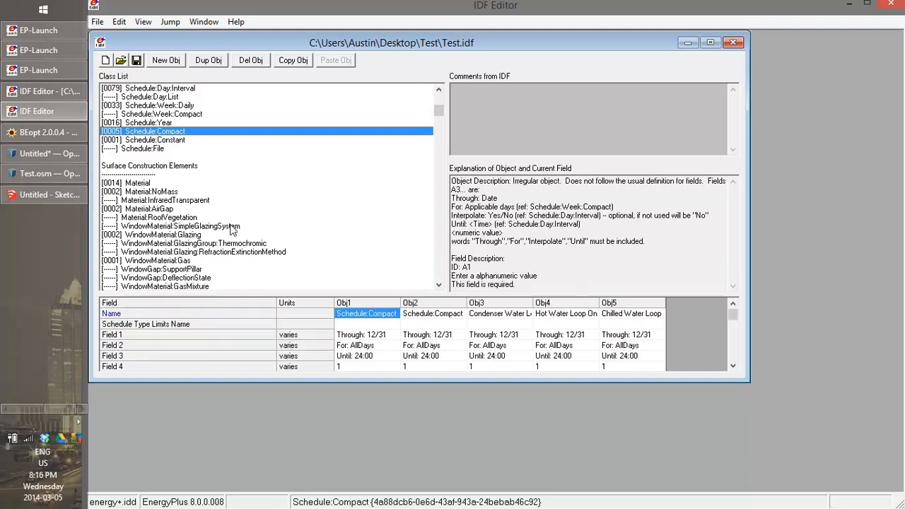
left_click_drag(436, 112, 174, 178)
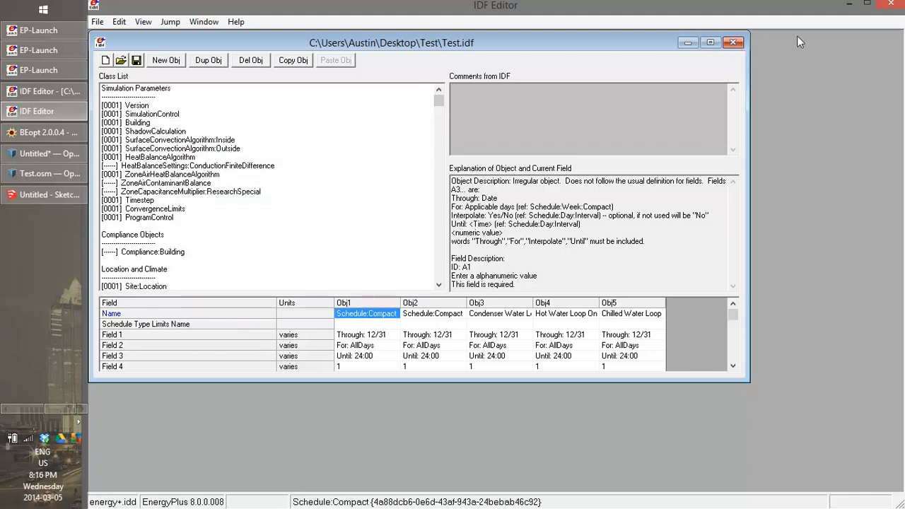
left_click(892, 4)
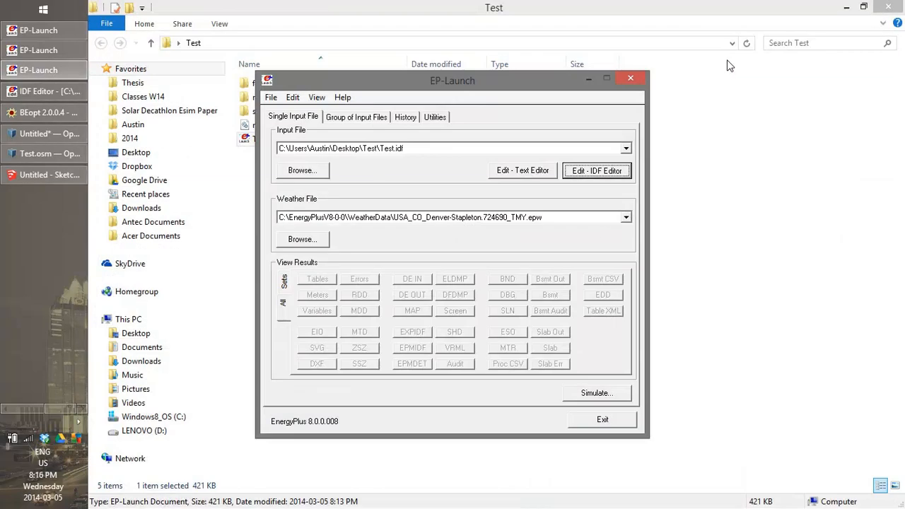
left_click(642, 79)
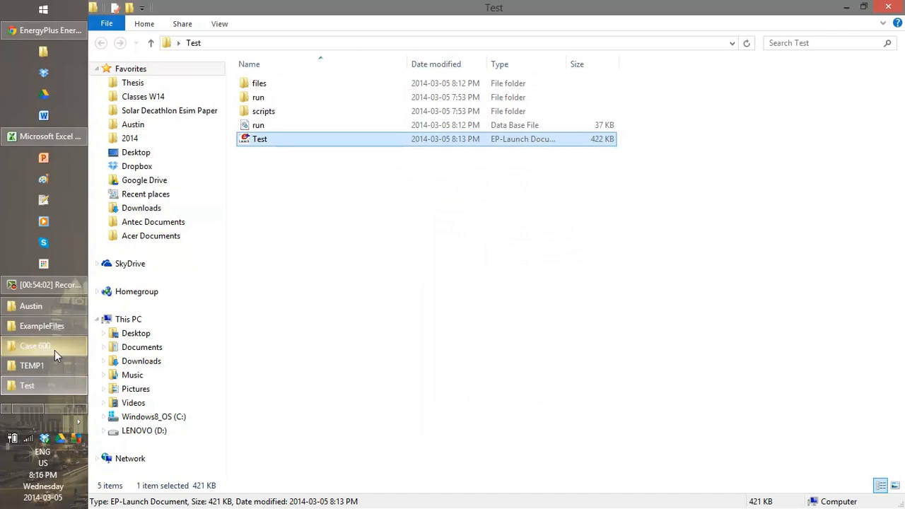
Open the Documentation folder in the EnergyPlusV8-0-0 directory and its index catalog
left_click(60, 328)
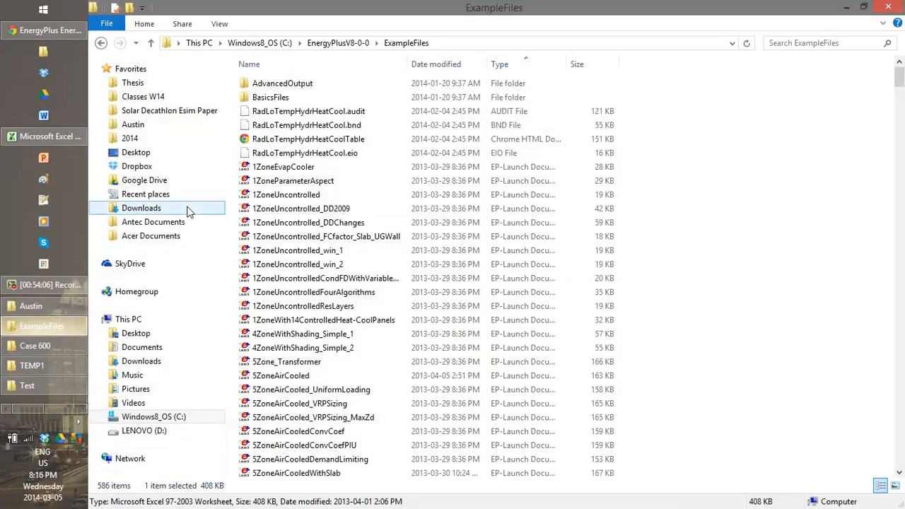
left_click(346, 43)
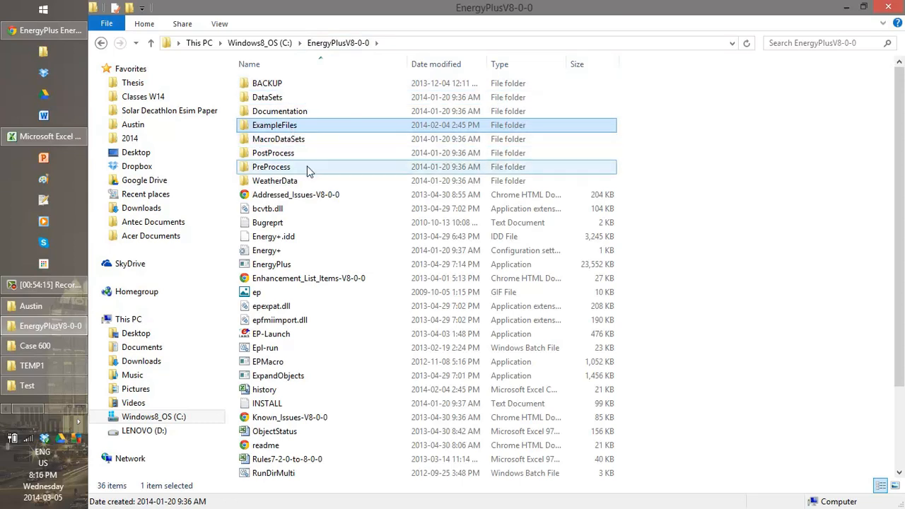
left_click(293, 115)
double_click(293, 114)
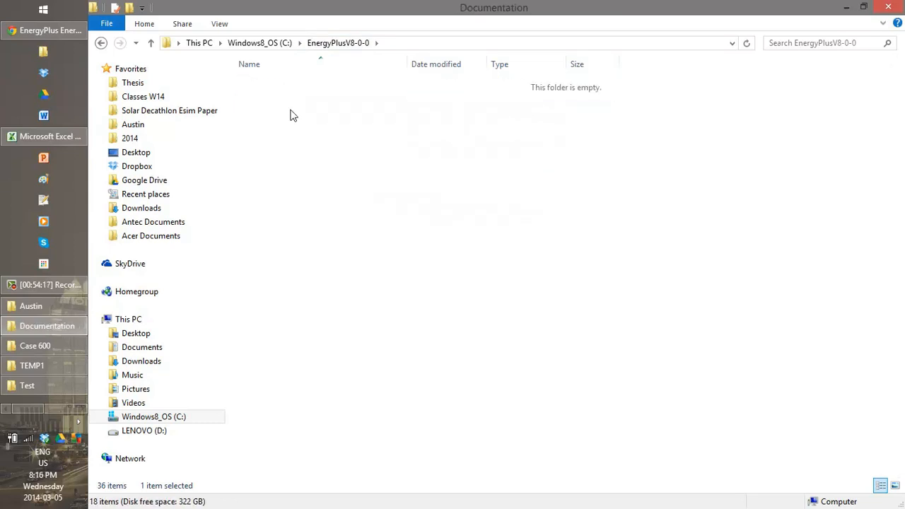
double_click(263, 225)
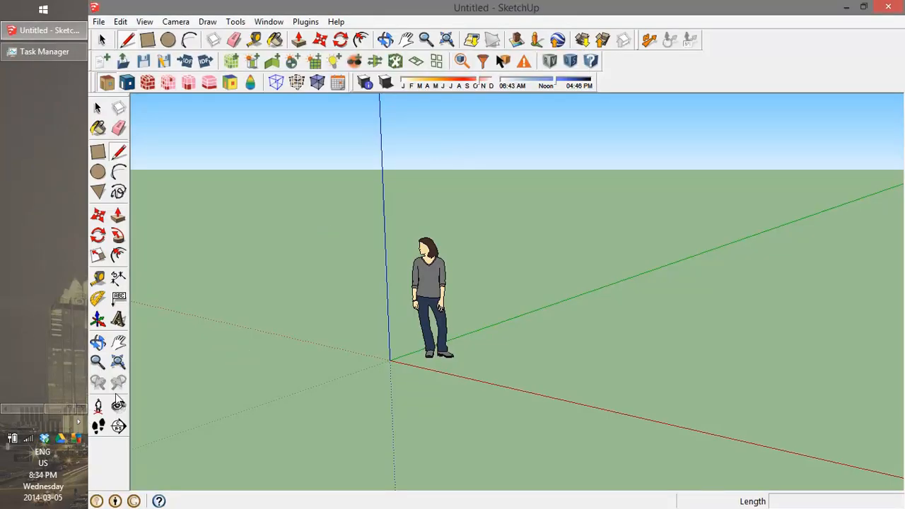
Return to File Explorer and bring up the list of EnergyPlusV8-0-0 documentation PDFs
left_click_drag(61, 408, 32, 408)
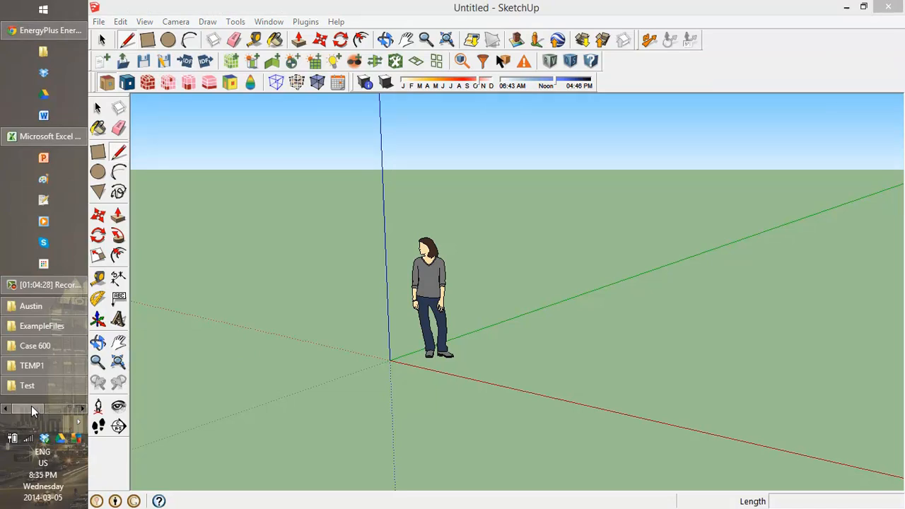
left_click(77, 327)
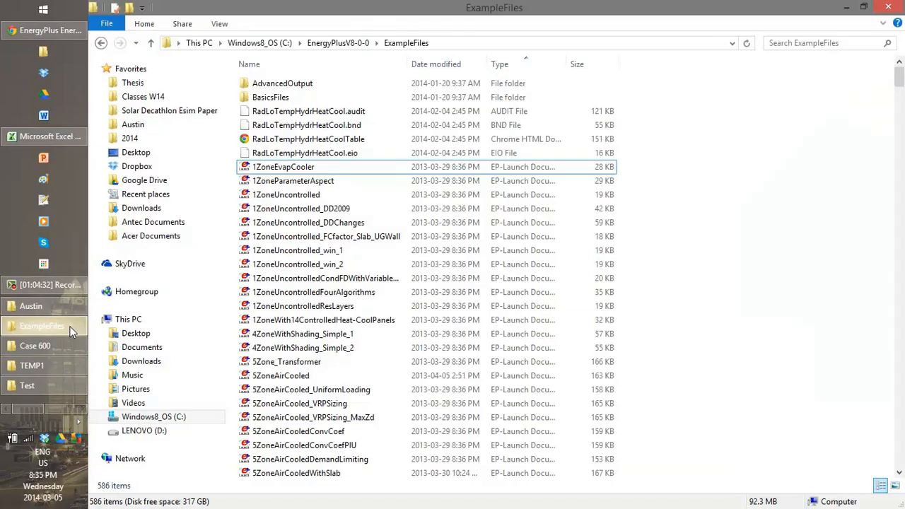
left_click(350, 44)
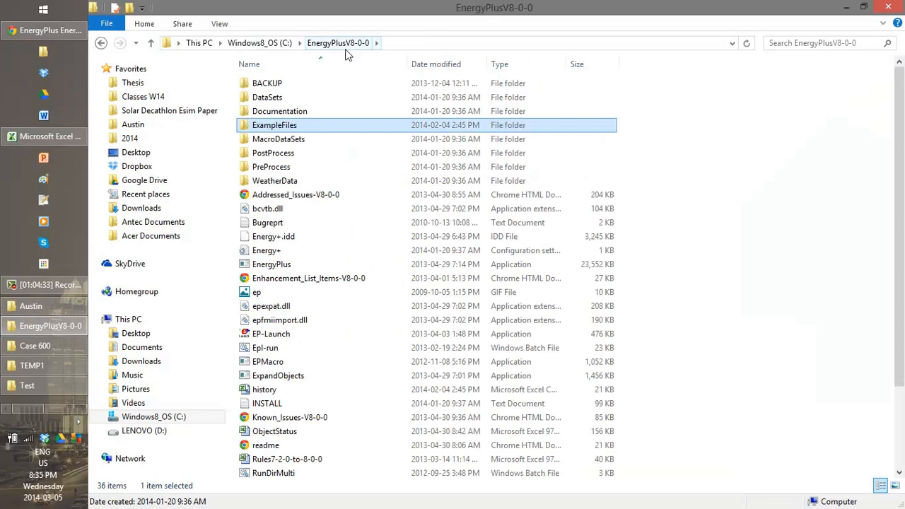
double_click(300, 111)
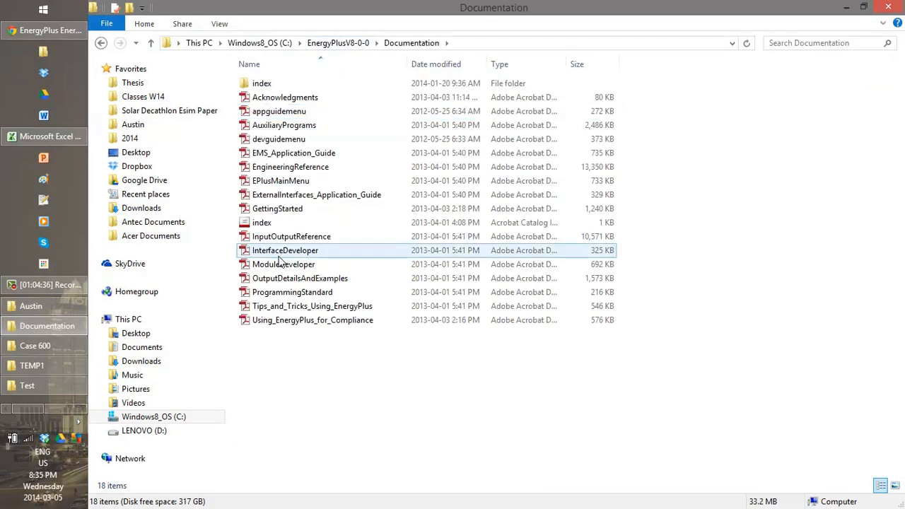
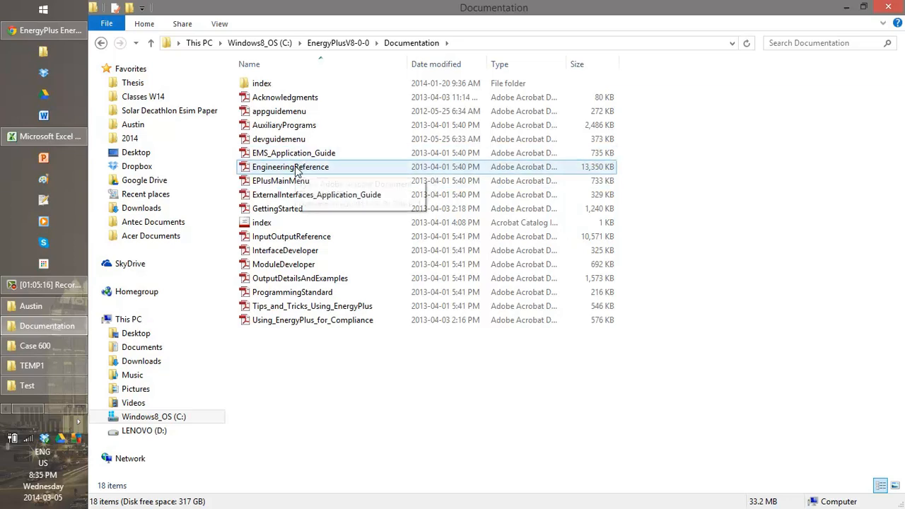
Go to the EnergyPlusV8-0-0 ExampleFiles folder and locate the ExampleFiles Excel worksheet
left_click(362, 45)
double_click(294, 129)
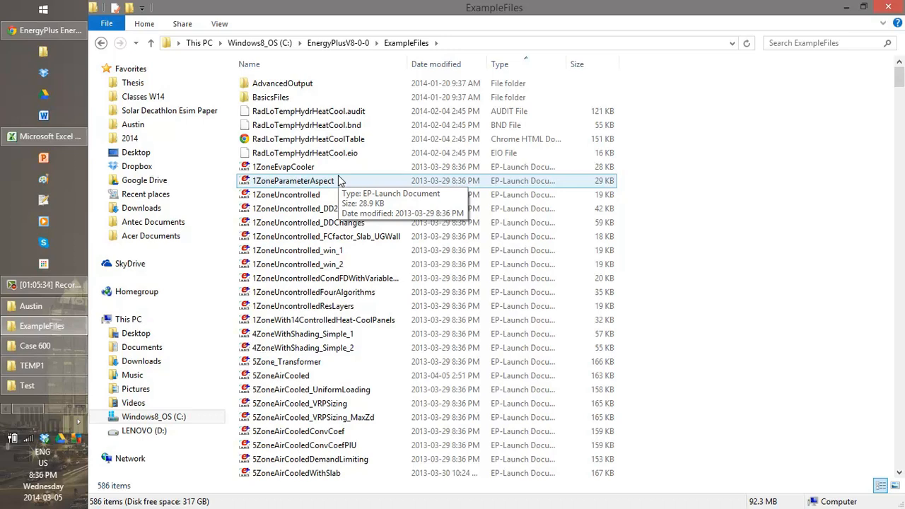
left_click_drag(899, 83, 882, 370)
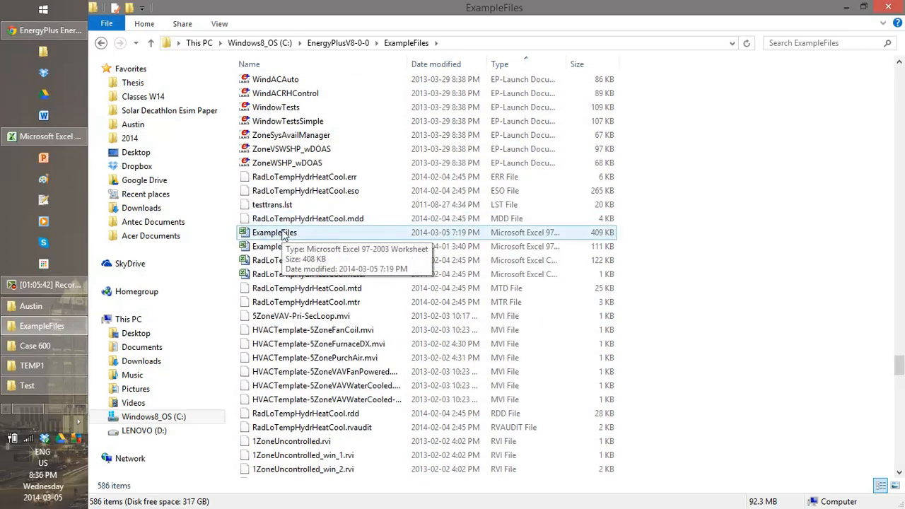
Switch to the ExampleFiles workbook in Excel and examine its list of example IDFs across the zone, system, plant and results columns
left_click(45, 137)
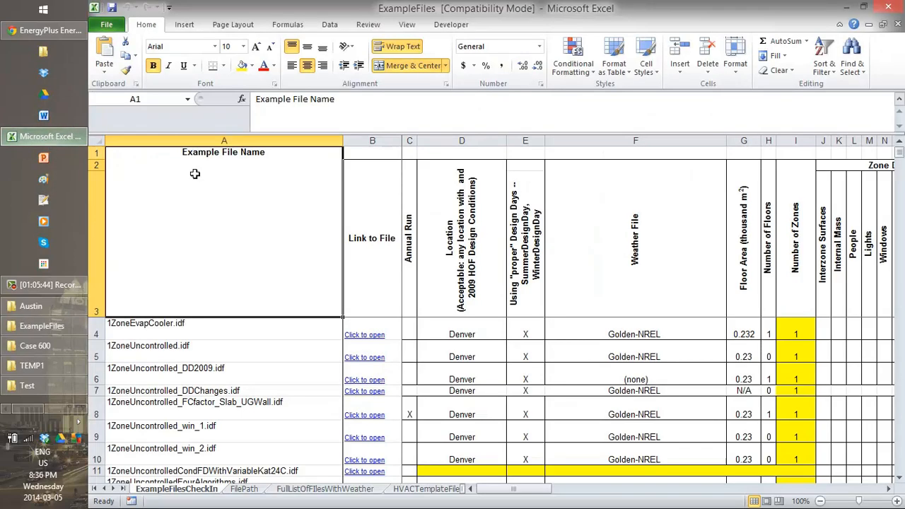
scroll(586, 344, "down", 8)
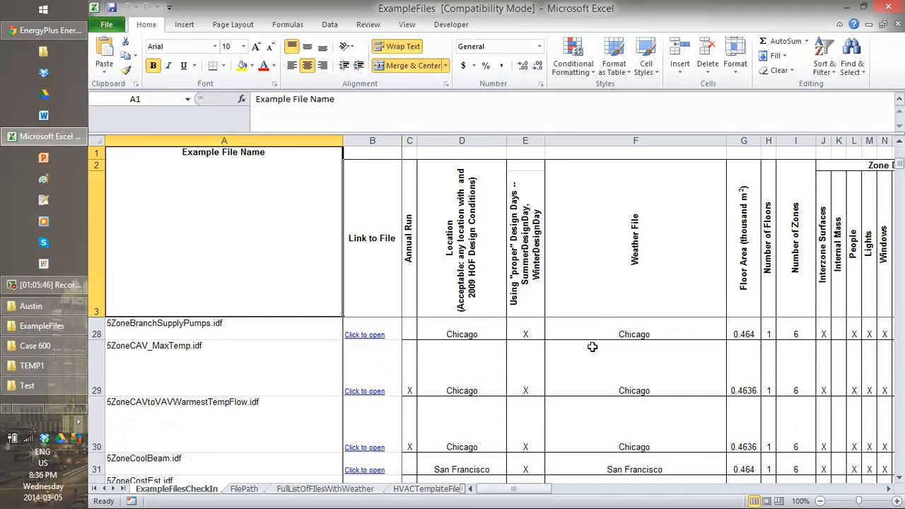
scroll(591, 347, "up", 3)
scroll(591, 347, "up", 5)
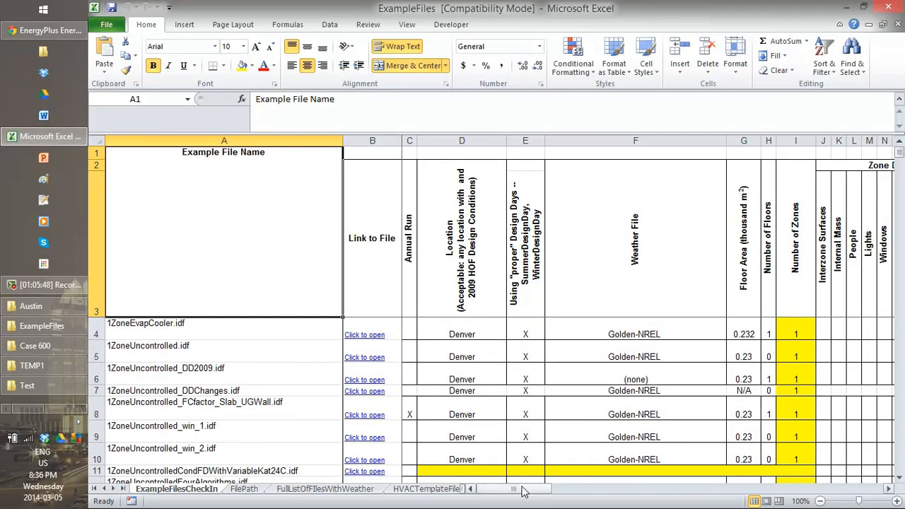
left_click_drag(544, 491, 570, 495)
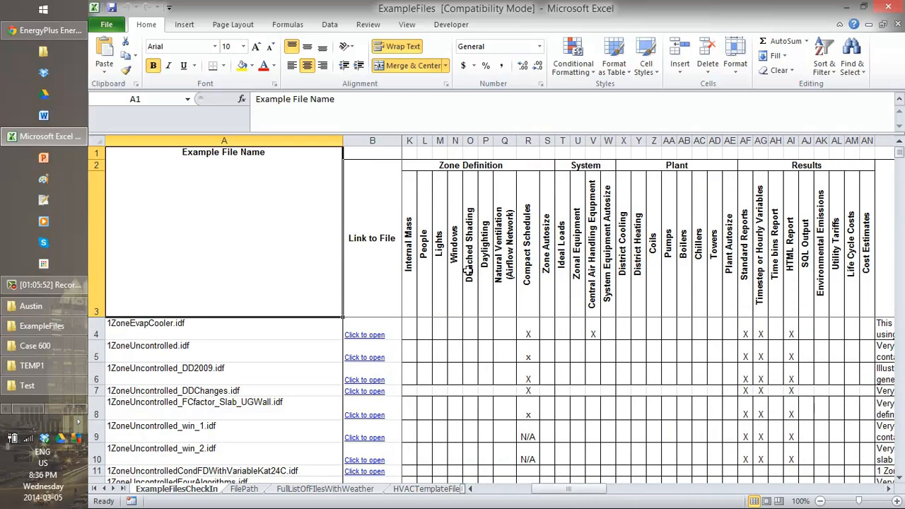
scroll(674, 374, "down", 19)
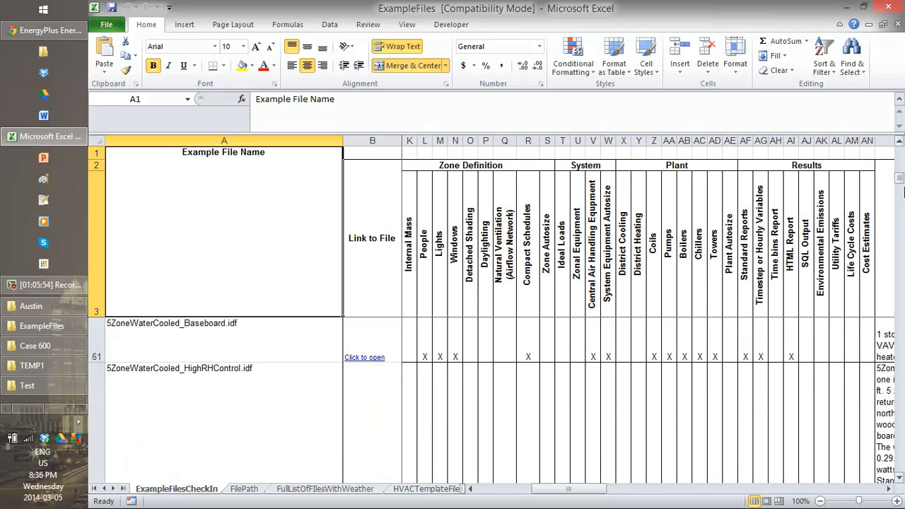
left_click_drag(899, 183, 888, 144)
left_click_drag(590, 492, 518, 486)
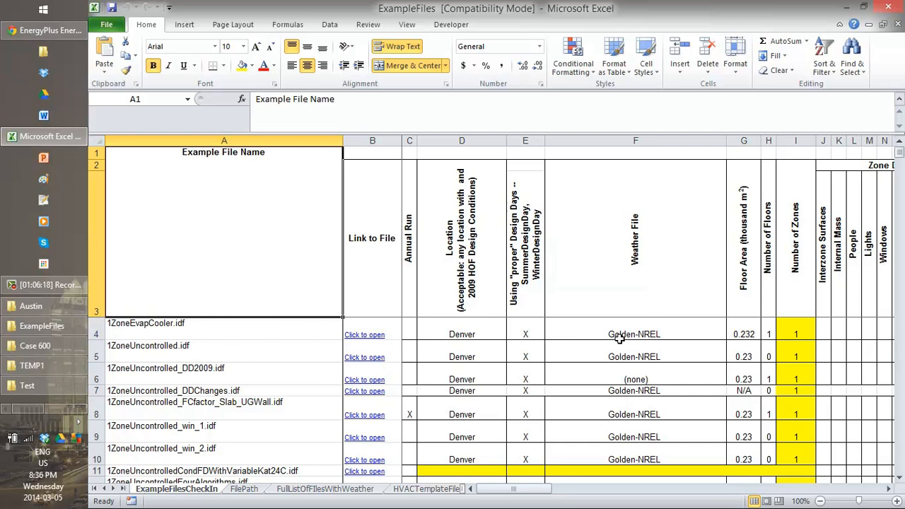
Switch to Chrome and examine the EnergyPlus Example File Generator form, from user information and building geometry to building activity and the disclaimer
left_click(63, 29)
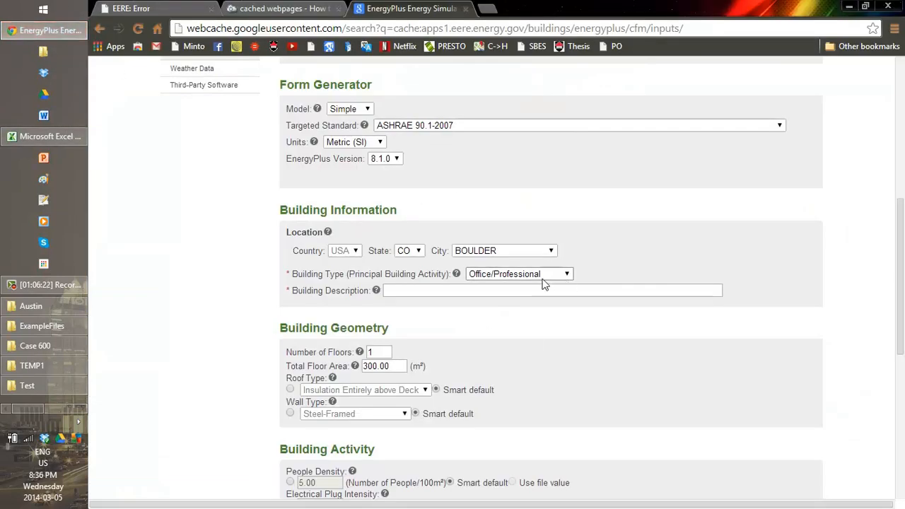
scroll(544, 284, "up", 2)
scroll(544, 284, "up", 1)
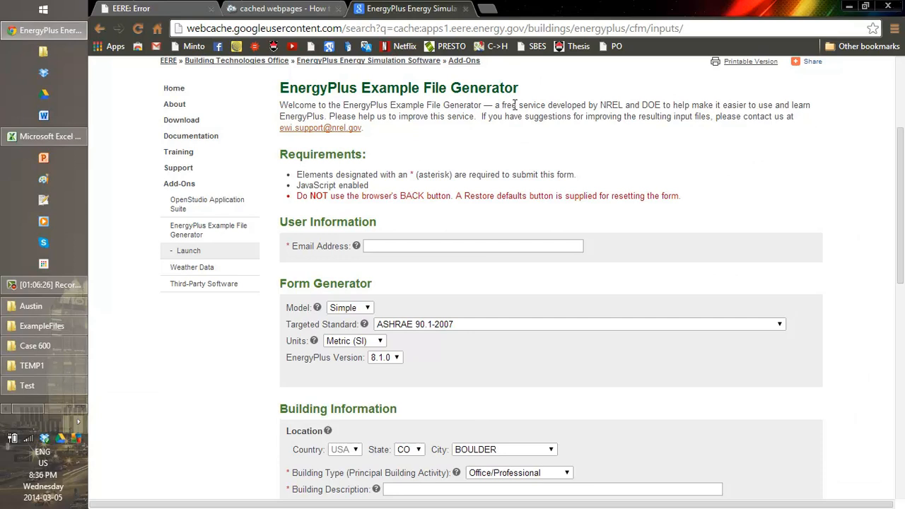
scroll(481, 197, "down", 6)
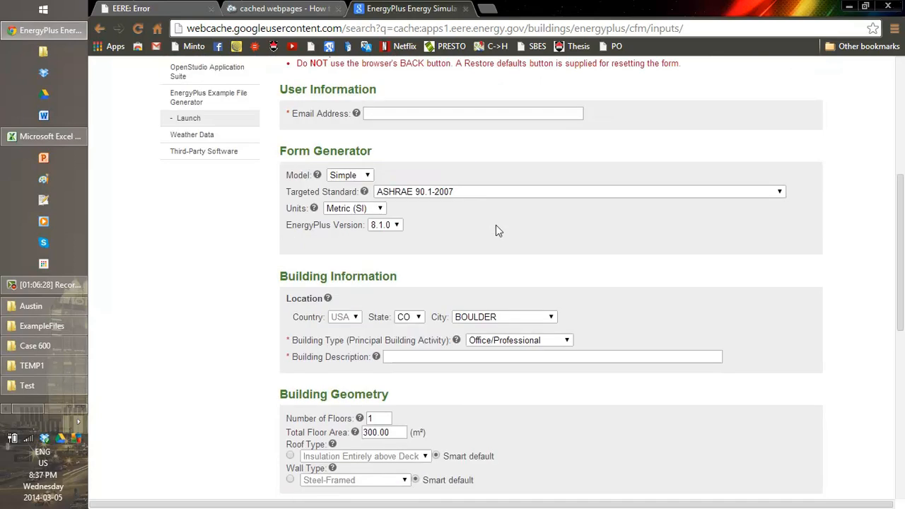
scroll(441, 283, "up", 3)
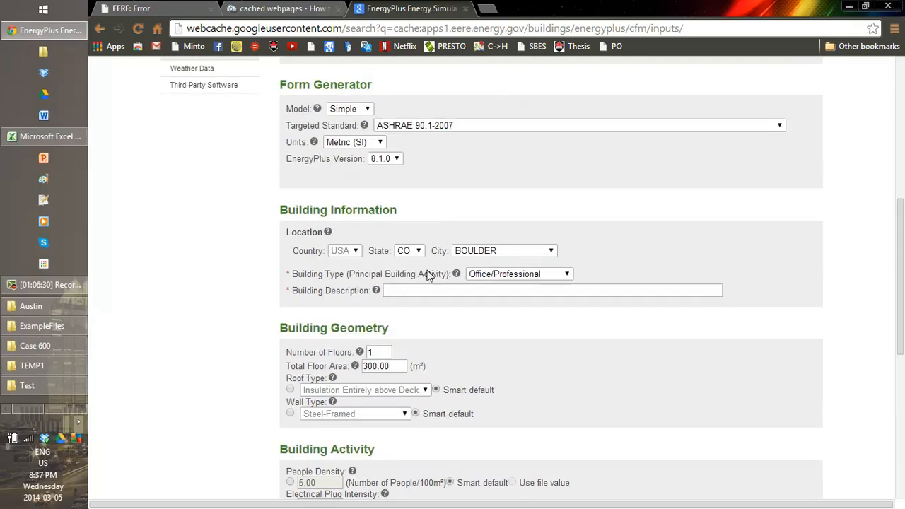
scroll(427, 389, "down", 2)
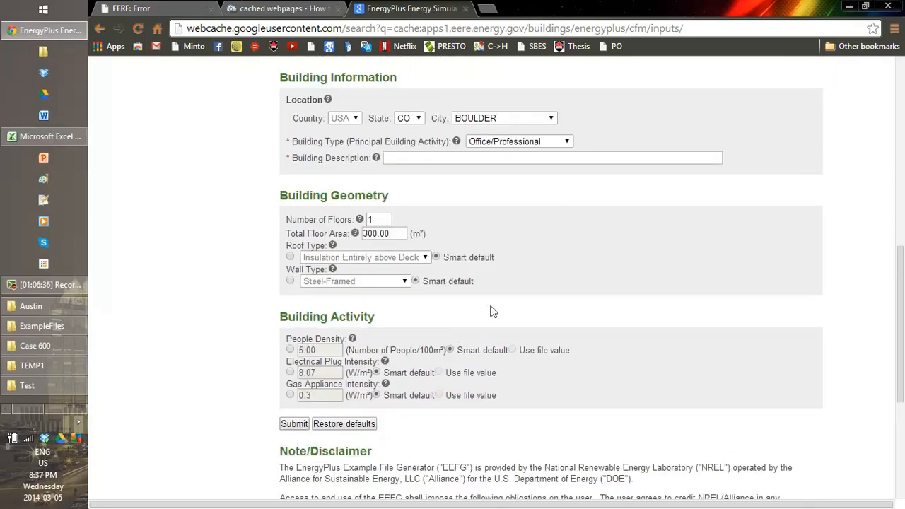
scroll(494, 306, "up", 5)
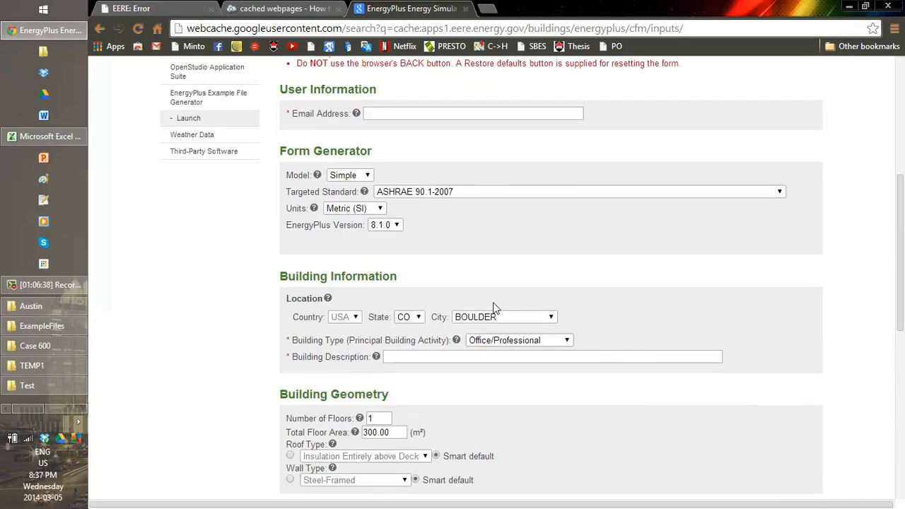
scroll(494, 306, "down", 5)
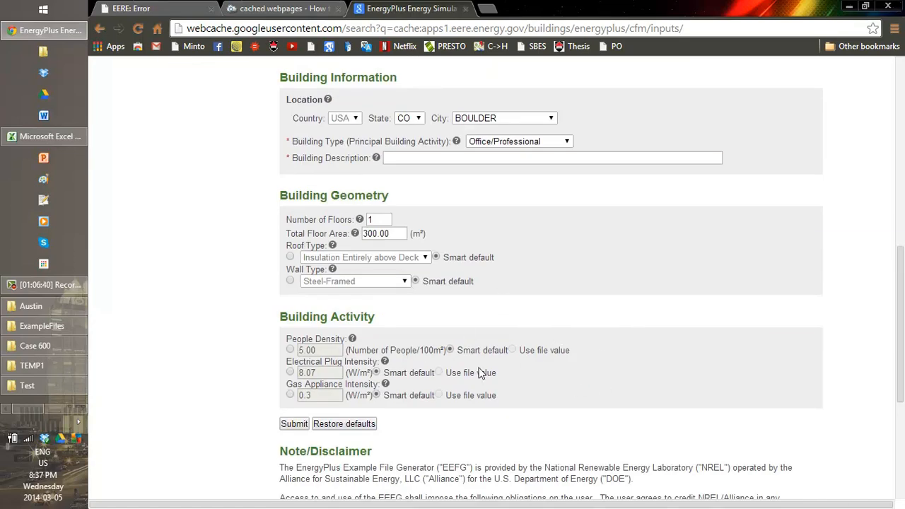
scroll(494, 349, "down", 5)
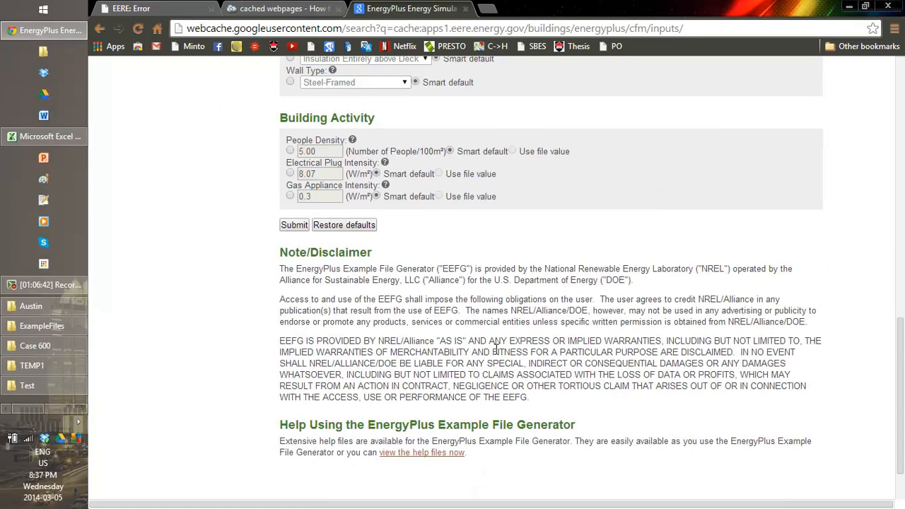
scroll(433, 263, "up", 13)
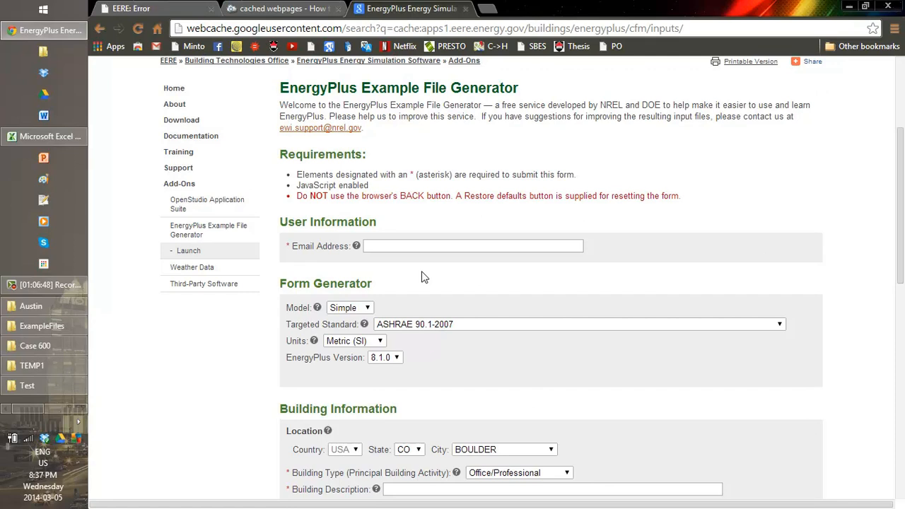
Return to the ExampleFiles folder in File Explorer and look over the example files at the beginning of the list
left_click(33, 325)
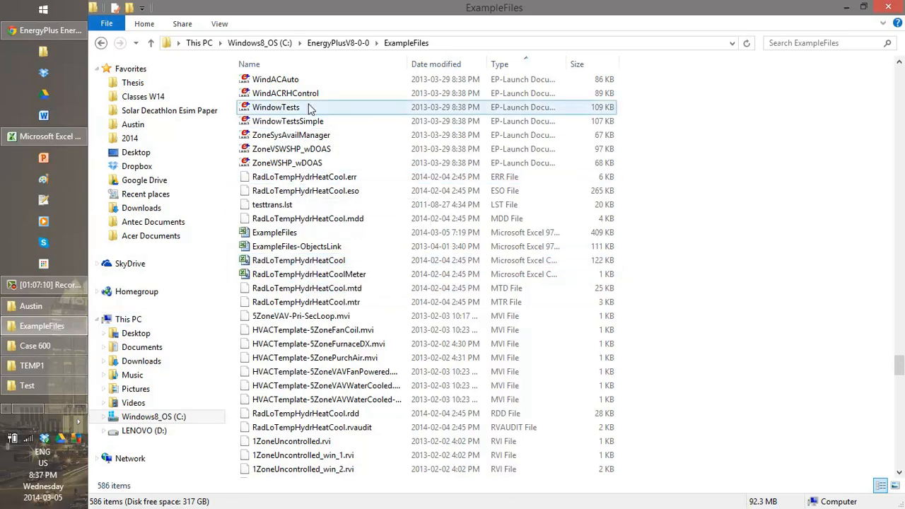
scroll(313, 234, "up", 6)
left_click_drag(898, 362, 898, 70)
left_click(361, 305)
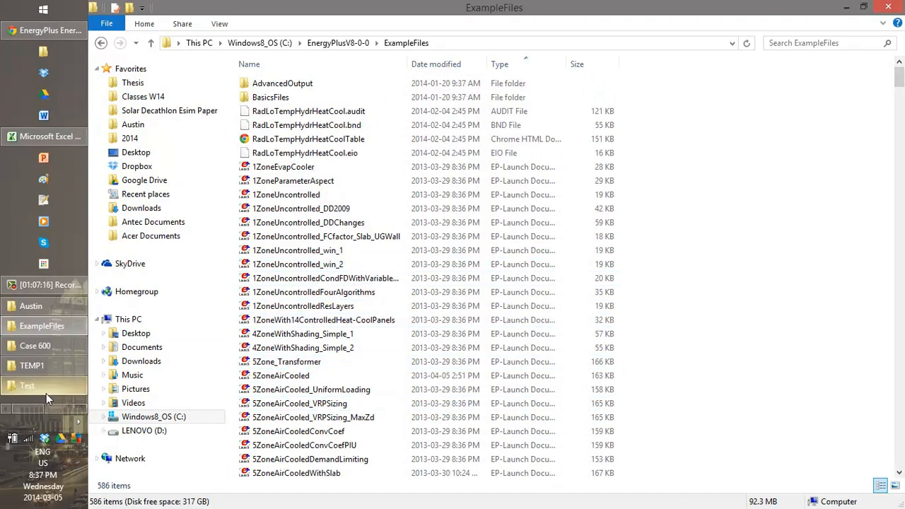
Bring up the waiting Acrobat Fatal Error message and dismiss it
left_click_drag(32, 408, 62, 409)
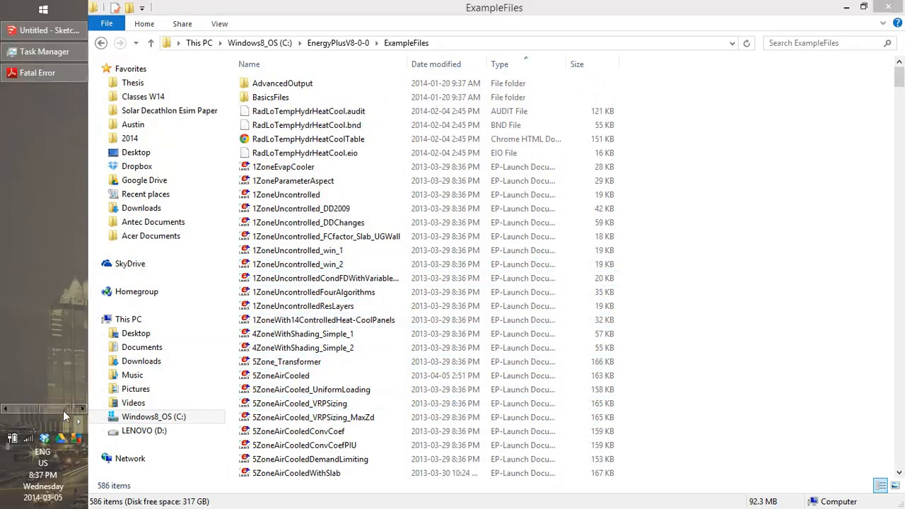
left_click(48, 79)
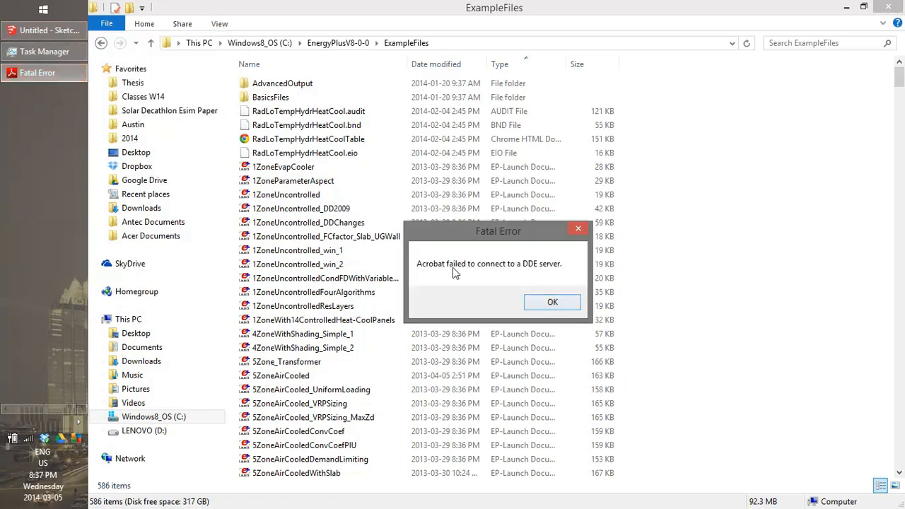
left_click(552, 302)
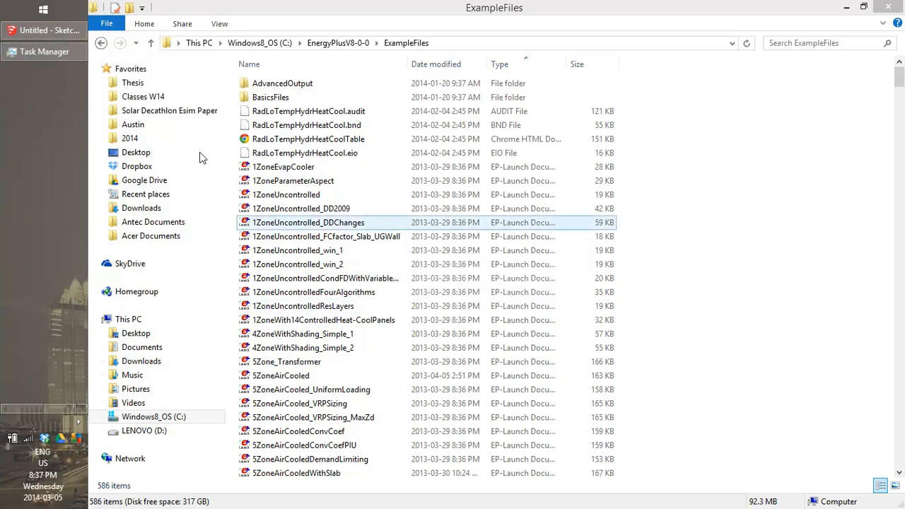
Switch to SketchUp and start an EnergyPlus Idf import without saving the current OpenStudio model
left_click(46, 34)
left_click(633, 376)
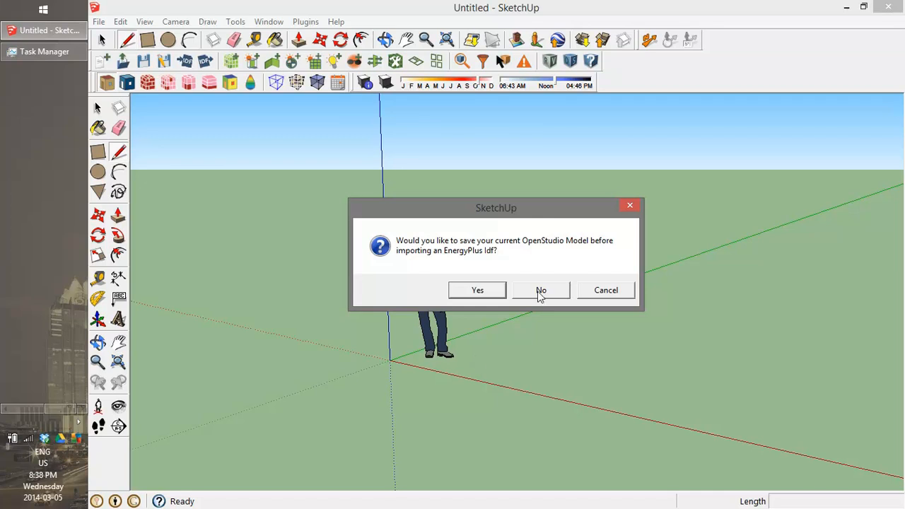
left_click(541, 299)
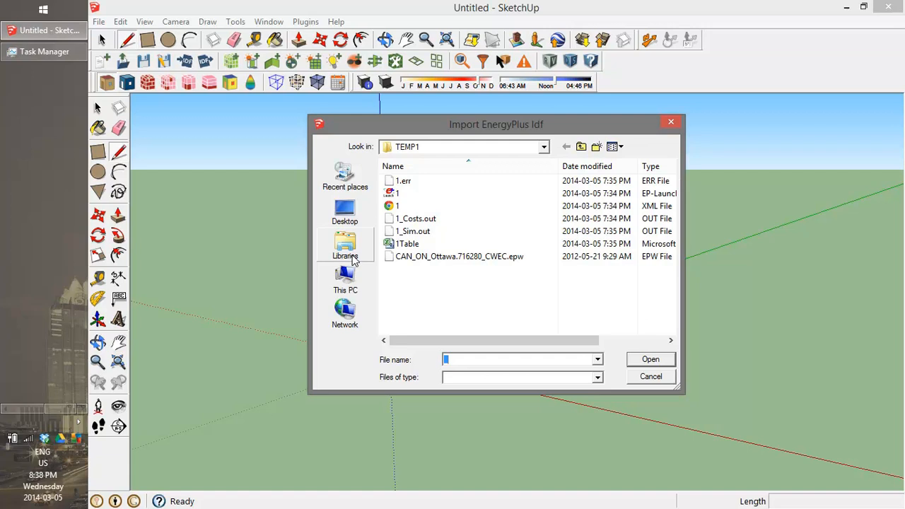
Browse the import dialog to the ExampleFiles folder inside EnergyPlusV8-0-0 on the Windows8_OS (C:) drive
left_click(346, 279)
left_click_drag(675, 209, 658, 317)
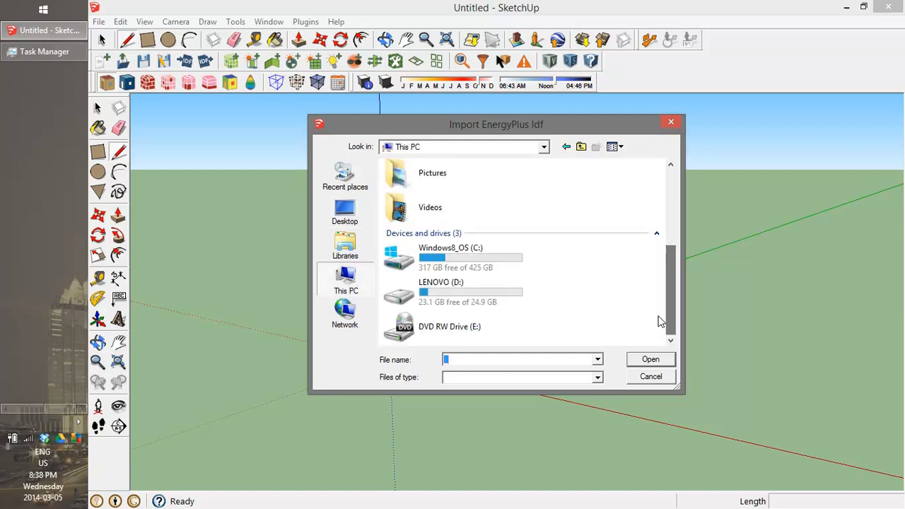
double_click(434, 262)
double_click(449, 196)
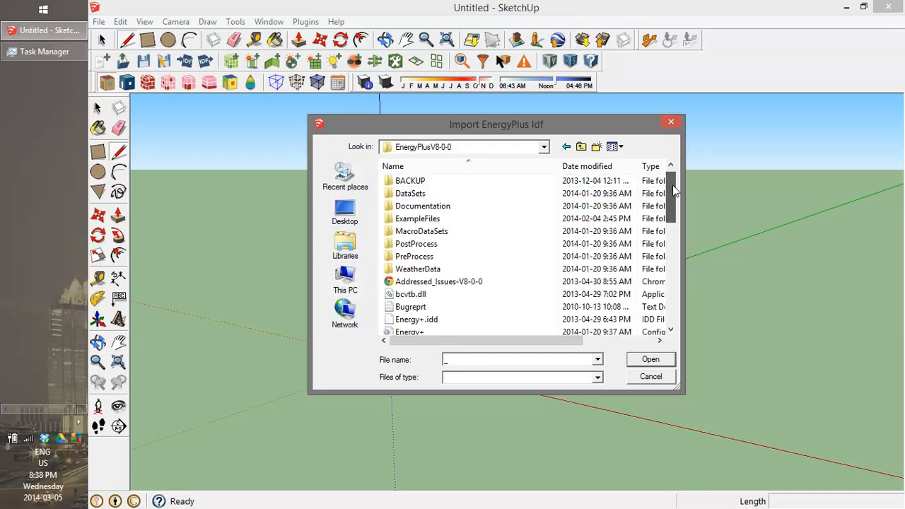
double_click(572, 218)
Import the example file 5ZoneVAV-ChilledWaterStorage-Stratified
left_click_drag(674, 174, 672, 193)
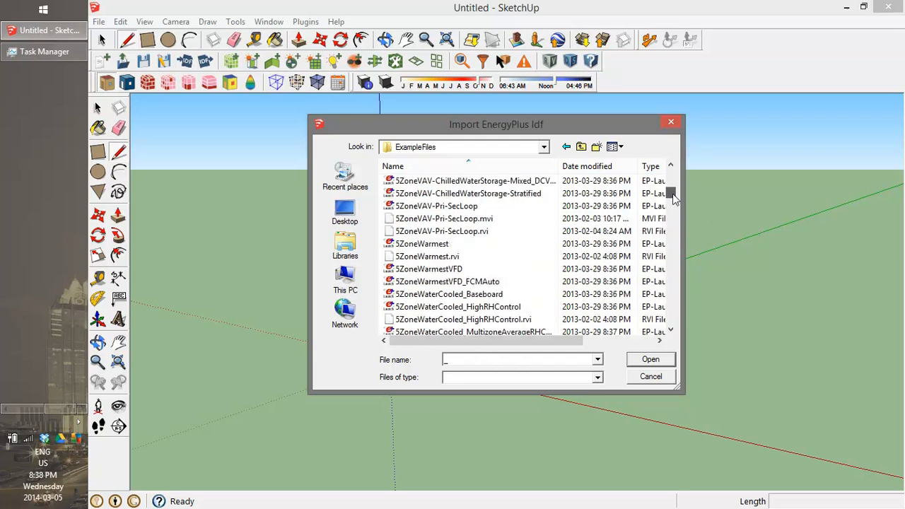
left_click(439, 195)
left_click(431, 194)
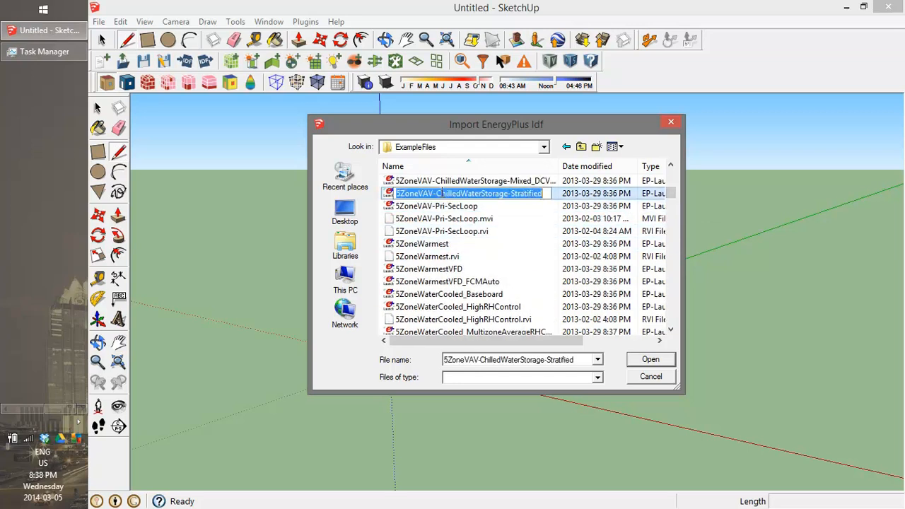
double_click(403, 198)
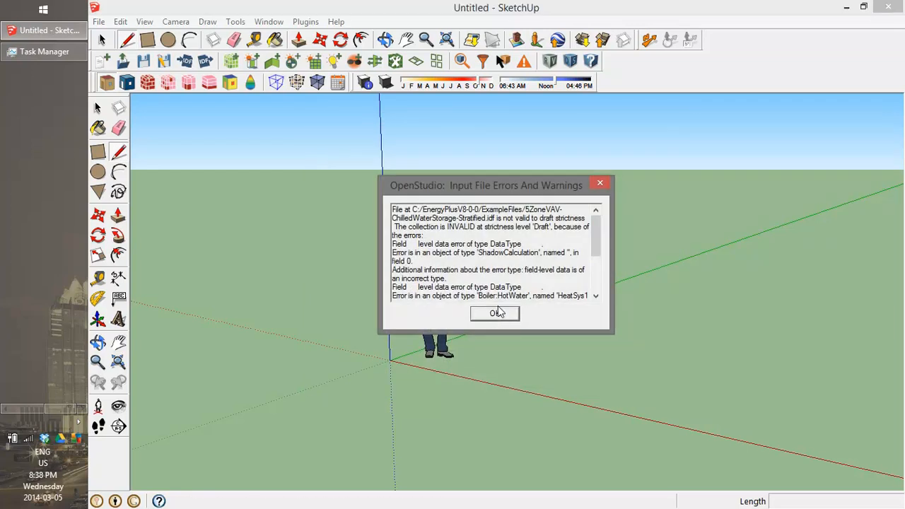
Read through the OpenStudio input file errors and warnings, and accept them to finish the import
scroll(585, 286, "down", 3)
scroll(585, 286, "up", 2)
scroll(586, 286, "down", 3)
scroll(586, 287, "up", 4)
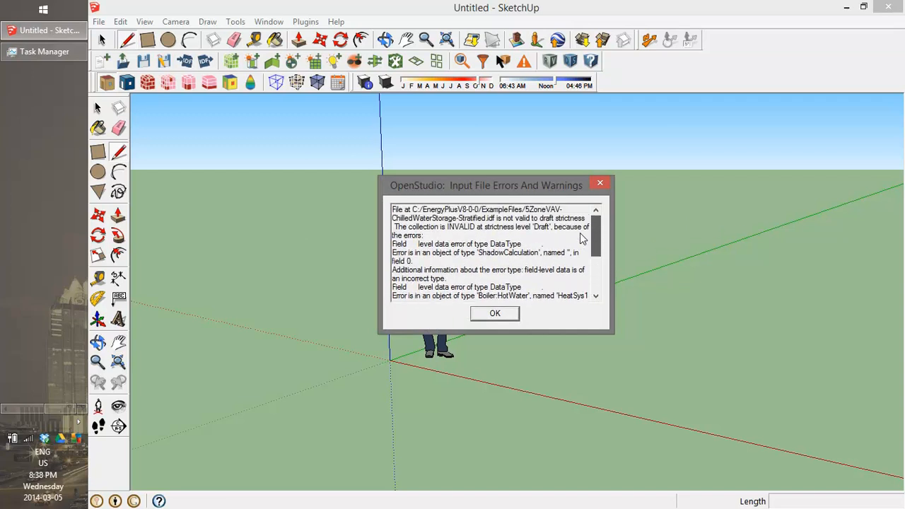
scroll(581, 239, "down", 4)
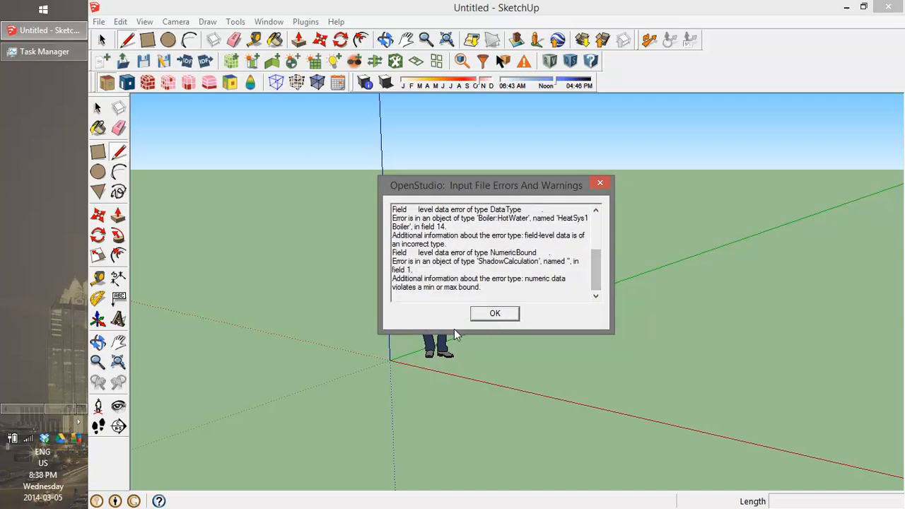
left_click(501, 315)
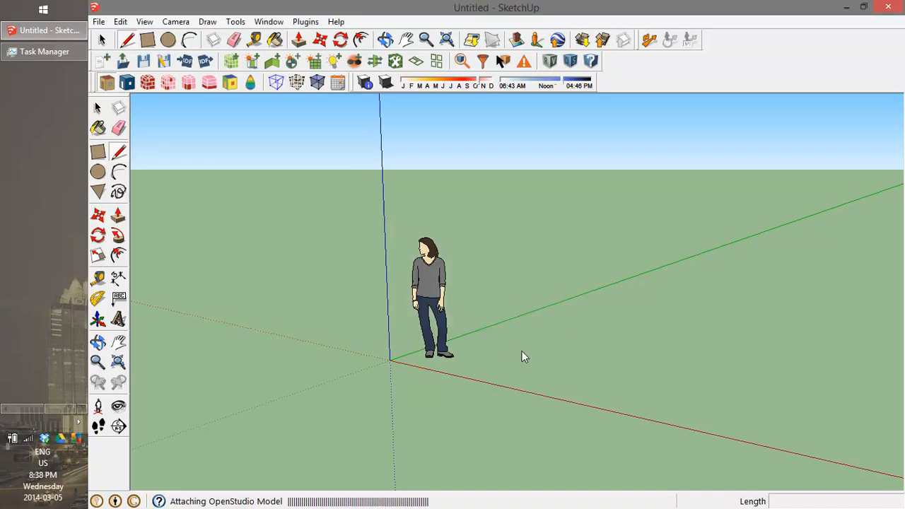
left_click(500, 311)
Examine the imported five-zone building from several angles, including its roof openings, window bands and shading overhangs
mouse_move(447, 336)
left_mouse_down()
mouse_move(536, 441)
mouse_move(460, 247)
mouse_move(473, 205)
mouse_move(470, 330)
mouse_move(332, 348)
mouse_move(325, 333)
mouse_move(392, 339)
mouse_move(440, 377)
mouse_move(513, 396)
mouse_move(499, 428)
mouse_move(528, 311)
mouse_move(374, 290)
mouse_move(331, 311)
left_mouse_up()
mouse_move(475, 293)
left_mouse_down()
mouse_move(479, 339)
mouse_move(514, 423)
left_mouse_up()
scroll(524, 361, "down", 5)
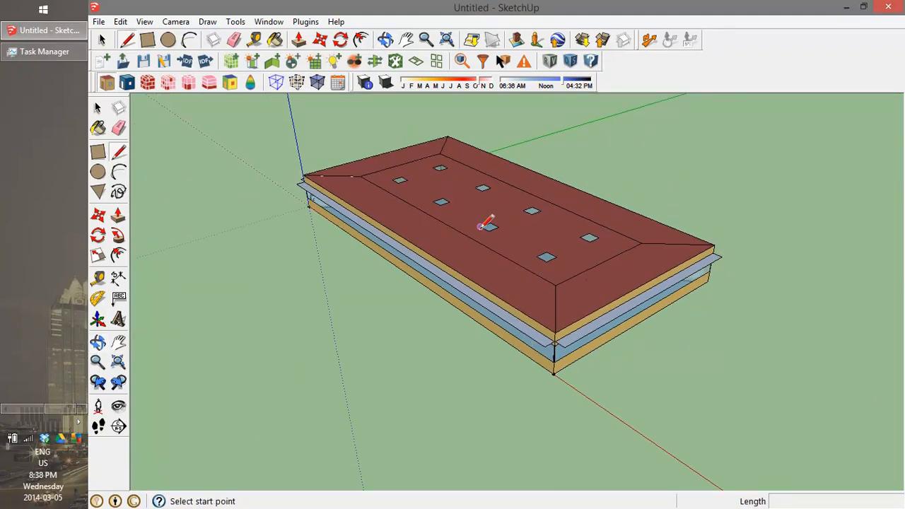
mouse_move(597, 290)
left_mouse_down()
mouse_move(444, 363)
mouse_move(570, 273)
left_mouse_up()
mouse_move(645, 309)
left_mouse_down()
mouse_move(356, 319)
mouse_move(289, 308)
mouse_move(834, 369)
mouse_move(398, 335)
mouse_move(510, 357)
mouse_move(488, 265)
mouse_move(600, 349)
mouse_move(756, 314)
left_mouse_up()
mouse_move(490, 317)
left_mouse_down()
mouse_move(480, 297)
mouse_move(428, 273)
mouse_move(308, 270)
mouse_move(389, 339)
mouse_move(506, 281)
left_mouse_up()
scroll(504, 280, "up", 2)
scroll(504, 280, "down", 2)
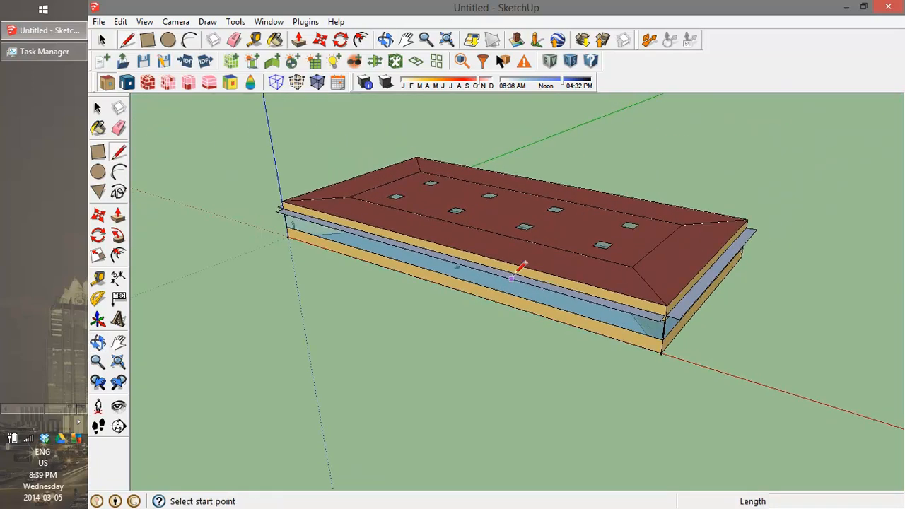